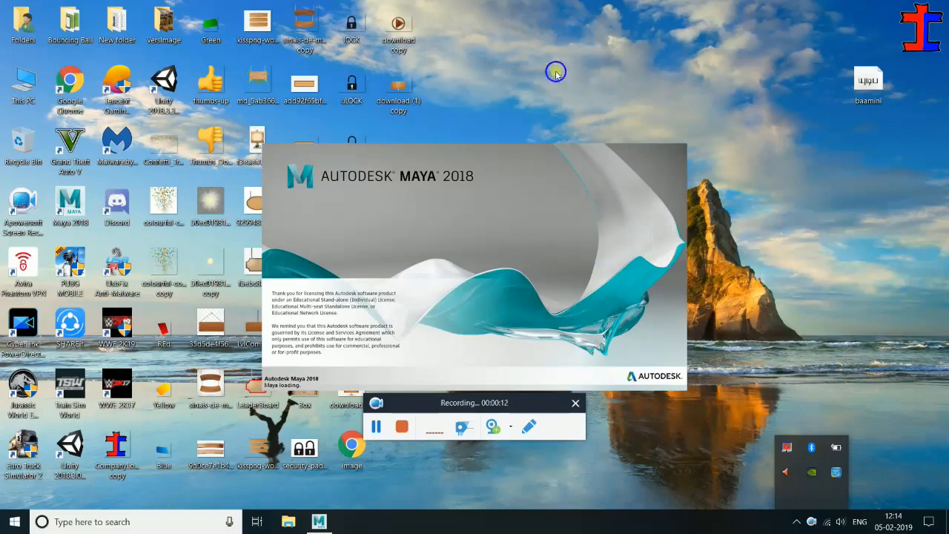
{"action": "left_click", "coordinate": [575, 109]}
{"action": "right_click", "coordinate": [533, 52]}
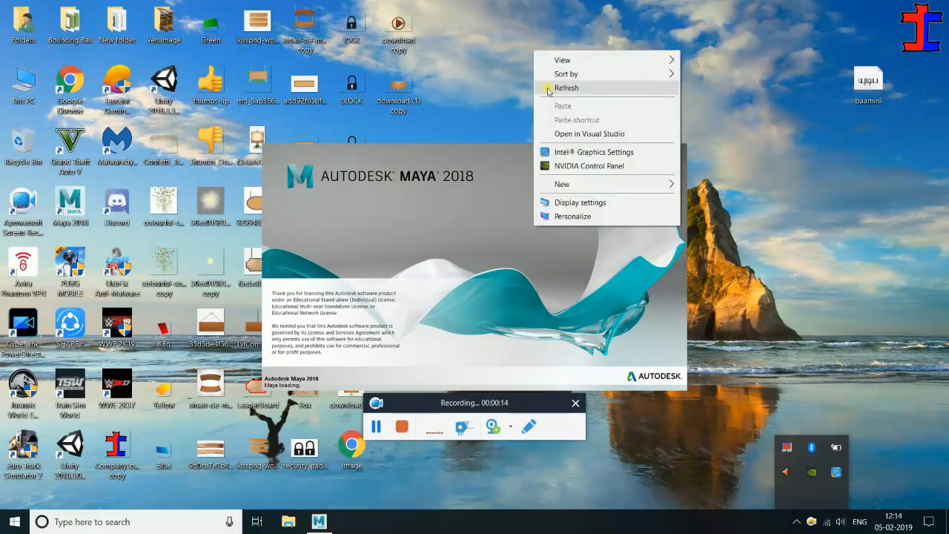
{"action": "left_click", "coordinate": [549, 89]}
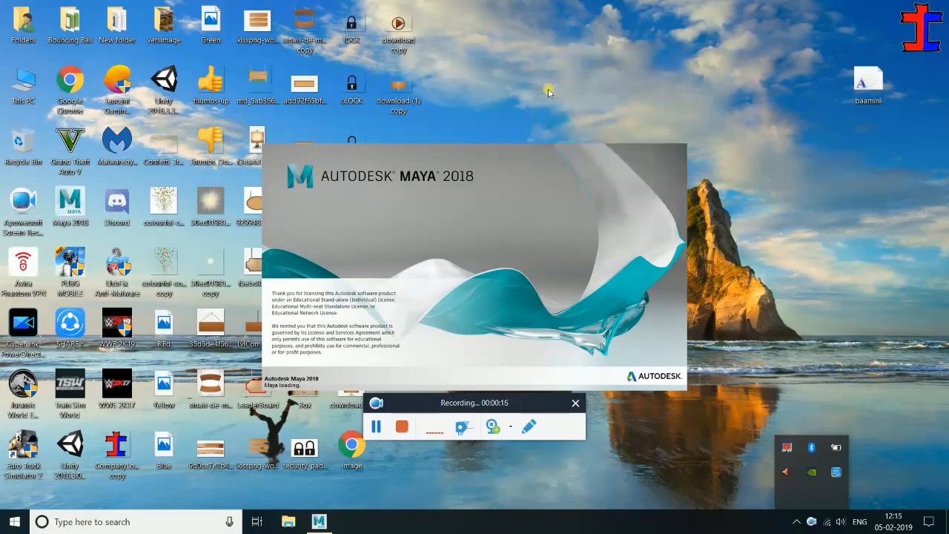
{"action": "right_click", "coordinate": [478, 47]}
{"action": "left_click", "coordinate": [508, 86]}
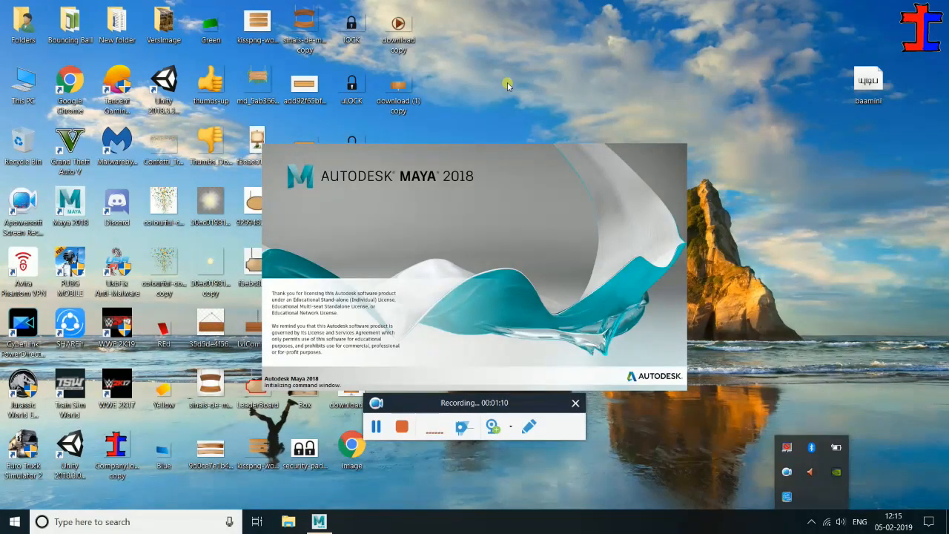
{"action": "left_click", "coordinate": [814, 523]}
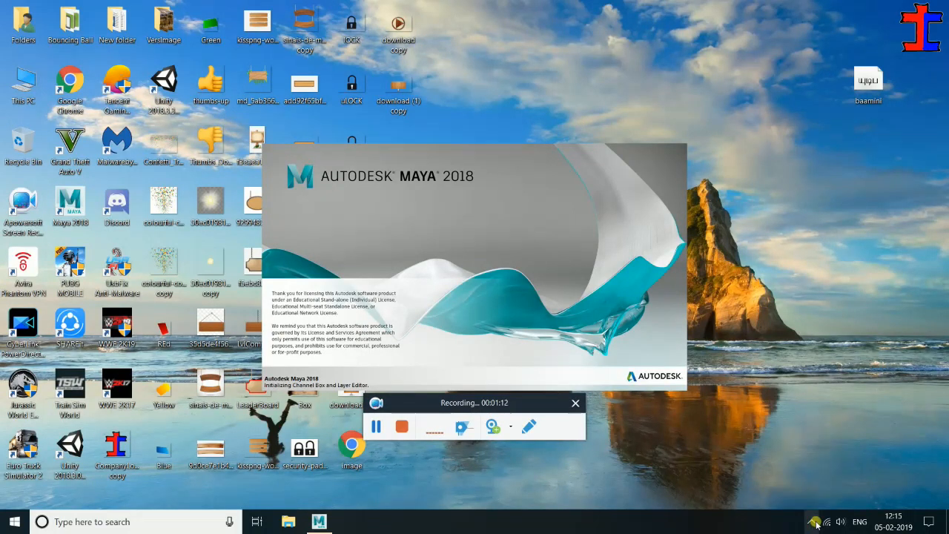
{"action": "right_click", "coordinate": [823, 227]}
{"action": "left_click", "coordinate": [834, 259]}
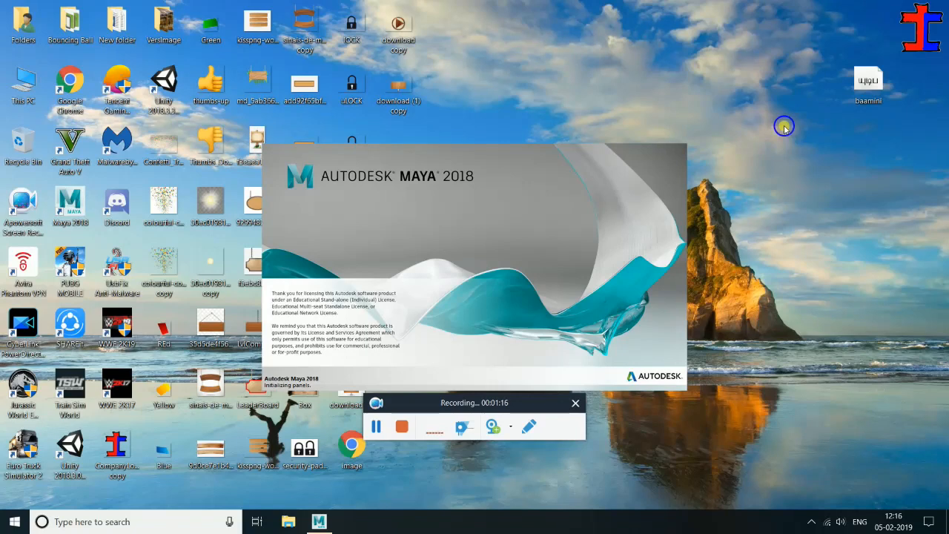
{"action": "right_click", "coordinate": [785, 126]}
{"action": "left_click", "coordinate": [802, 163]}
{"action": "right_click", "coordinate": [802, 162]}
{"action": "left_click", "coordinate": [808, 195]}
{"action": "right_click", "coordinate": [873, 251]}
{"action": "left_click", "coordinate": [853, 288]}
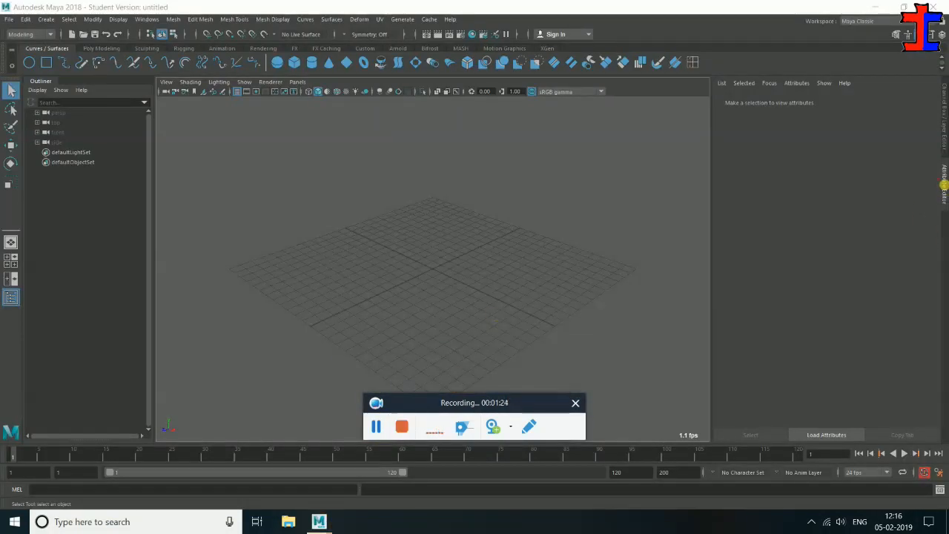
Hide the Attribute Editor to enlarge the perspective view
{"action": "left_click", "coordinate": [944, 185]}
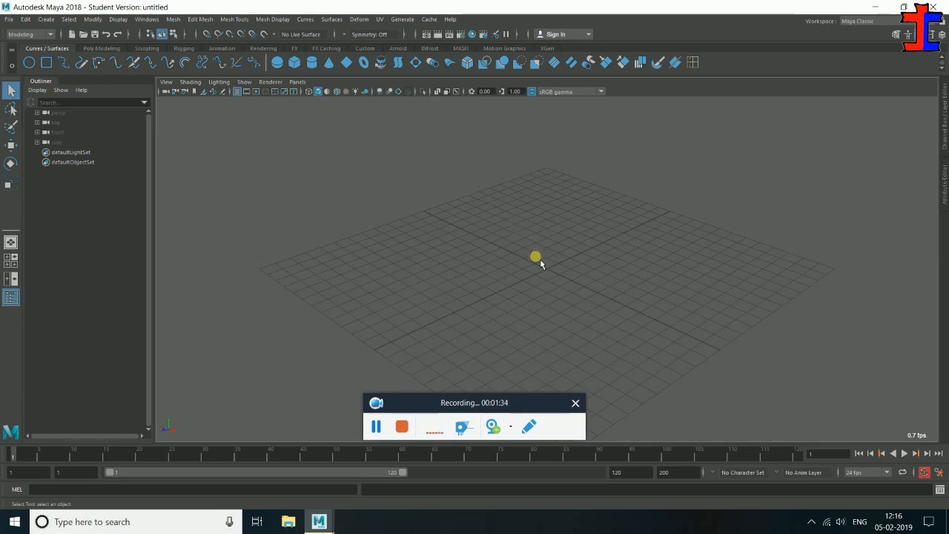
{"action": "scroll", "coordinate": [537, 265], "scroll_direction": "up", "scroll_amount": 5}
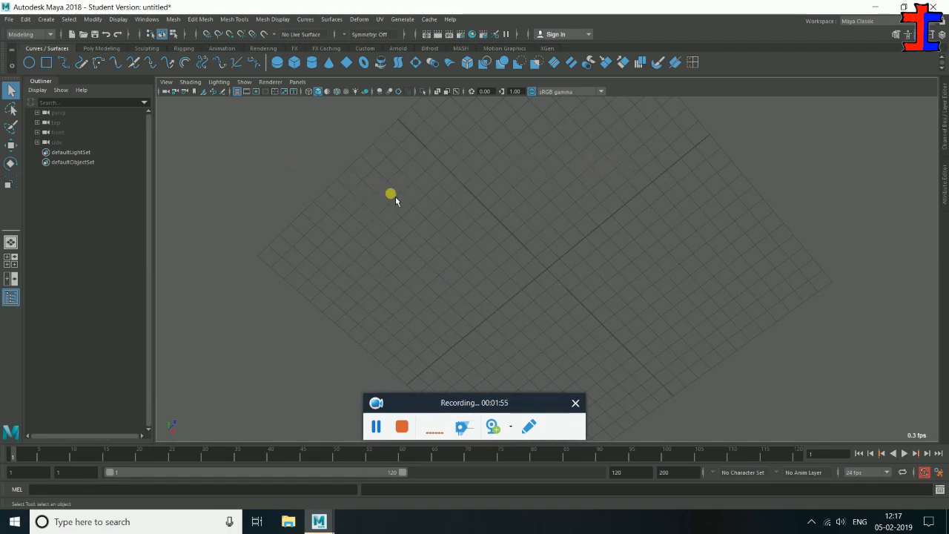
{"action": "left_click", "coordinate": [376, 433]}
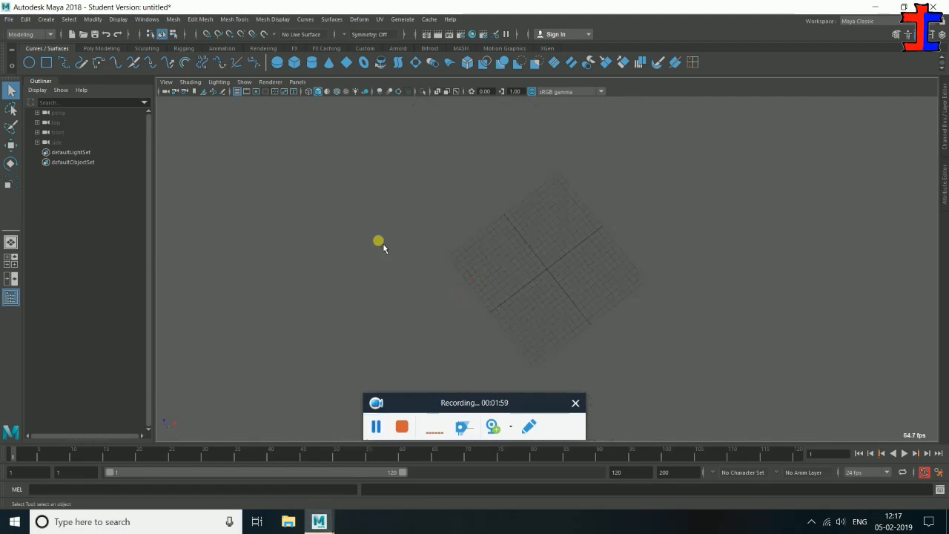
{"action": "left_click_drag", "start_coordinate": [379, 242], "coordinate": [483, 293], "text": "alt"}
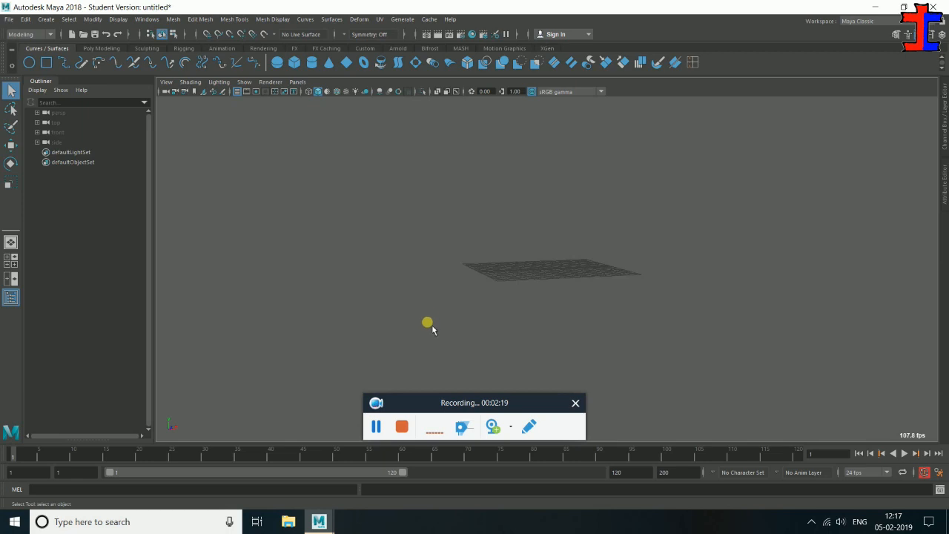
{"action": "left_click", "coordinate": [377, 434]}
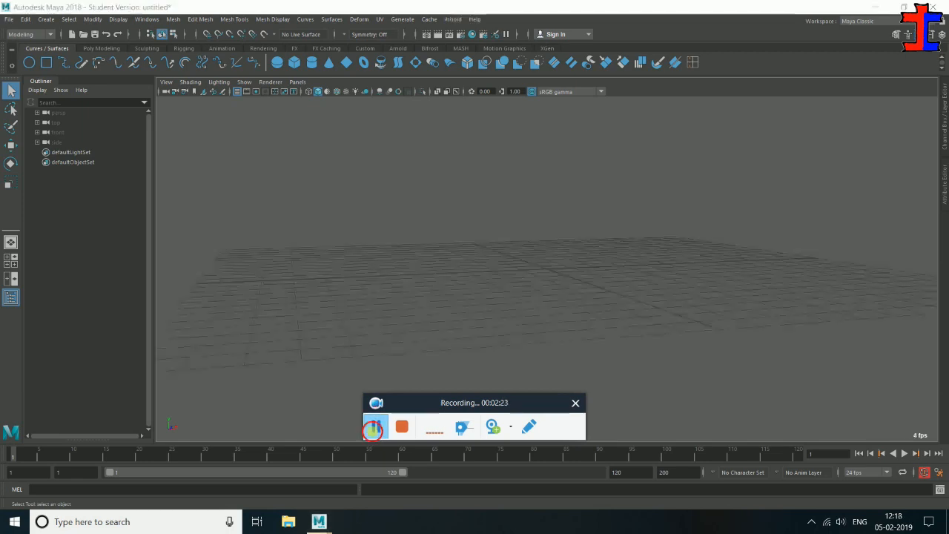
{"action": "left_click", "coordinate": [442, 286]}
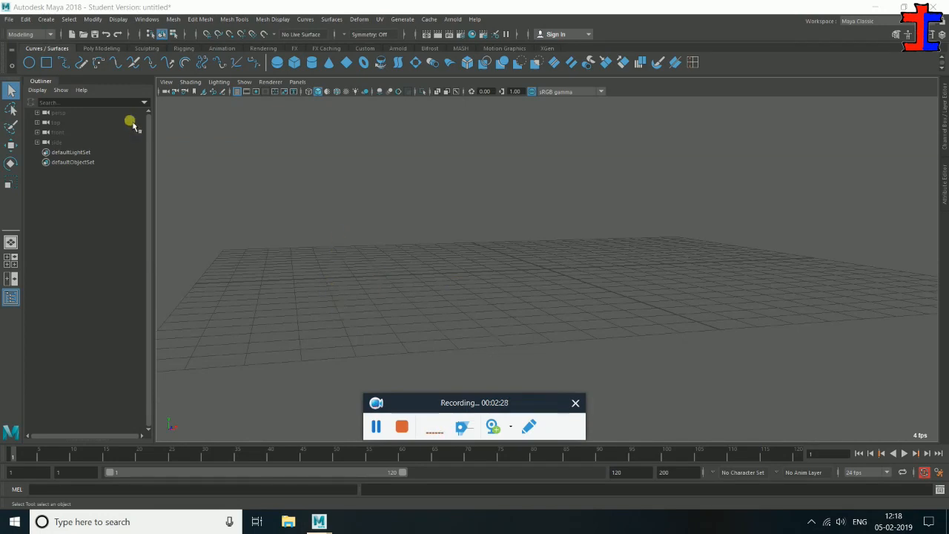
Create a polygon cube at the centre of the grid
{"action": "left_click", "coordinate": [98, 49]}
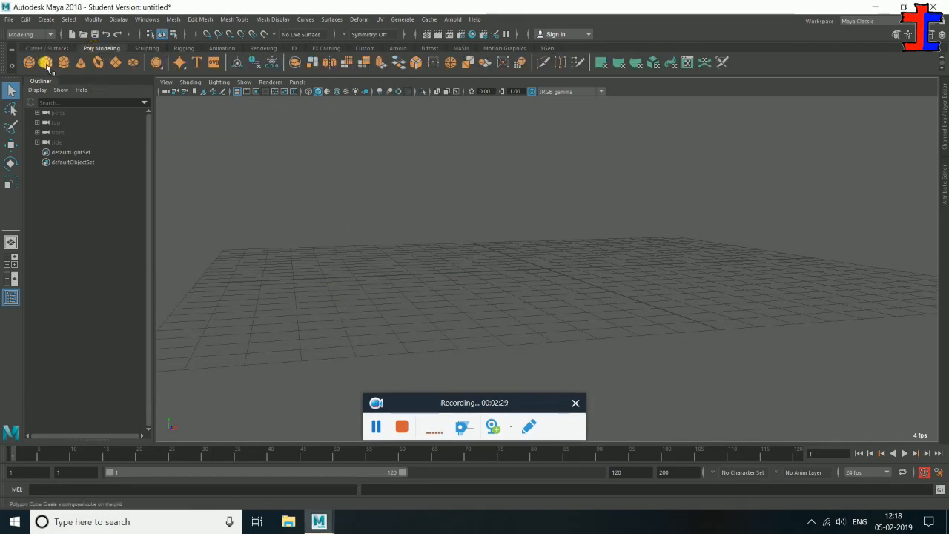
{"action": "left_click", "coordinate": [48, 65]}
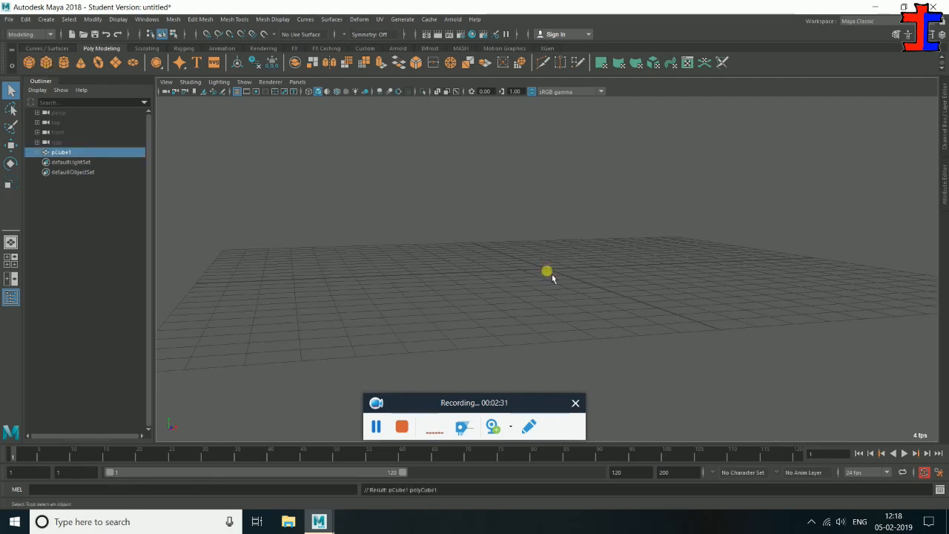
{"action": "left_click_drag", "start_coordinate": [499, 256], "coordinate": [556, 261], "text": "alt"}
{"action": "left_click_drag", "start_coordinate": [702, 267], "coordinate": [549, 268], "text": "alt"}
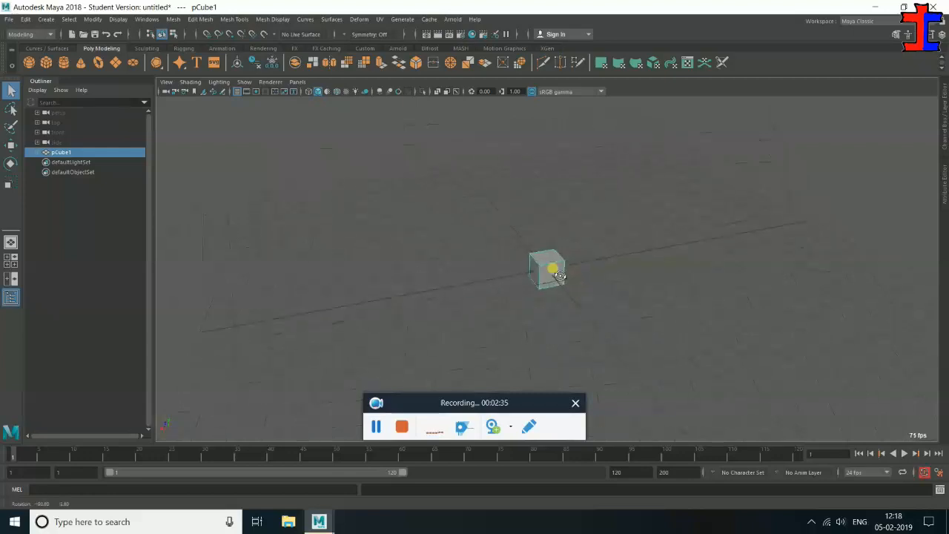
{"action": "mouse_move", "coordinate": [551, 277]}
{"action": "right_mouse_down", "text": "alt"}
{"action": "mouse_move", "coordinate": [583, 275]}
{"action": "mouse_move", "coordinate": [551, 295]}
{"action": "right_mouse_up", "text": "alt"}
{"action": "left_click_drag", "start_coordinate": [551, 294], "coordinate": [504, 264], "text": "alt"}
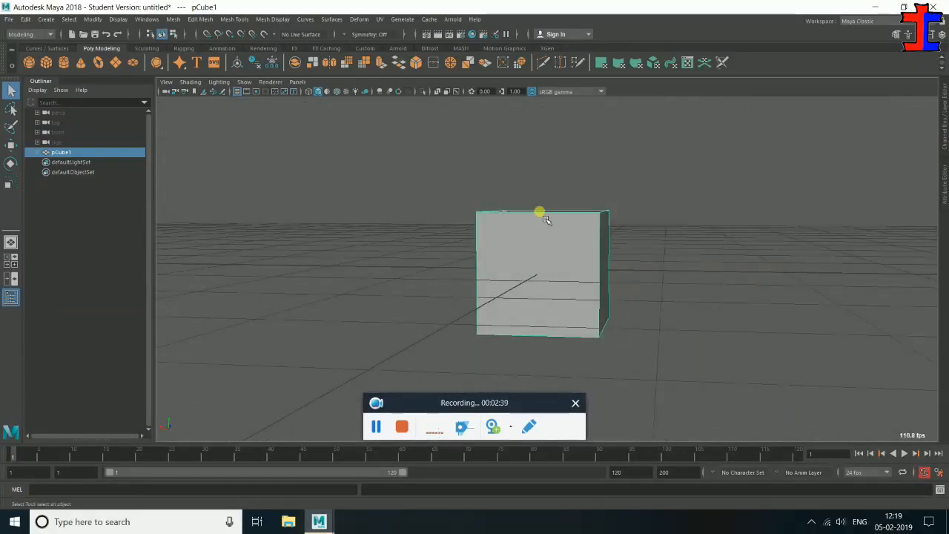
Raise the cube above the grid to about 0.682 in Y
{"action": "key", "text": "w"}
{"action": "left_click_drag", "start_coordinate": [556, 208], "coordinate": [531, 228], "text": "alt"}
{"action": "left_click_drag", "start_coordinate": [549, 190], "coordinate": [537, 221], "text": "alt"}
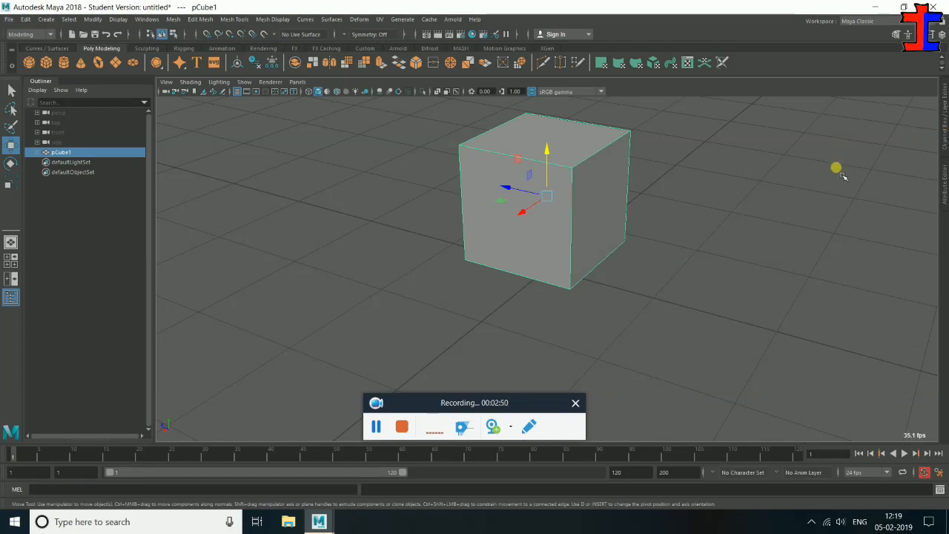
Show the cube's creation inputs in the Channel Box and widen the cube to 4
{"action": "left_click", "coordinate": [945, 128]}
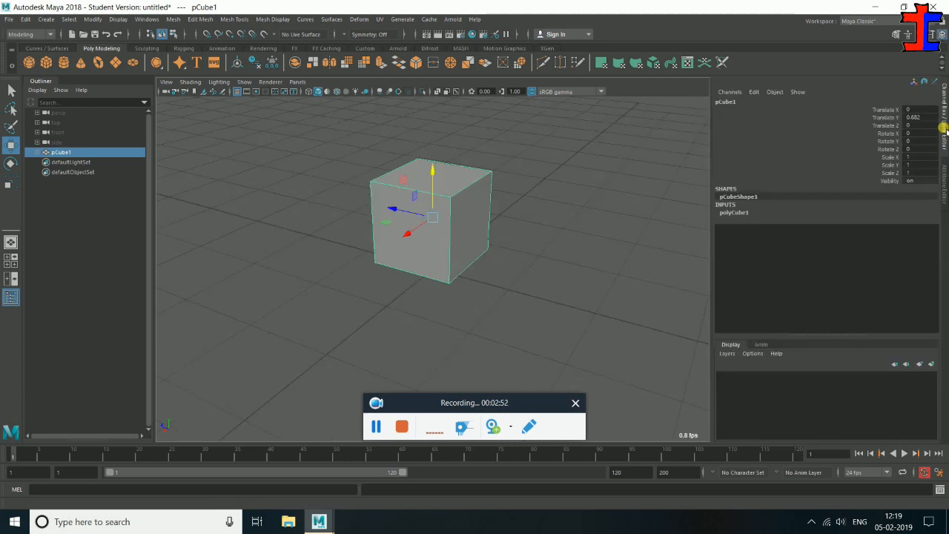
{"action": "left_click_drag", "start_coordinate": [483, 214], "coordinate": [532, 214], "text": "alt"}
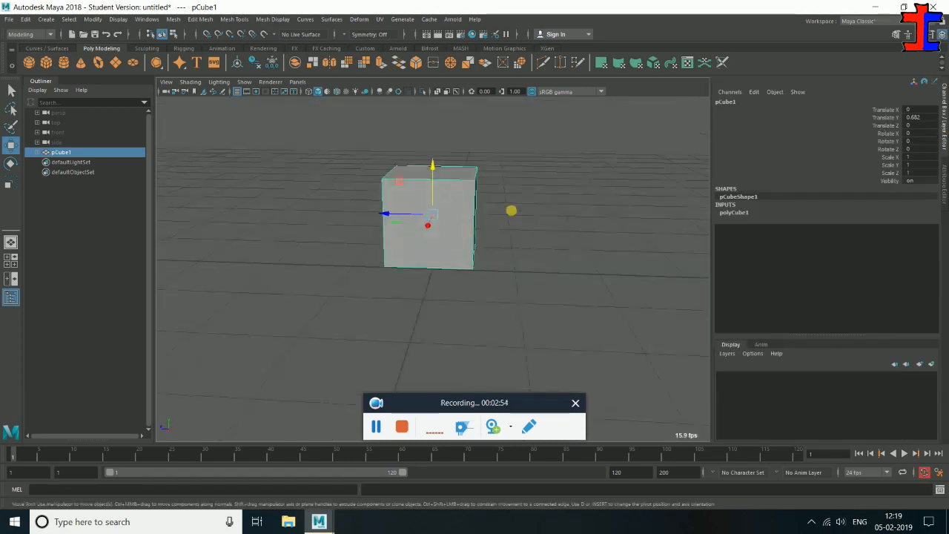
{"action": "left_click", "coordinate": [735, 211]}
{"action": "double_click", "coordinate": [738, 196]}
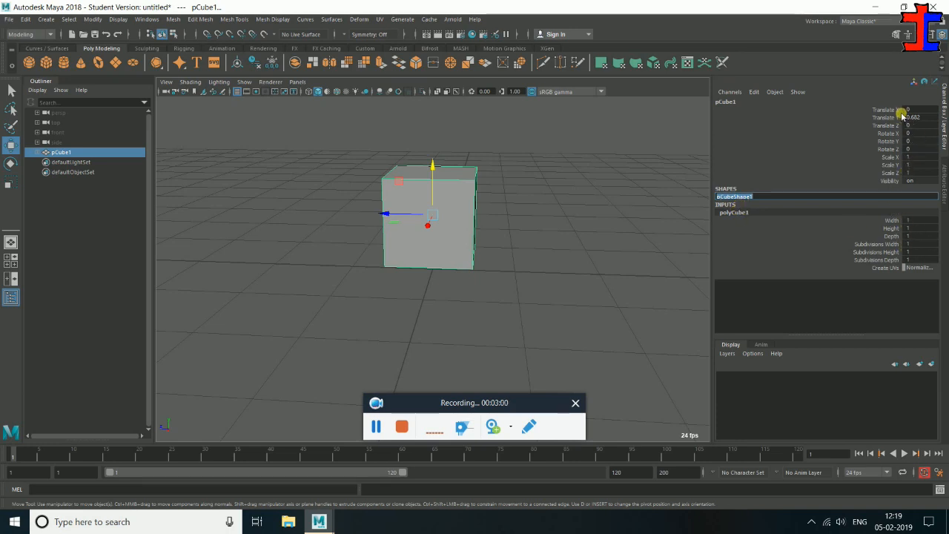
{"action": "left_click", "coordinate": [895, 158]}
{"action": "left_click", "coordinate": [895, 221]}
{"action": "middle_click_drag", "start_coordinate": [899, 224], "coordinate": [905, 223]}
{"action": "left_click_drag", "start_coordinate": [650, 268], "coordinate": [561, 280], "text": "alt"}
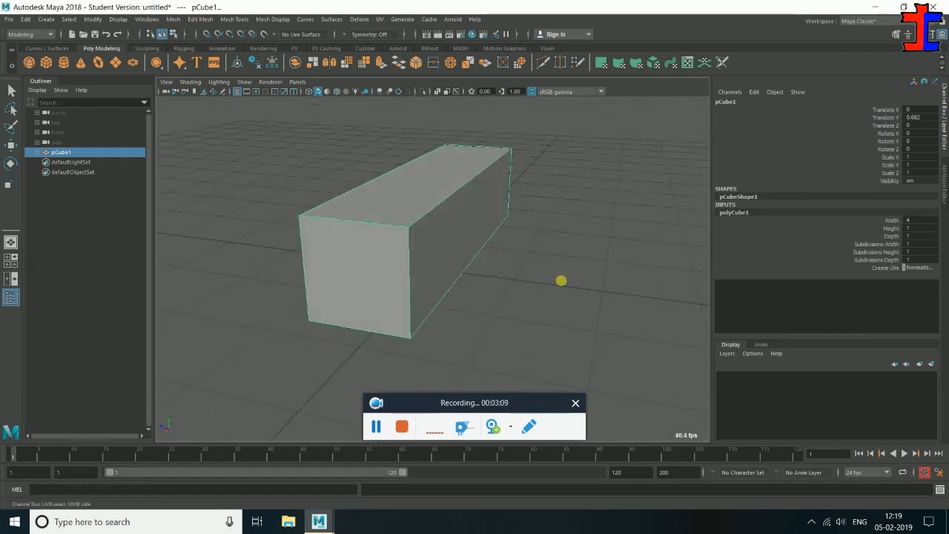
Set the cube's width to 2
{"action": "middle_click_drag", "start_coordinate": [901, 221], "coordinate": [903, 236]}
{"action": "left_click", "coordinate": [905, 229]}
{"action": "left_click", "coordinate": [902, 236]}
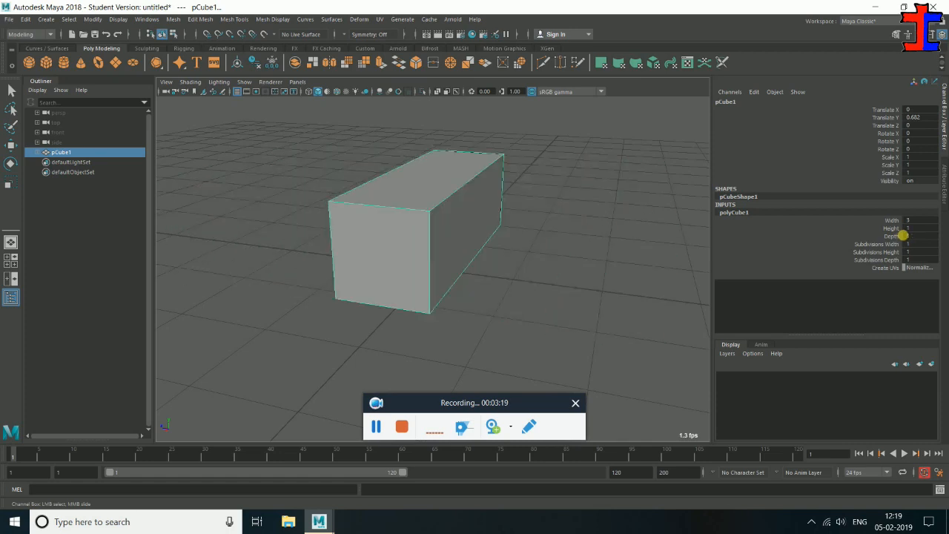
{"action": "left_click_drag", "start_coordinate": [534, 253], "coordinate": [655, 285], "text": "alt"}
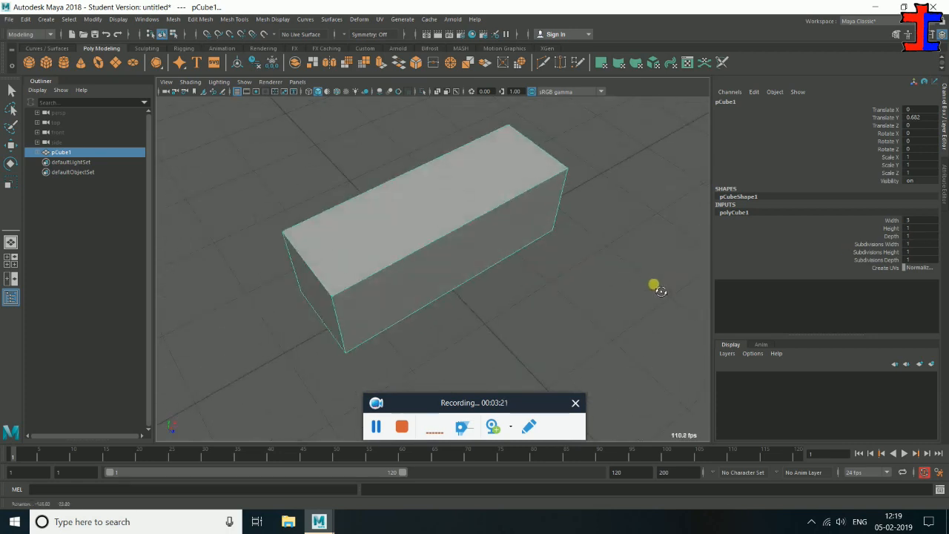
{"action": "left_click", "coordinate": [909, 220]}
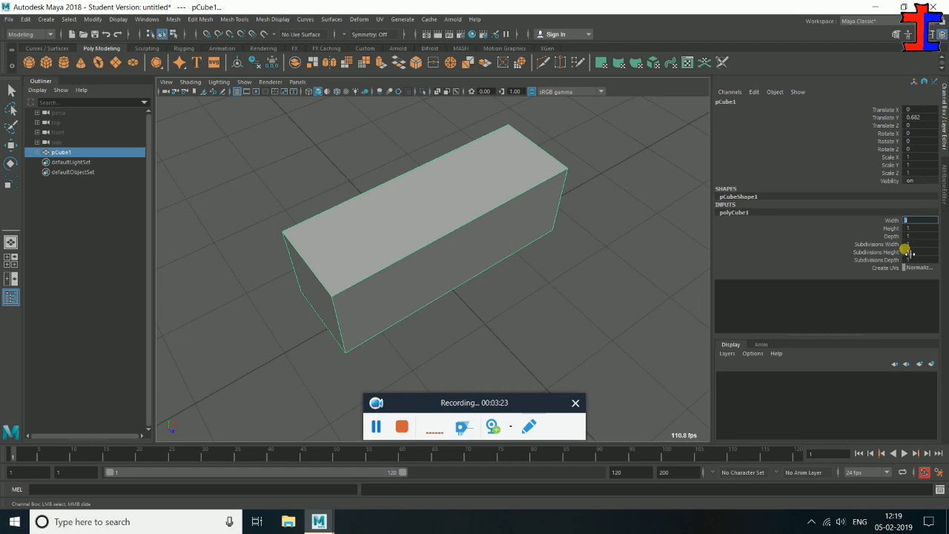
{"action": "type", "text": "2"}
{"action": "key", "text": "Tab"}
Flatten the block to about 0.546 scale in Y and raise it to about 1.023 in Y
{"action": "left_click_drag", "start_coordinate": [480, 271], "coordinate": [557, 280], "text": "alt"}
{"action": "key", "text": "w"}
{"action": "left_click_drag", "start_coordinate": [416, 275], "coordinate": [461, 252], "text": "alt"}
{"action": "left_click_drag", "start_coordinate": [511, 225], "coordinate": [491, 181], "text": "alt"}
{"action": "key", "text": "r"}
{"action": "left_click_drag", "start_coordinate": [434, 170], "coordinate": [331, 226]}
{"action": "left_click_drag", "start_coordinate": [433, 170], "coordinate": [434, 142]}
{"action": "key", "text": "w"}
{"action": "left_click_drag", "start_coordinate": [564, 217], "coordinate": [409, 222], "text": "alt"}
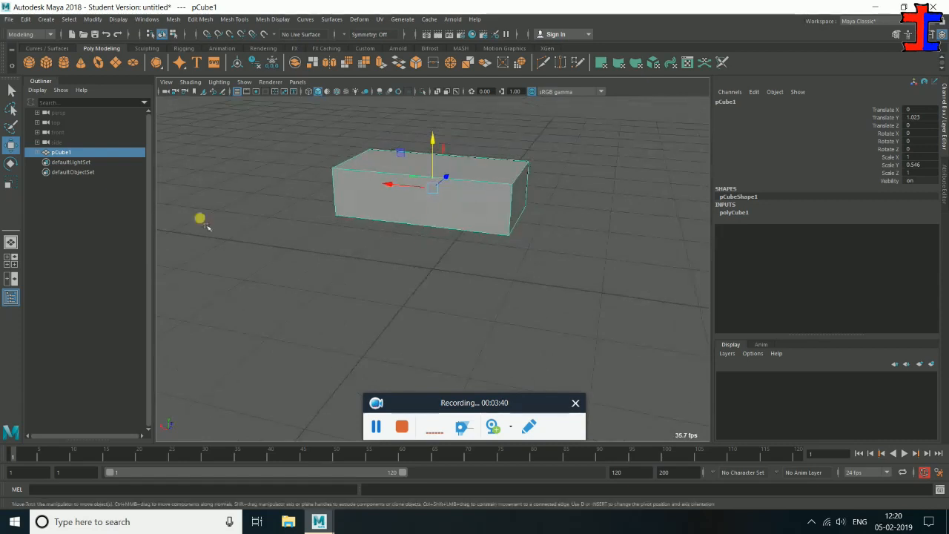
{"action": "left_click", "coordinate": [56, 153]}
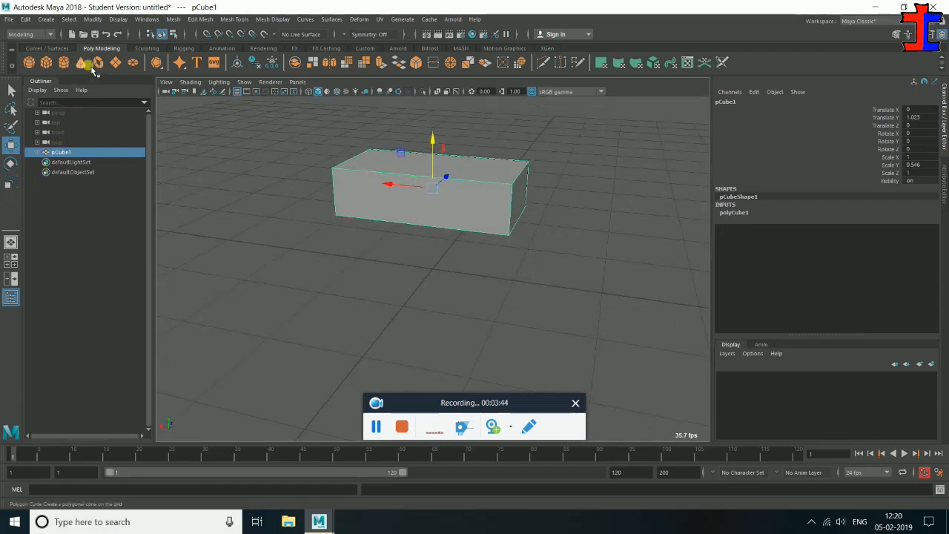
{"action": "left_click", "coordinate": [134, 66]}
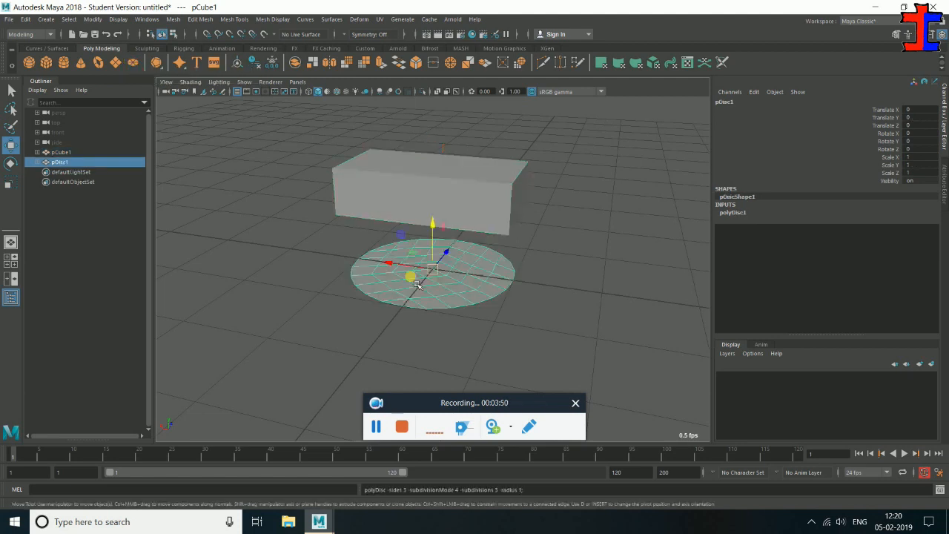
{"action": "left_click_drag", "start_coordinate": [356, 287], "coordinate": [438, 248], "text": "alt"}
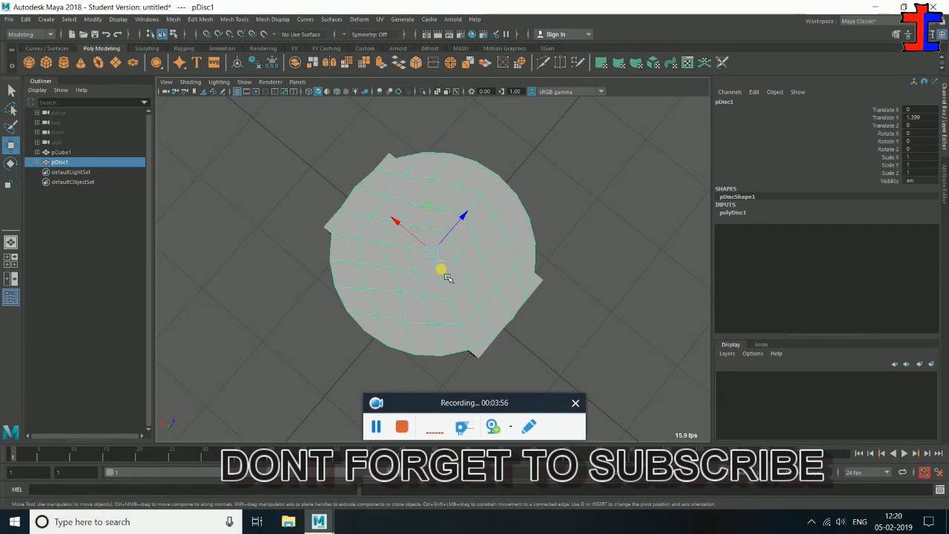
{"action": "key", "text": "Delete"}
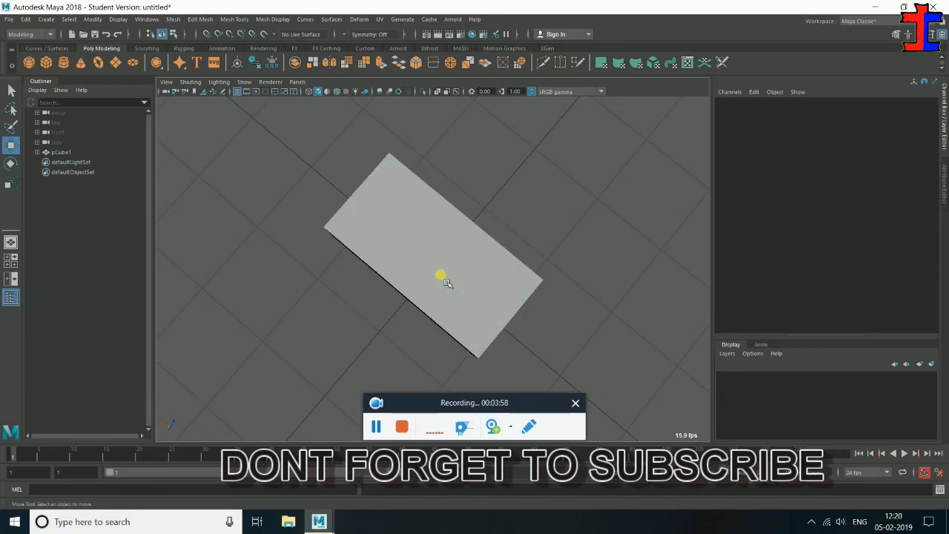
Create a polygon cylinder and flatten it into a thin disc with a Y scale of about 0.18
{"action": "left_click", "coordinate": [64, 62]}
{"action": "left_click_drag", "start_coordinate": [397, 330], "coordinate": [498, 220], "text": "alt"}
{"action": "key", "text": "e"}
{"action": "key", "text": "r"}
{"action": "left_click_drag", "start_coordinate": [436, 173], "coordinate": [445, 212]}
Move the flattened cylinder beside the block, to about 2.135 in X and 0.822 in Y
{"action": "left_click_drag", "start_coordinate": [371, 258], "coordinate": [483, 299], "text": "alt"}
{"action": "key", "text": "w"}
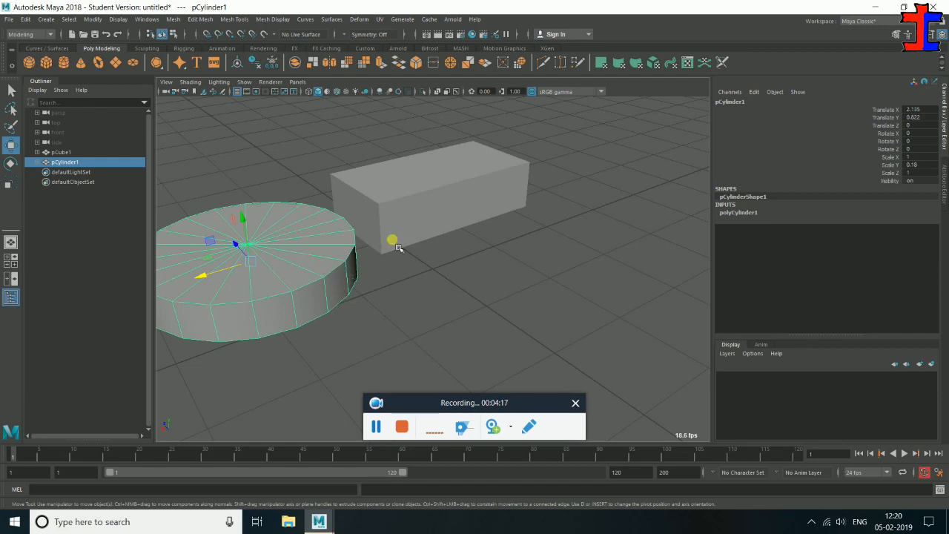
{"action": "left_click_drag", "start_coordinate": [378, 270], "coordinate": [420, 286], "text": "alt"}
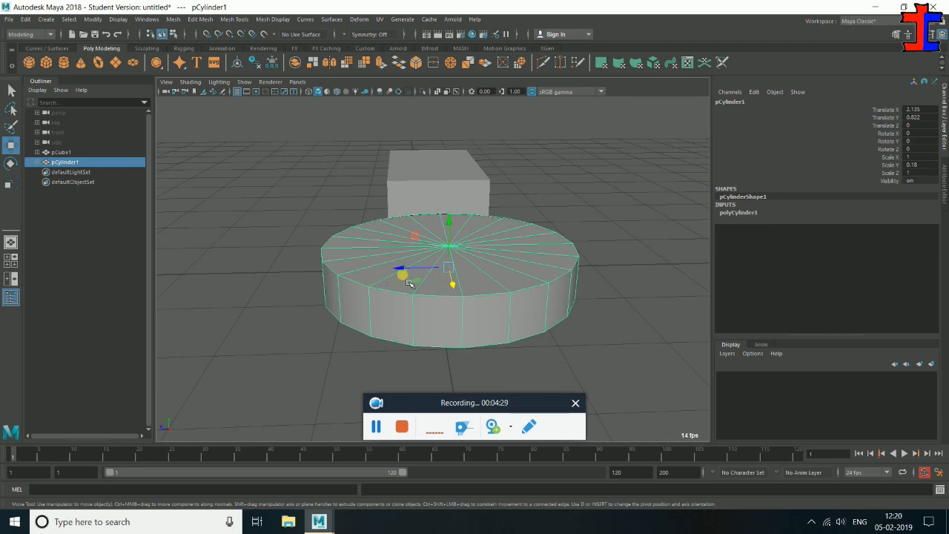
Scale the block narrower along X and stretch it into a long bar along Z
{"action": "left_click_drag", "start_coordinate": [577, 244], "coordinate": [455, 262], "text": "alt"}
{"action": "left_click", "coordinate": [430, 214]}
{"action": "key", "text": "r"}
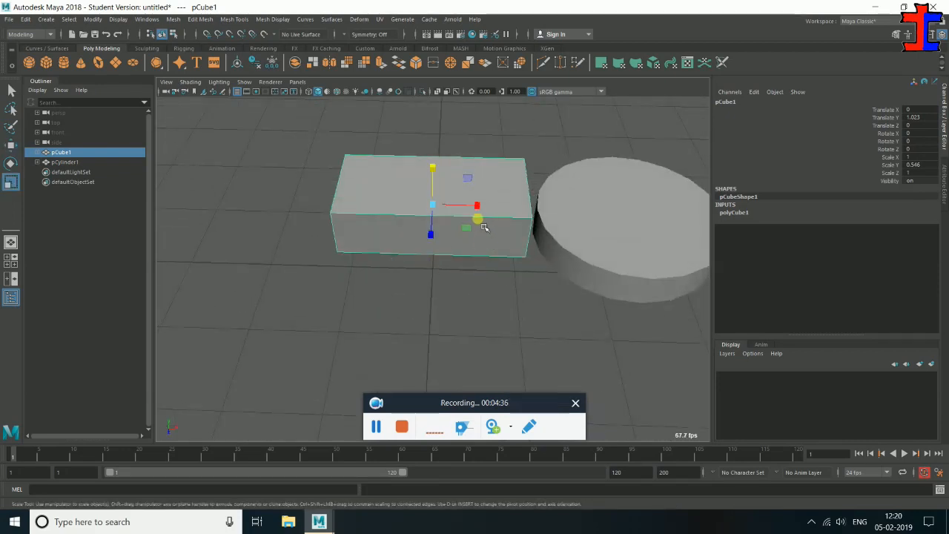
{"action": "left_click_drag", "start_coordinate": [480, 206], "coordinate": [451, 206]}
{"action": "left_click_drag", "start_coordinate": [519, 267], "coordinate": [434, 268], "text": "alt"}
{"action": "left_click_drag", "start_coordinate": [390, 213], "coordinate": [409, 256]}
{"action": "left_click_drag", "start_coordinate": [482, 202], "coordinate": [502, 250]}
Set the cylinder's X and Z scale to 0.5
{"action": "left_click", "coordinate": [594, 264]}
{"action": "left_click_drag", "start_coordinate": [593, 264], "coordinate": [459, 309], "text": "alt"}
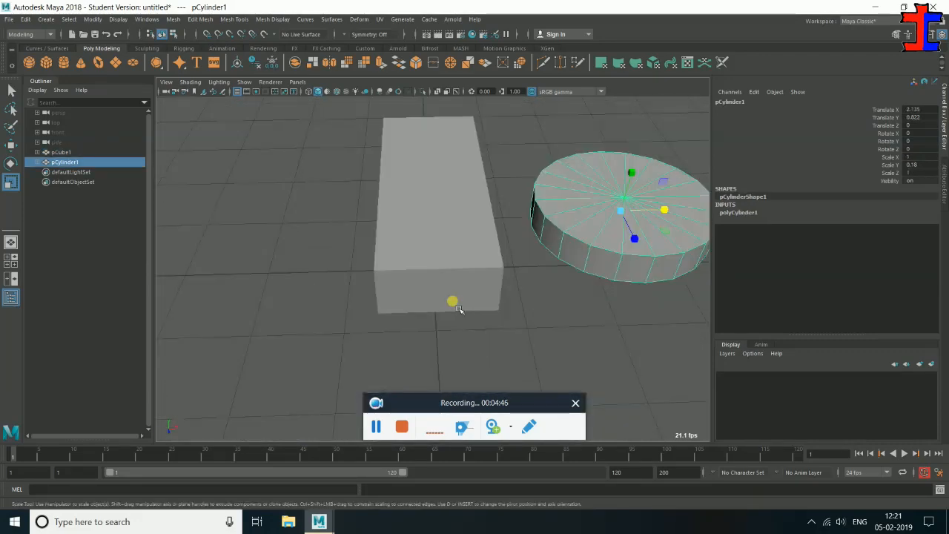
{"action": "left_click", "coordinate": [916, 158]}
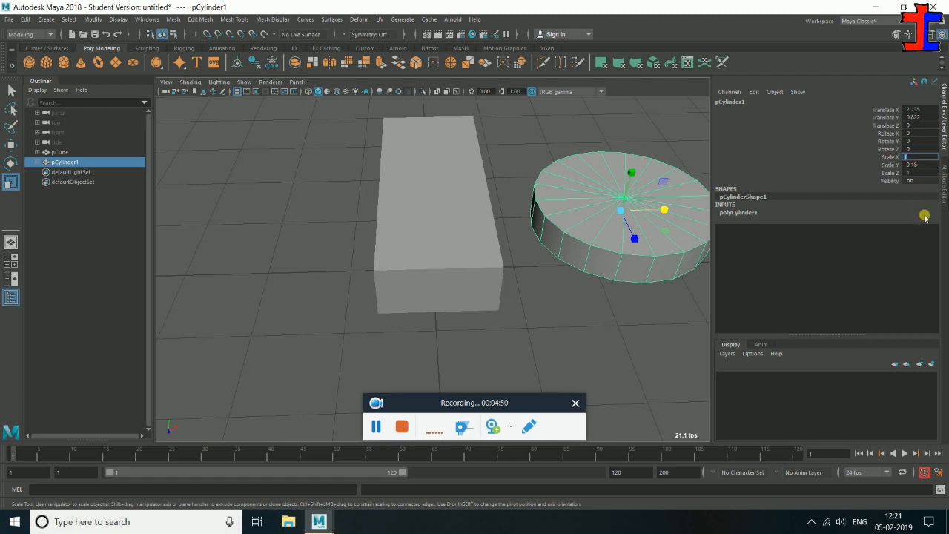
{"action": "key", "text": "Tab"}
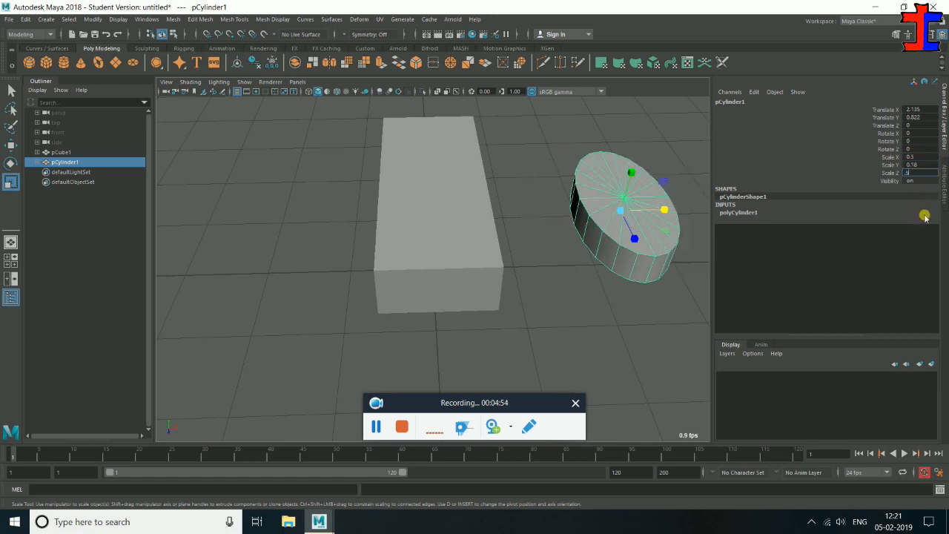
{"action": "key", "text": "Tab"}
Flatten the cylinder further to a Y scale of about 0.142
{"action": "left_click_drag", "start_coordinate": [603, 301], "coordinate": [427, 282], "text": "alt"}
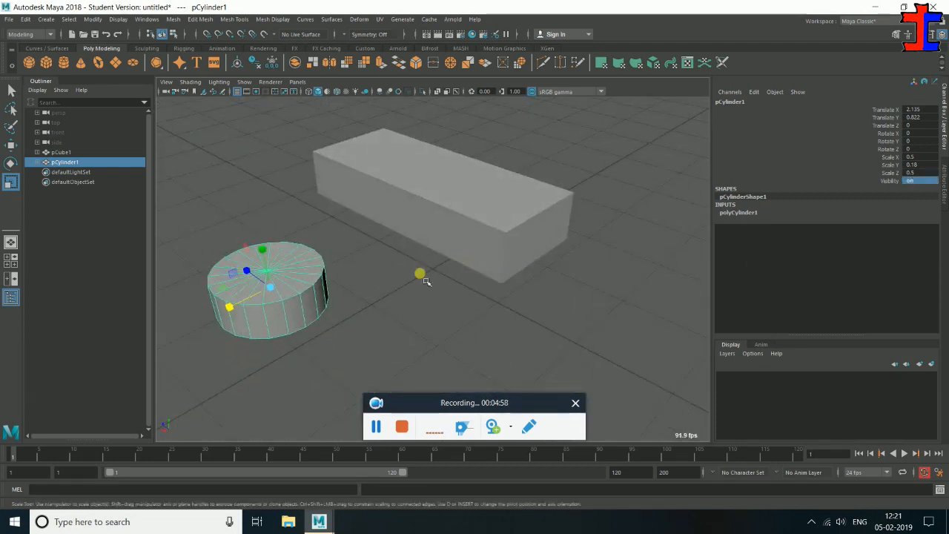
{"action": "left_click_drag", "start_coordinate": [296, 287], "coordinate": [281, 274]}
{"action": "key", "text": "w"}
{"action": "key", "text": "r"}
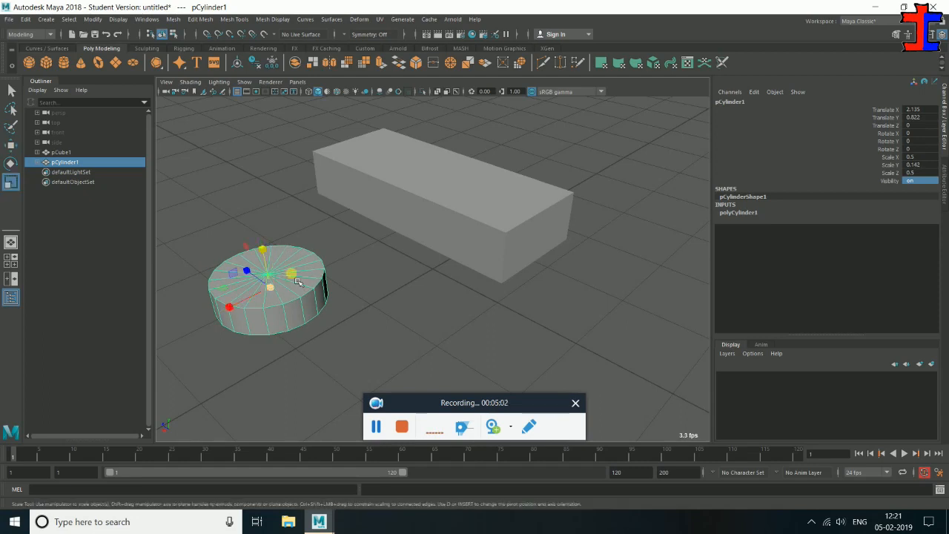
Stand the flattened cylinder upright like a wheel by setting its Z rotation to 90
{"action": "key", "text": "e"}
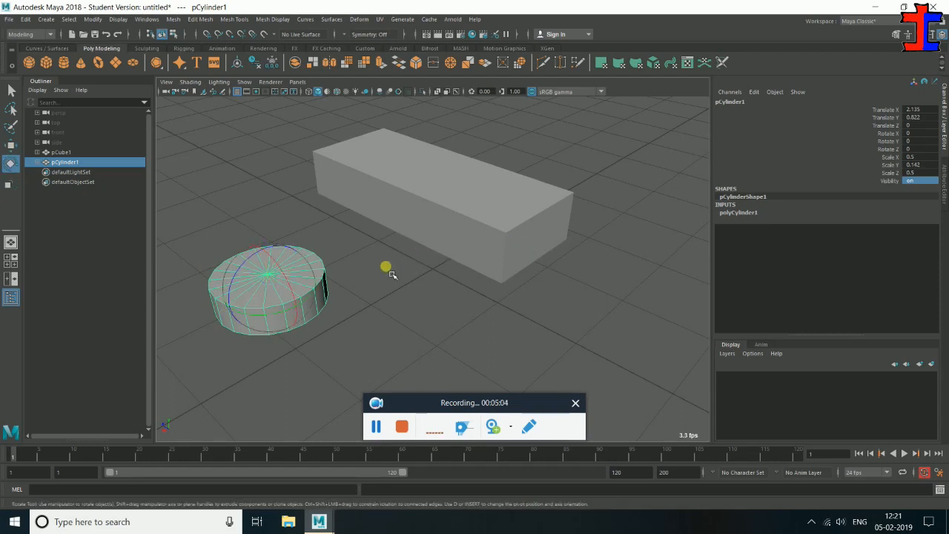
{"action": "left_click_drag", "start_coordinate": [244, 273], "coordinate": [253, 273]}
{"action": "double_click", "coordinate": [911, 150]}
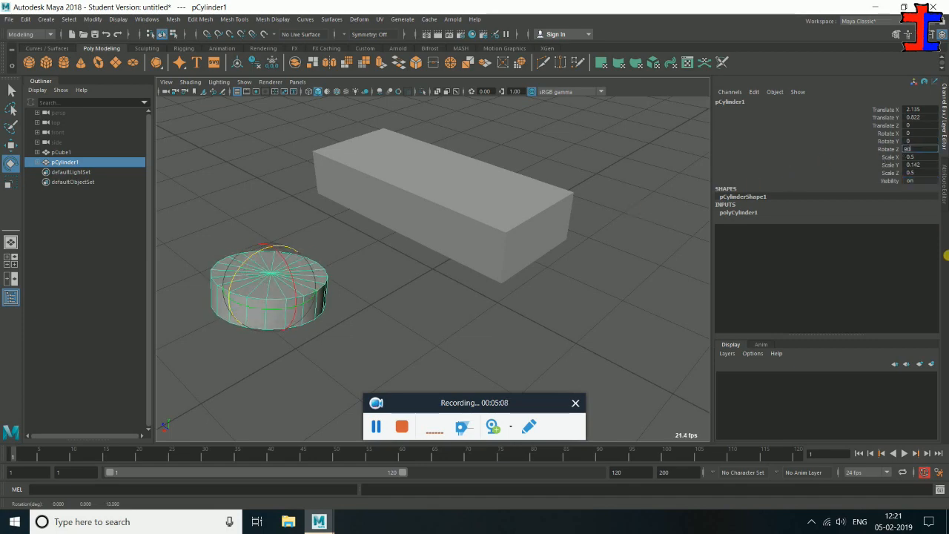
{"action": "type", "text": "90"}
{"action": "key", "text": "Tab"}
Move the upright cylinder against the block's side near its end, at about 0.84 in X and 1.296 in Z
{"action": "left_click_drag", "start_coordinate": [345, 333], "coordinate": [460, 291], "text": "alt"}
{"action": "key", "text": "w"}
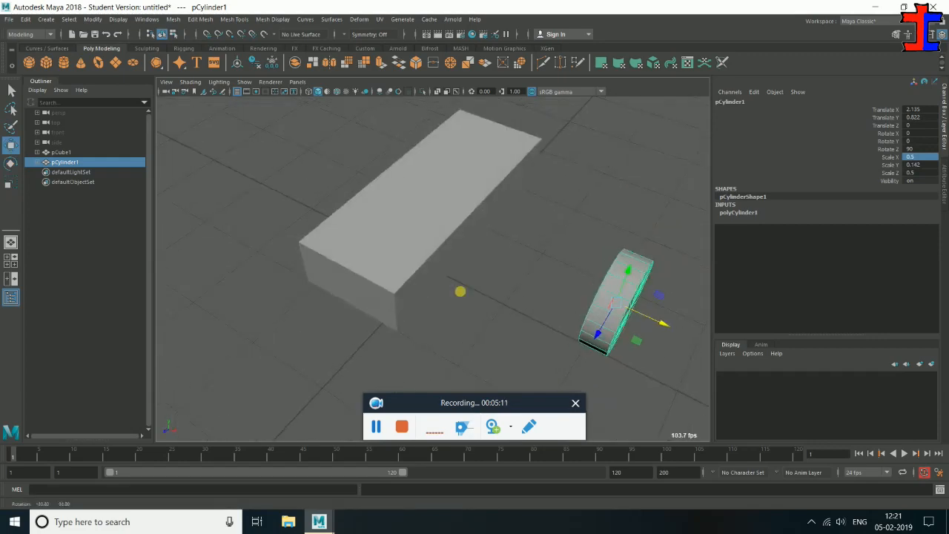
{"action": "left_click_drag", "start_coordinate": [665, 323], "coordinate": [279, 275]}
{"action": "left_click_drag", "start_coordinate": [188, 327], "coordinate": [462, 322], "text": "alt"}
{"action": "left_click_drag", "start_coordinate": [568, 275], "coordinate": [577, 282]}
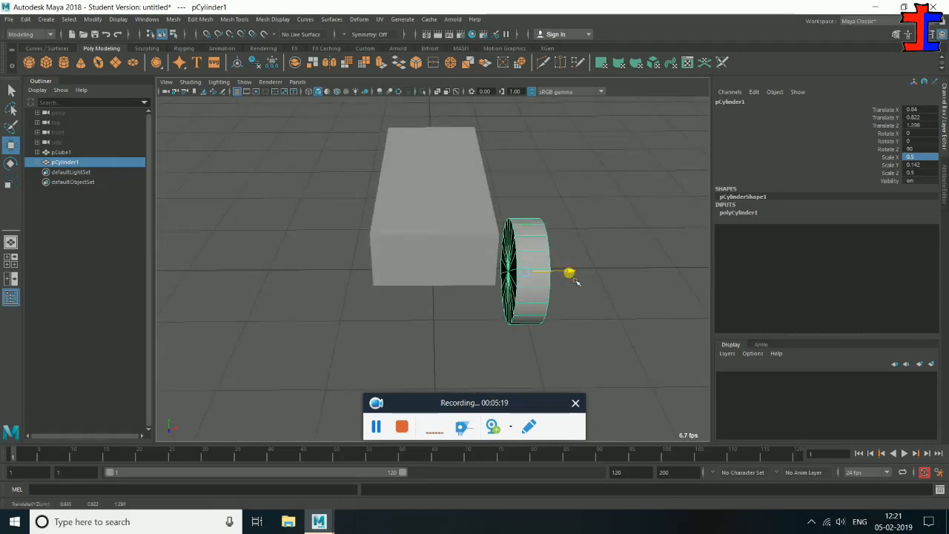
Rename the wheel cylinder to F_L_W
{"action": "double_click", "coordinate": [77, 163]}
{"action": "left_click_drag", "start_coordinate": [187, 214], "coordinate": [378, 255], "text": "alt"}
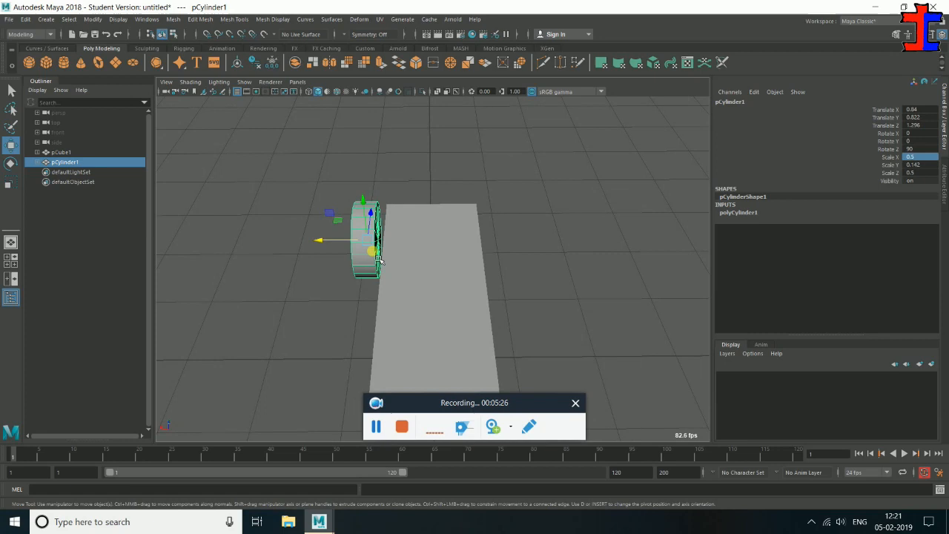
{"action": "double_click", "coordinate": [69, 163]}
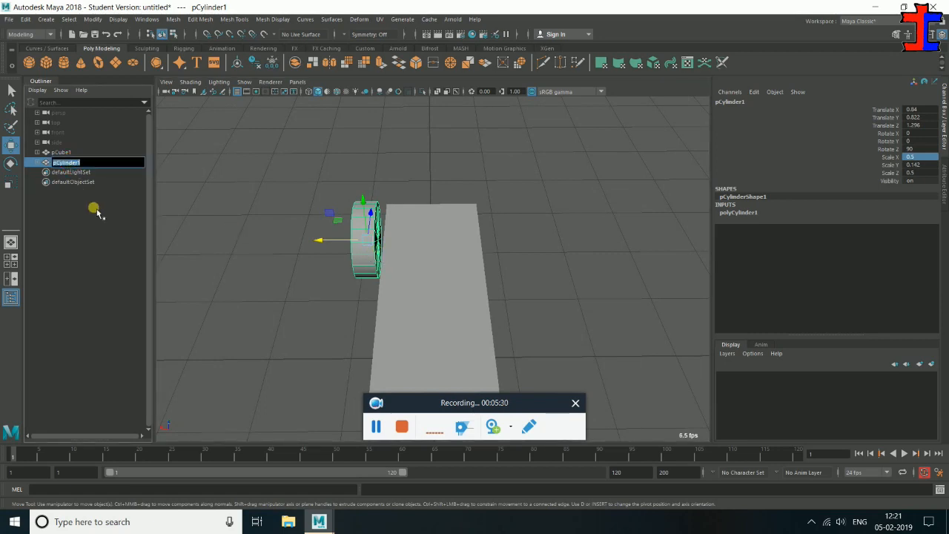
{"action": "type", "text": "r_l"}
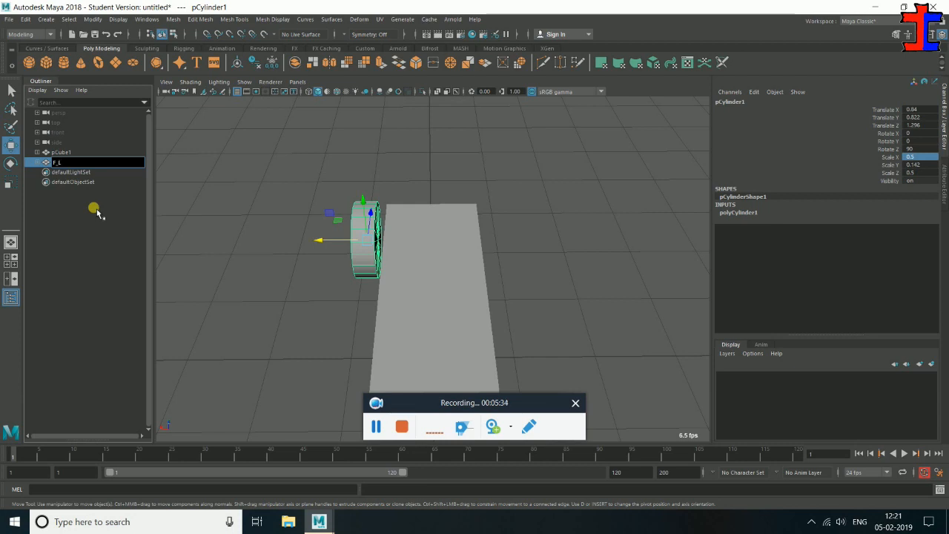
{"action": "key", "text": "Return"}
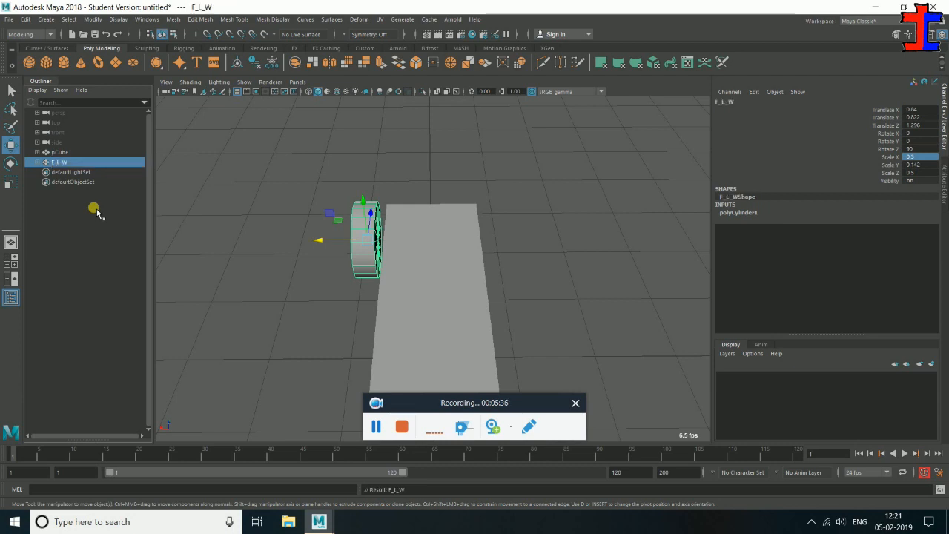
Duplicate the F_L_W wheel and move the copy across the block to about -0.865 in X
{"action": "key", "text": "ctrl+d"}
{"action": "left_click_drag", "start_coordinate": [317, 239], "coordinate": [455, 275]}
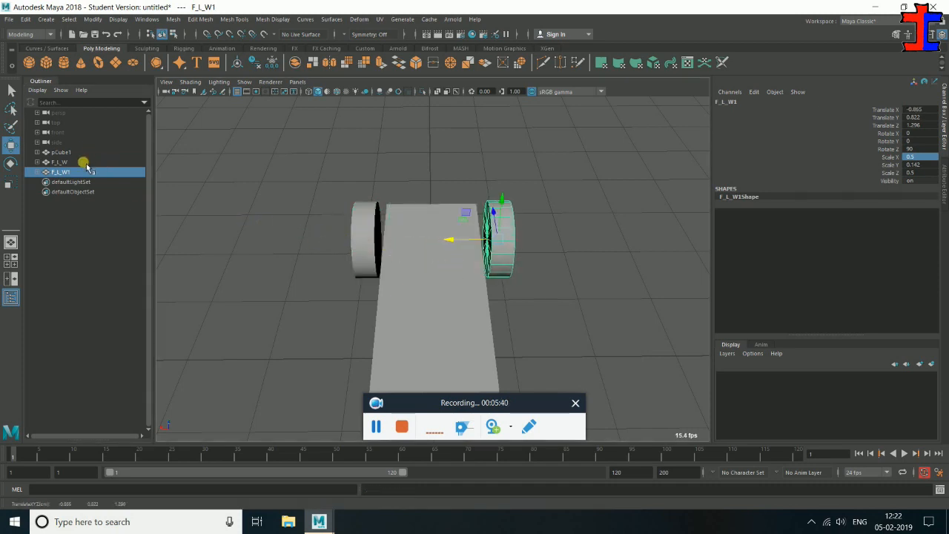
Set Translate X to 0.8 for the F_L_W wheel and to -0.8 for its copy
{"action": "left_click", "coordinate": [370, 245]}
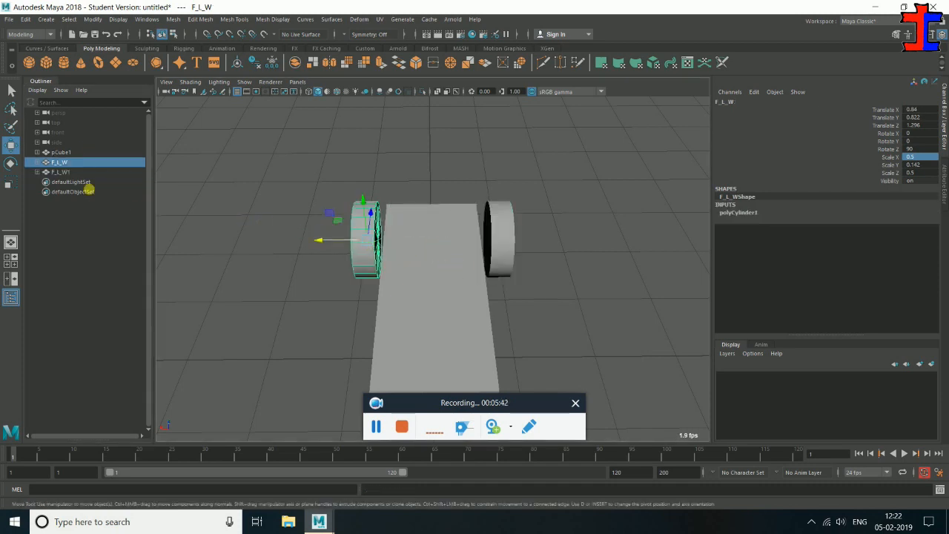
{"action": "double_click", "coordinate": [926, 110]}
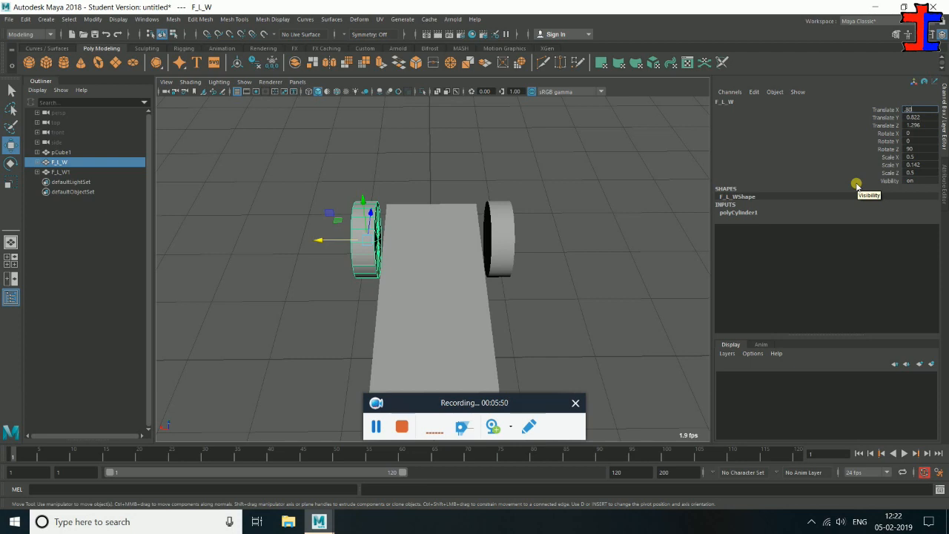
{"action": "key", "text": "Tab"}
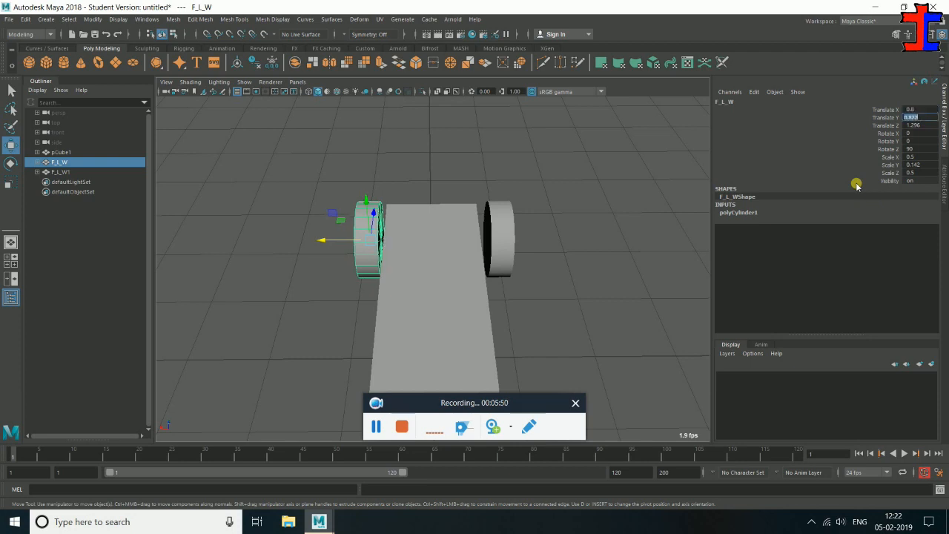
{"action": "left_click", "coordinate": [59, 172]}
{"action": "double_click", "coordinate": [910, 110]}
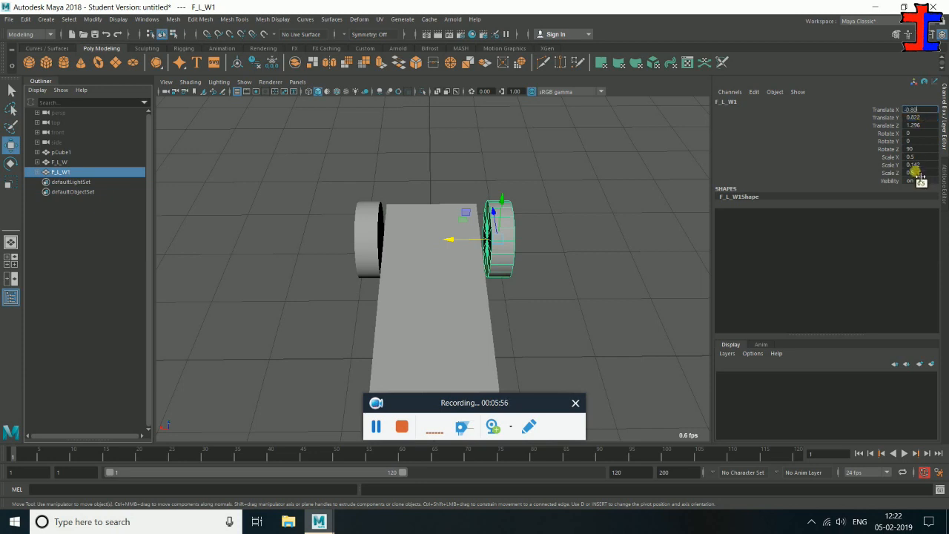
{"action": "type", "text": "-0.80"}
{"action": "key", "text": "Tab"}
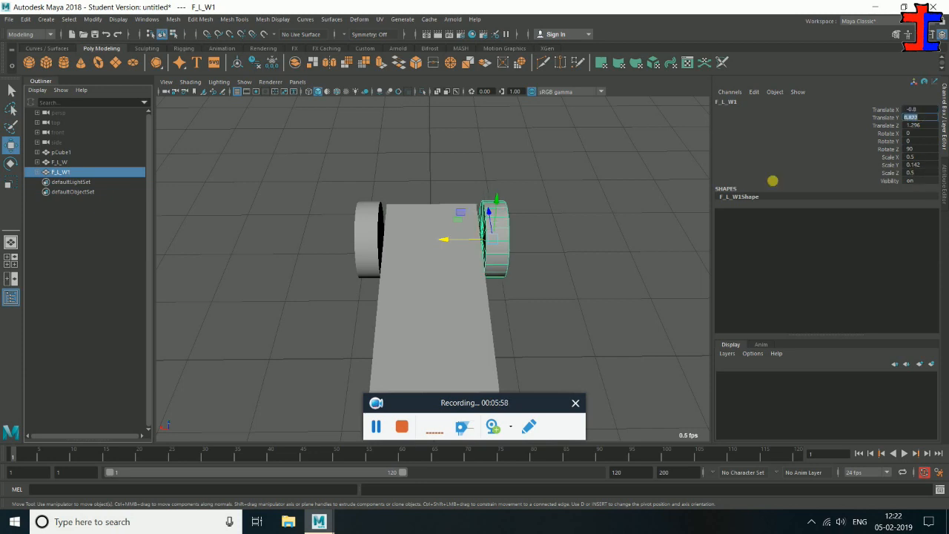
Raise the block above the wheels by setting its Translate Y to 1.5
{"action": "left_click_drag", "start_coordinate": [510, 282], "coordinate": [396, 280], "text": "alt"}
{"action": "left_click", "coordinate": [396, 280]}
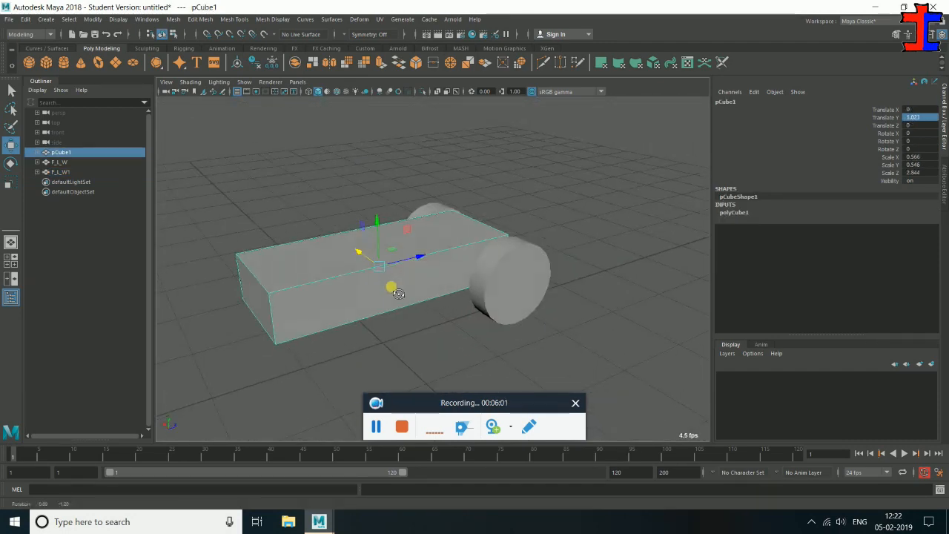
{"action": "double_click", "coordinate": [920, 118]}
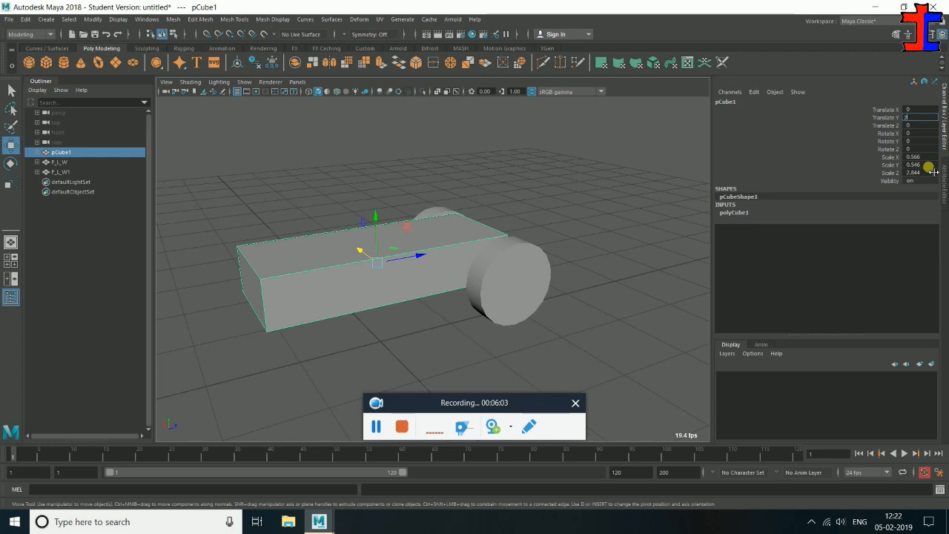
{"action": "key", "text": "Tab"}
{"action": "key", "text": "shift+Tab"}
{"action": "type", "text": "1.5"}
{"action": "key", "text": "Tab"}
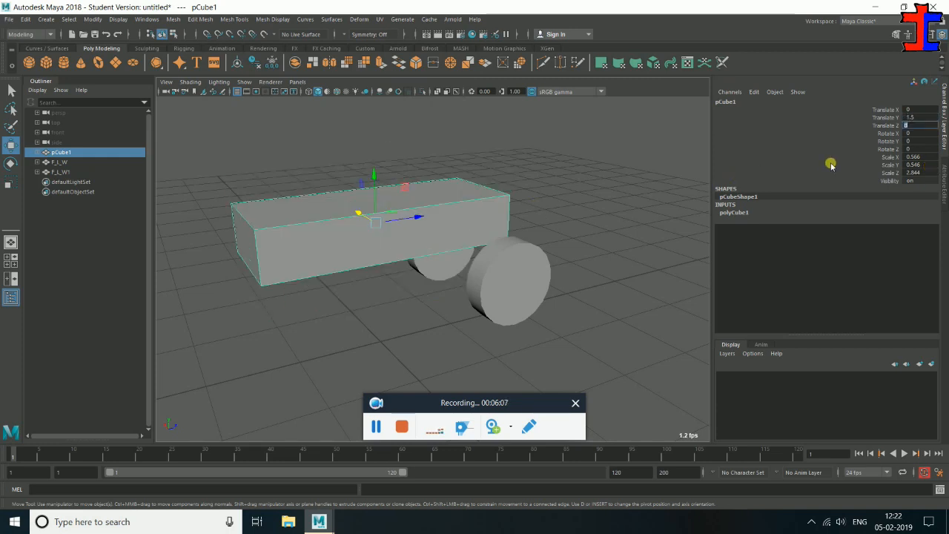
Set Translate X to -1 for the duplicated wheel and to 1 for the F_L_W wheel
{"action": "left_click_drag", "start_coordinate": [465, 366], "coordinate": [418, 388], "text": "alt"}
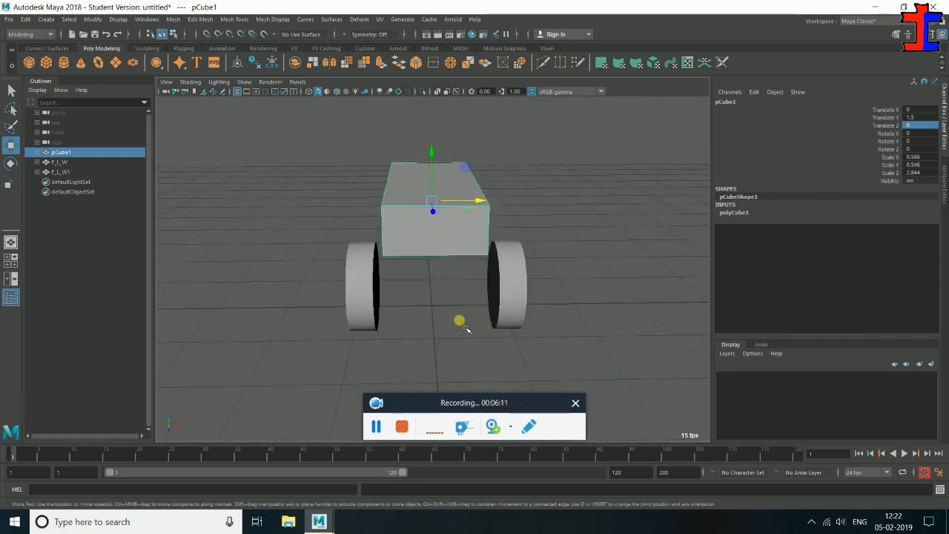
{"action": "left_click", "coordinate": [364, 308]}
{"action": "left_click", "coordinate": [928, 110]}
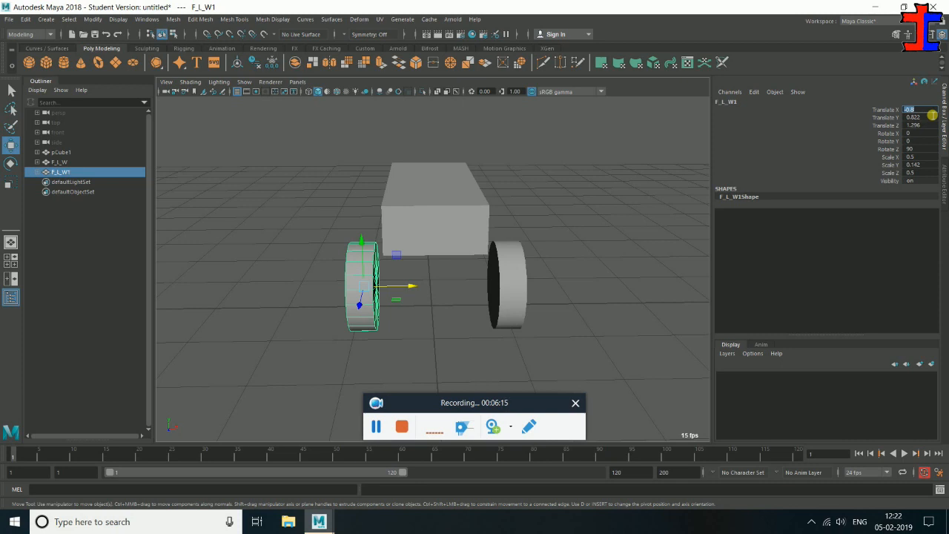
{"action": "key", "text": "Tab"}
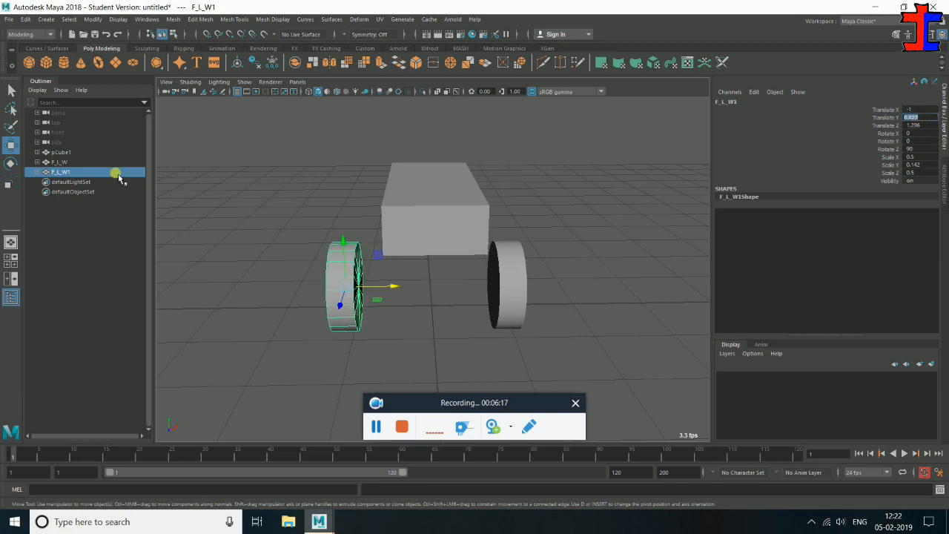
{"action": "left_click", "coordinate": [84, 162]}
{"action": "double_click", "coordinate": [914, 109]}
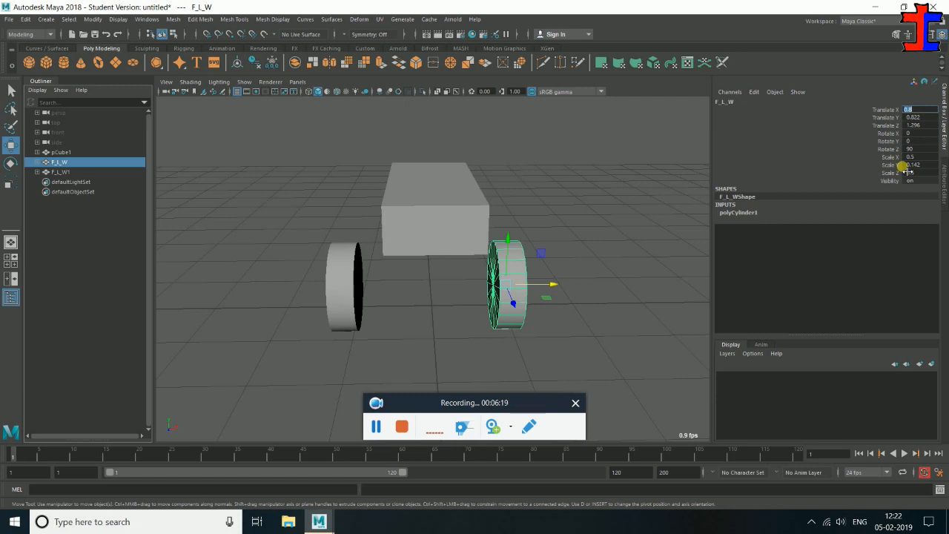
{"action": "type", "text": "1"}
{"action": "key", "text": "Tab"}
Rename the duplicated wheel F_L_W1 to F_R_W
{"action": "left_click_drag", "start_coordinate": [293, 244], "coordinate": [407, 245], "text": "alt"}
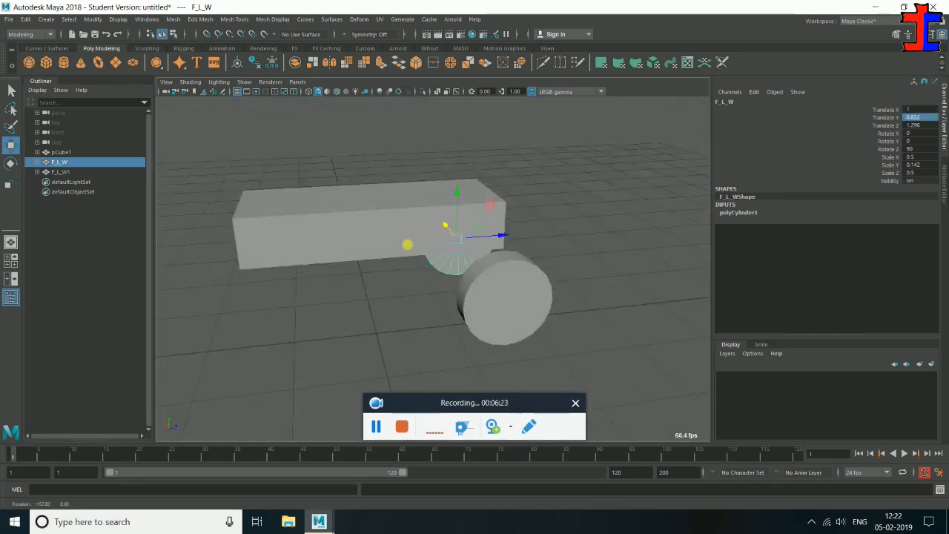
{"action": "left_click", "coordinate": [65, 172], "text": "ctrl"}
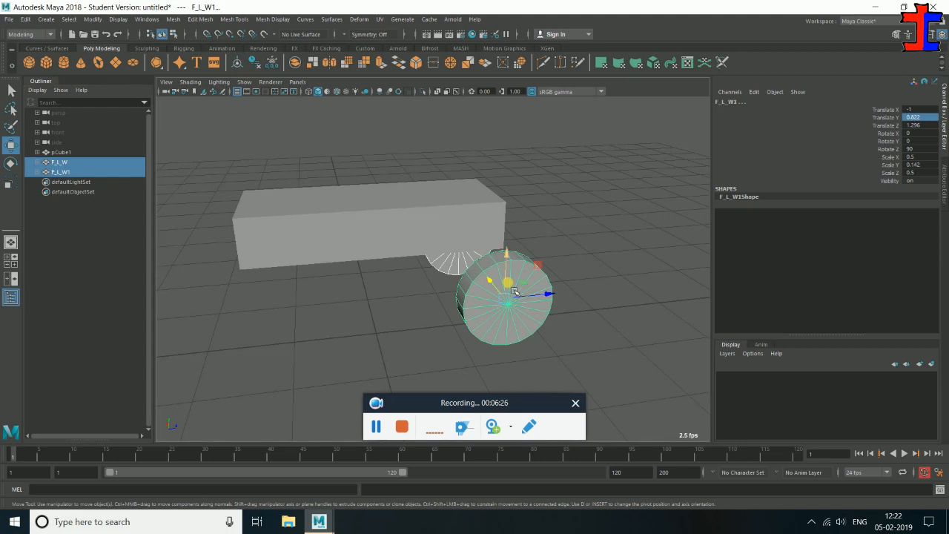
{"action": "left_click", "coordinate": [72, 172]}
{"action": "left_click_drag", "start_coordinate": [159, 216], "coordinate": [364, 262], "text": "alt"}
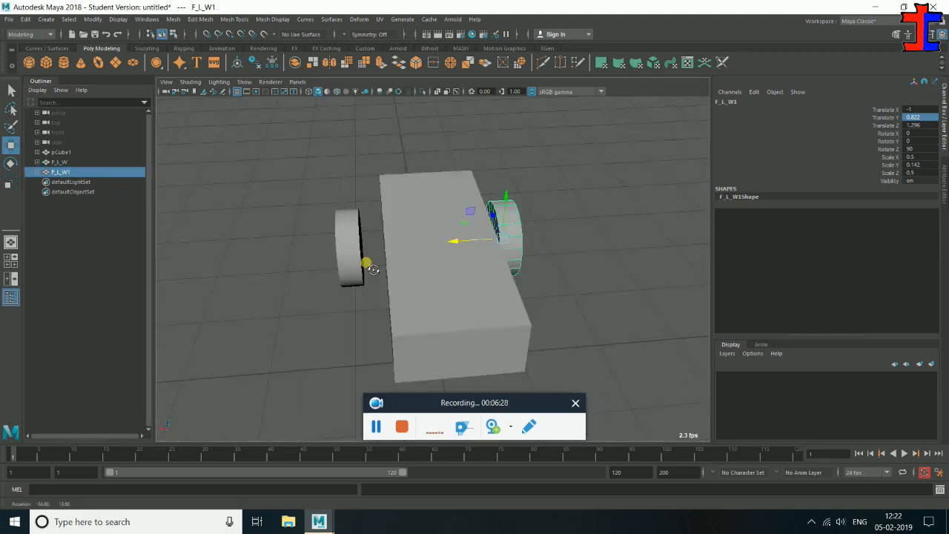
{"action": "double_click", "coordinate": [66, 172]}
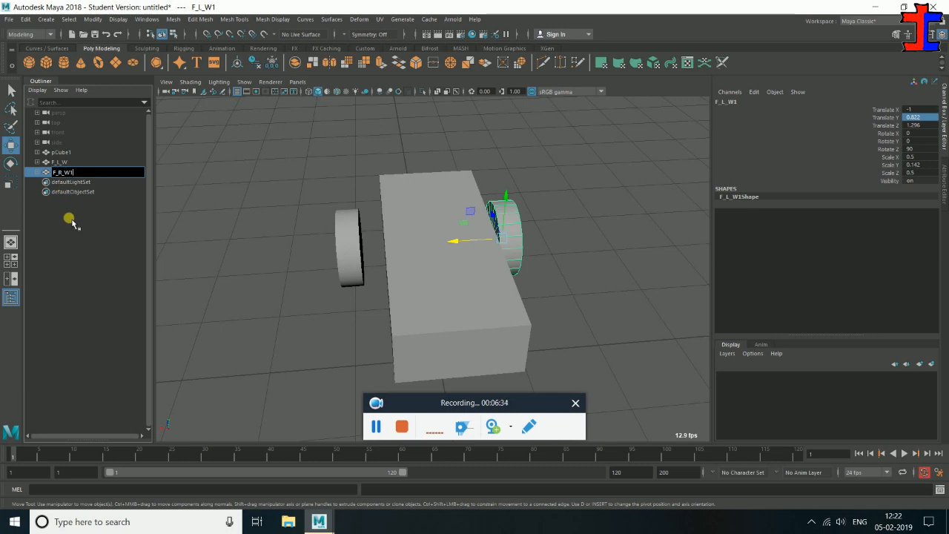
{"action": "type", "text": "F_R_W"}
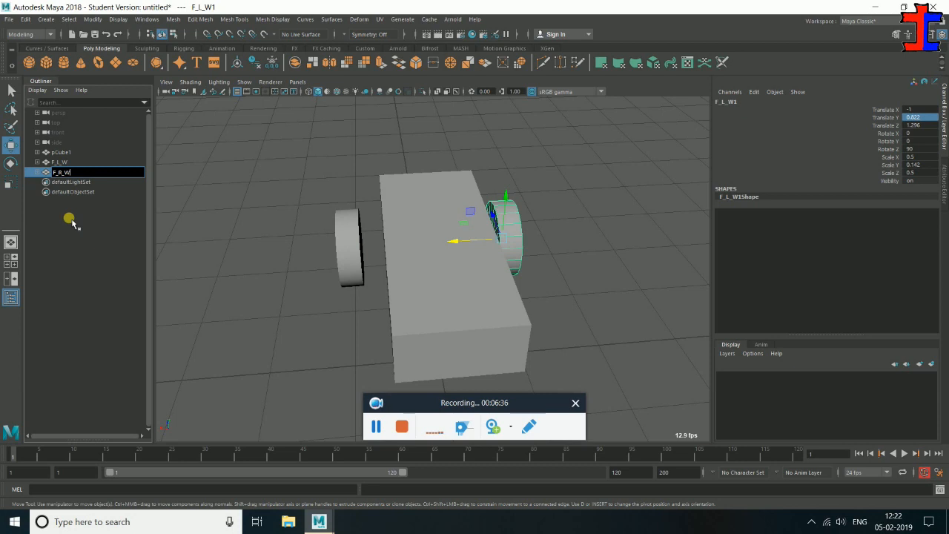
{"action": "key", "text": "Return"}
Duplicate both front wheels and move the copies to the block's other end, at about -1.221 in Z
{"action": "left_click", "coordinate": [57, 162], "text": "ctrl"}
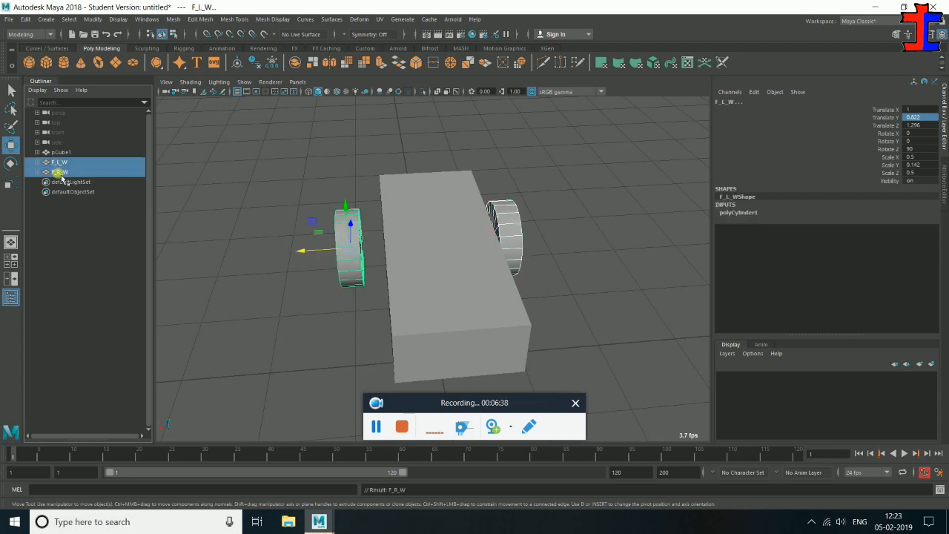
{"action": "key", "text": "ctrl+d"}
{"action": "left_click", "coordinate": [30, 233]}
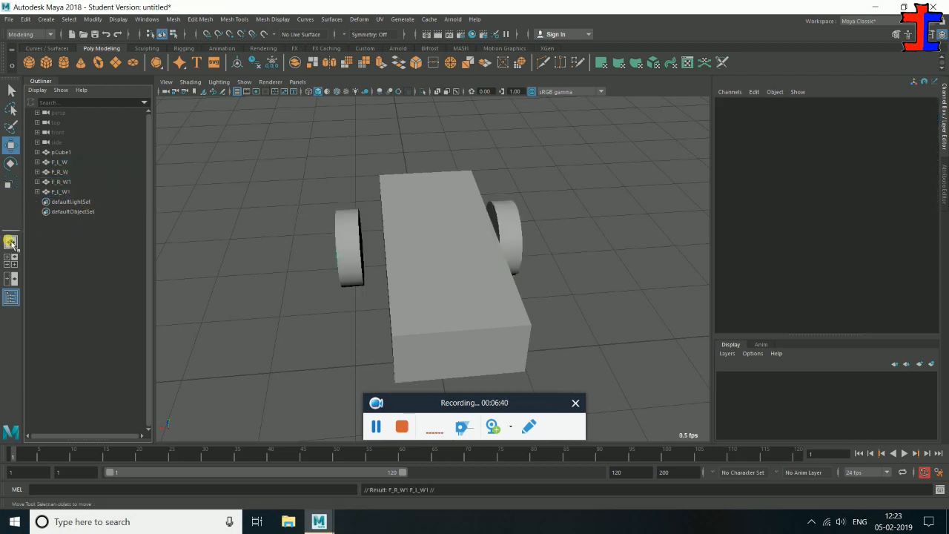
{"action": "left_click", "coordinate": [59, 191]}
{"action": "left_click", "coordinate": [61, 182], "text": "ctrl"}
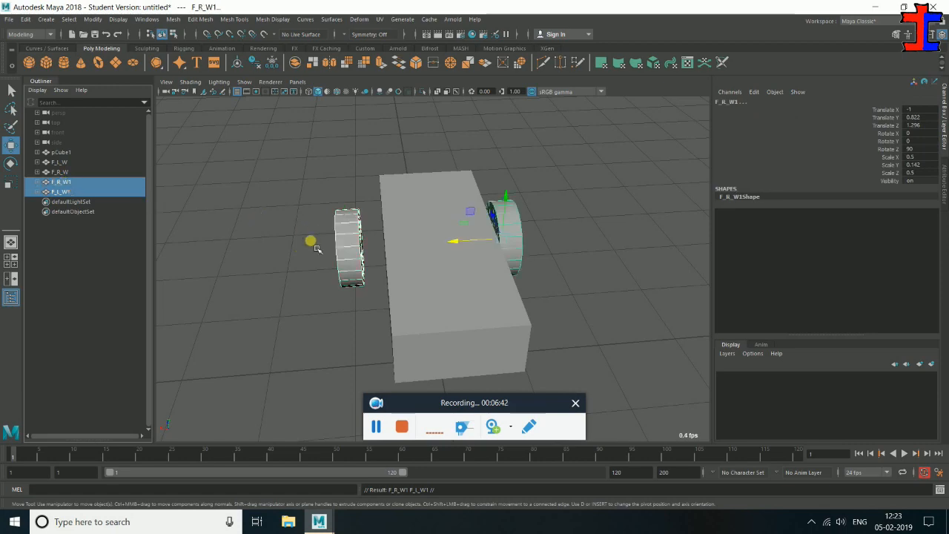
{"action": "left_click_drag", "start_coordinate": [311, 241], "coordinate": [210, 254], "text": "alt"}
{"action": "left_click_drag", "start_coordinate": [546, 310], "coordinate": [312, 326]}
Rename the two copied rear wheels, F_R_W1 to B_R_W1 and F_L_W1 to B_L_W1
{"action": "left_click", "coordinate": [62, 183]}
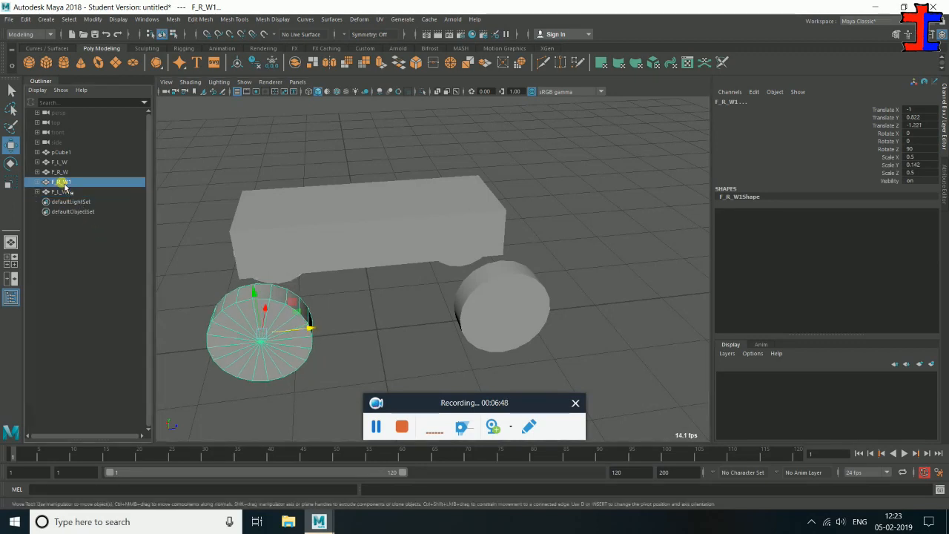
{"action": "double_click", "coordinate": [65, 186]}
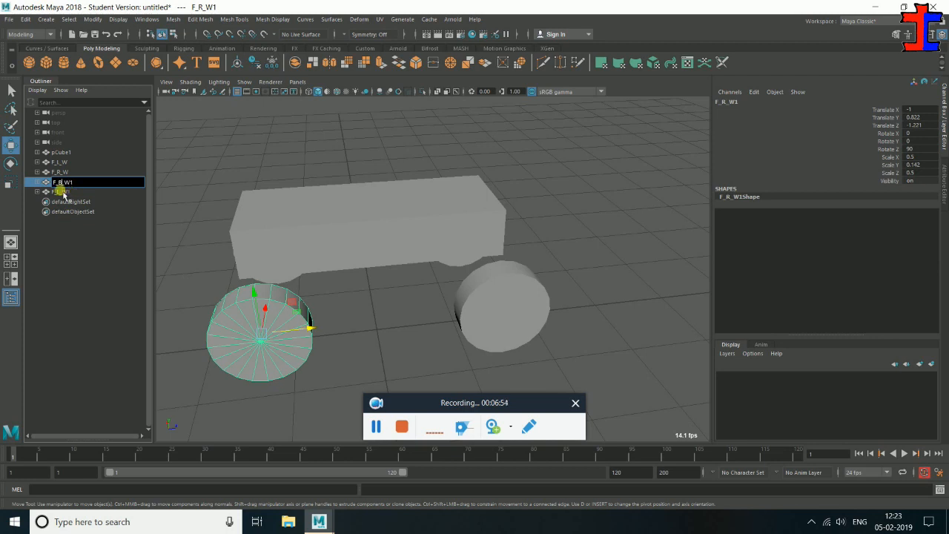
{"action": "double_click", "coordinate": [63, 192]}
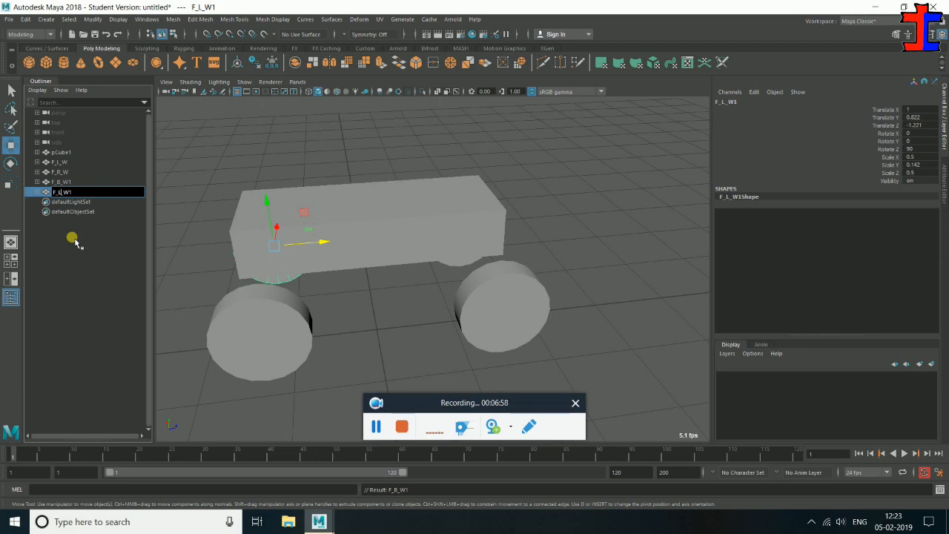
{"action": "left_click", "coordinate": [63, 183]}
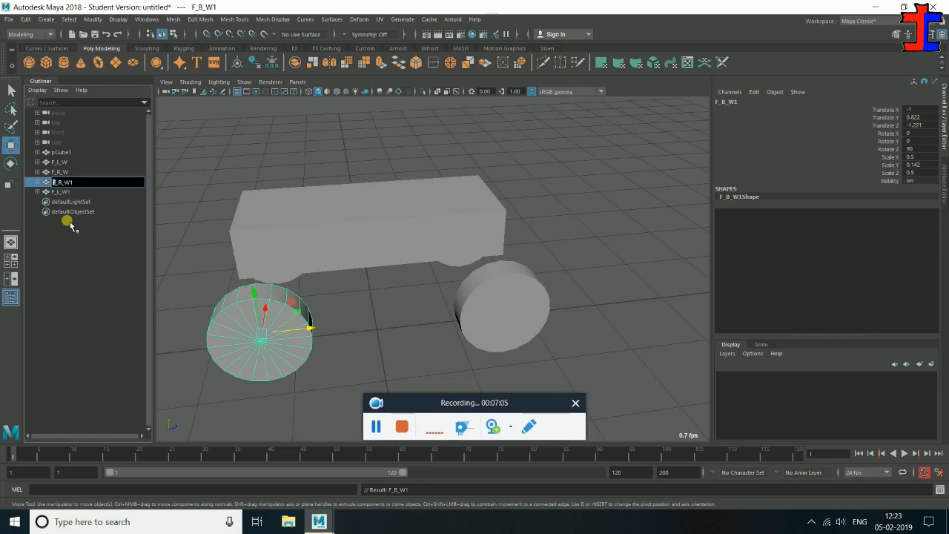
{"action": "key", "text": "Return"}
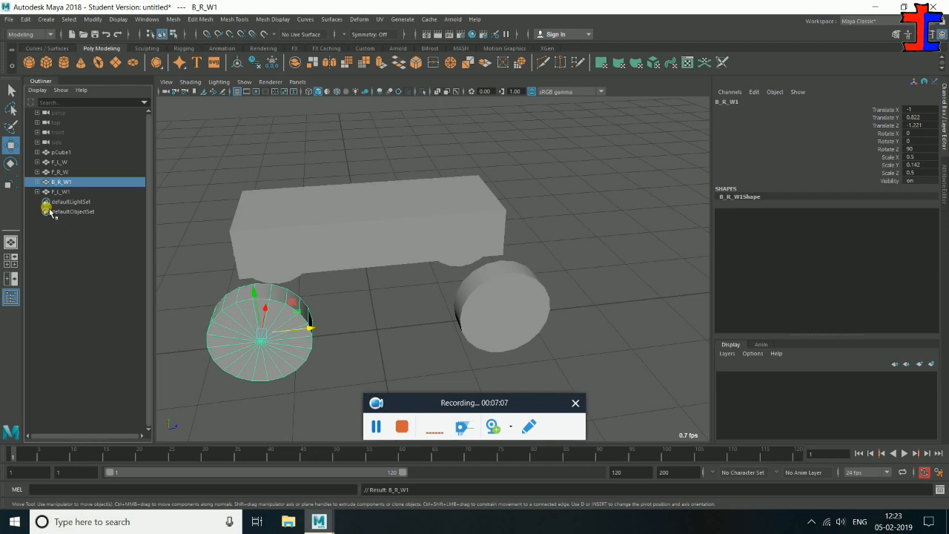
{"action": "double_click", "coordinate": [59, 192]}
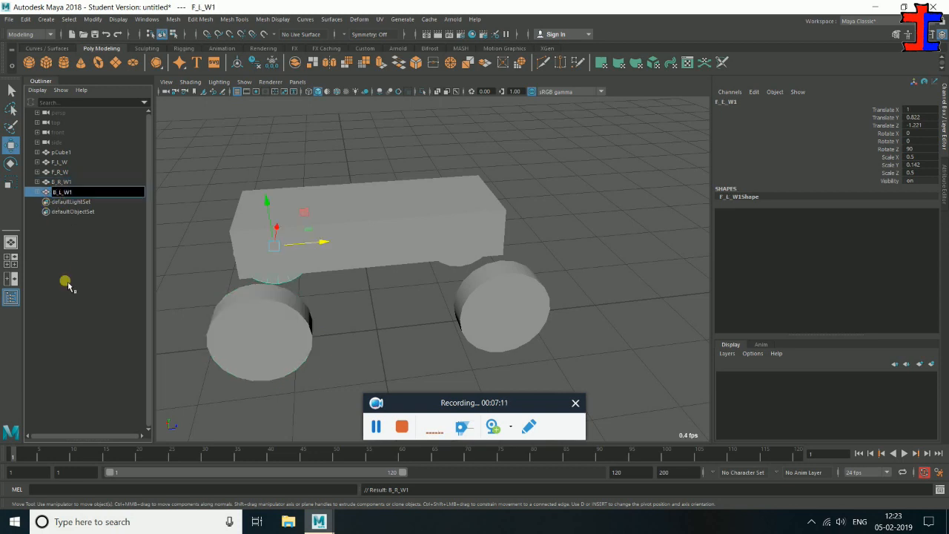
{"action": "key", "text": "Return"}
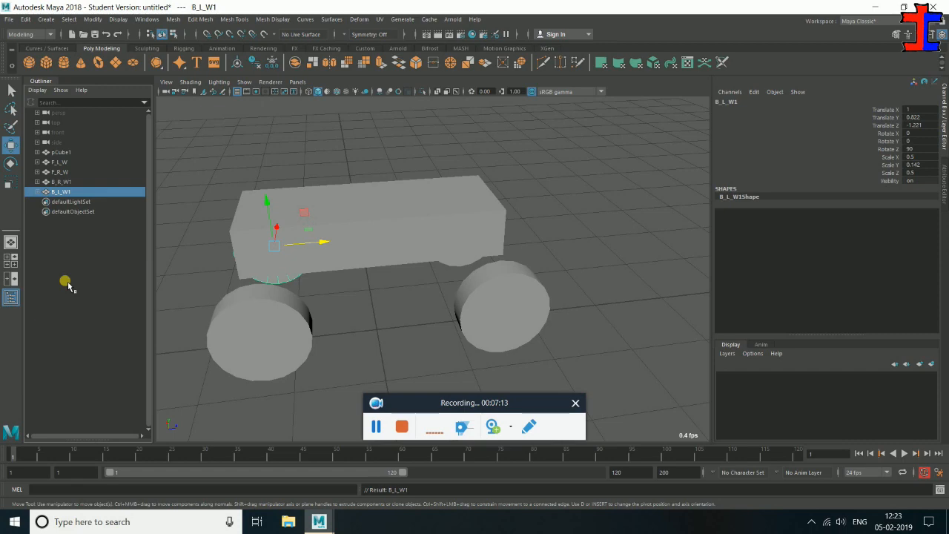
Launch Unity from the desktop and return to the Maya scene while it loads
{"action": "key", "text": "super+d"}
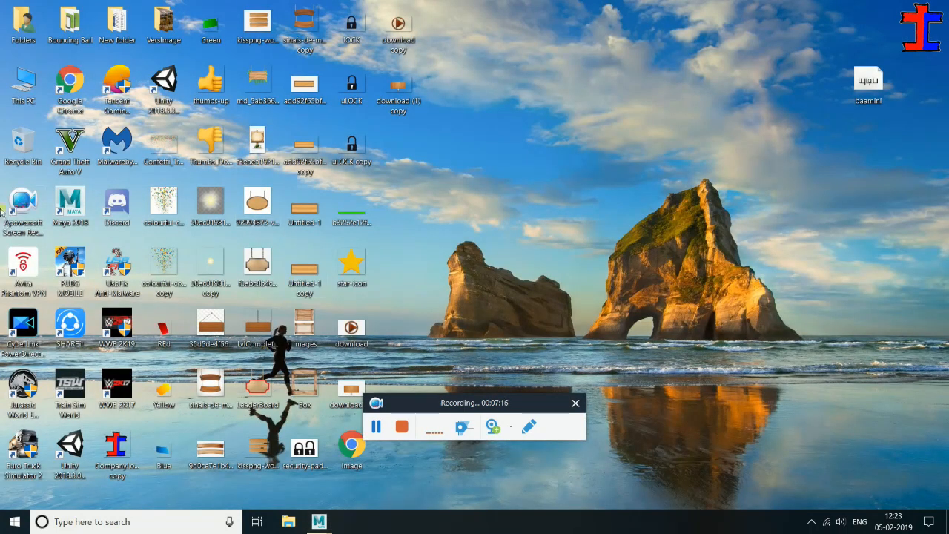
{"action": "double_click", "coordinate": [166, 104]}
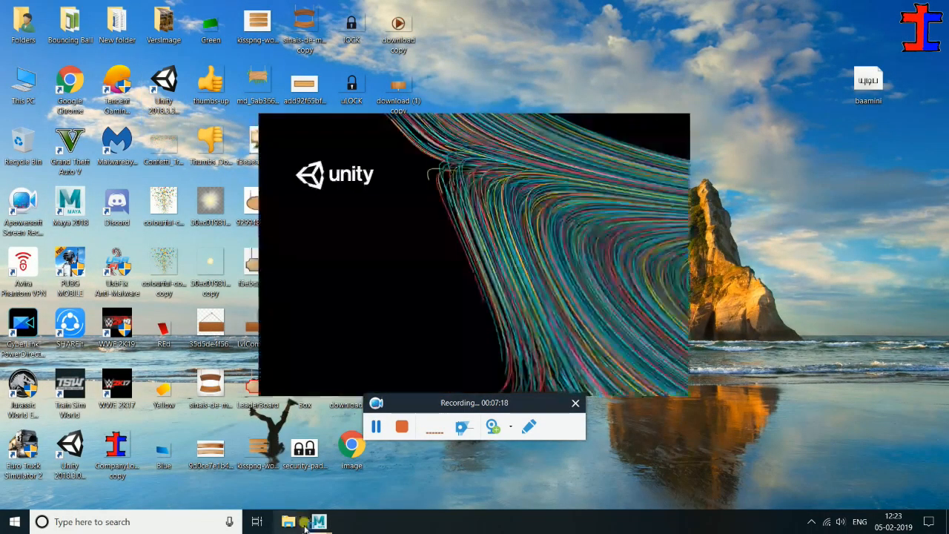
{"action": "mouse_move", "coordinate": [314, 525]}
{"action": "left_click", "coordinate": [390, 471]}
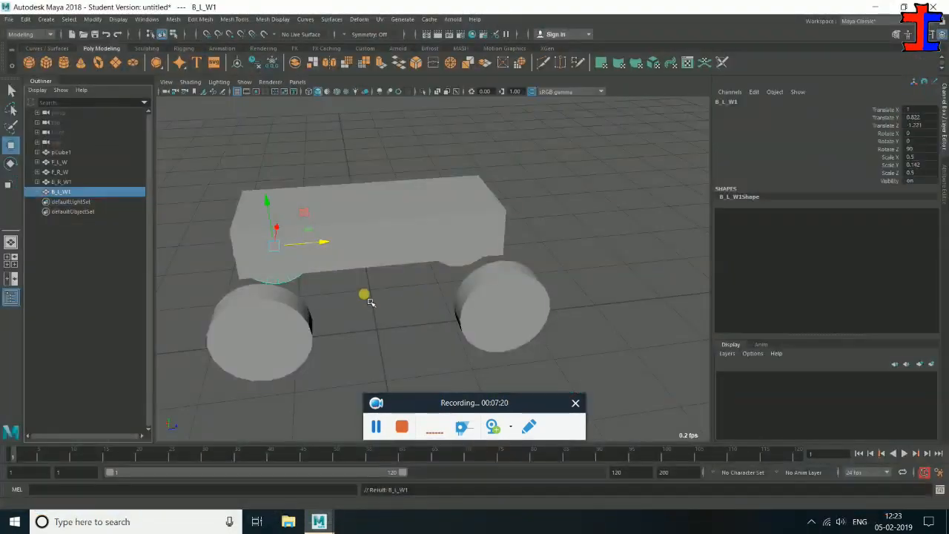
Group all four wheels, F_L_W, F_R_W, B_R_W1 and B_L_W1, and name the group Wheels
{"action": "left_click_drag", "start_coordinate": [247, 298], "coordinate": [352, 301], "text": "alt"}
{"action": "scroll", "coordinate": [388, 307], "scroll_direction": "down", "scroll_amount": 5}
{"action": "scroll", "coordinate": [393, 303], "scroll_direction": "up", "scroll_amount": 4}
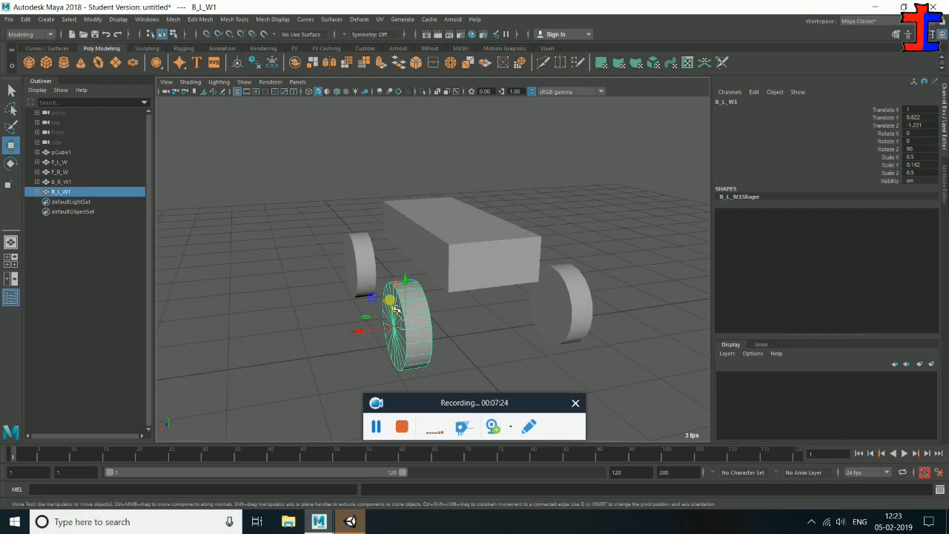
{"action": "left_click_drag", "start_coordinate": [343, 287], "coordinate": [221, 274], "text": "alt"}
{"action": "left_click", "coordinate": [60, 161]}
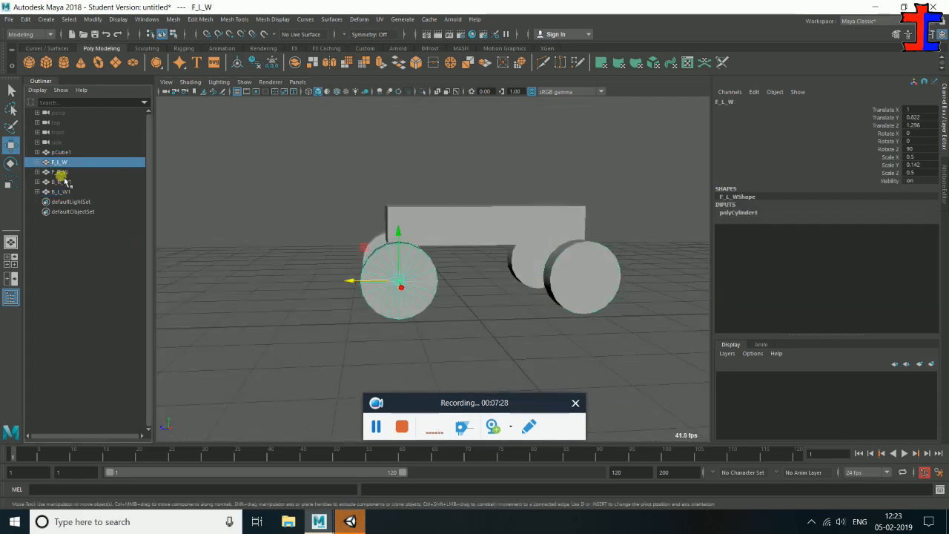
{"action": "left_click", "coordinate": [67, 194], "text": "shift"}
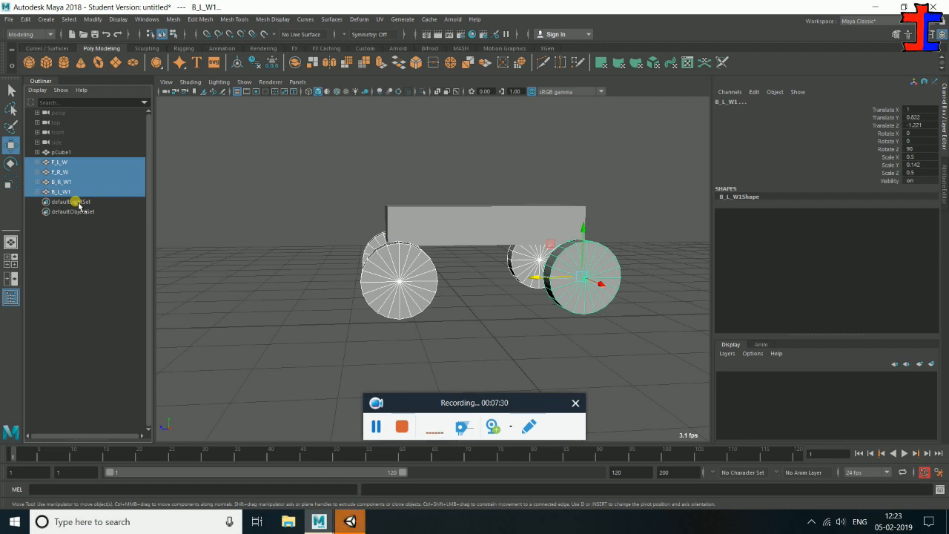
{"action": "key", "text": "ctrl+g"}
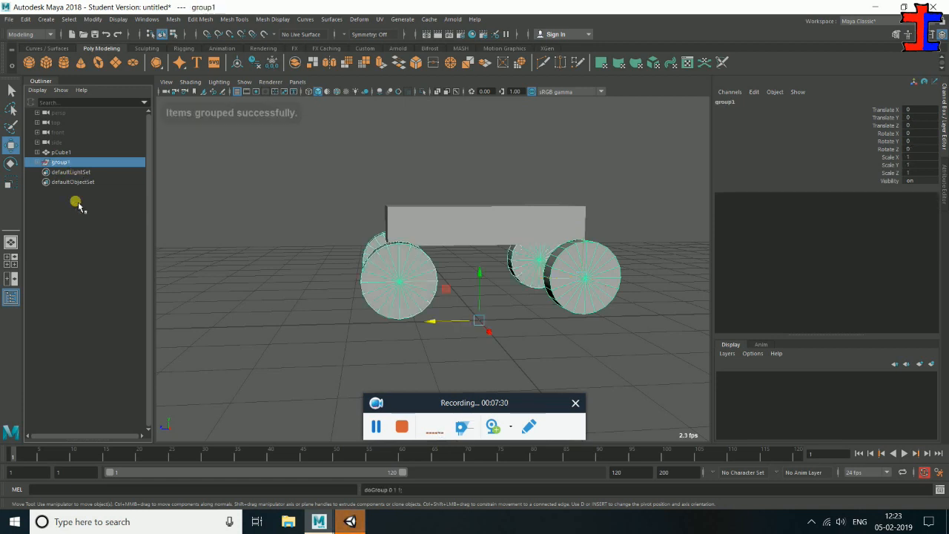
{"action": "double_click", "coordinate": [59, 161]}
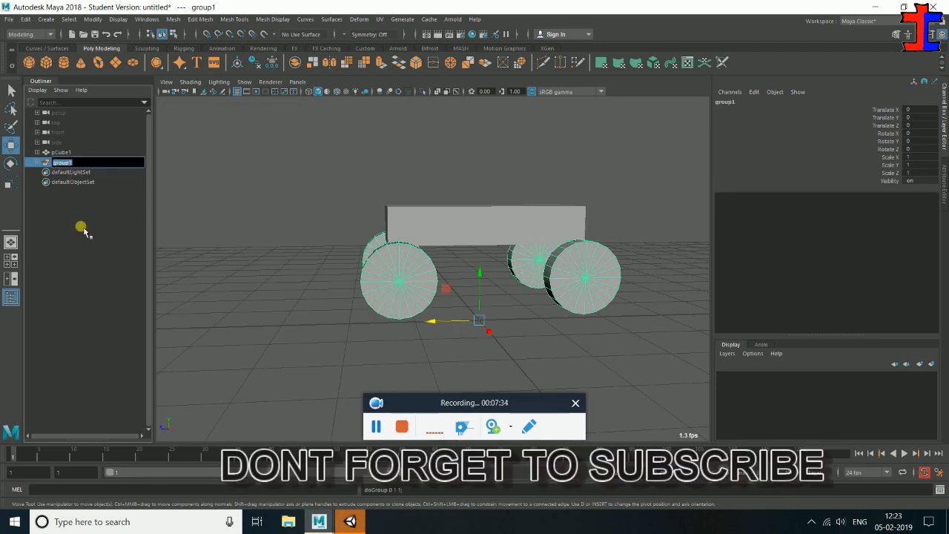
{"action": "type", "text": "Whe"}
{"action": "key", "text": "Return"}
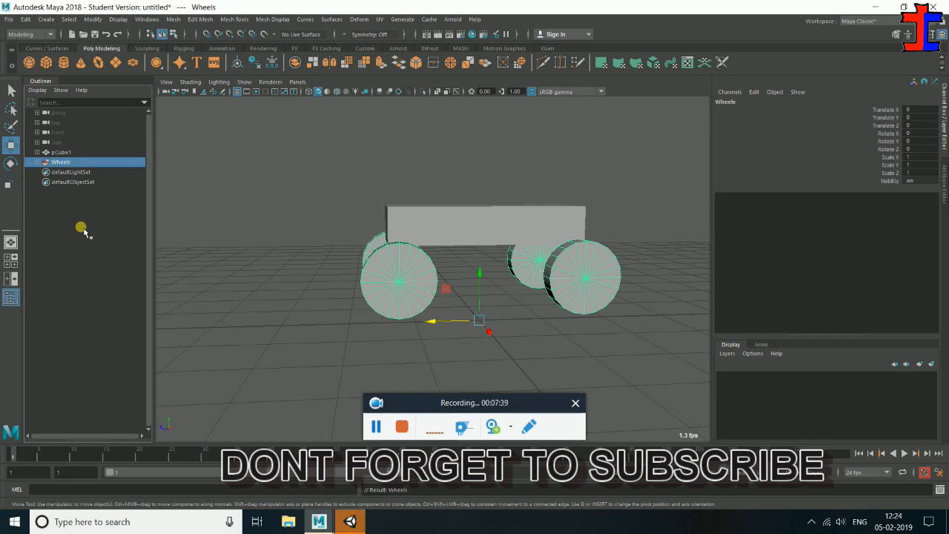
Group the body block pCube1 on its own and name the group CAR
{"action": "left_click", "coordinate": [62, 152]}
{"action": "left_click_drag", "start_coordinate": [343, 220], "coordinate": [245, 163], "text": "alt"}
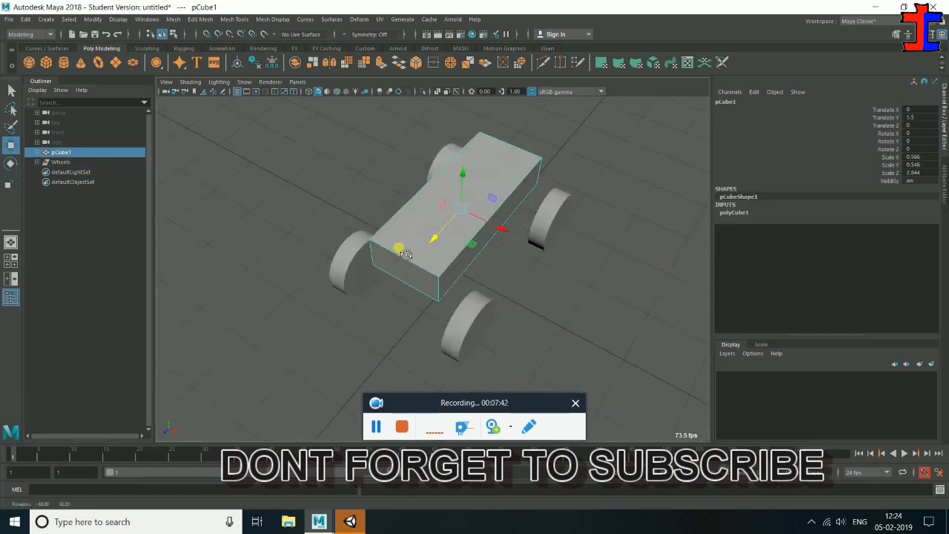
{"action": "key", "text": "ctrl+d"}
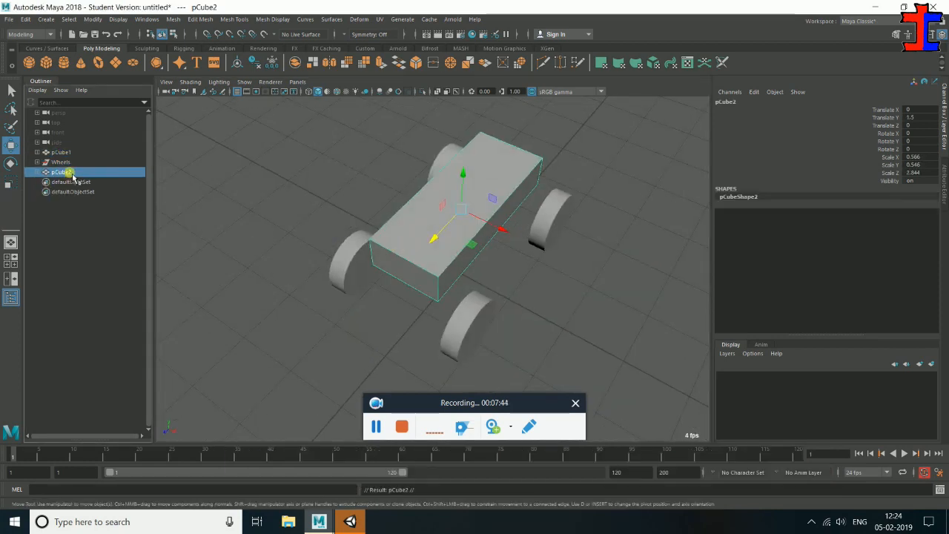
{"action": "key", "text": "ctrl+z"}
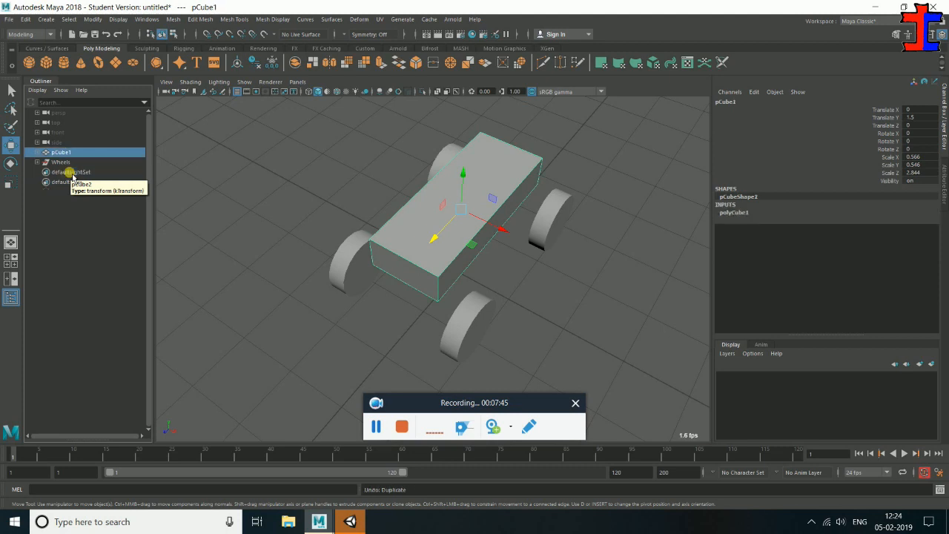
{"action": "key", "text": "ctrl+g"}
{"action": "double_click", "coordinate": [61, 162]}
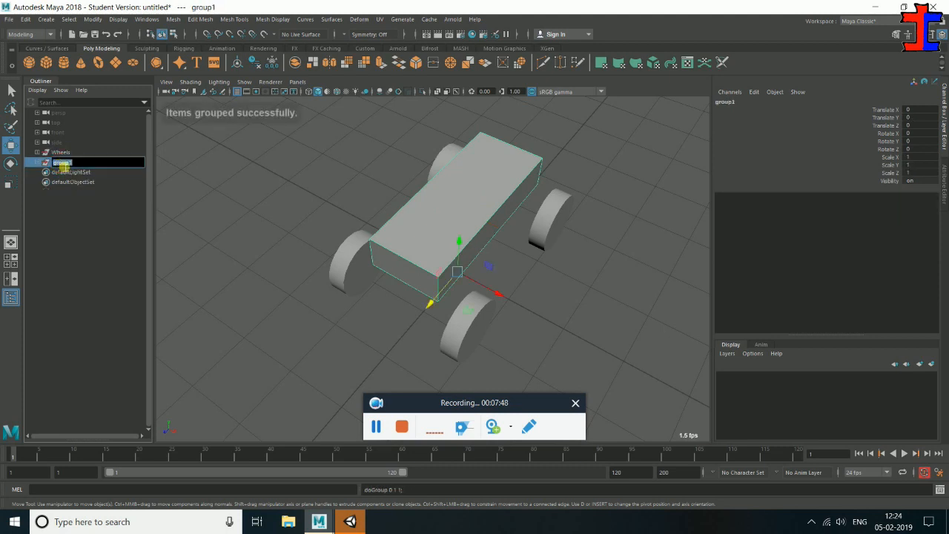
{"action": "type", "text": "CAR"}
{"action": "key", "text": "Return"}
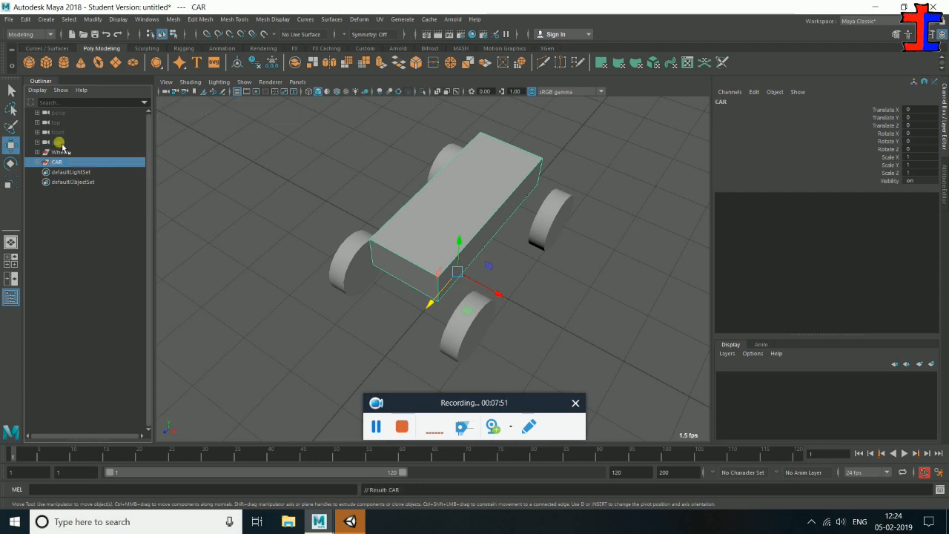
Rename the pCube1 block inside the CAR group to BODY
{"action": "left_click", "coordinate": [37, 162]}
{"action": "double_click", "coordinate": [69, 172]}
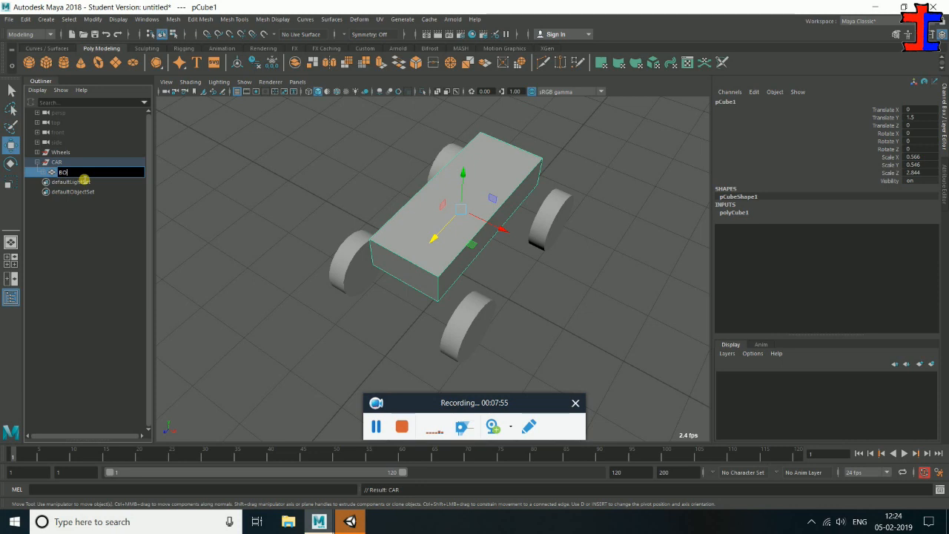
{"action": "type", "text": "BODY"}
{"action": "key", "text": "Return"}
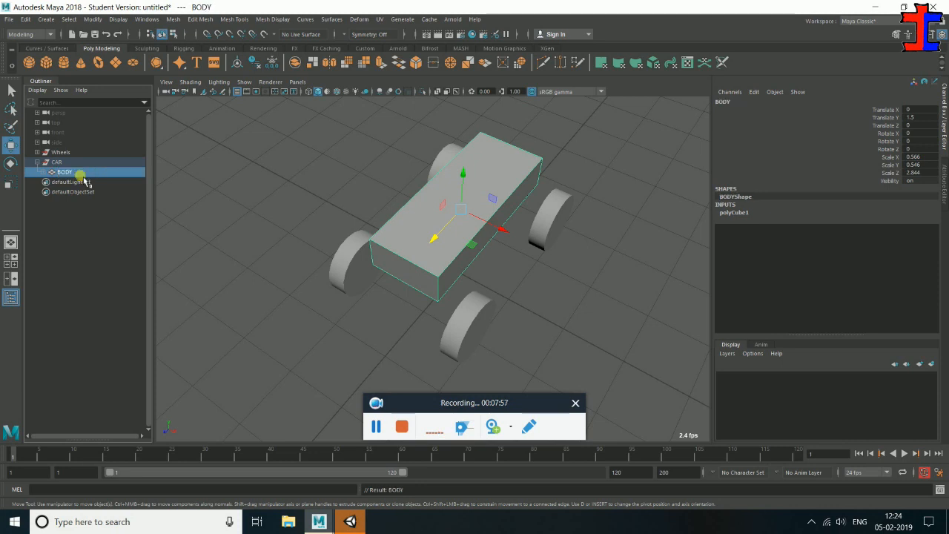
Parent the Wheels group under BODY in the CAR hierarchy, then collapse the hierarchy
{"action": "left_click_drag", "start_coordinate": [84, 178], "coordinate": [48, 168]}
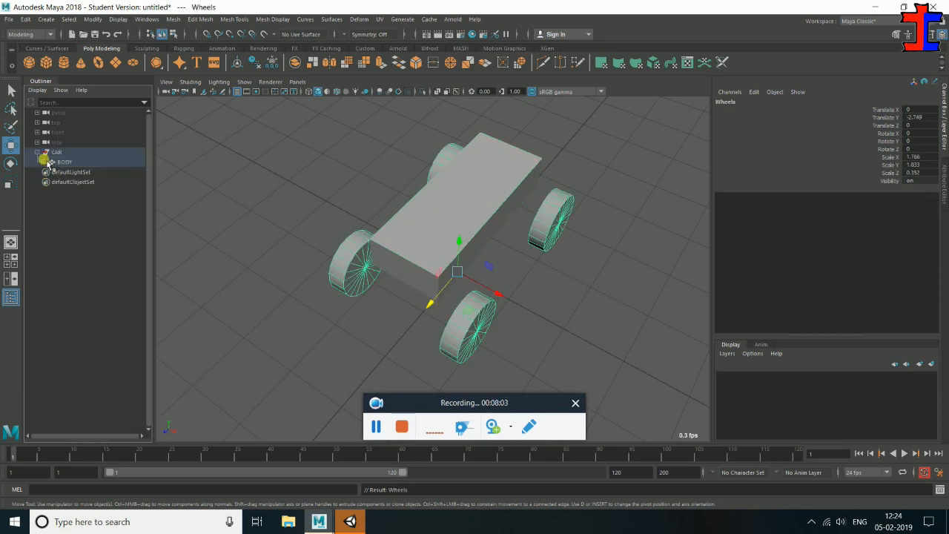
{"action": "left_click", "coordinate": [50, 162]}
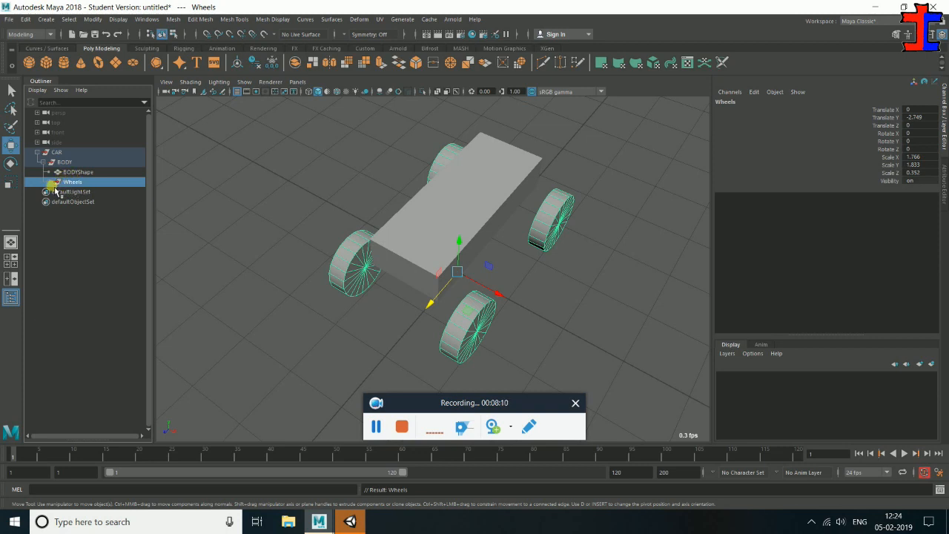
{"action": "left_click_drag", "start_coordinate": [54, 182], "coordinate": [48, 169]}
{"action": "left_click", "coordinate": [45, 161]}
{"action": "left_click", "coordinate": [37, 152]}
Deselect everything and open the Export All settings for the complete car scene
{"action": "left_click_drag", "start_coordinate": [393, 212], "coordinate": [434, 301], "text": "alt"}
{"action": "left_click", "coordinate": [352, 276]}
{"action": "scroll", "coordinate": [352, 276], "scroll_direction": "down", "scroll_amount": 5}
{"action": "scroll", "coordinate": [453, 267], "scroll_direction": "up", "scroll_amount": 6}
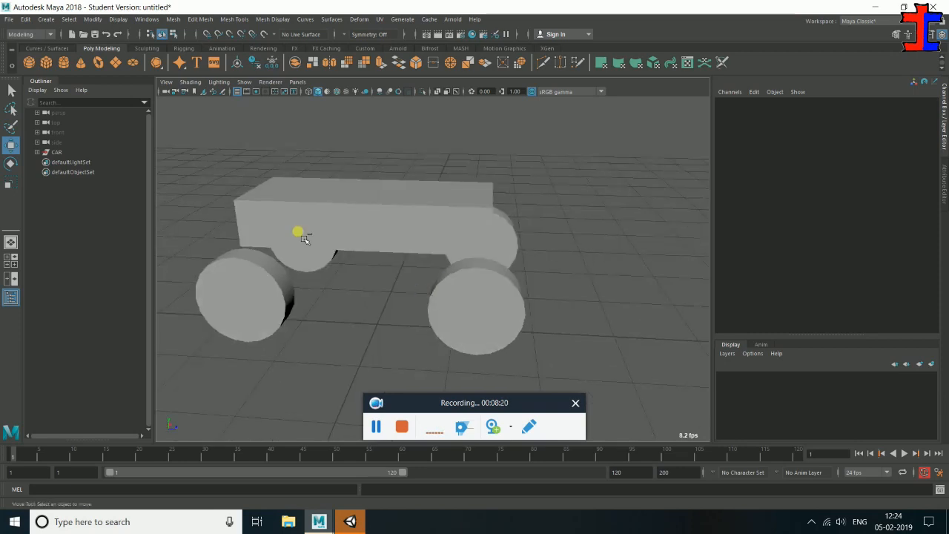
{"action": "left_click", "coordinate": [13, 20]}
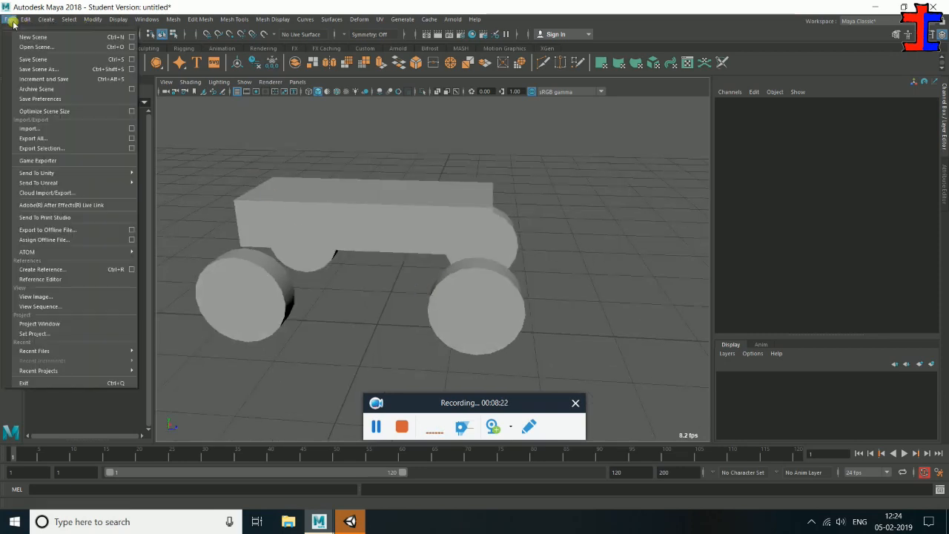
{"action": "left_click", "coordinate": [80, 139]}
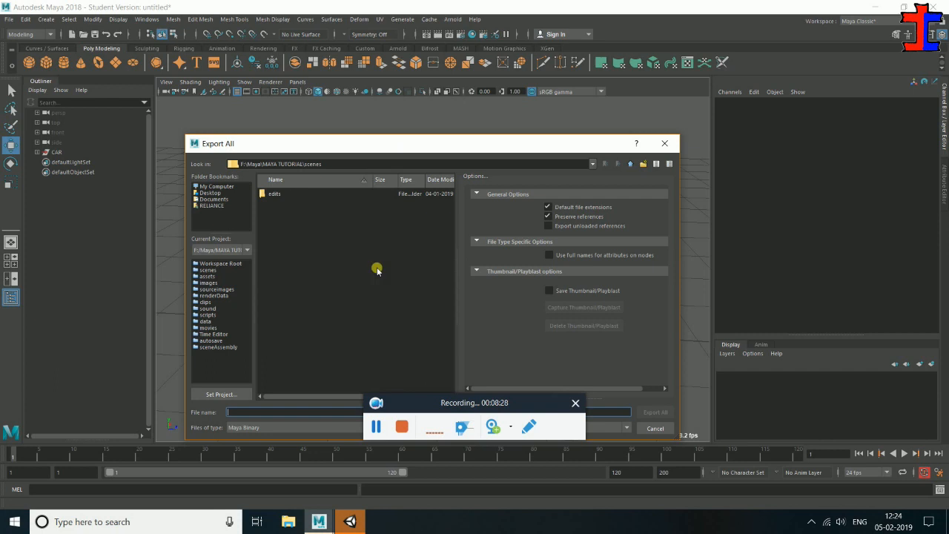
Switch to Unity and create a new 3D project named RACE GAME
{"action": "left_click", "coordinate": [350, 522]}
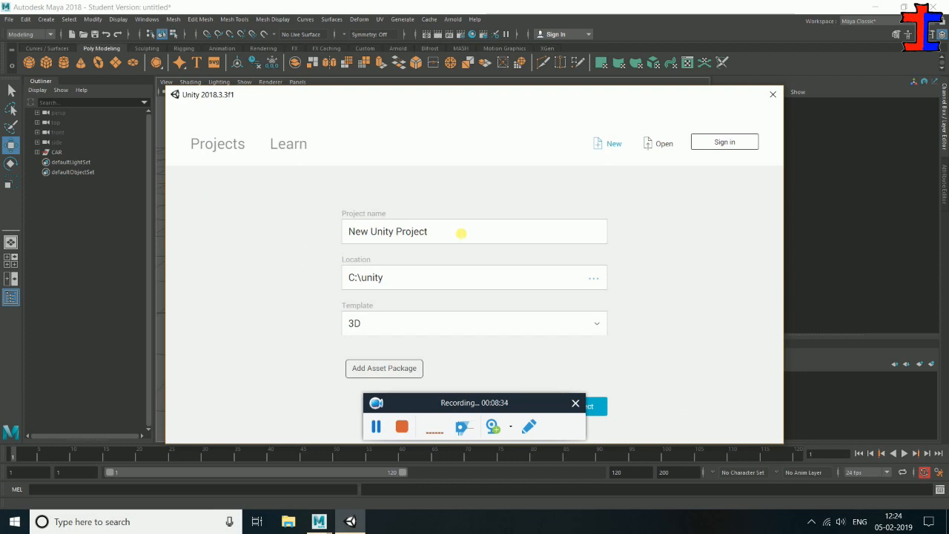
{"action": "type", "text": "RA"}
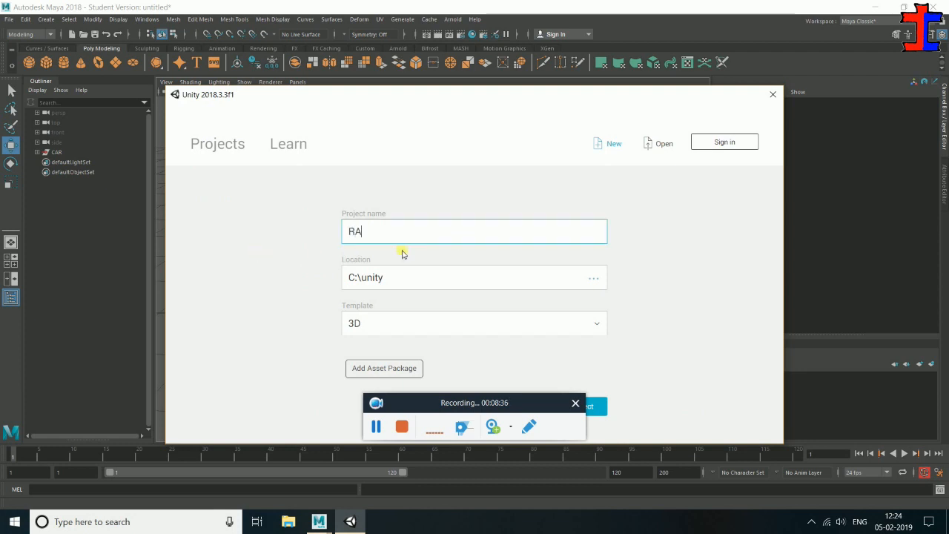
{"action": "type", "text": "CE GAME"}
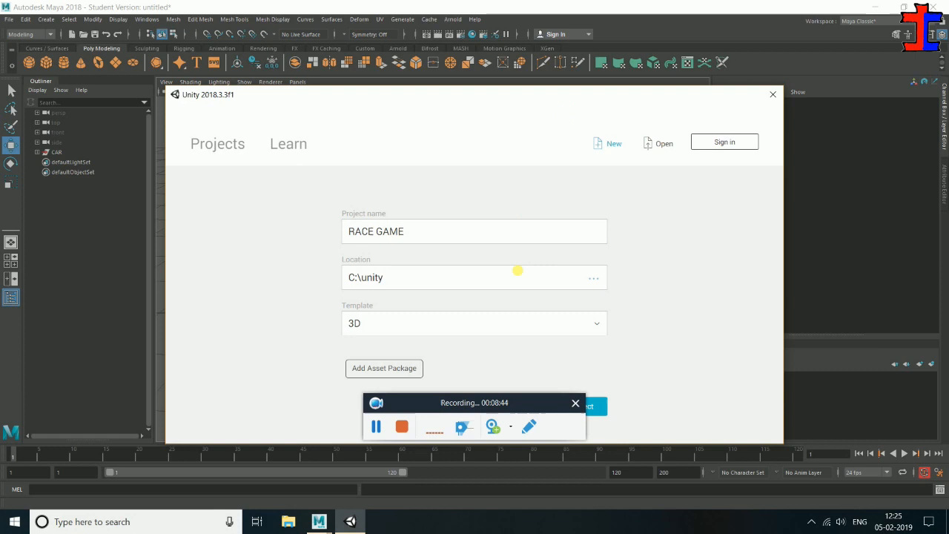
{"action": "left_click_drag", "start_coordinate": [500, 401], "coordinate": [686, 466]}
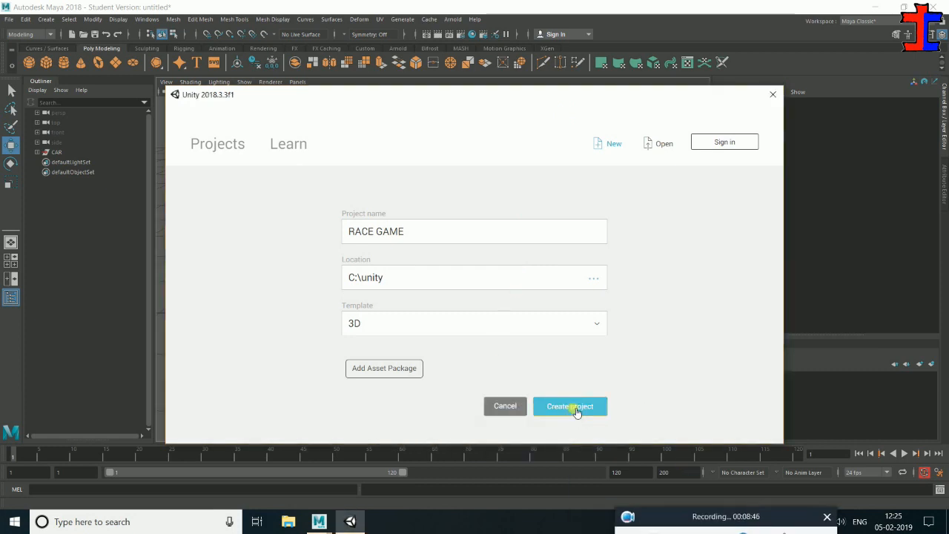
{"action": "left_click", "coordinate": [573, 406]}
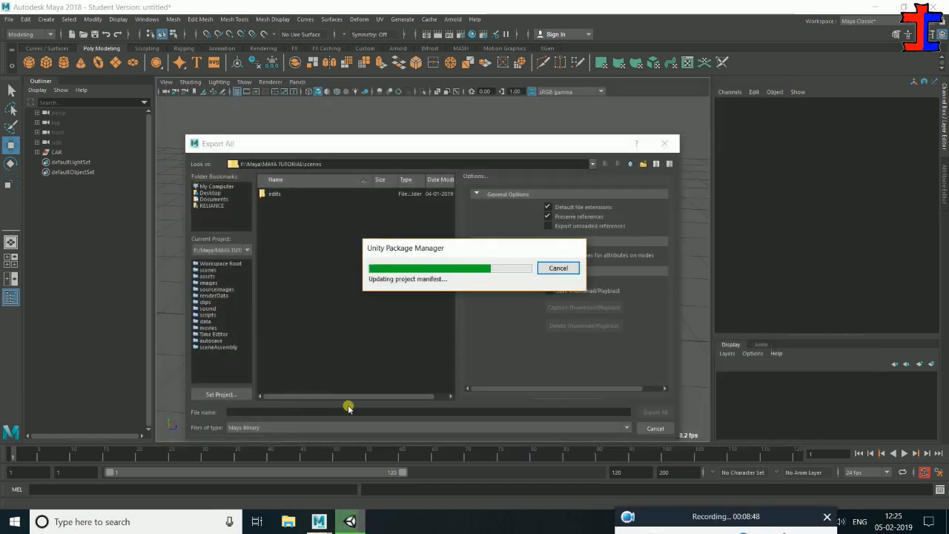
Set the export file type to OBJexport and name the exported file CAR
{"action": "left_click", "coordinate": [299, 428]}
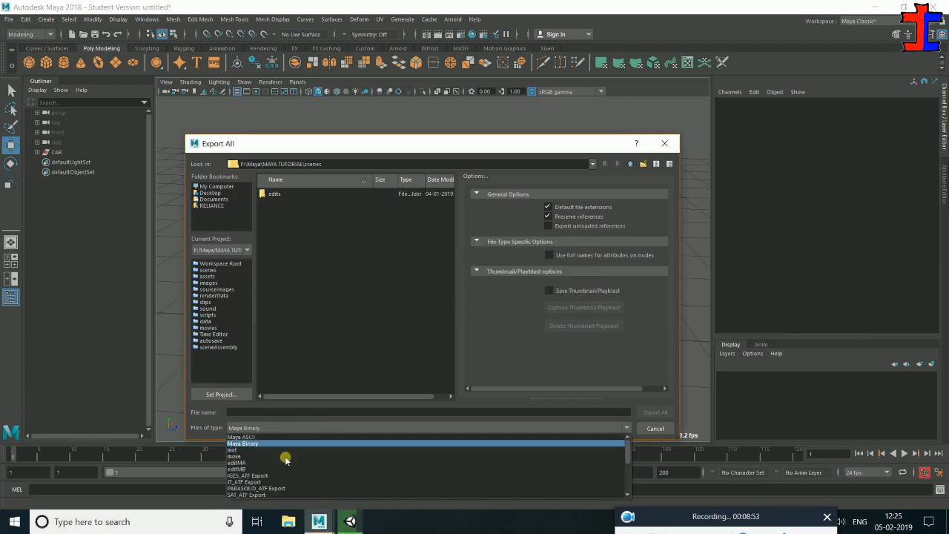
{"action": "scroll", "coordinate": [280, 454], "scroll_direction": "down", "scroll_amount": 4}
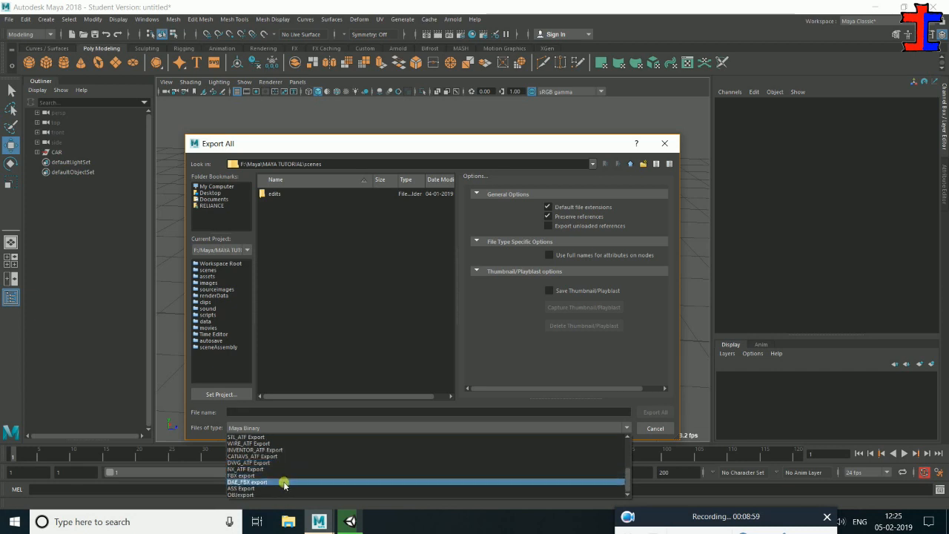
{"action": "left_click", "coordinate": [276, 494]}
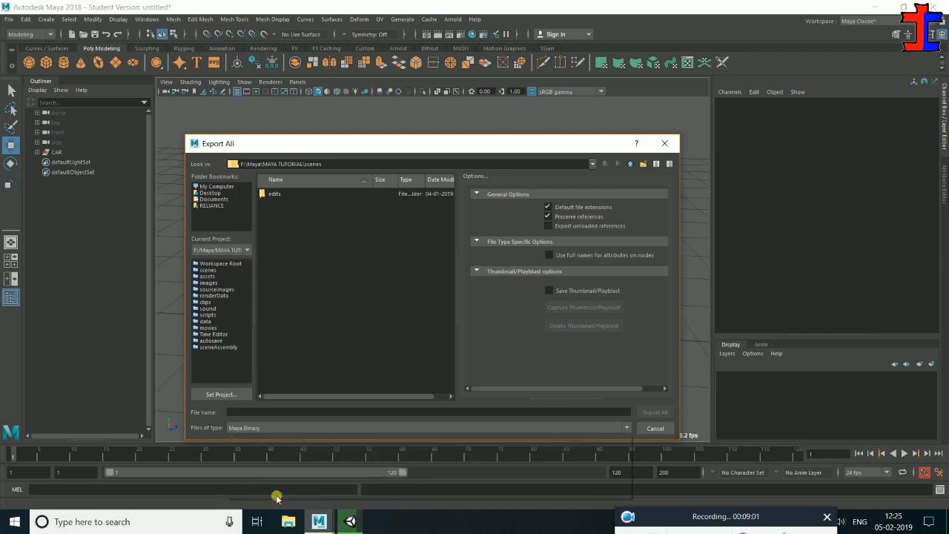
{"action": "left_click", "coordinate": [312, 418]}
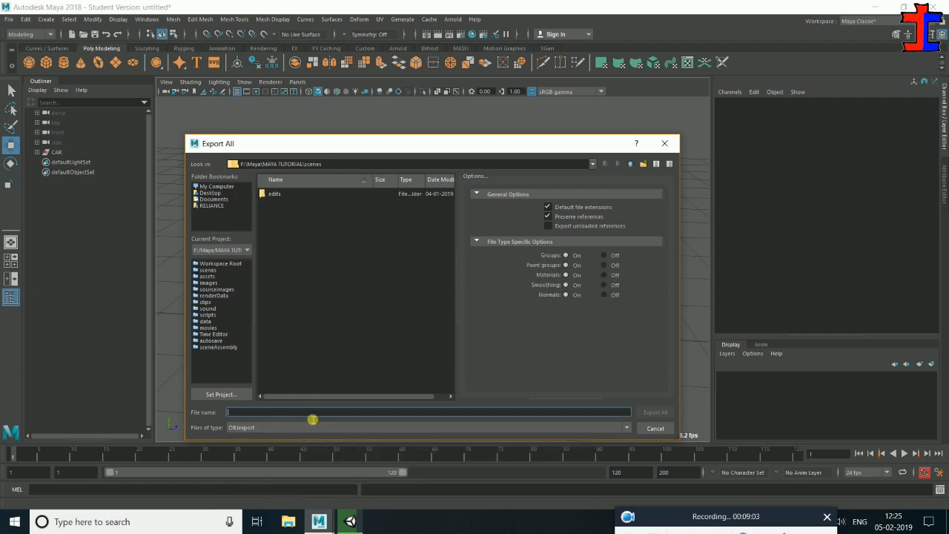
{"action": "type", "text": "CAR"}
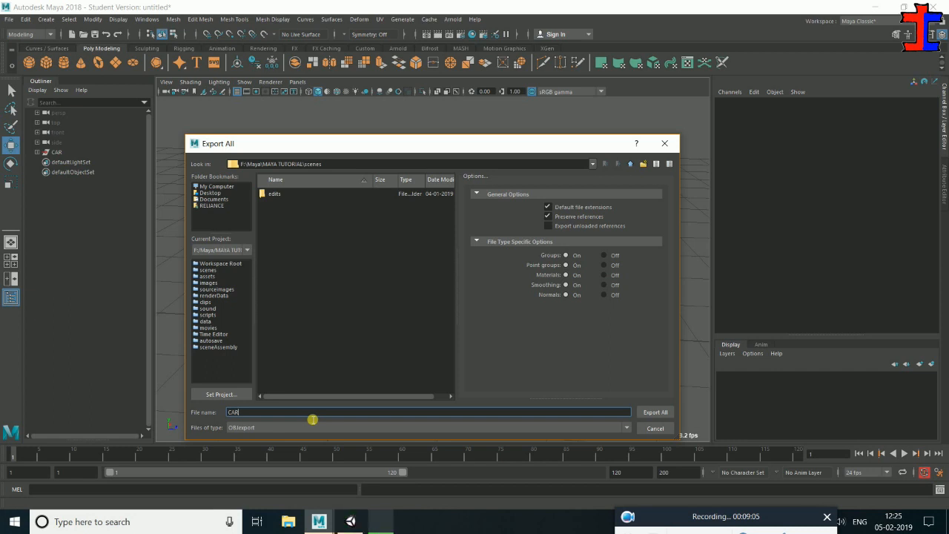
Choose the Desktop as the destination folder and export the complete scene there
{"action": "left_click", "coordinate": [207, 187]}
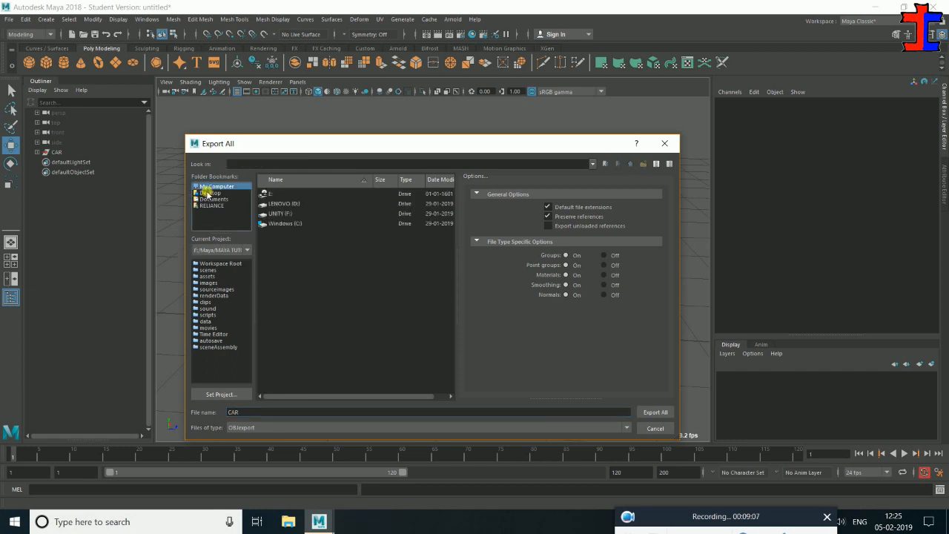
{"action": "left_click", "coordinate": [207, 193]}
{"action": "left_click", "coordinate": [657, 412]}
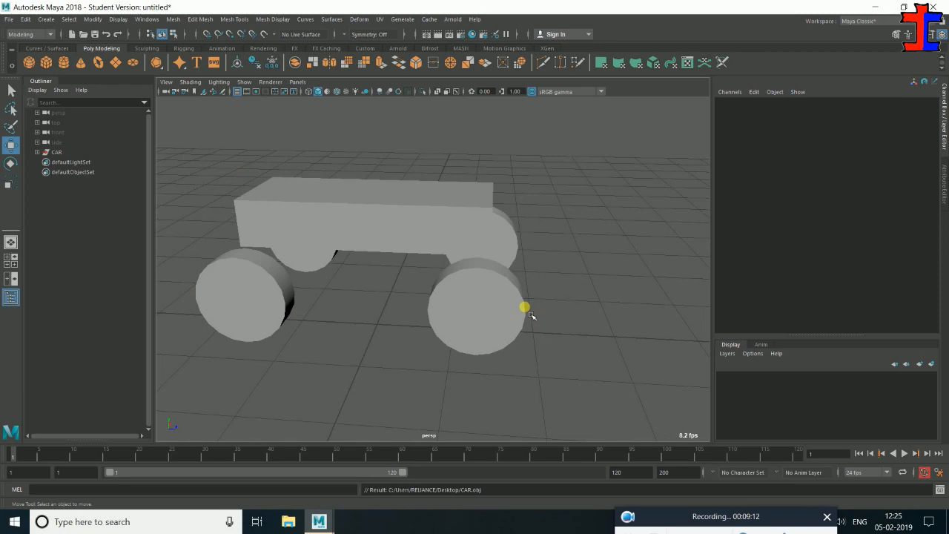
Show the Windows desktop, refresh it and check the exported CAR object and material files
{"action": "key", "text": "super+d"}
{"action": "right_click", "coordinate": [560, 239]}
{"action": "left_click", "coordinate": [586, 274]}
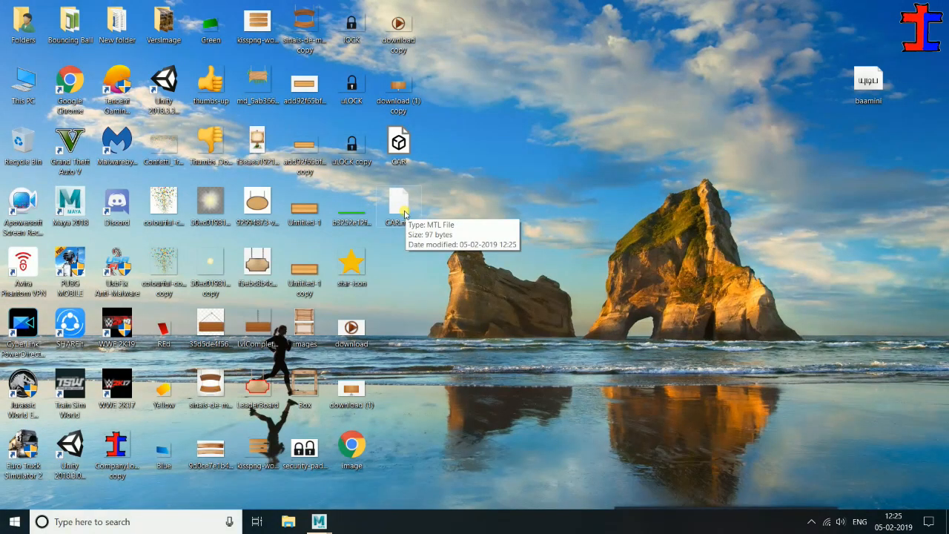
{"action": "right_click", "coordinate": [445, 200]}
{"action": "left_click", "coordinate": [472, 241]}
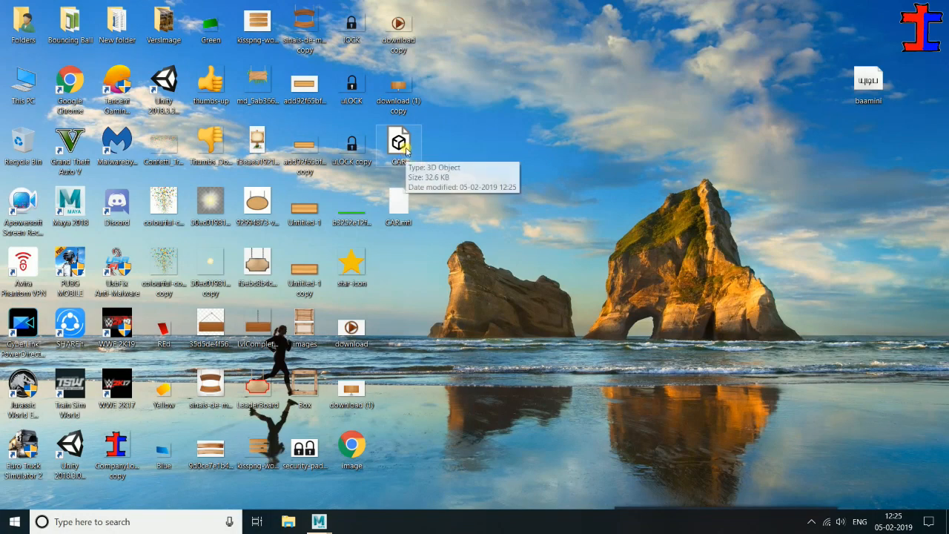
{"action": "right_click", "coordinate": [464, 237]}
{"action": "left_click", "coordinate": [493, 273]}
{"action": "mouse_move", "coordinate": [357, 524]}
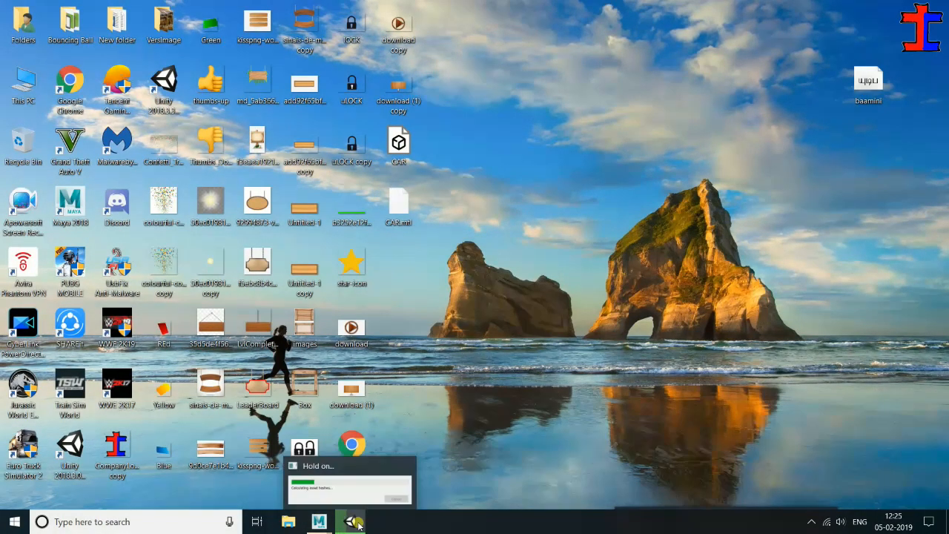
{"action": "right_click", "coordinate": [612, 237]}
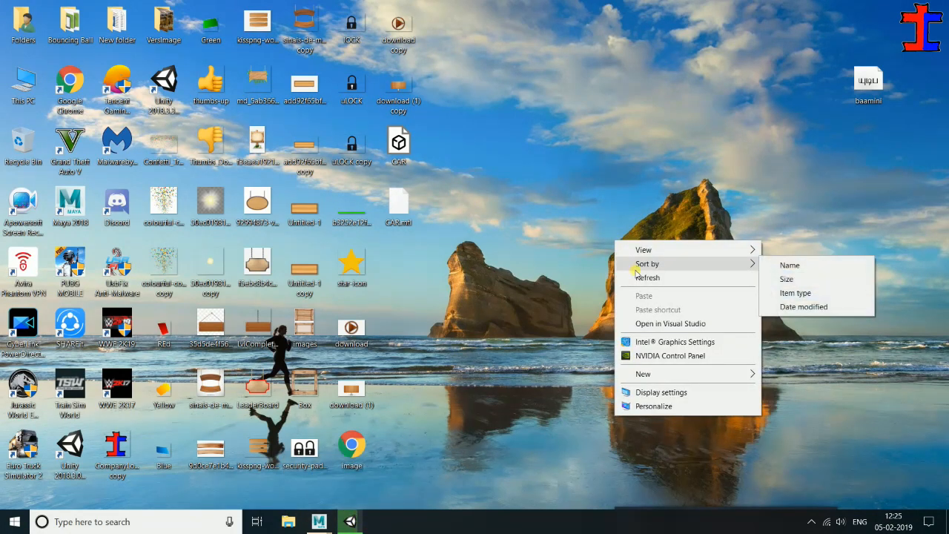
{"action": "left_click", "coordinate": [642, 280]}
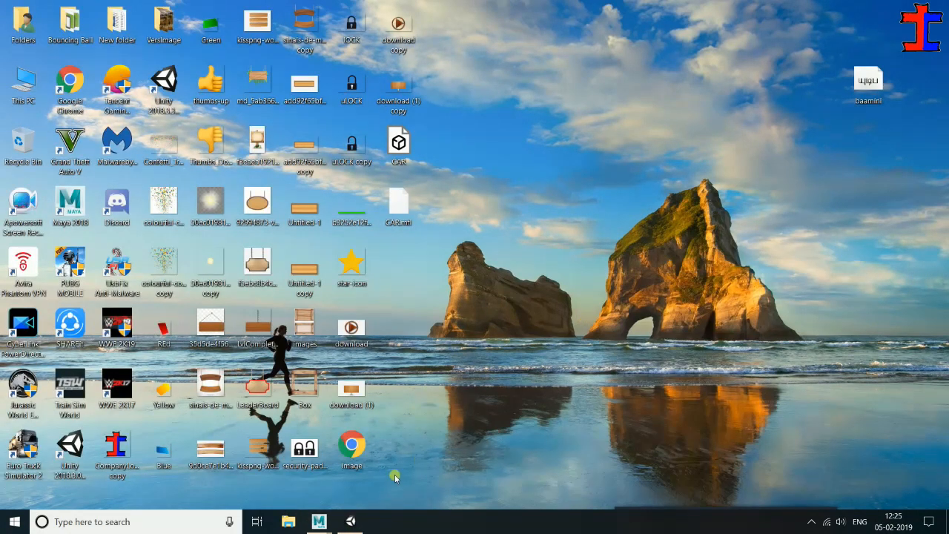
{"action": "mouse_move", "coordinate": [352, 527]}
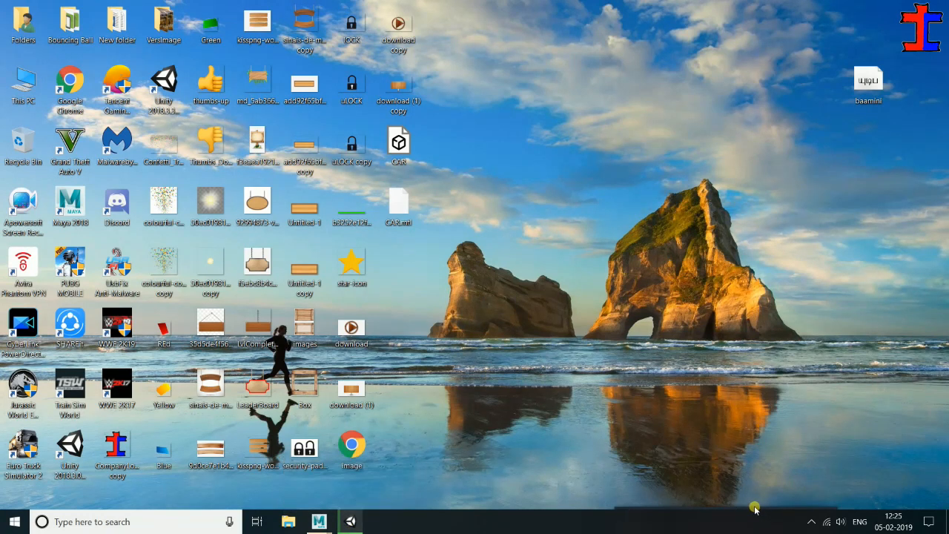
{"action": "mouse_move", "coordinate": [724, 509]}
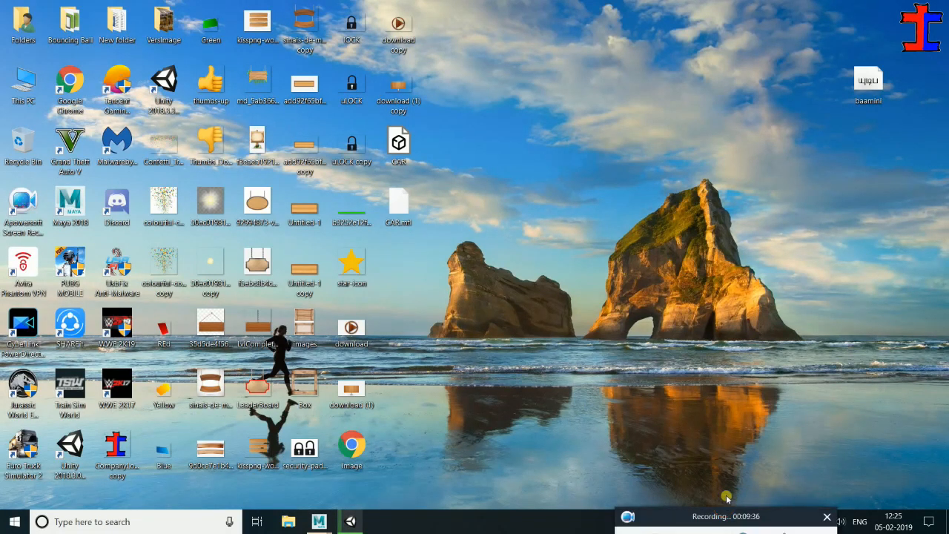
{"action": "mouse_move", "coordinate": [801, 475]}
{"action": "left_mouse_down"}
{"action": "mouse_move", "coordinate": [821, 450]}
{"action": "mouse_move", "coordinate": [801, 470]}
{"action": "mouse_move", "coordinate": [812, 470]}
{"action": "left_mouse_up"}
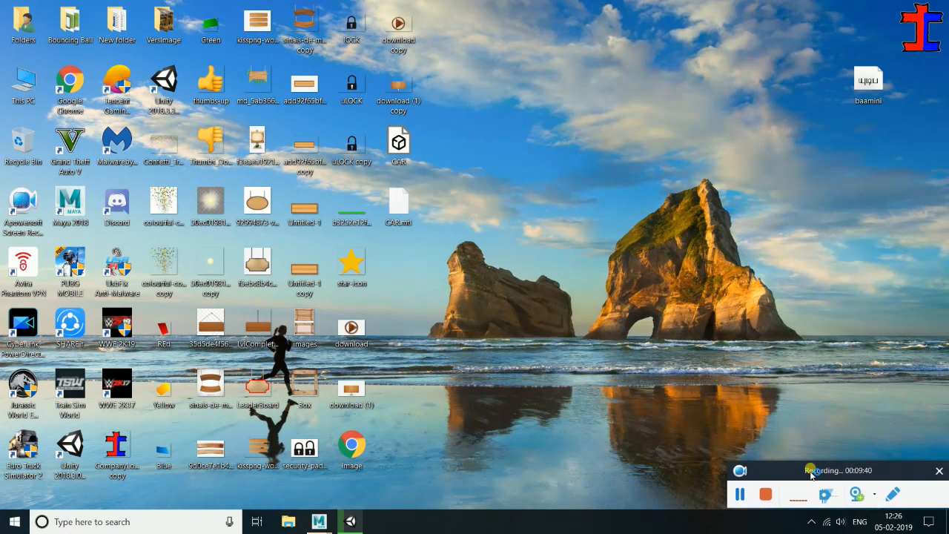
{"action": "right_click", "coordinate": [630, 298]}
{"action": "left_click", "coordinate": [676, 342]}
{"action": "right_click", "coordinate": [588, 245]}
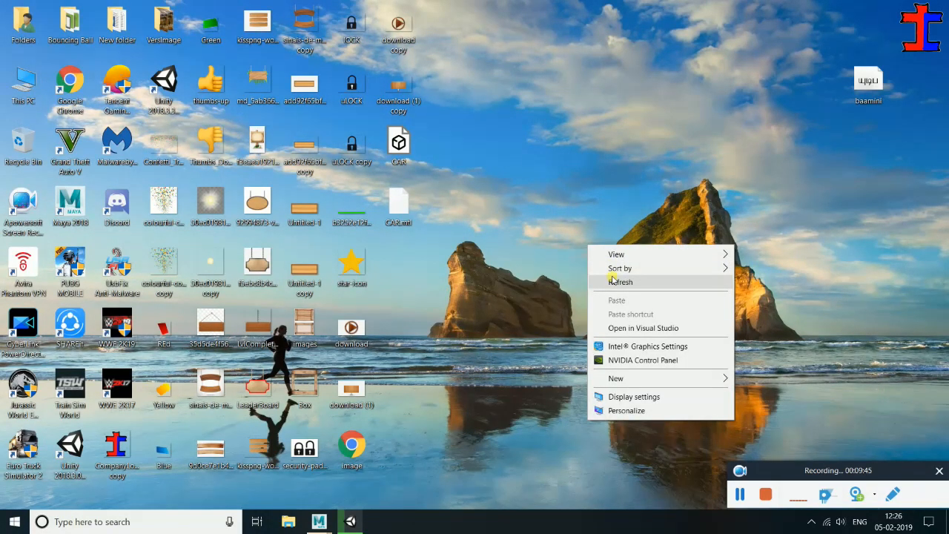
{"action": "left_click", "coordinate": [613, 280]}
{"action": "right_click", "coordinate": [581, 222]}
{"action": "left_click", "coordinate": [641, 264]}
{"action": "right_click", "coordinate": [595, 203]}
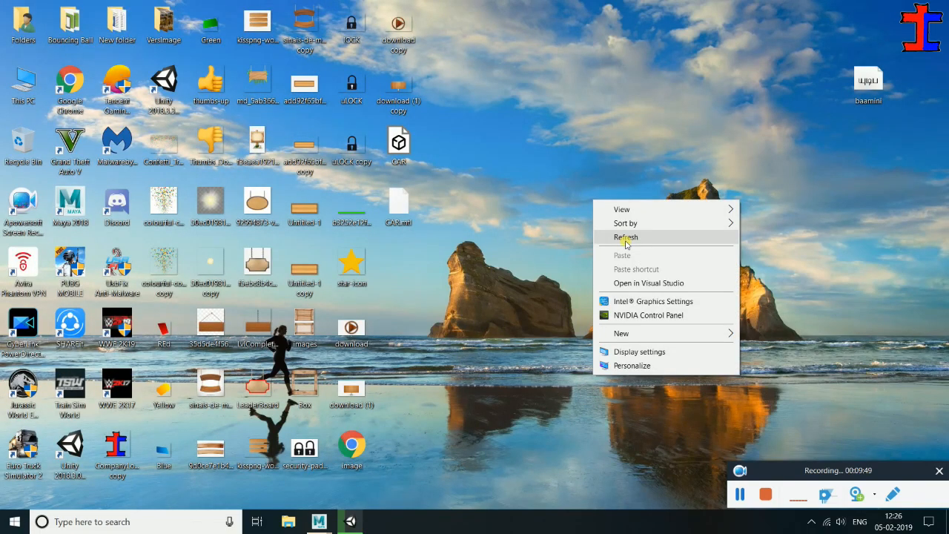
{"action": "left_click", "coordinate": [626, 239]}
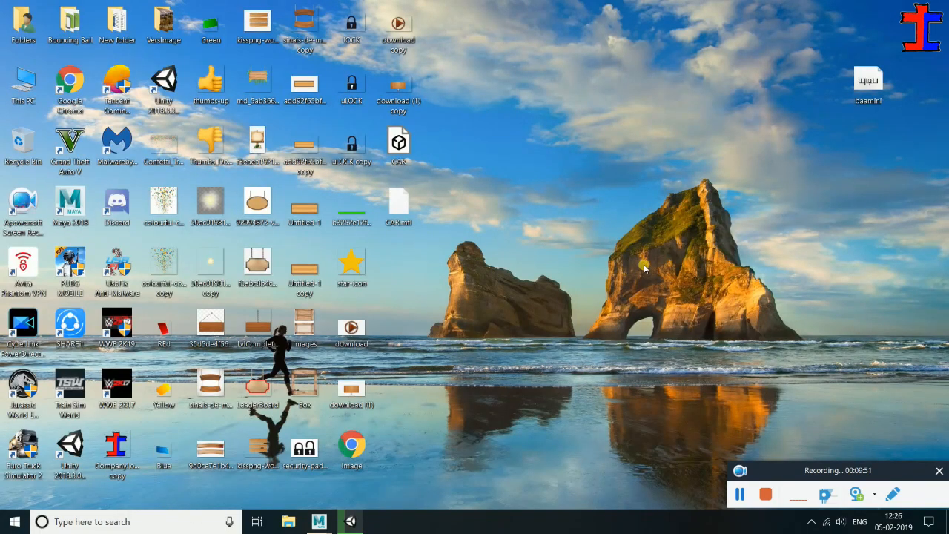
Switch to the Unity RACE GAME project and inspect the sample scene's Main Camera and Directional Light
{"action": "left_click", "coordinate": [352, 525]}
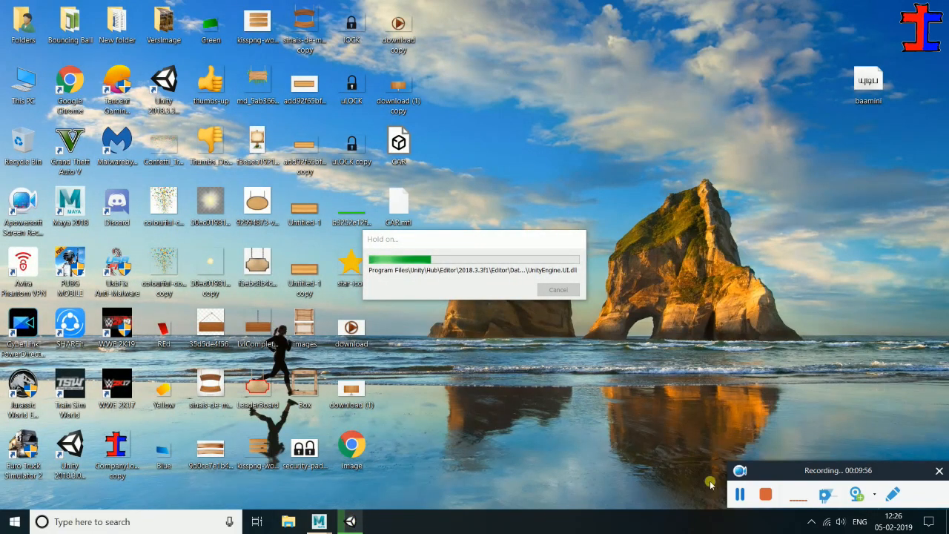
{"action": "left_click", "coordinate": [740, 494]}
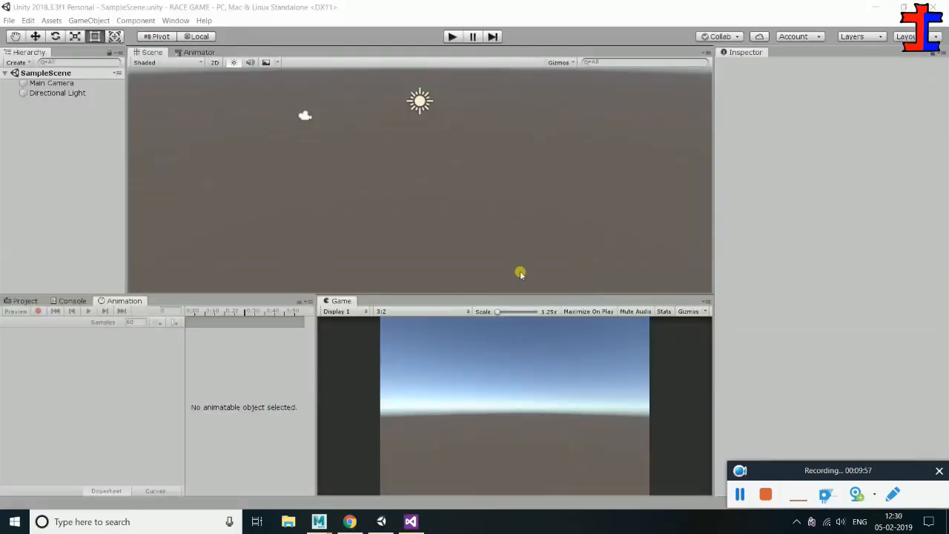
{"action": "scroll", "coordinate": [513, 236], "scroll_direction": "up", "scroll_amount": 2}
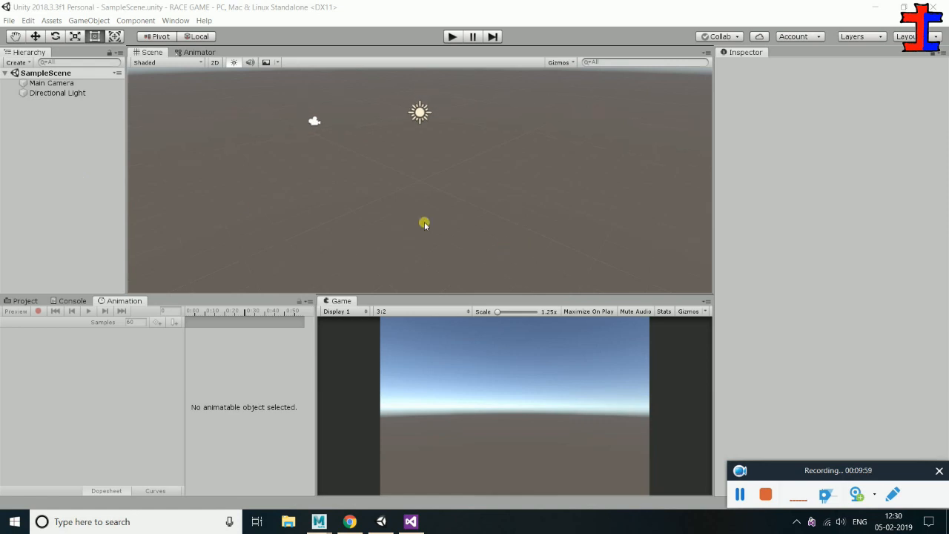
{"action": "left_click_drag", "start_coordinate": [327, 157], "coordinate": [371, 178], "text": "alt"}
{"action": "left_click", "coordinate": [65, 84]}
{"action": "left_click", "coordinate": [59, 93]}
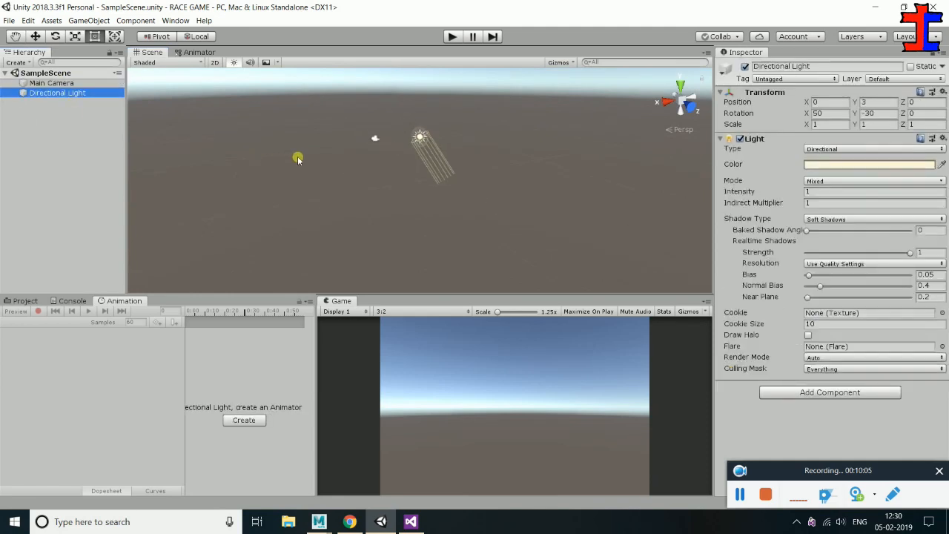
Enlarge the Scene view, narrow the Game view and close the Animation view to reveal the project assets
{"action": "left_click_drag", "start_coordinate": [376, 296], "coordinate": [381, 432]}
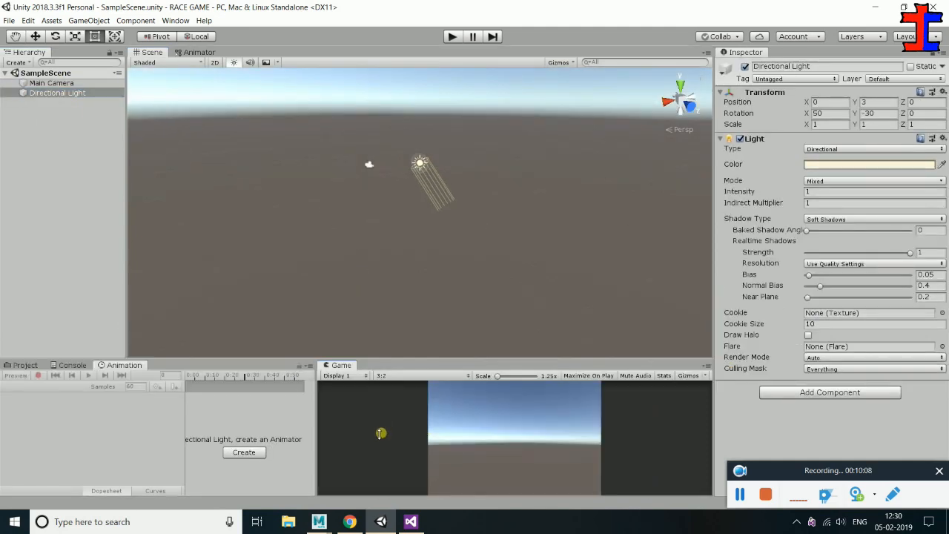
{"action": "left_click_drag", "start_coordinate": [320, 399], "coordinate": [620, 414]}
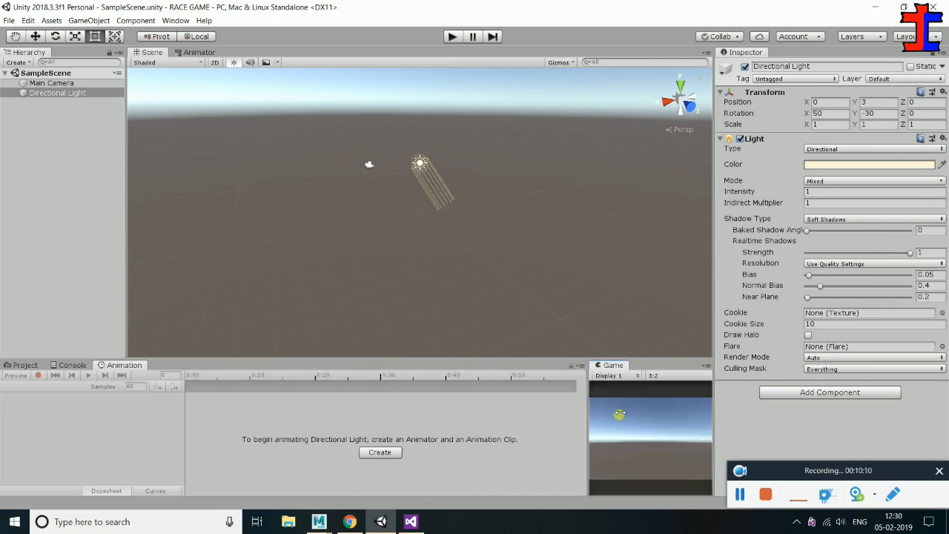
{"action": "left_click", "coordinate": [117, 369]}
{"action": "right_click", "coordinate": [119, 366]}
{"action": "mouse_move", "coordinate": [141, 416]}
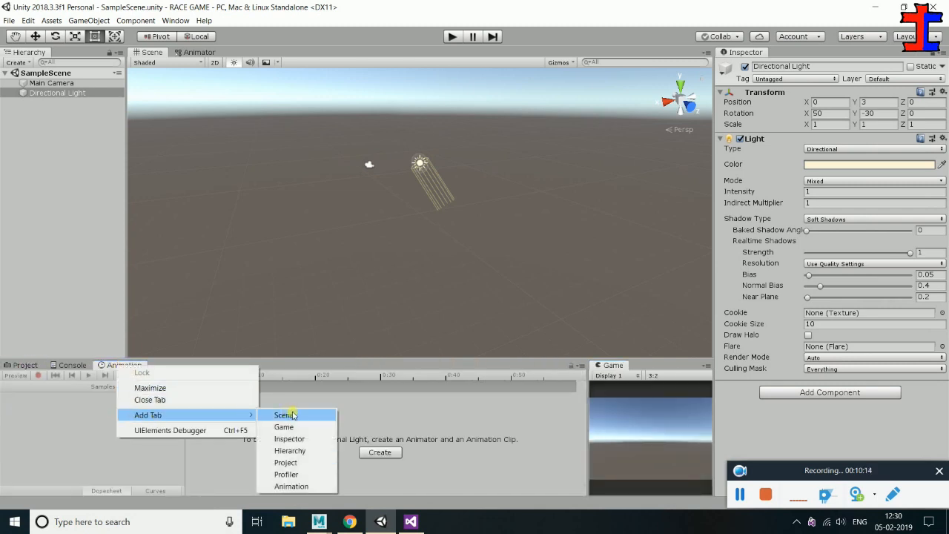
{"action": "left_click", "coordinate": [148, 400]}
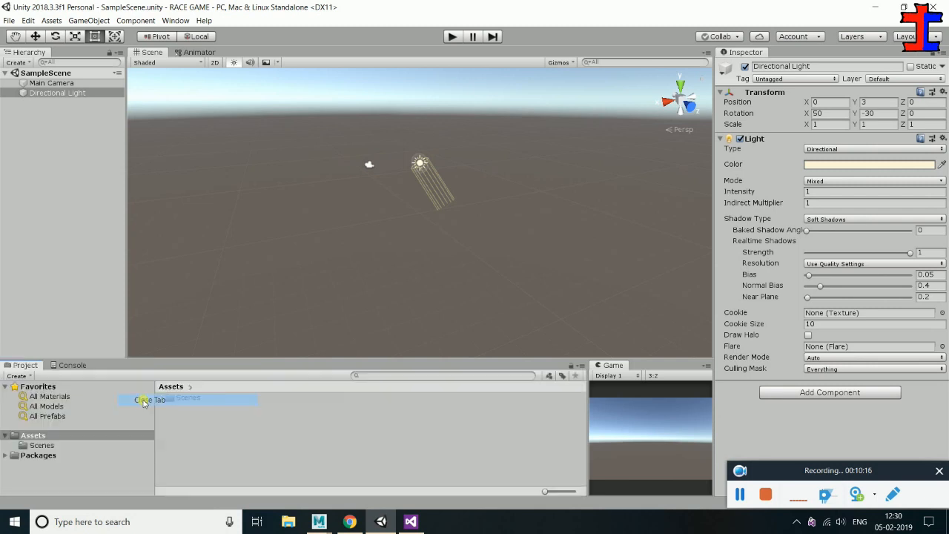
Open the Scenes folder in the project assets and look around the empty sample scene
{"action": "left_click_drag", "start_coordinate": [302, 282], "coordinate": [421, 215], "text": "alt"}
{"action": "left_click", "coordinate": [41, 445]}
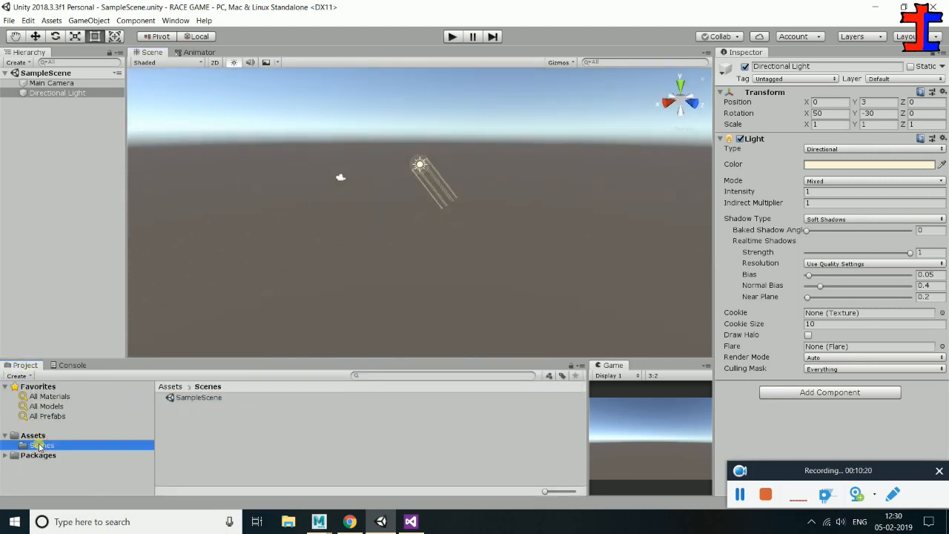
{"action": "left_click_drag", "start_coordinate": [229, 236], "coordinate": [266, 221], "text": "alt"}
{"action": "left_click_drag", "start_coordinate": [318, 239], "coordinate": [158, 196], "text": "alt"}
{"action": "left_click", "coordinate": [9, 20]}
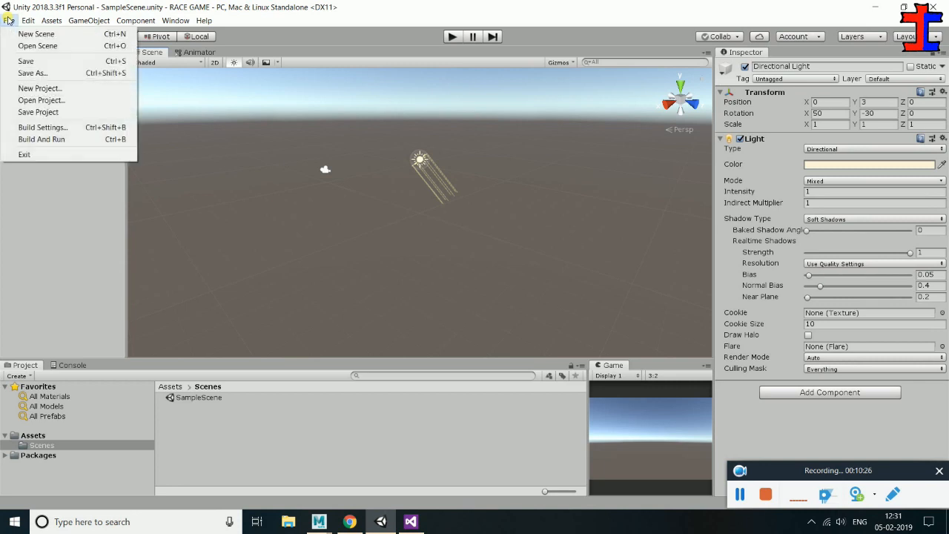
{"action": "left_click", "coordinate": [11, 191]}
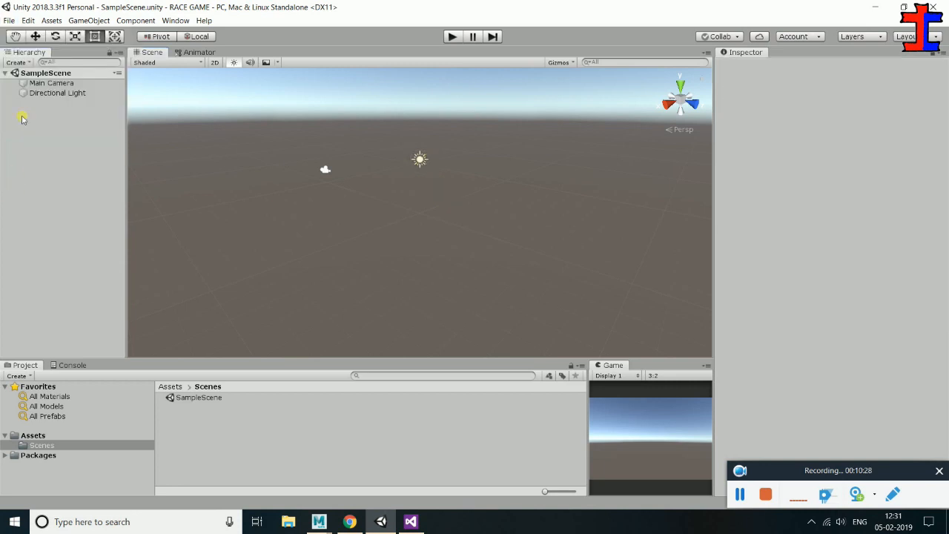
{"action": "left_click", "coordinate": [10, 20]}
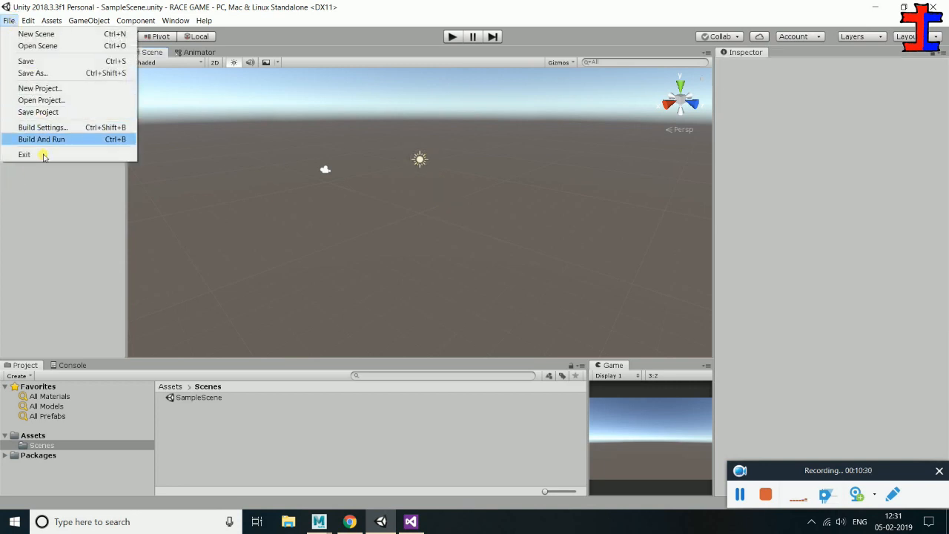
{"action": "right_click", "coordinate": [42, 195]}
Add a 3D Terrain object to the SampleScene hierarchy
{"action": "right_click", "coordinate": [35, 109]}
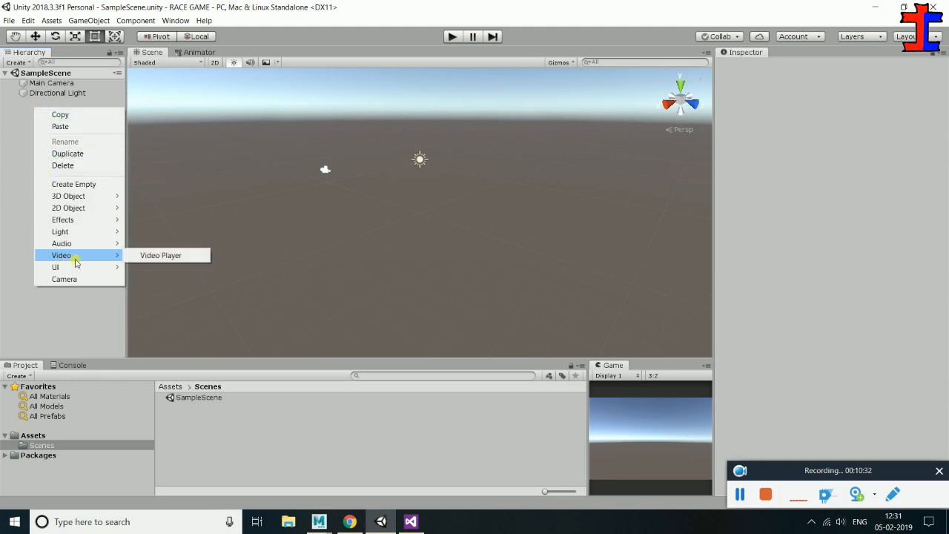
{"action": "mouse_move", "coordinate": [82, 272]}
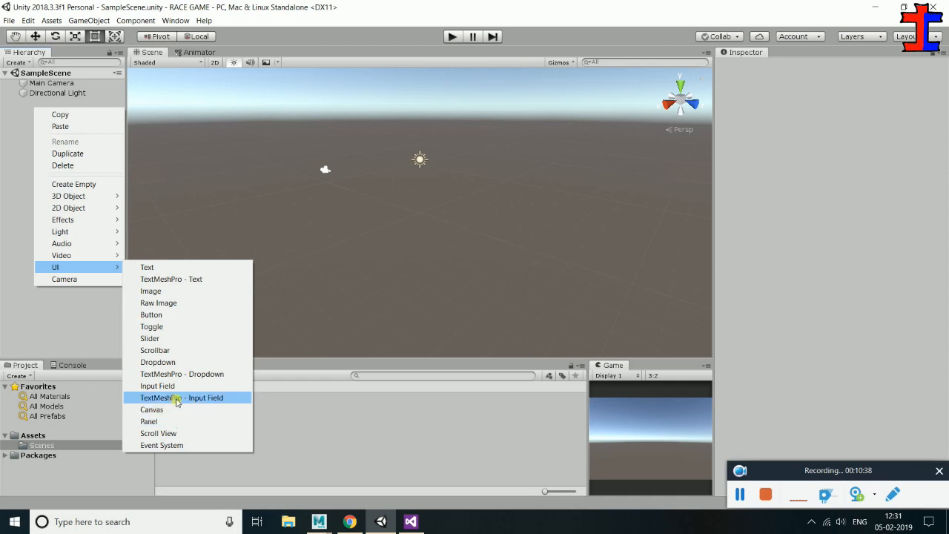
{"action": "mouse_move", "coordinate": [81, 196]}
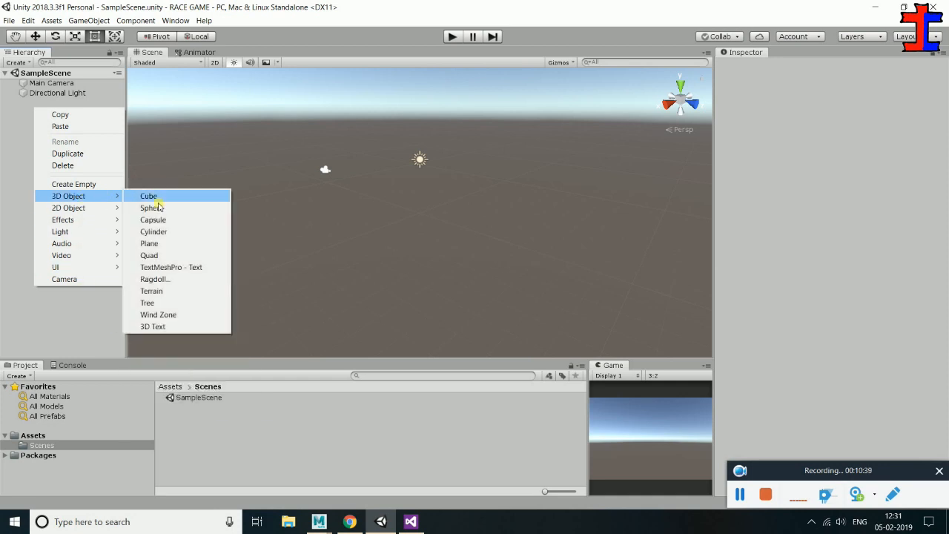
{"action": "left_click", "coordinate": [152, 292]}
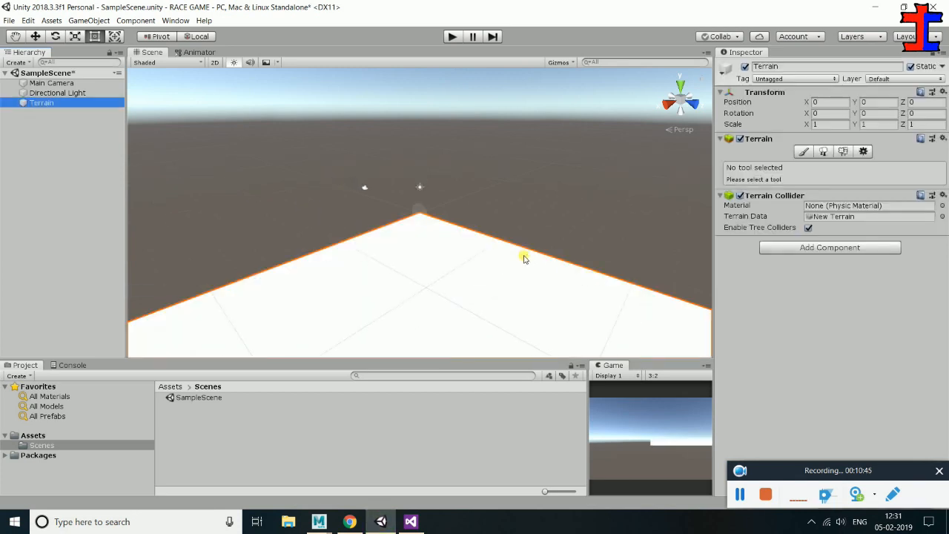
{"action": "left_click_drag", "start_coordinate": [361, 280], "coordinate": [341, 285], "text": "alt"}
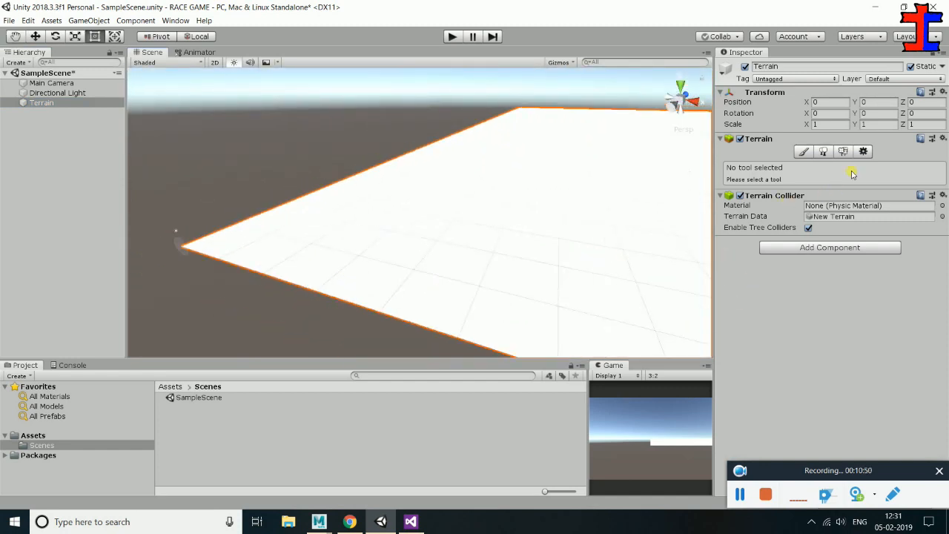
Set the terrain's width, length and height to 100 each in its mesh resolution settings
{"action": "scroll", "coordinate": [696, 216], "scroll_direction": "down", "scroll_amount": 2}
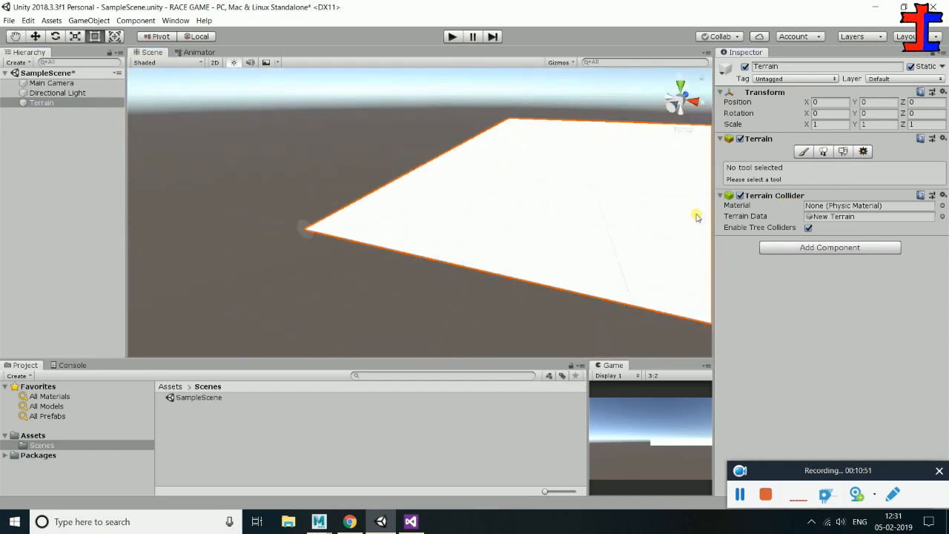
{"action": "left_click", "coordinate": [866, 152]}
{"action": "scroll", "coordinate": [835, 355], "scroll_direction": "down", "scroll_amount": 2}
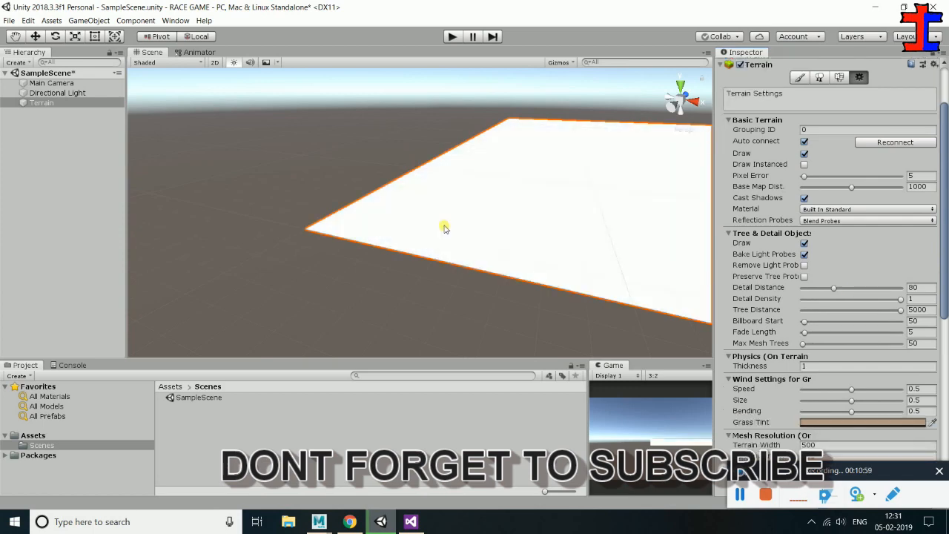
{"action": "scroll", "coordinate": [914, 361], "scroll_direction": "down", "scroll_amount": 5}
{"action": "scroll", "coordinate": [908, 364], "scroll_direction": "down", "scroll_amount": 1}
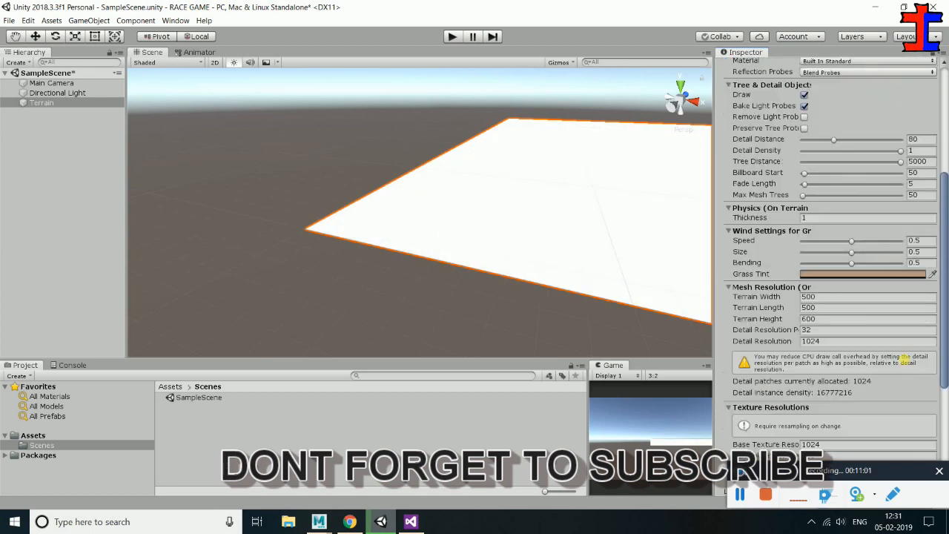
{"action": "left_click", "coordinate": [826, 299]}
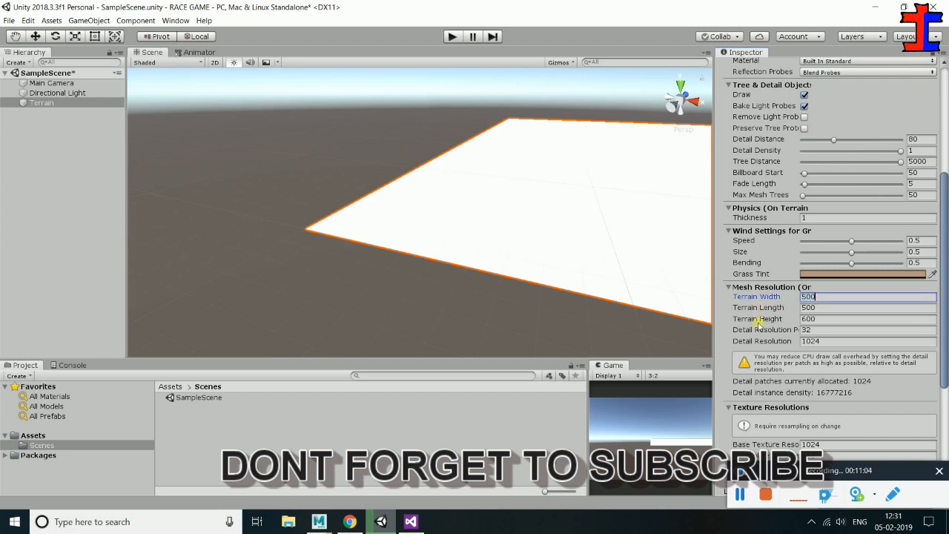
{"action": "left_click_drag", "start_coordinate": [832, 302], "coordinate": [777, 300]}
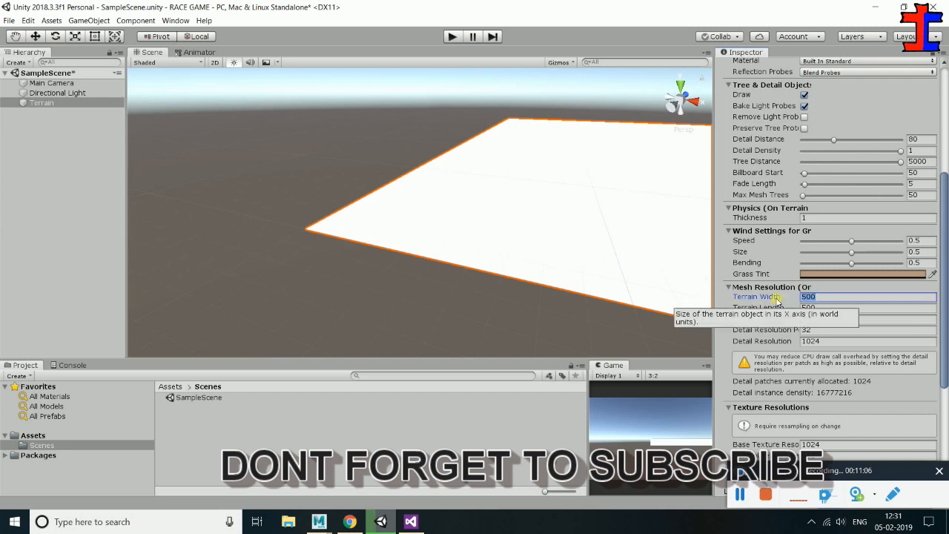
{"action": "type", "text": "100"}
{"action": "key", "text": "Tab"}
{"action": "type", "text": "100"}
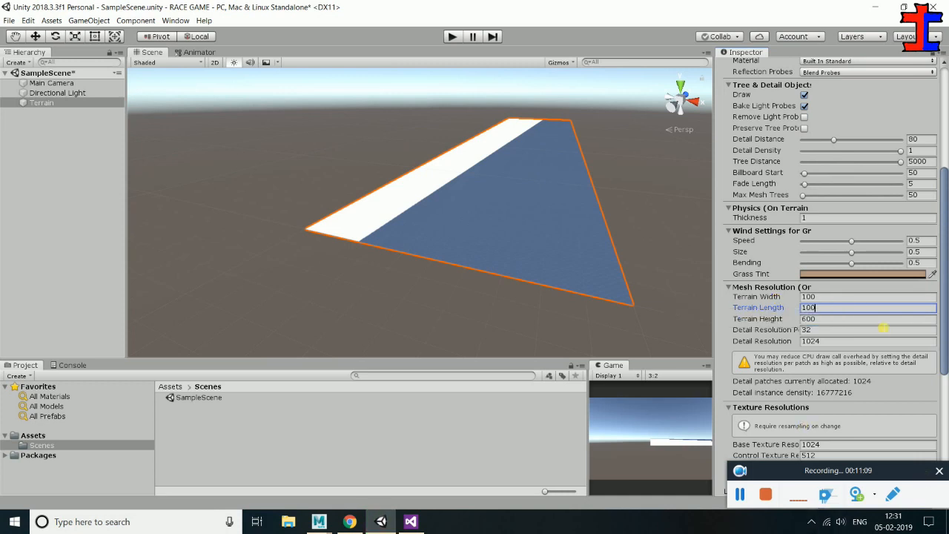
{"action": "key", "text": "Tab"}
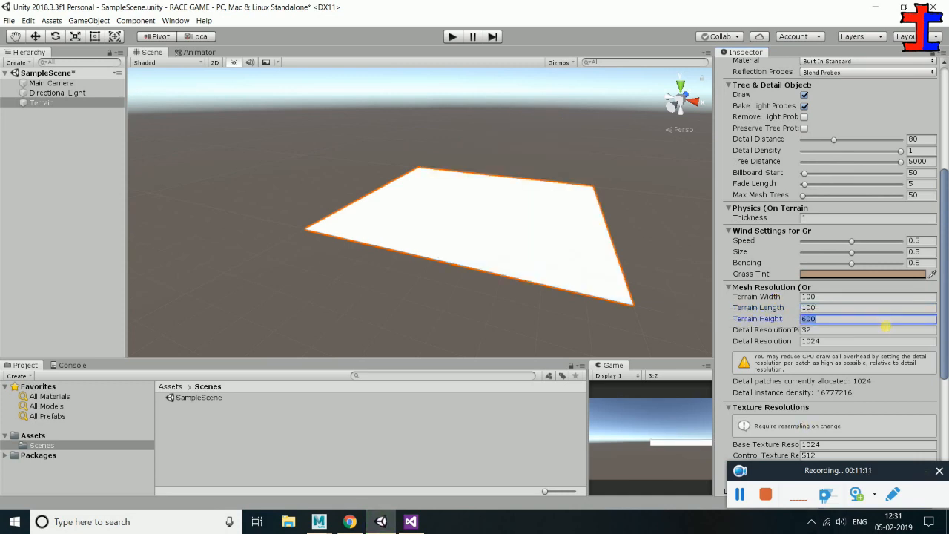
{"action": "type", "text": "100"}
{"action": "key", "text": "Tab"}
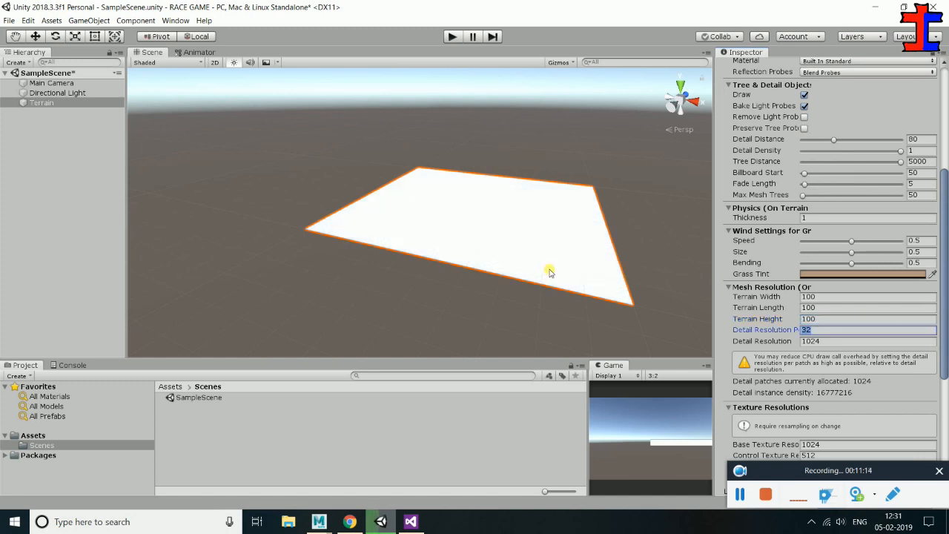
Collapse the Terrain component and look over the resized terrain in the Scene view
{"action": "scroll", "coordinate": [475, 273], "scroll_direction": "up", "scroll_amount": 3}
{"action": "left_click_drag", "start_coordinate": [211, 249], "coordinate": [424, 232], "text": "alt"}
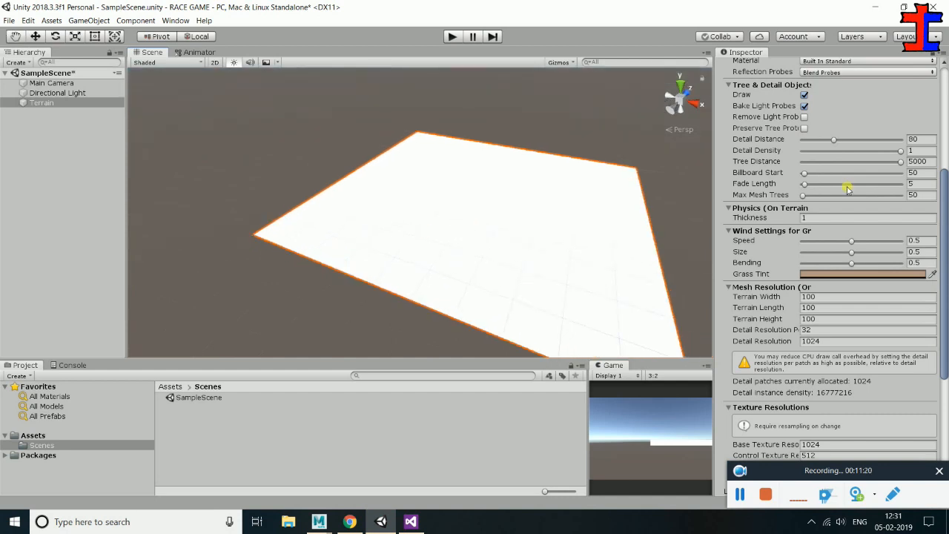
{"action": "scroll", "coordinate": [848, 189], "scroll_direction": "up", "scroll_amount": 10}
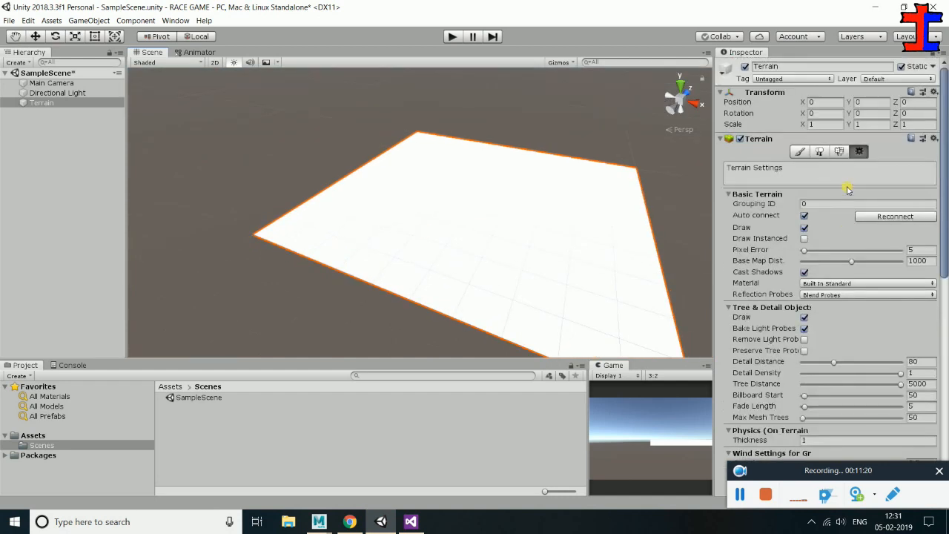
{"action": "left_click", "coordinate": [721, 141]}
{"action": "left_click_drag", "start_coordinate": [475, 206], "coordinate": [430, 195], "text": "alt"}
{"action": "left_click_drag", "start_coordinate": [349, 214], "coordinate": [419, 248], "text": "alt"}
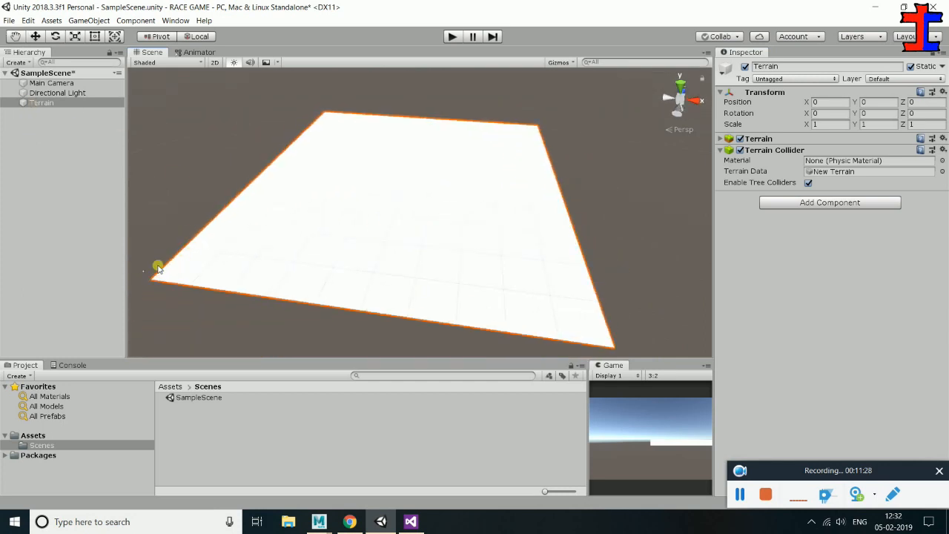
Move the Main Camera to about X 13.3, Y 4.7, Z -2.1 and tilt it about 11.88° around X toward the terrain
{"action": "left_click", "coordinate": [58, 93]}
{"action": "left_click", "coordinate": [51, 82]}
{"action": "left_click_drag", "start_coordinate": [178, 155], "coordinate": [222, 260], "text": "alt"}
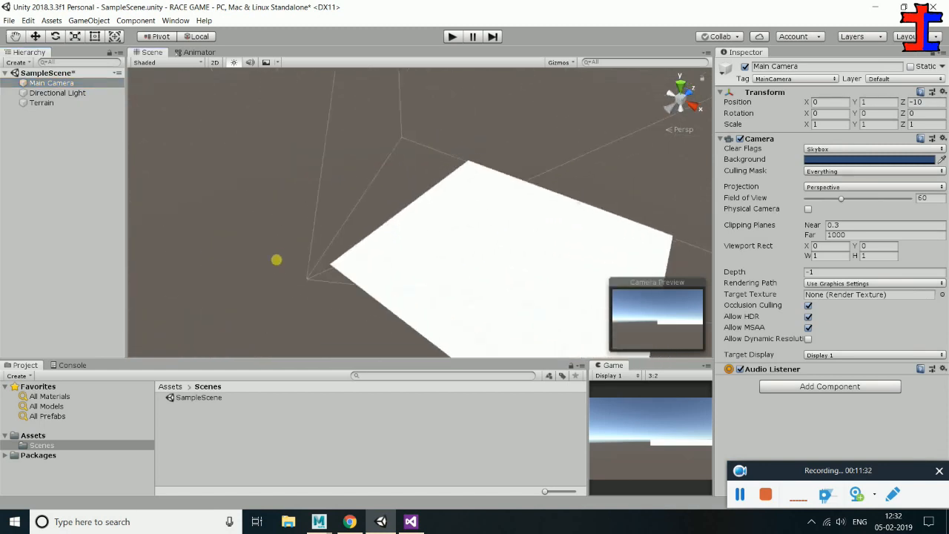
{"action": "key", "text": "w"}
{"action": "left_click_drag", "start_coordinate": [330, 259], "coordinate": [360, 254]}
{"action": "left_click_drag", "start_coordinate": [356, 290], "coordinate": [375, 304]}
{"action": "key", "text": "e"}
{"action": "left_click_drag", "start_coordinate": [300, 263], "coordinate": [379, 299]}
{"action": "key", "text": "w"}
{"action": "left_click_drag", "start_coordinate": [297, 296], "coordinate": [250, 273], "text": "alt"}
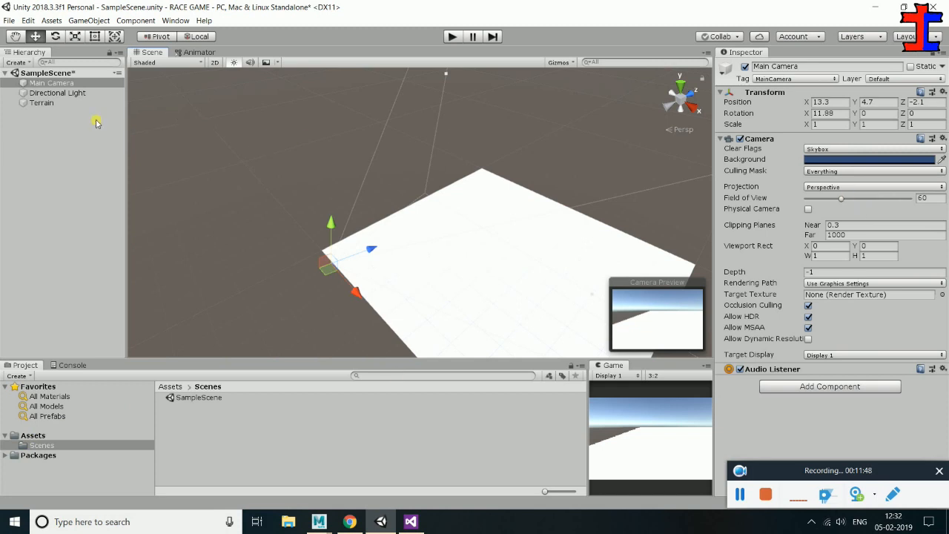
Select the Terrain, expand its Terrain component and examine the terrain from several sides
{"action": "left_click", "coordinate": [42, 104]}
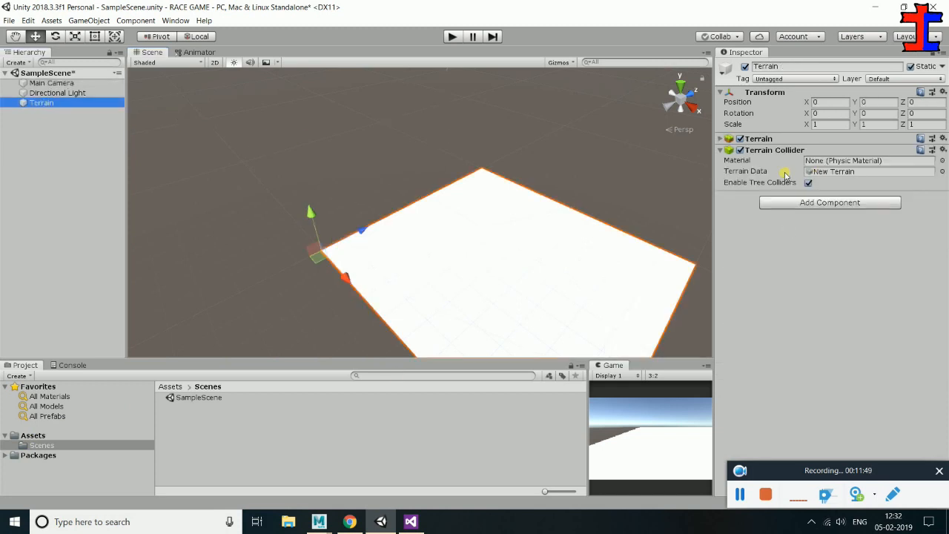
{"action": "left_click", "coordinate": [767, 140]}
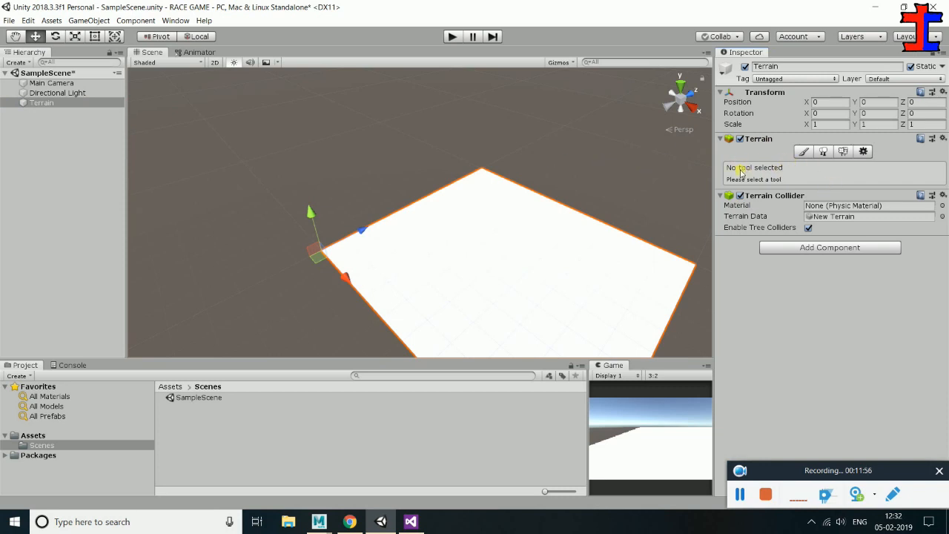
{"action": "left_click_drag", "start_coordinate": [407, 317], "coordinate": [249, 261], "text": "alt"}
{"action": "left_click_drag", "start_coordinate": [239, 211], "coordinate": [405, 220], "text": "alt"}
{"action": "left_click_drag", "start_coordinate": [319, 244], "coordinate": [250, 267], "text": "alt"}
{"action": "middle_click_drag", "start_coordinate": [218, 251], "coordinate": [282, 236]}
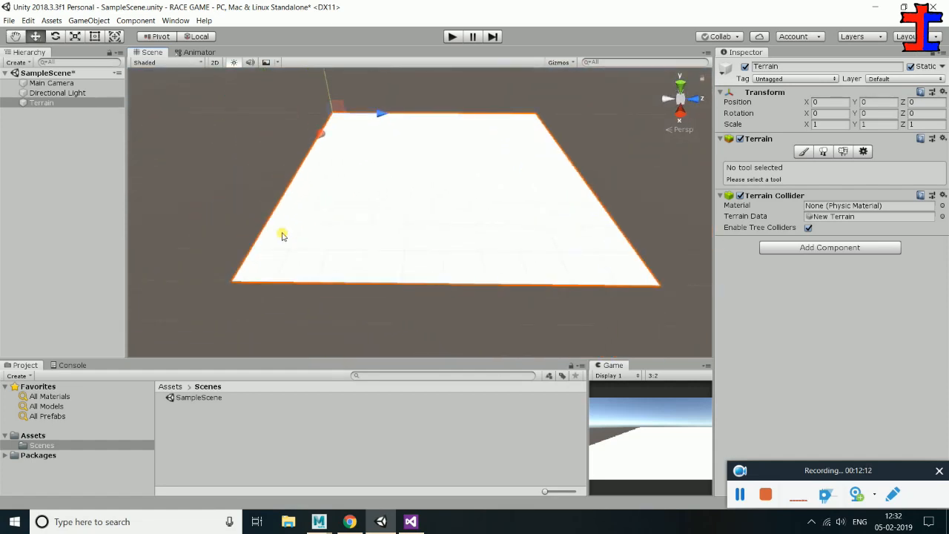
{"action": "left_click_drag", "start_coordinate": [246, 255], "coordinate": [593, 203], "text": "alt"}
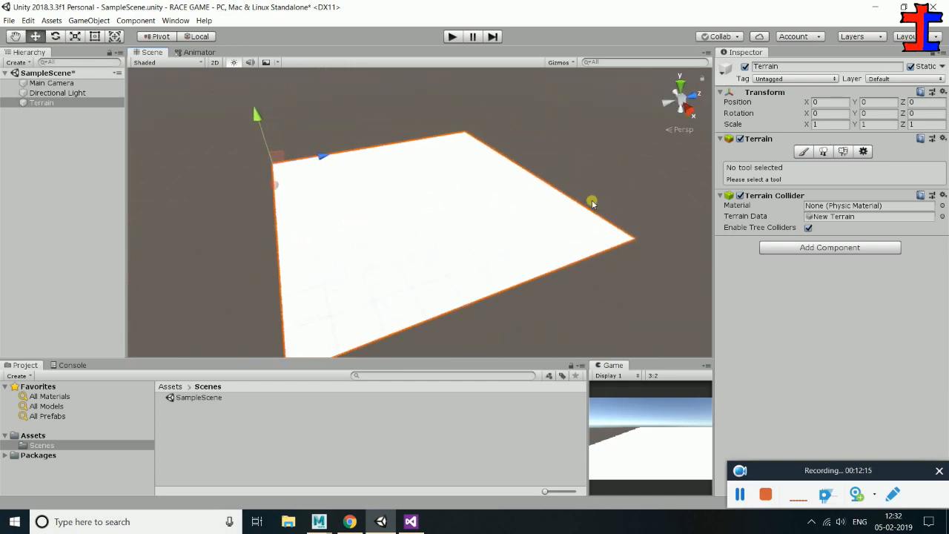
Create two neighbor terrains in a row along the positive X direction from the original terrain
{"action": "left_click", "coordinate": [803, 153]}
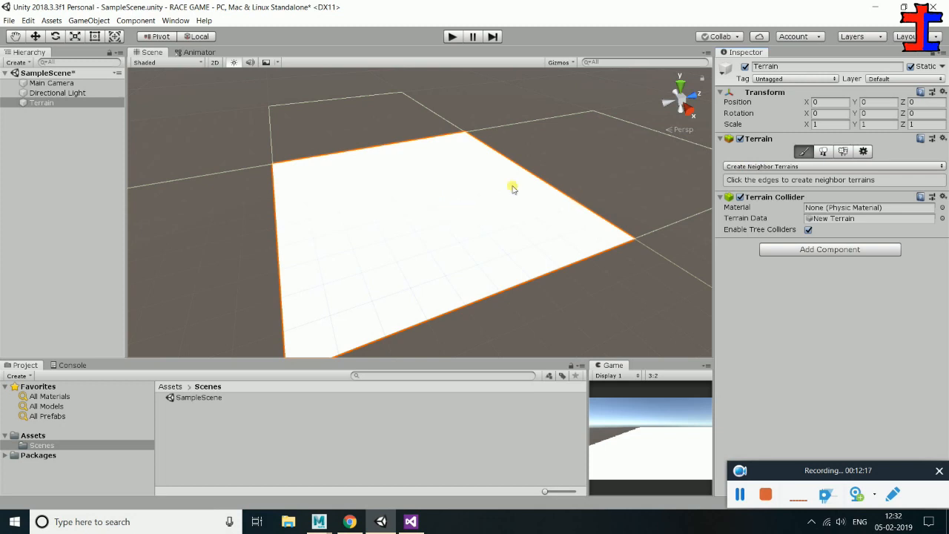
{"action": "left_click", "coordinate": [410, 186]}
{"action": "scroll", "coordinate": [466, 210], "scroll_direction": "down", "scroll_amount": 4}
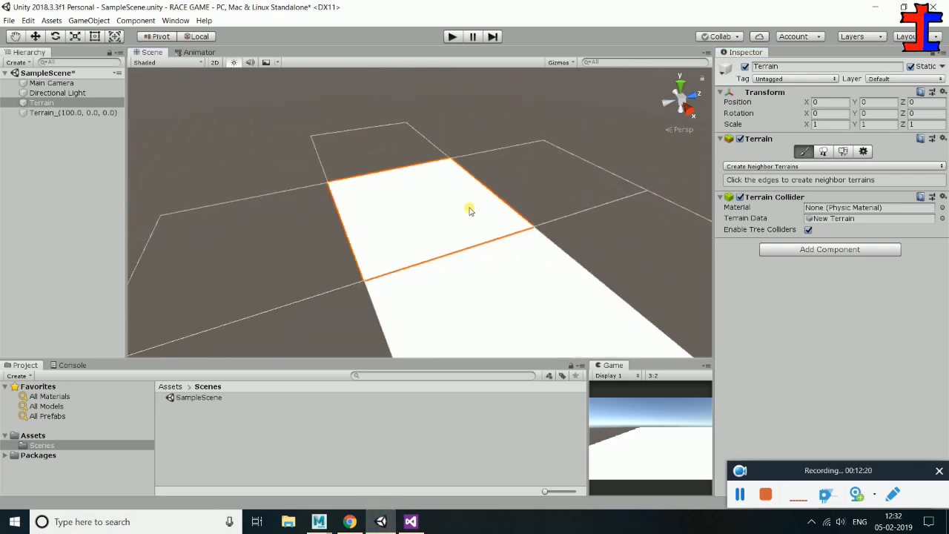
{"action": "scroll", "coordinate": [477, 212], "scroll_direction": "down", "scroll_amount": 2}
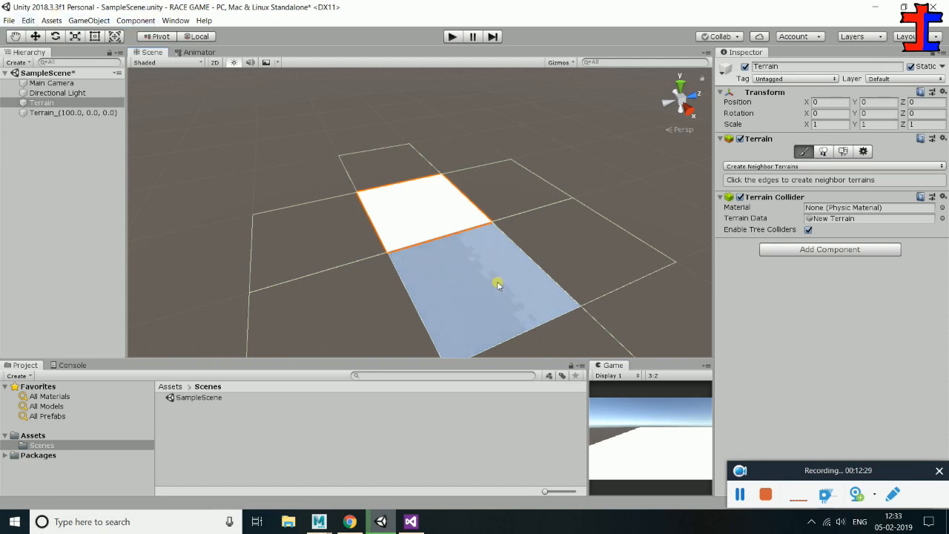
{"action": "scroll", "coordinate": [497, 284], "scroll_direction": "down", "scroll_amount": 5}
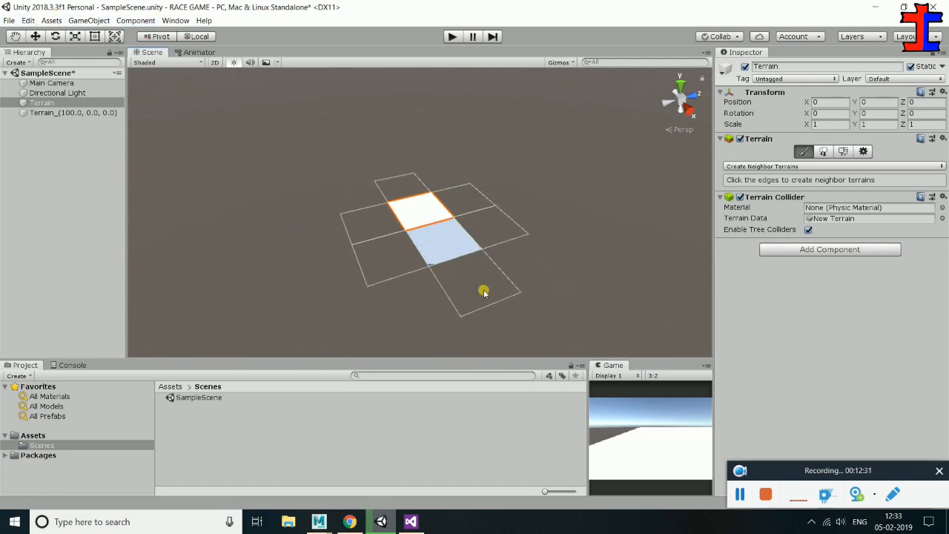
{"action": "left_click", "coordinate": [484, 293]}
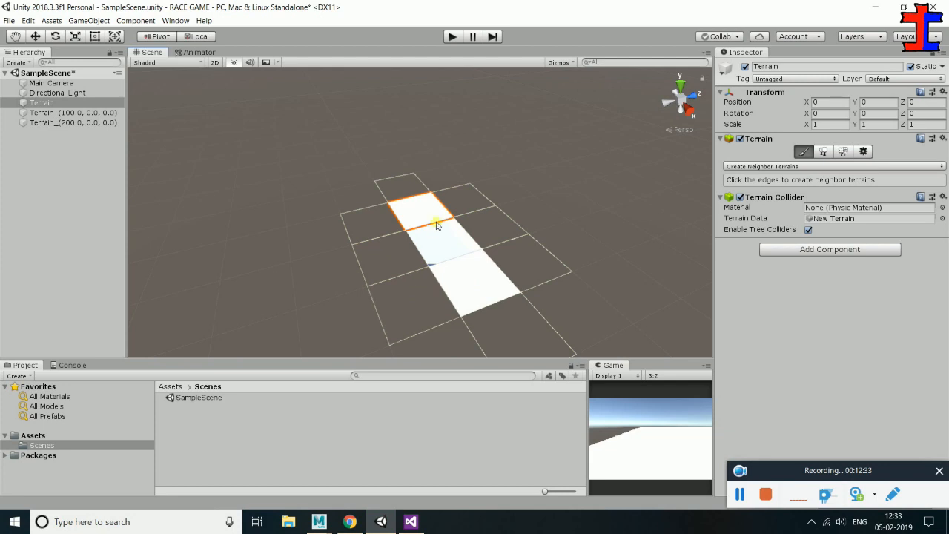
Undo the creation of both neighbor terrains and bring the original terrain back into close view
{"action": "key", "text": "ctrl+z"}
{"action": "key", "text": "ctrl+z"}
{"action": "scroll", "coordinate": [437, 225], "scroll_direction": "up", "scroll_amount": 4}
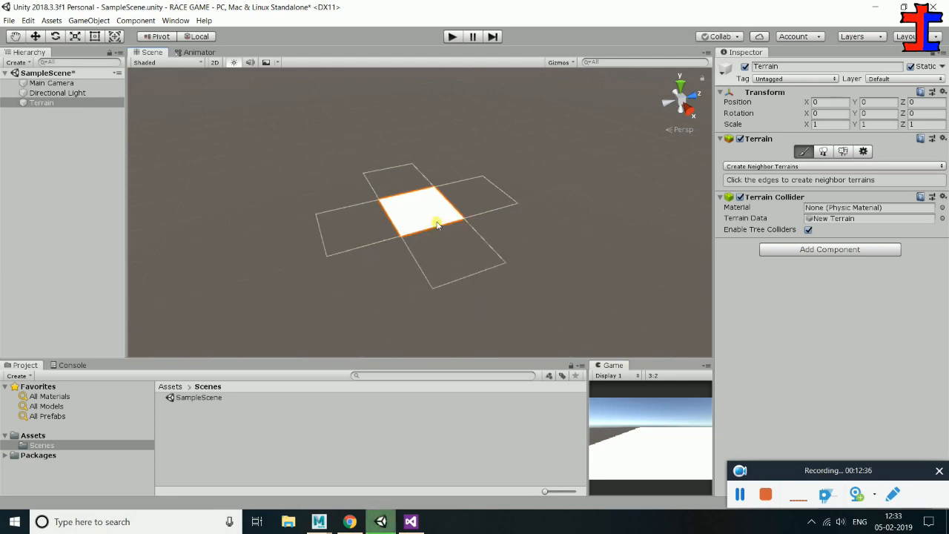
{"action": "scroll", "coordinate": [436, 223], "scroll_direction": "up", "scroll_amount": 2}
{"action": "scroll", "coordinate": [348, 230], "scroll_direction": "up", "scroll_amount": 2}
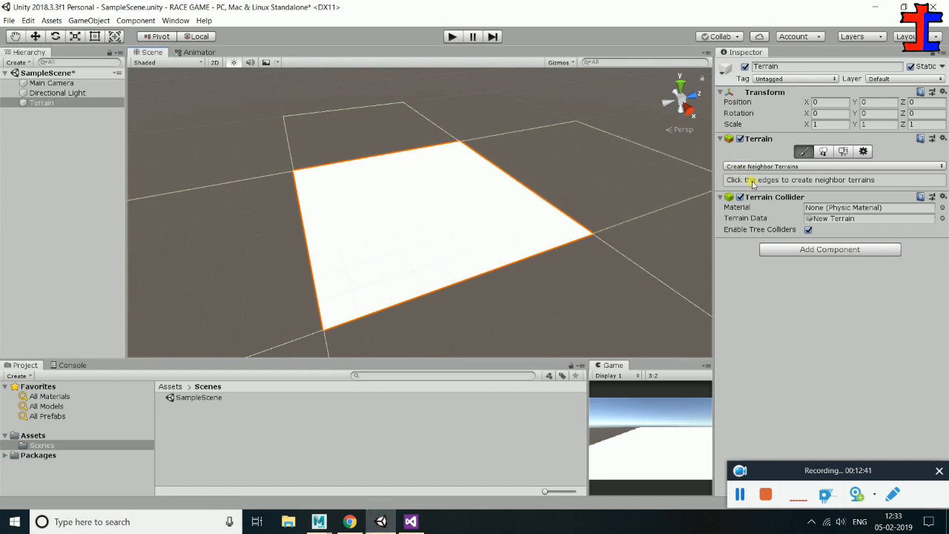
Look through the terrain's Paint Trees tool, Terrain Settings and Paint Details brush options
{"action": "left_click", "coordinate": [824, 151]}
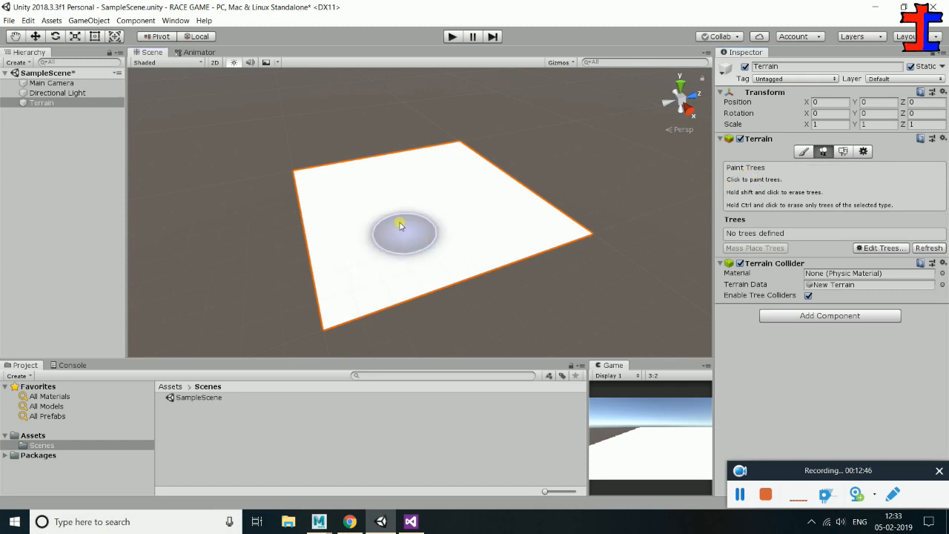
{"action": "mouse_move", "coordinate": [409, 197]}
{"action": "left_mouse_down", "text": "alt"}
{"action": "mouse_move", "coordinate": [403, 209]}
{"action": "mouse_move", "coordinate": [456, 204]}
{"action": "mouse_move", "coordinate": [520, 163]}
{"action": "left_mouse_up", "text": "alt"}
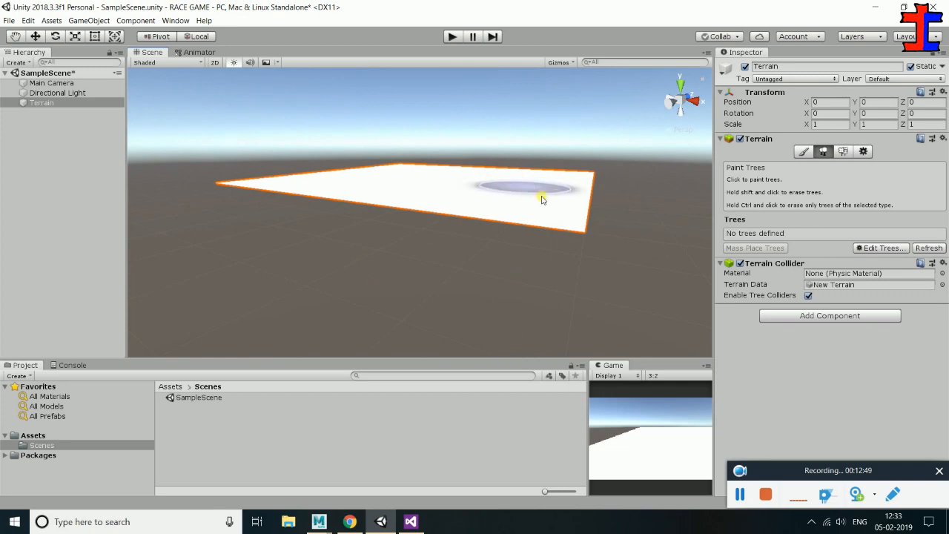
{"action": "left_click", "coordinate": [843, 153]}
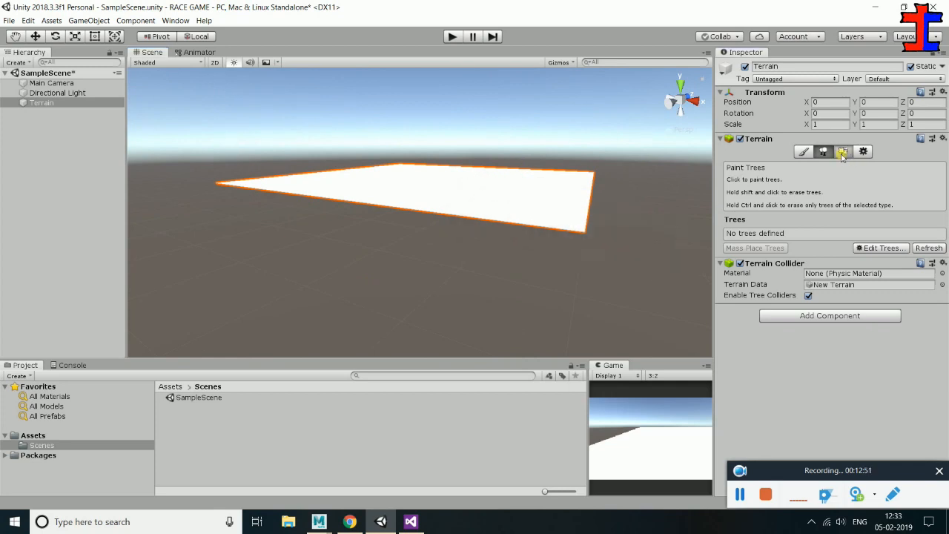
{"action": "left_click", "coordinate": [859, 152]}
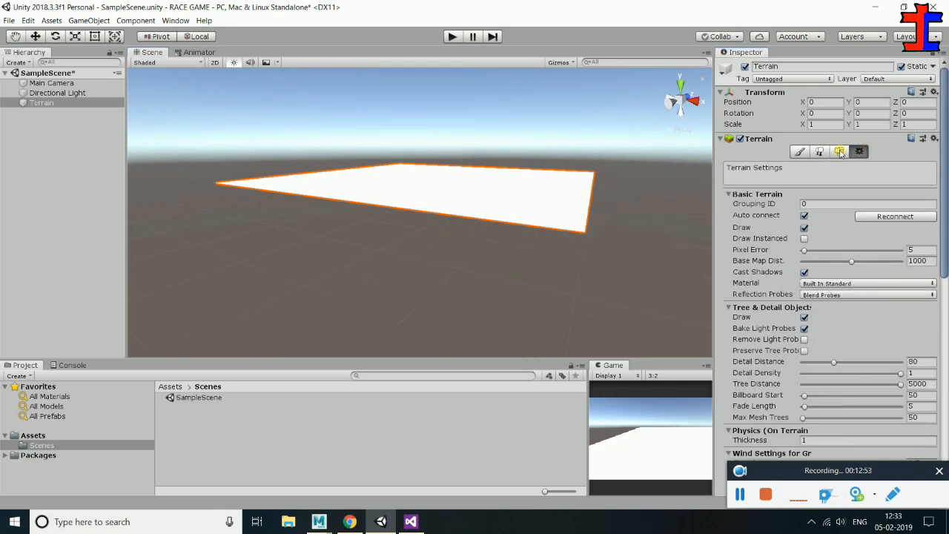
{"action": "left_click", "coordinate": [841, 153]}
{"action": "scroll", "coordinate": [860, 319], "scroll_direction": "down", "scroll_amount": 3}
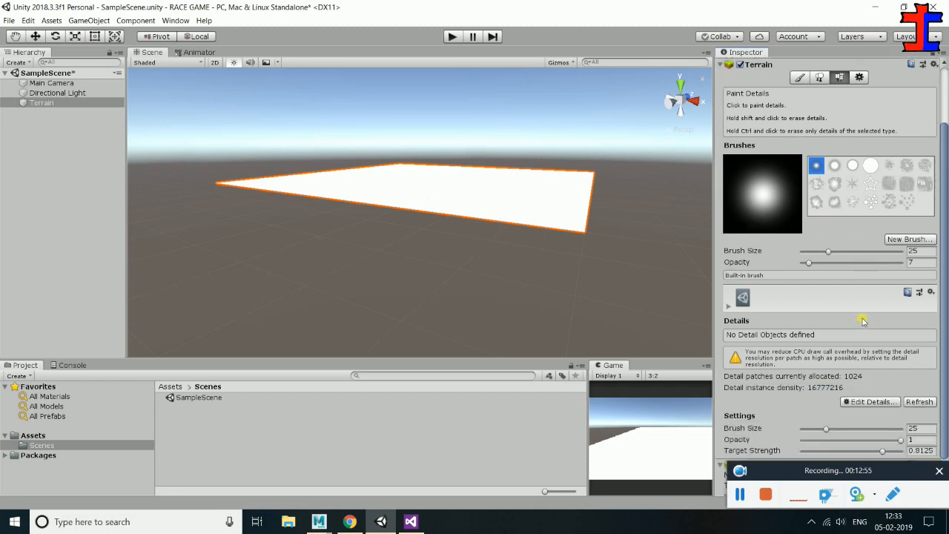
Choose the solid round brush for Paint Details and set its brush size to 52.3 and opacity to 74
{"action": "right_click_drag", "start_coordinate": [403, 159], "coordinate": [337, 251], "text": "alt"}
{"action": "left_click_drag", "start_coordinate": [337, 251], "coordinate": [446, 250], "text": "alt"}
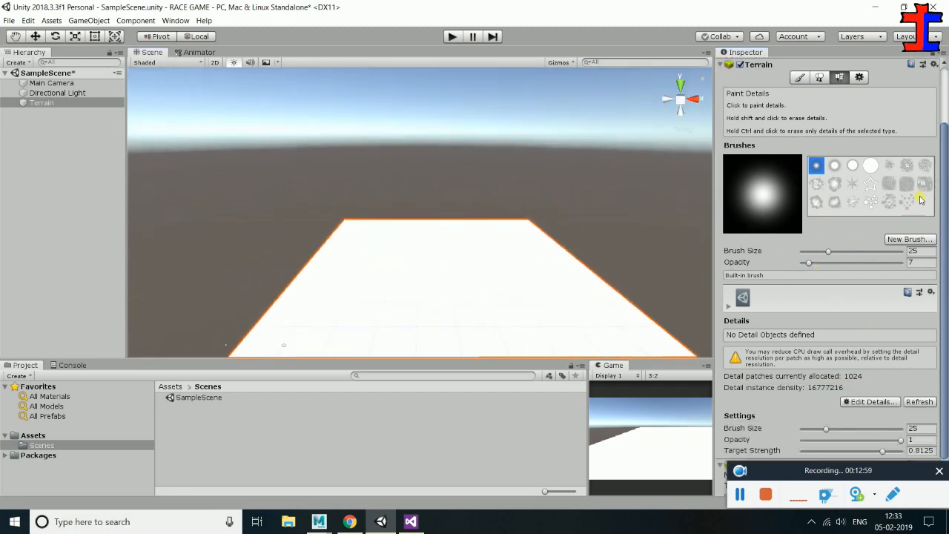
{"action": "left_click", "coordinate": [869, 168]}
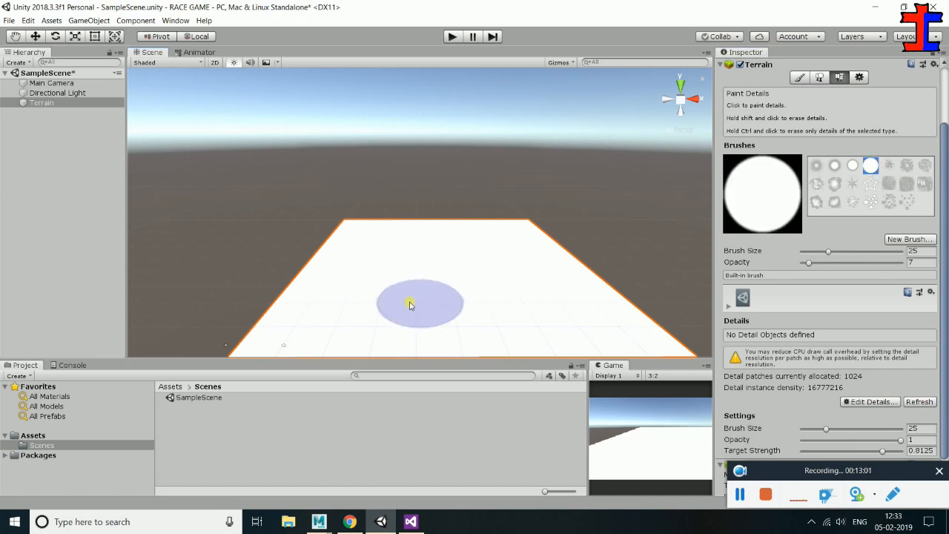
{"action": "mouse_move", "coordinate": [333, 312]}
{"action": "left_mouse_down", "text": "alt"}
{"action": "mouse_move", "coordinate": [338, 301]}
{"action": "mouse_move", "coordinate": [440, 290]}
{"action": "mouse_move", "coordinate": [455, 335]}
{"action": "left_mouse_up", "text": "alt"}
{"action": "mouse_move", "coordinate": [438, 282]}
{"action": "left_mouse_down", "text": "alt"}
{"action": "mouse_move", "coordinate": [458, 292]}
{"action": "mouse_move", "coordinate": [426, 282]}
{"action": "mouse_move", "coordinate": [470, 275]}
{"action": "left_mouse_up", "text": "alt"}
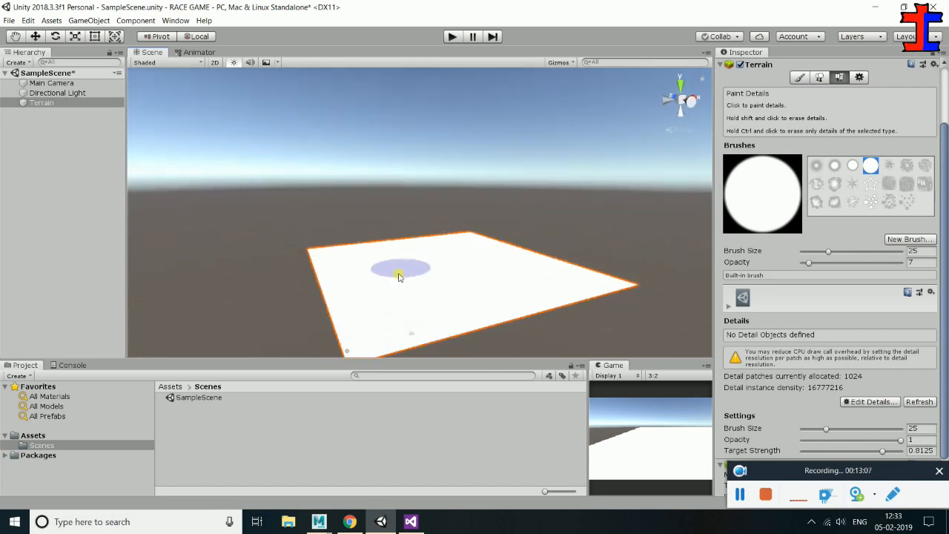
{"action": "mouse_move", "coordinate": [509, 286]}
{"action": "left_mouse_down", "text": "alt"}
{"action": "mouse_move", "coordinate": [402, 289]}
{"action": "mouse_move", "coordinate": [275, 269]}
{"action": "left_mouse_up", "text": "alt"}
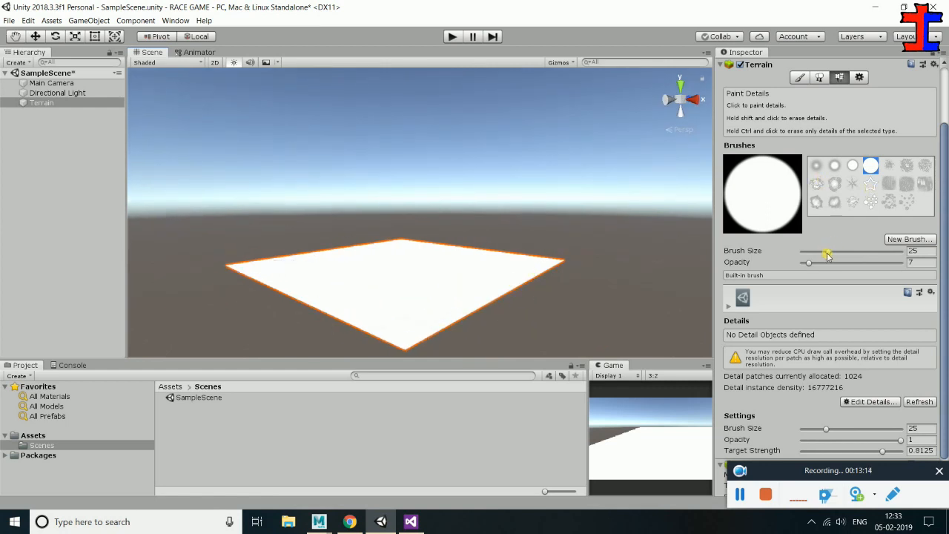
{"action": "left_click_drag", "start_coordinate": [836, 256], "coordinate": [861, 256]}
{"action": "left_click", "coordinate": [880, 264]}
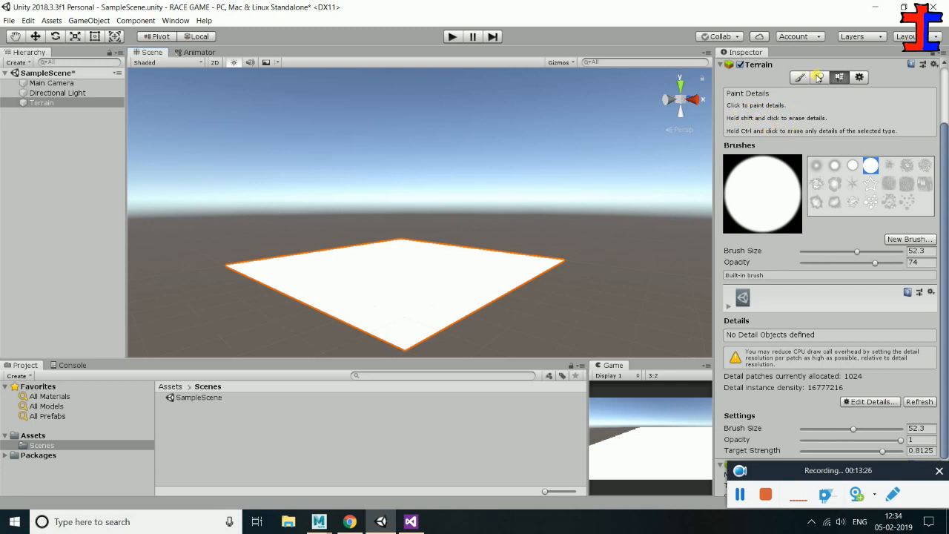
Switch the terrain to Raise or Lower Terrain and raise mountainous ground across it with the solid round brush
{"action": "left_click", "coordinate": [818, 77]}
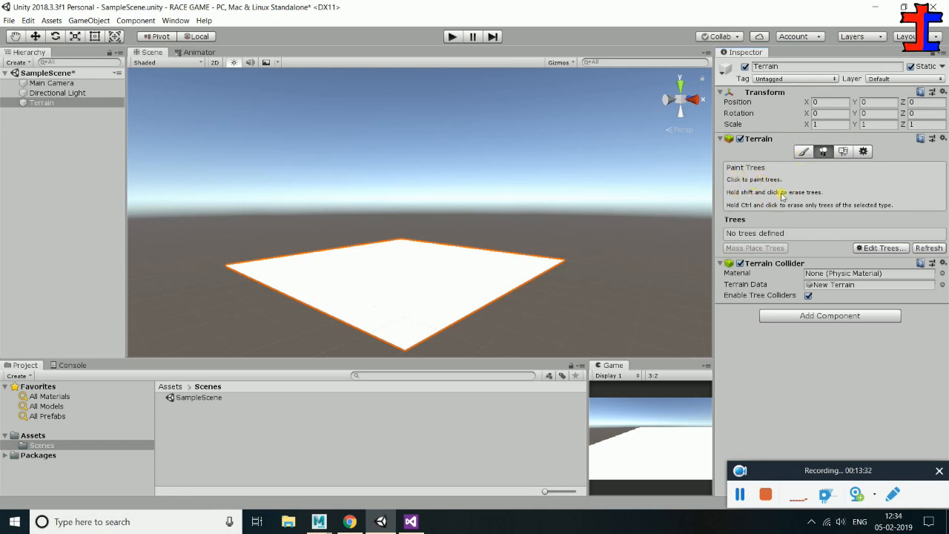
{"action": "left_click", "coordinate": [803, 151]}
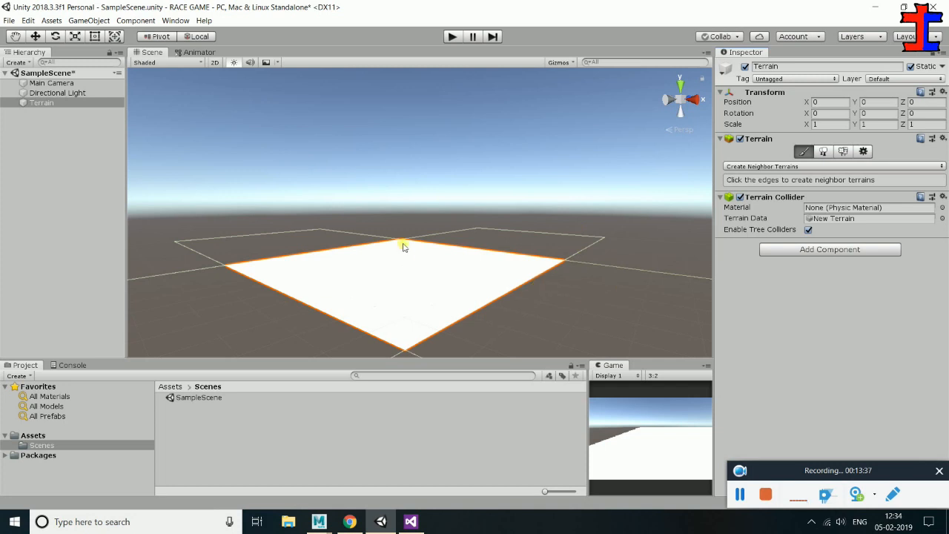
{"action": "left_click", "coordinate": [943, 167]}
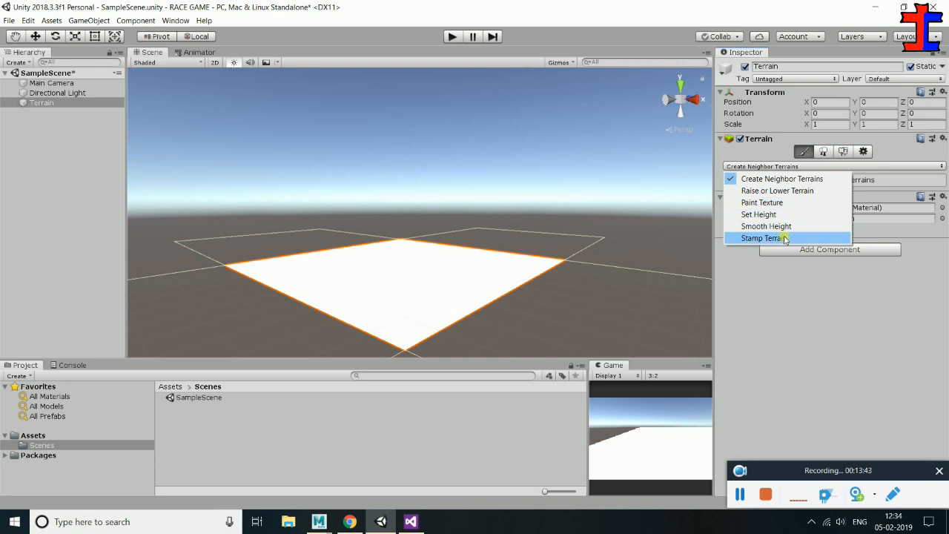
{"action": "left_click", "coordinate": [789, 191]}
{"action": "mouse_move", "coordinate": [363, 253]}
{"action": "left_mouse_down", "text": "alt"}
{"action": "mouse_move", "coordinate": [396, 271]}
{"action": "mouse_move", "coordinate": [432, 273]}
{"action": "mouse_move", "coordinate": [434, 305]}
{"action": "mouse_move", "coordinate": [314, 265]}
{"action": "mouse_move", "coordinate": [270, 271]}
{"action": "mouse_move", "coordinate": [485, 290]}
{"action": "mouse_move", "coordinate": [511, 273]}
{"action": "left_mouse_up", "text": "alt"}
{"action": "mouse_move", "coordinate": [381, 244]}
{"action": "left_mouse_down"}
{"action": "mouse_move", "coordinate": [354, 262]}
{"action": "mouse_move", "coordinate": [407, 267]}
{"action": "mouse_move", "coordinate": [455, 246]}
{"action": "mouse_move", "coordinate": [329, 265]}
{"action": "mouse_move", "coordinate": [417, 259]}
{"action": "mouse_move", "coordinate": [477, 227]}
{"action": "mouse_move", "coordinate": [435, 237]}
{"action": "mouse_move", "coordinate": [497, 279]}
{"action": "mouse_move", "coordinate": [363, 286]}
{"action": "mouse_move", "coordinate": [381, 246]}
{"action": "mouse_move", "coordinate": [341, 245]}
{"action": "mouse_move", "coordinate": [329, 275]}
{"action": "left_mouse_up"}
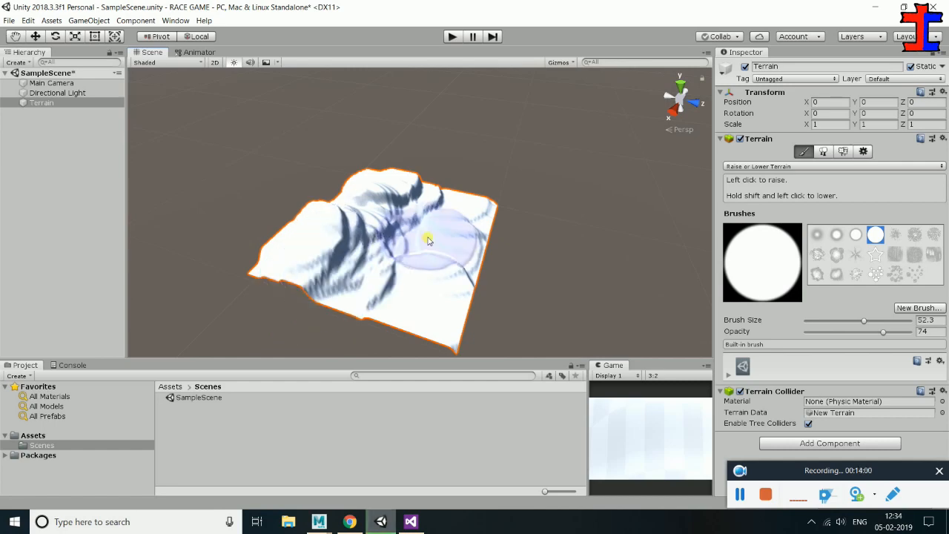
Lower most of the raised ground back to flat with the same brush, leaving mountains along one edge of the terrain
{"action": "scroll", "coordinate": [393, 231], "scroll_direction": "up", "scroll_amount": 5}
{"action": "mouse_move", "coordinate": [397, 235]}
{"action": "left_mouse_down", "text": "alt"}
{"action": "mouse_move", "coordinate": [408, 219]}
{"action": "mouse_move", "coordinate": [186, 223]}
{"action": "mouse_move", "coordinate": [178, 191]}
{"action": "mouse_move", "coordinate": [245, 239]}
{"action": "mouse_move", "coordinate": [282, 250]}
{"action": "mouse_move", "coordinate": [345, 233]}
{"action": "mouse_move", "coordinate": [373, 255]}
{"action": "mouse_move", "coordinate": [430, 231]}
{"action": "left_mouse_up", "text": "alt"}
{"action": "scroll", "coordinate": [437, 232], "scroll_direction": "down", "scroll_amount": 4}
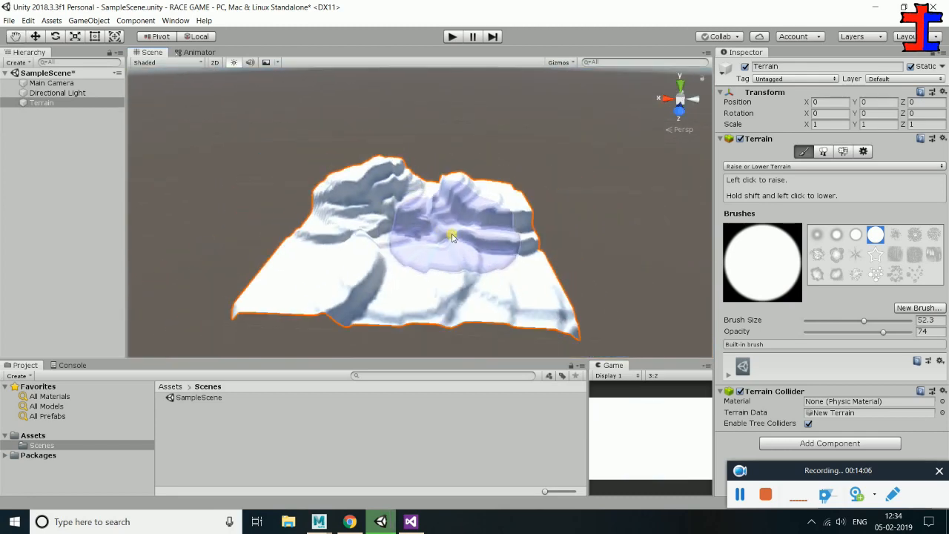
{"action": "mouse_move", "coordinate": [502, 309]}
{"action": "left_mouse_down", "text": "shift"}
{"action": "mouse_move", "coordinate": [265, 314]}
{"action": "mouse_move", "coordinate": [360, 248]}
{"action": "mouse_move", "coordinate": [392, 354]}
{"action": "mouse_move", "coordinate": [448, 282]}
{"action": "mouse_move", "coordinate": [377, 257]}
{"action": "mouse_move", "coordinate": [540, 311]}
{"action": "left_mouse_up", "text": "shift"}
{"action": "left_click_drag", "start_coordinate": [391, 272], "coordinate": [574, 301], "text": "alt"}
{"action": "mouse_move", "coordinate": [471, 287]}
{"action": "left_mouse_down", "text": "shift"}
{"action": "mouse_move", "coordinate": [477, 240]}
{"action": "mouse_move", "coordinate": [451, 227]}
{"action": "mouse_move", "coordinate": [356, 271]}
{"action": "mouse_move", "coordinate": [390, 137]}
{"action": "mouse_move", "coordinate": [297, 282]}
{"action": "mouse_move", "coordinate": [299, 303]}
{"action": "mouse_move", "coordinate": [283, 233]}
{"action": "mouse_move", "coordinate": [381, 180]}
{"action": "mouse_move", "coordinate": [424, 180]}
{"action": "mouse_move", "coordinate": [372, 181]}
{"action": "mouse_move", "coordinate": [318, 212]}
{"action": "mouse_move", "coordinate": [254, 307]}
{"action": "mouse_move", "coordinate": [382, 159]}
{"action": "mouse_move", "coordinate": [232, 205]}
{"action": "mouse_move", "coordinate": [318, 307]}
{"action": "mouse_move", "coordinate": [414, 165]}
{"action": "mouse_move", "coordinate": [305, 286]}
{"action": "mouse_move", "coordinate": [500, 216]}
{"action": "mouse_move", "coordinate": [572, 30]}
{"action": "mouse_move", "coordinate": [444, 253]}
{"action": "mouse_move", "coordinate": [618, 229]}
{"action": "mouse_move", "coordinate": [488, 266]}
{"action": "mouse_move", "coordinate": [571, 250]}
{"action": "mouse_move", "coordinate": [532, 222]}
{"action": "mouse_move", "coordinate": [546, 207]}
{"action": "mouse_move", "coordinate": [507, 193]}
{"action": "left_mouse_up", "text": "shift"}
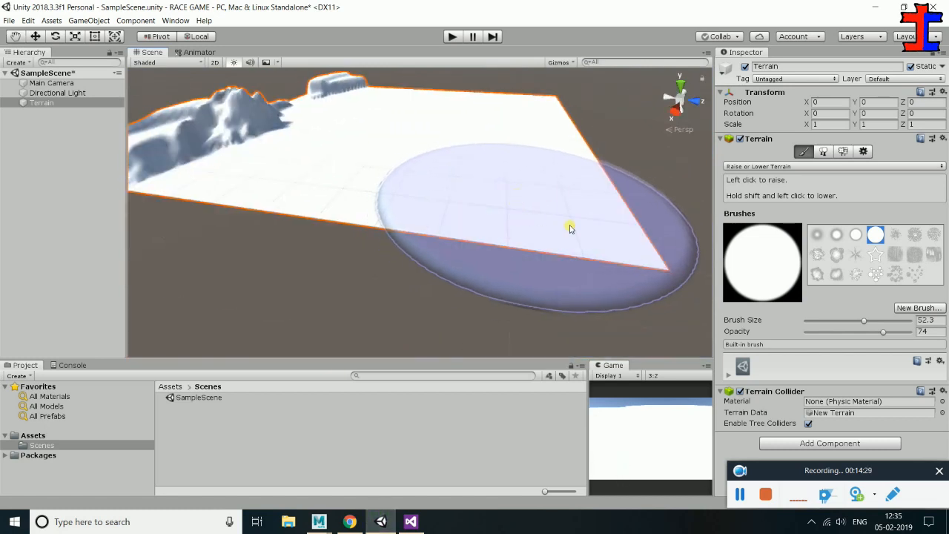
{"action": "mouse_move", "coordinate": [402, 155]}
{"action": "left_mouse_down", "text": "alt"}
{"action": "mouse_move", "coordinate": [519, 132]}
{"action": "mouse_move", "coordinate": [500, 156]}
{"action": "mouse_move", "coordinate": [394, 200]}
{"action": "mouse_move", "coordinate": [504, 178]}
{"action": "mouse_move", "coordinate": [525, 229]}
{"action": "mouse_move", "coordinate": [434, 207]}
{"action": "mouse_move", "coordinate": [192, 97]}
{"action": "left_mouse_up", "text": "alt"}
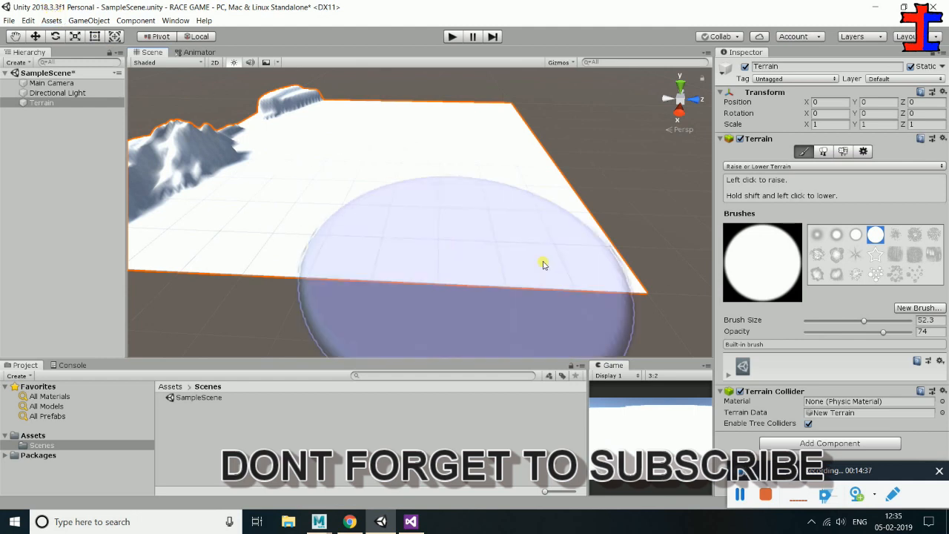
{"action": "mouse_move", "coordinate": [527, 182]}
{"action": "left_mouse_down", "text": "alt"}
{"action": "mouse_move", "coordinate": [383, 218]}
{"action": "mouse_move", "coordinate": [553, 349]}
{"action": "left_mouse_up", "text": "alt"}
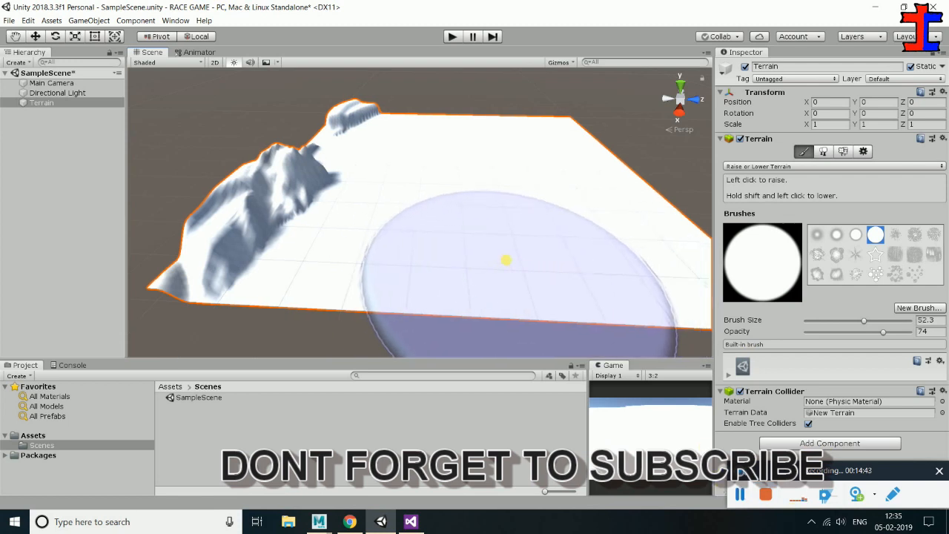
{"action": "left_click_drag", "start_coordinate": [577, 252], "coordinate": [70, 152], "text": "alt"}
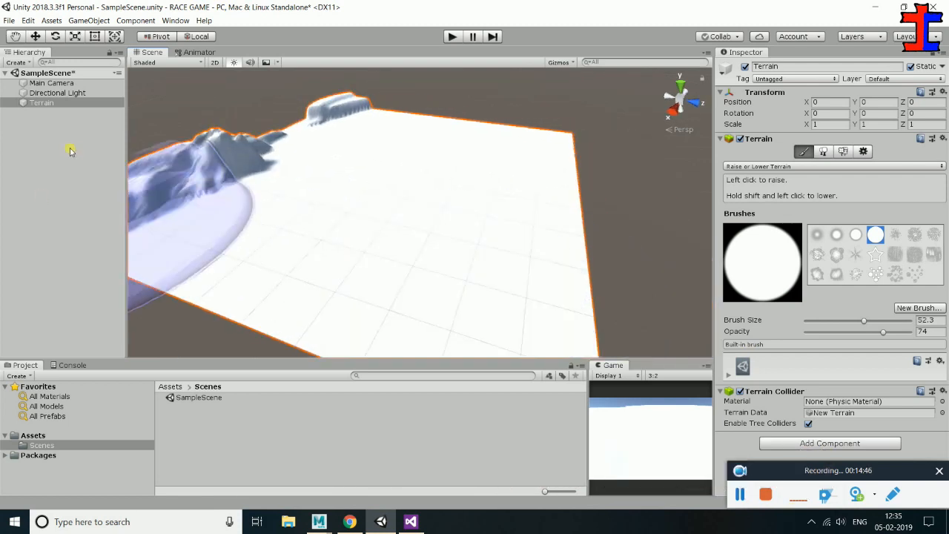
Import the CAR model from the desktop into the project's Assets folder
{"action": "right_click", "coordinate": [38, 436]}
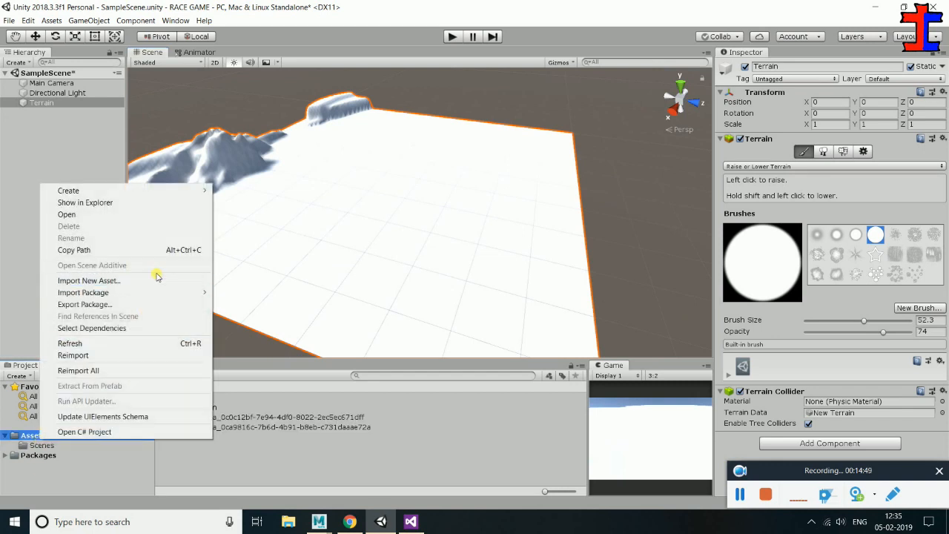
{"action": "mouse_move", "coordinate": [165, 297]}
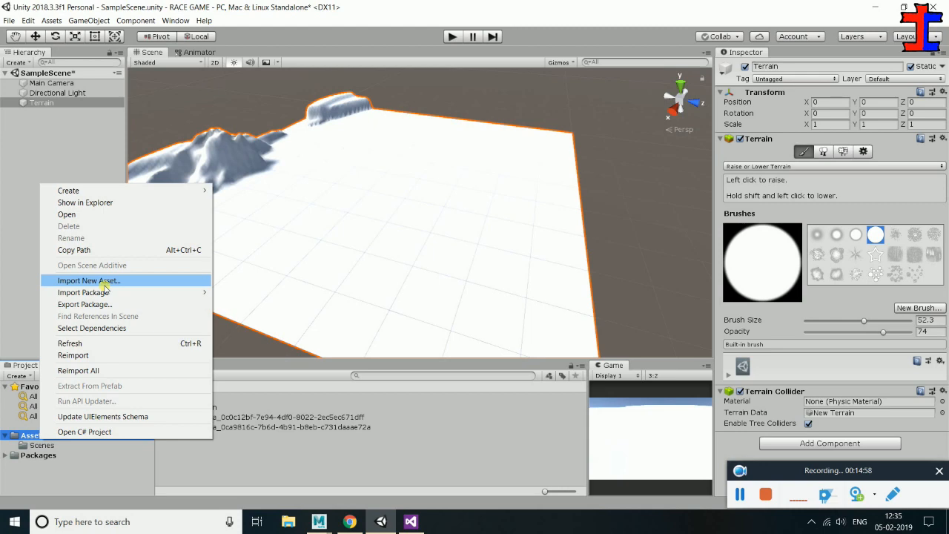
{"action": "key", "text": "super+d"}
{"action": "left_click_drag", "start_coordinate": [399, 144], "coordinate": [381, 474]}
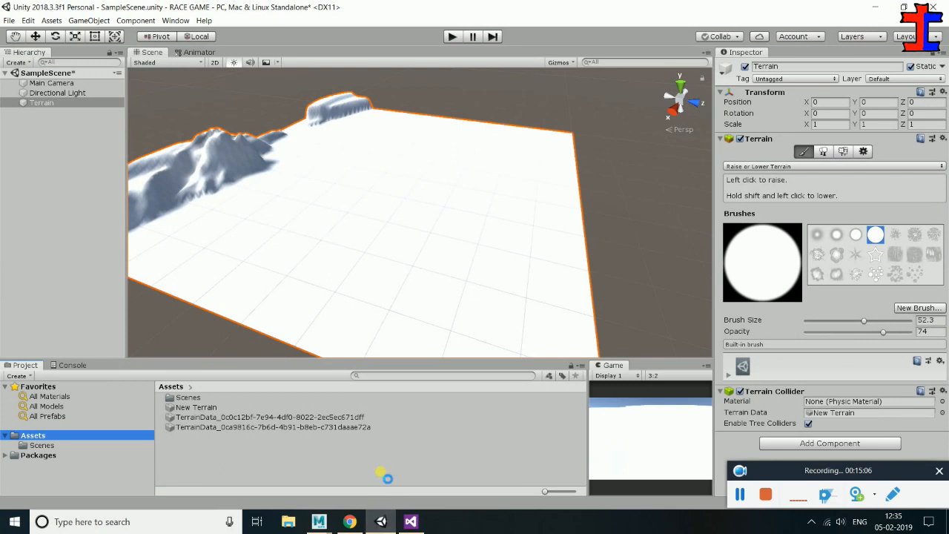
{"action": "left_click_drag", "start_coordinate": [379, 471], "coordinate": [381, 474]}
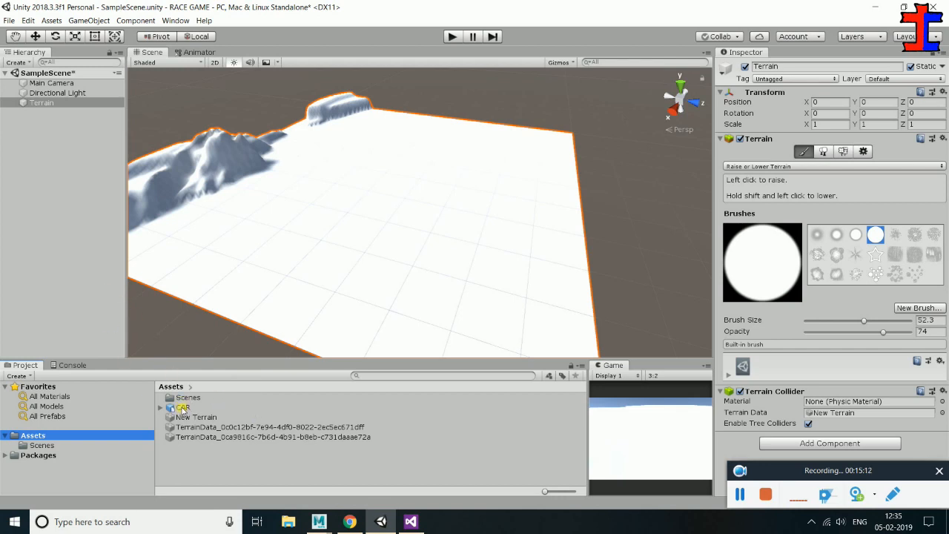
Place the CAR model on the flat part of the terrain at about X 66.5, Z 61.4 and frame it closely
{"action": "left_click_drag", "start_coordinate": [181, 409], "coordinate": [398, 219]}
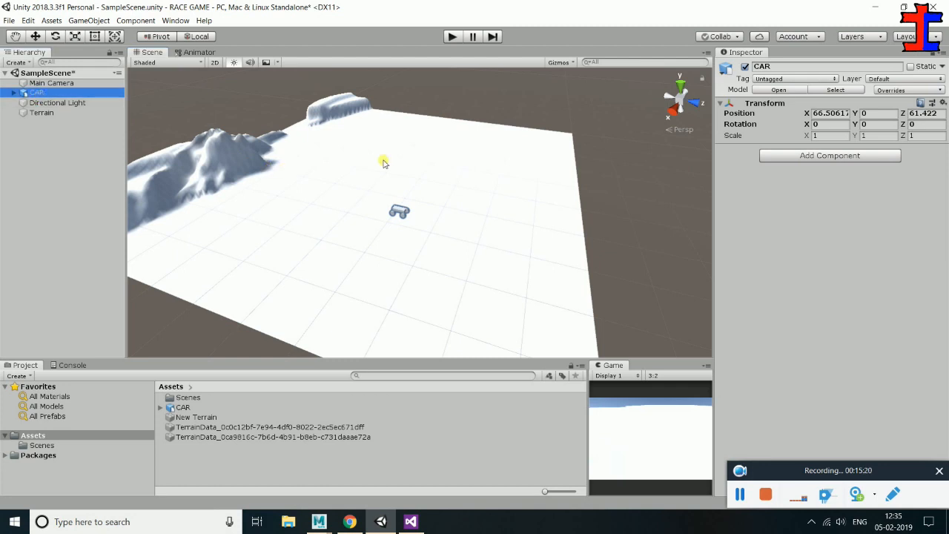
{"action": "key", "text": "f"}
{"action": "left_click_drag", "start_coordinate": [259, 284], "coordinate": [663, 246], "text": "alt"}
{"action": "left_click_drag", "start_coordinate": [424, 229], "coordinate": [526, 221], "text": "alt"}
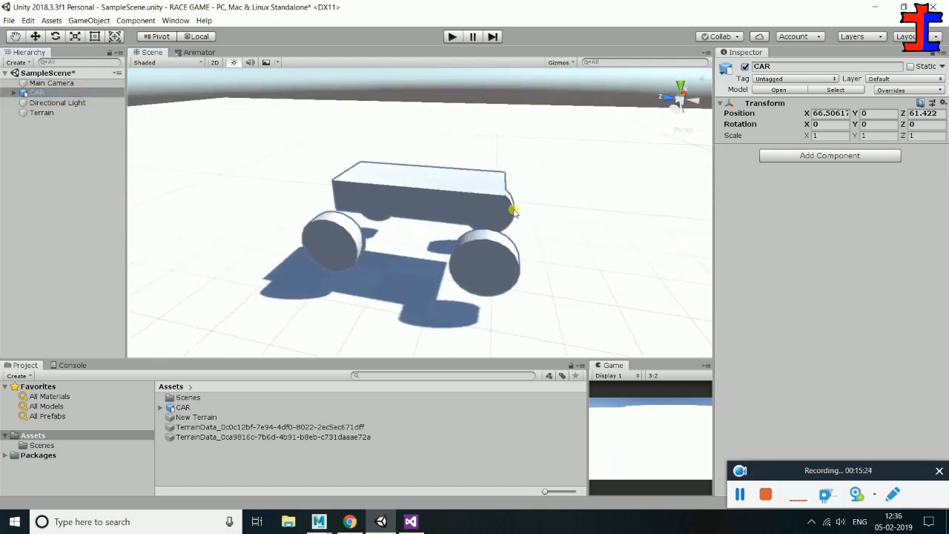
Look through the properties of the Terrain, Main Camera and Directional Light
{"action": "left_click", "coordinate": [526, 221]}
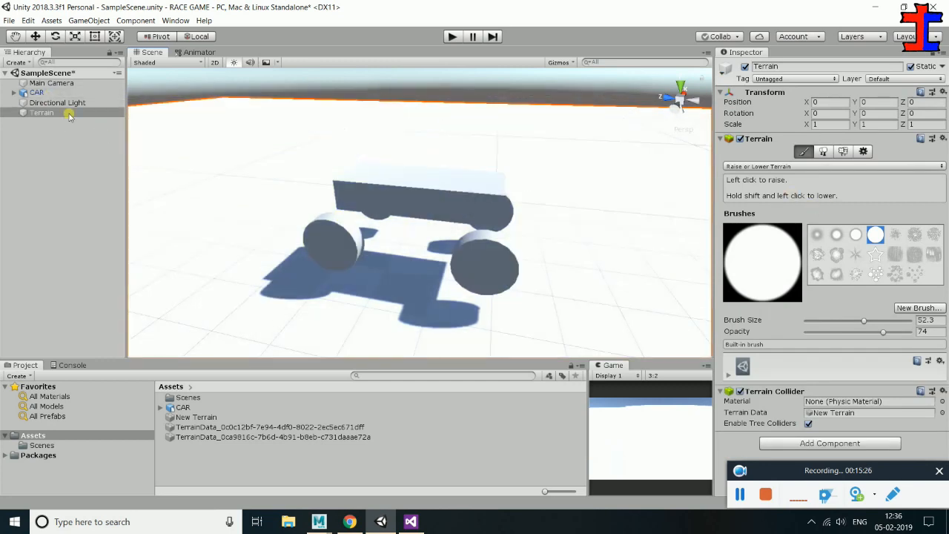
{"action": "left_click", "coordinate": [801, 152]}
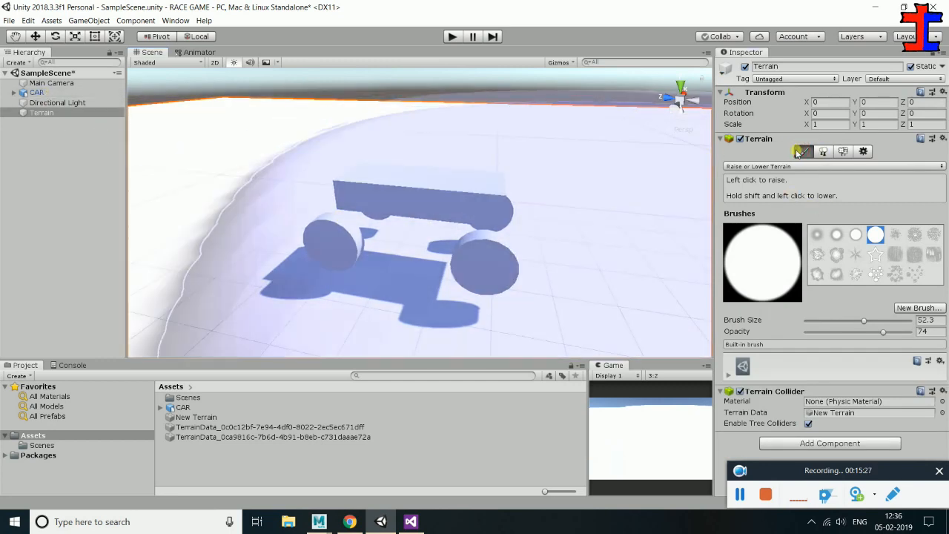
{"action": "left_click", "coordinate": [46, 83]}
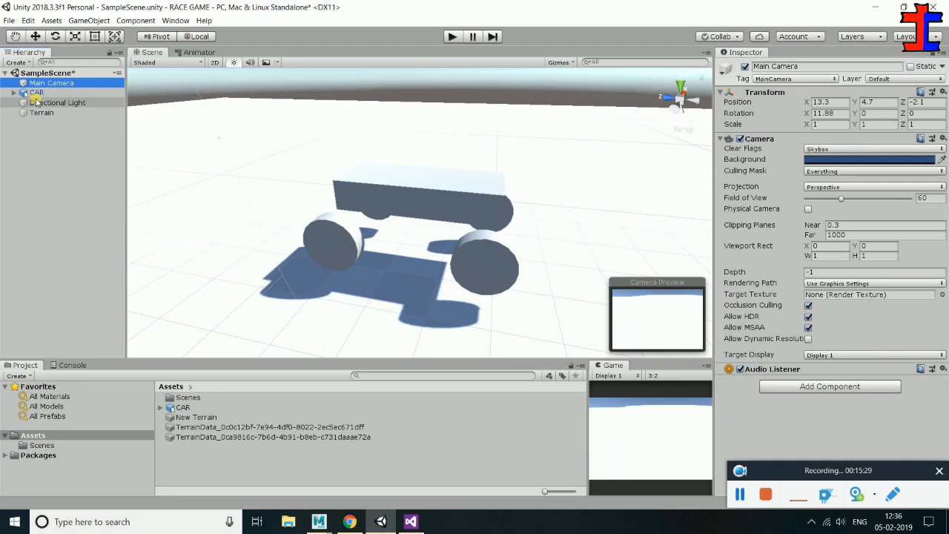
{"action": "left_click", "coordinate": [43, 102]}
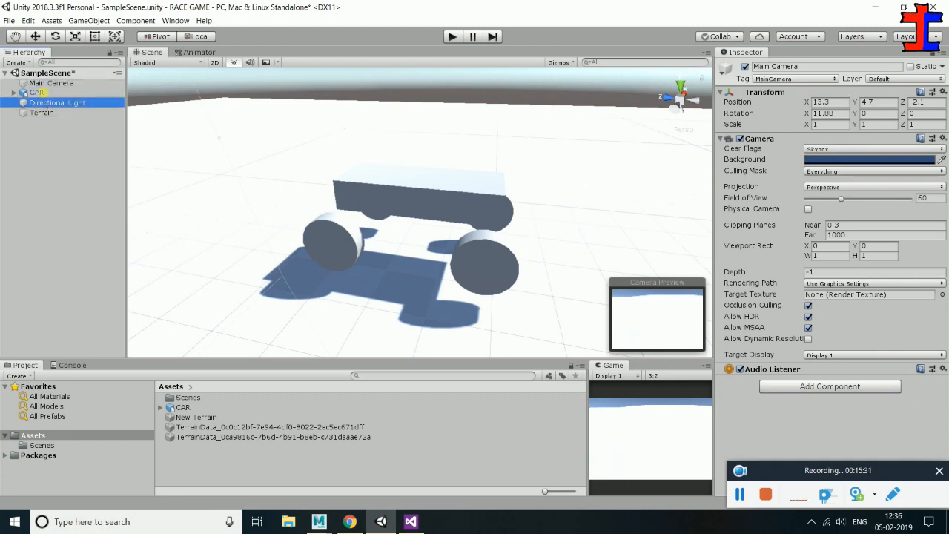
{"action": "left_click", "coordinate": [39, 92]}
Expand the CAR object and examine its body and each wheel mesh one by one
{"action": "left_click_drag", "start_coordinate": [373, 208], "coordinate": [438, 287], "text": "alt"}
{"action": "left_click", "coordinate": [383, 198]}
{"action": "left_click", "coordinate": [338, 248]}
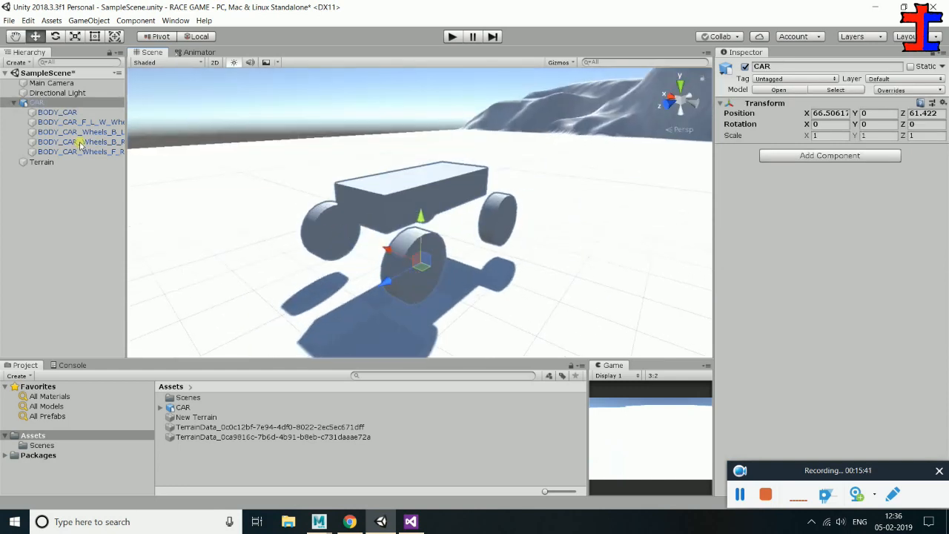
{"action": "left_click", "coordinate": [57, 112]}
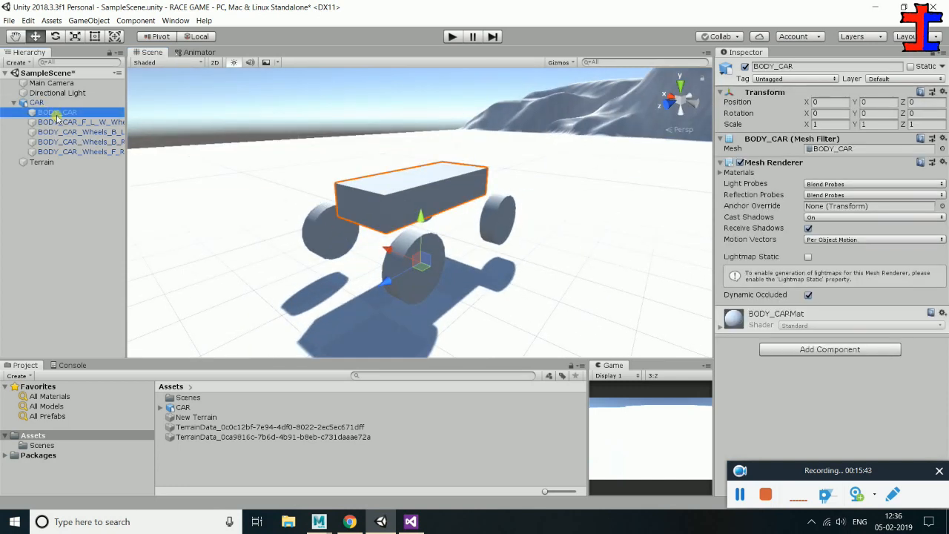
{"action": "left_click", "coordinate": [54, 122]}
{"action": "left_click", "coordinate": [54, 132]}
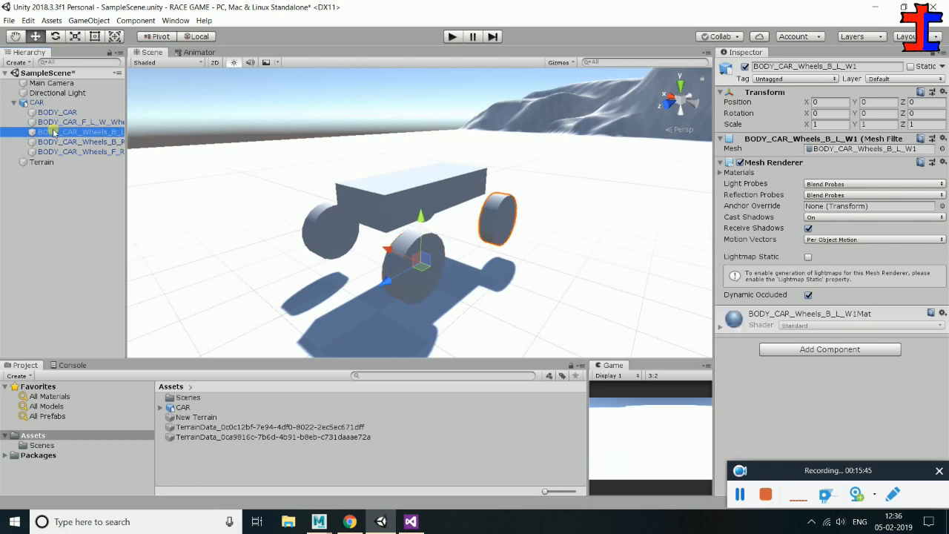
{"action": "left_click", "coordinate": [62, 143]}
{"action": "left_click_drag", "start_coordinate": [457, 214], "coordinate": [221, 187], "text": "alt"}
{"action": "left_click", "coordinate": [68, 153]}
Try moving the BODY_CAR mesh upward, undo the move and inspect the car from several sides
{"action": "left_click", "coordinate": [67, 113]}
{"action": "left_click_drag", "start_coordinate": [421, 215], "coordinate": [421, 197]}
{"action": "key", "text": "ctrl+z"}
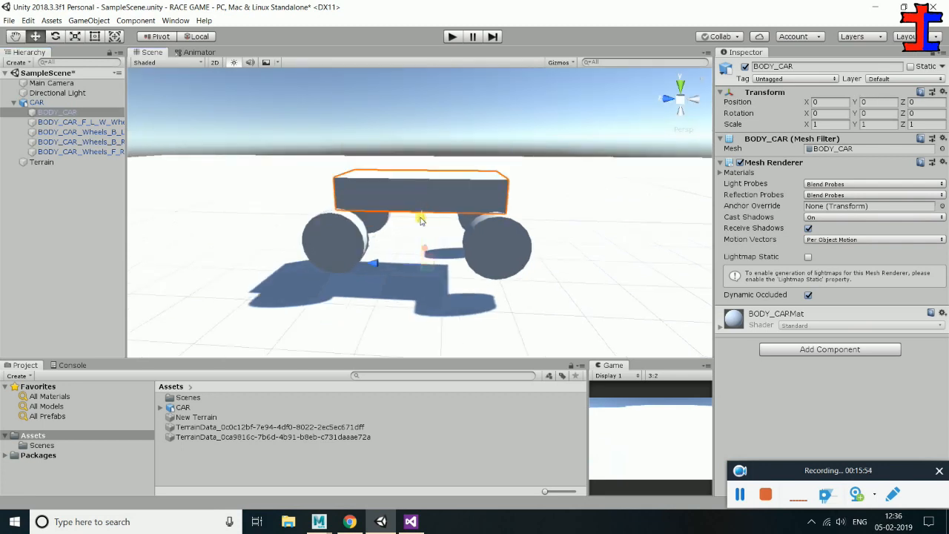
{"action": "left_click_drag", "start_coordinate": [416, 221], "coordinate": [466, 254], "text": "alt"}
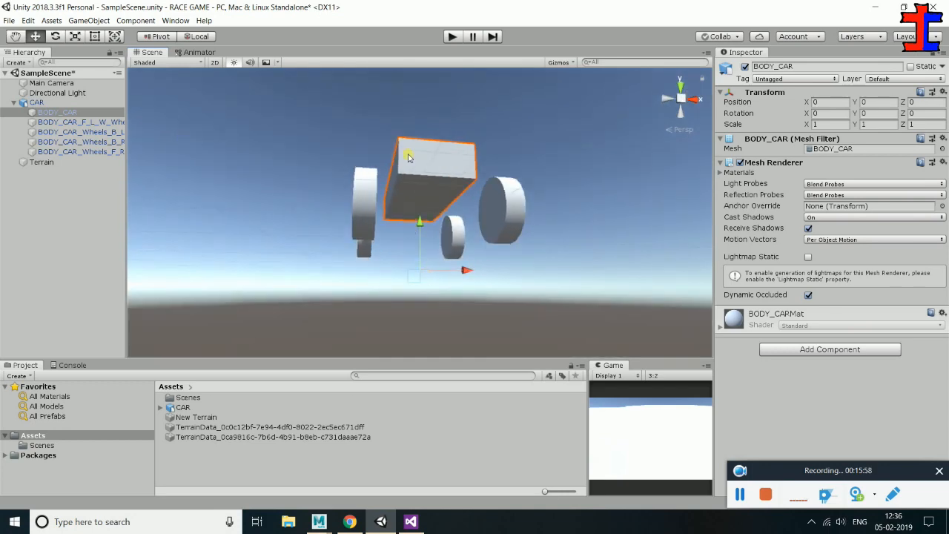
{"action": "left_click_drag", "start_coordinate": [294, 203], "coordinate": [435, 226], "text": "alt"}
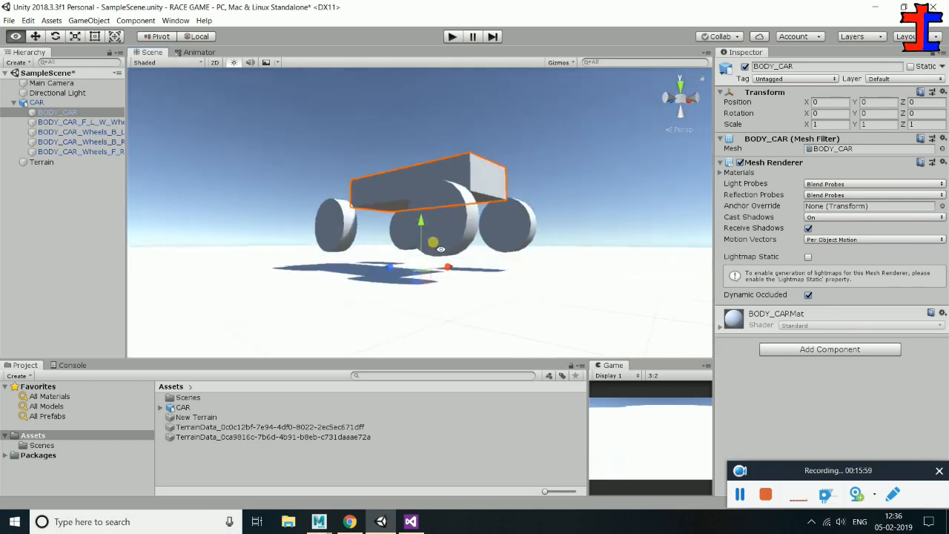
Switch to Maya and freeze the transformations of the BODY object inside the CAR group
{"action": "left_click", "coordinate": [319, 521]}
{"action": "left_click", "coordinate": [366, 479]}
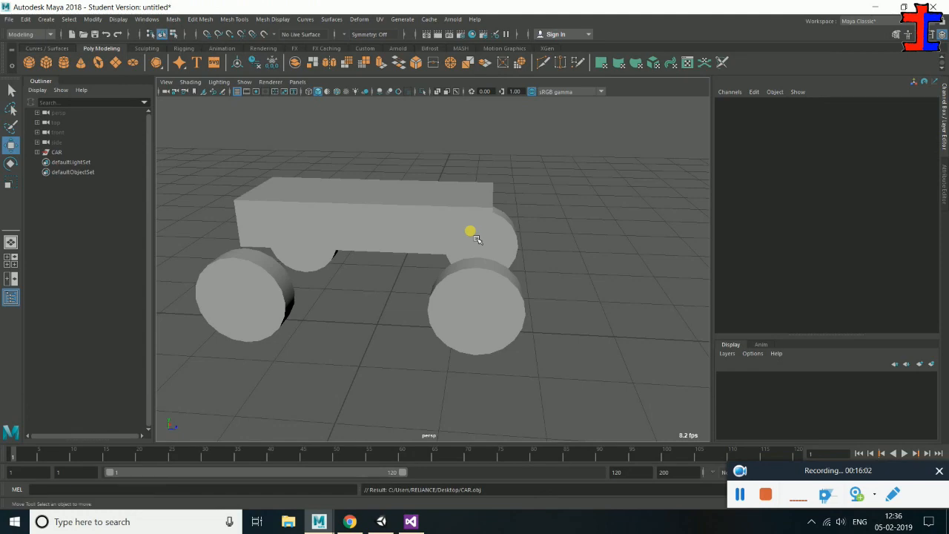
{"action": "left_click_drag", "start_coordinate": [380, 258], "coordinate": [424, 225], "text": "alt"}
{"action": "left_click", "coordinate": [448, 215]}
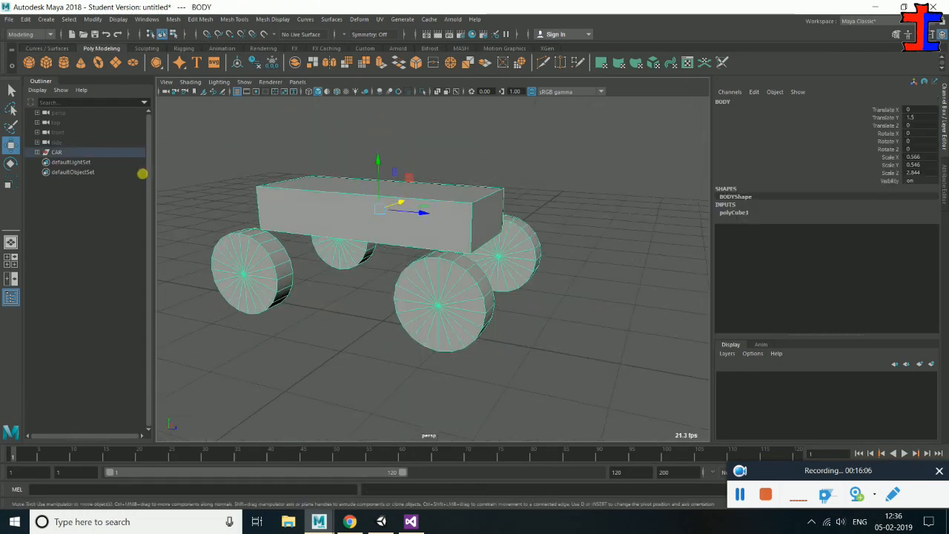
{"action": "left_click", "coordinate": [40, 153]}
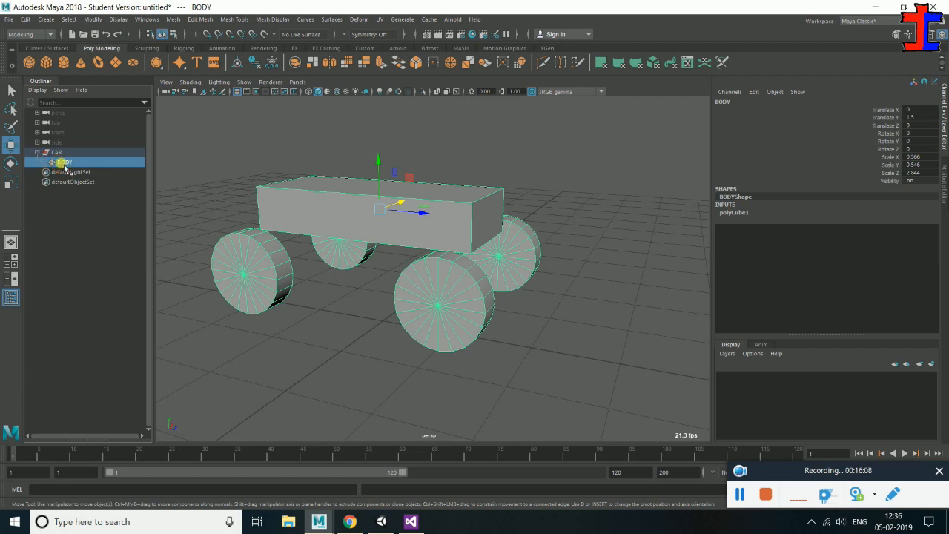
{"action": "left_click", "coordinate": [72, 216]}
{"action": "left_click", "coordinate": [68, 163]}
{"action": "left_click", "coordinate": [95, 20]}
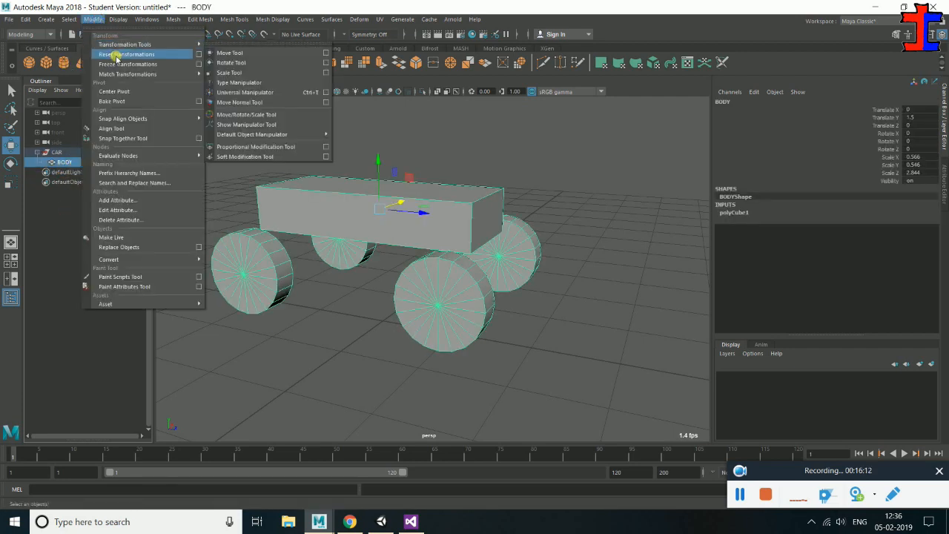
{"action": "left_click", "coordinate": [119, 64]}
Expand BODY and apply Freeze Transformations to its BODYShape node
{"action": "left_click_drag", "start_coordinate": [335, 225], "coordinate": [404, 267], "text": "alt"}
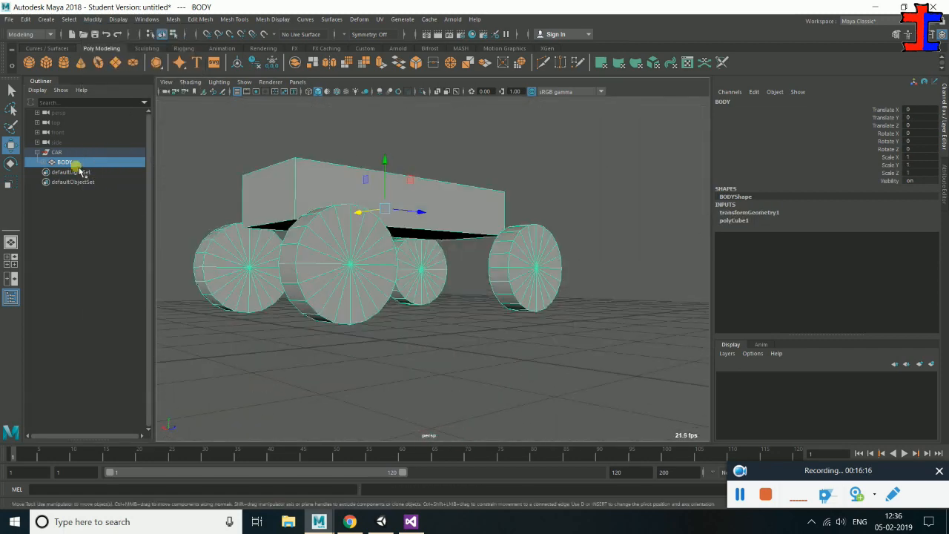
{"action": "left_click", "coordinate": [47, 164]}
{"action": "left_click", "coordinate": [70, 172]}
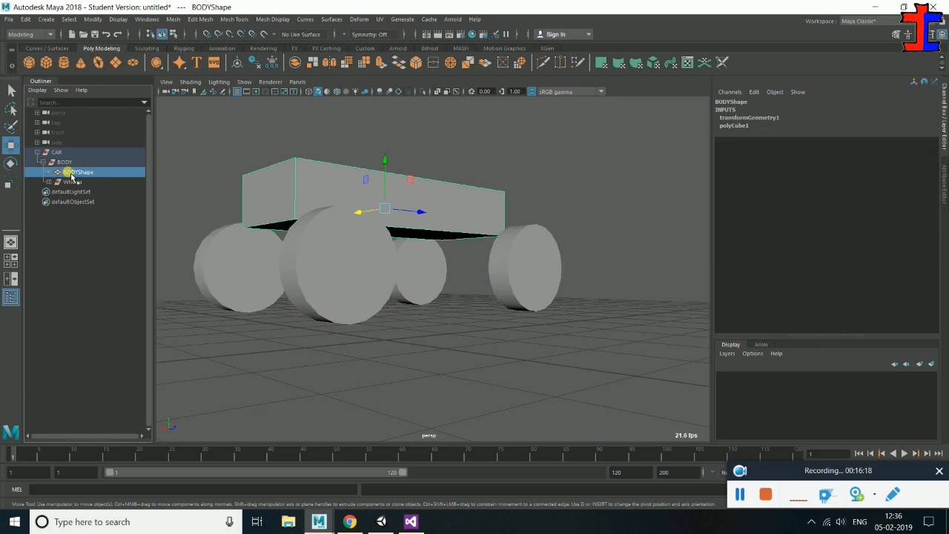
{"action": "left_click", "coordinate": [95, 19]}
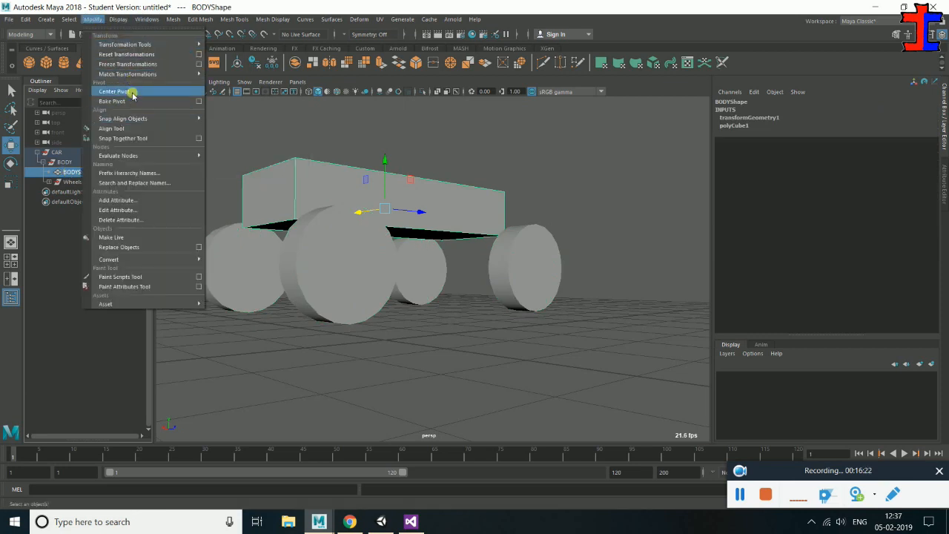
{"action": "left_click", "coordinate": [133, 67]}
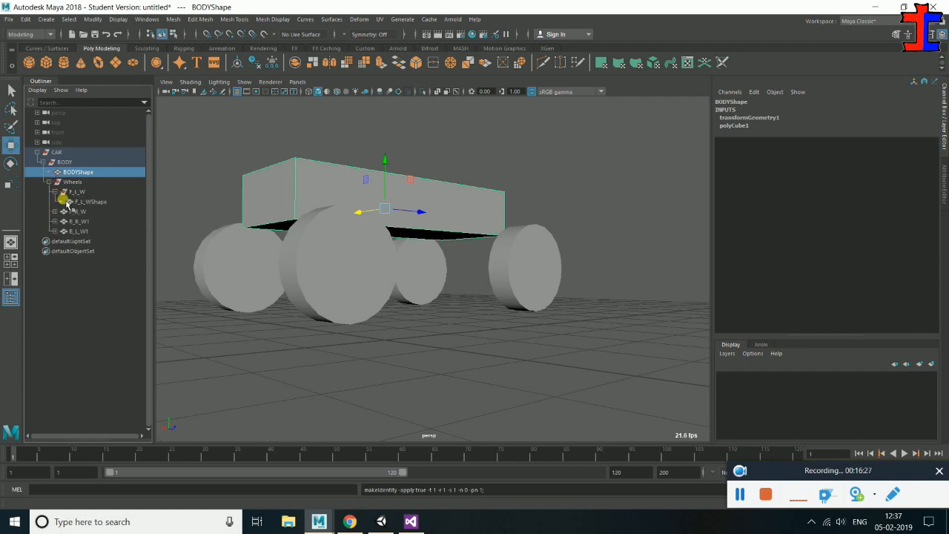
Apply Freeze Transformations to the F_L_WShape node of the front left wheel in the Wheels group
{"action": "left_click", "coordinate": [74, 201]}
{"action": "left_click_drag", "start_coordinate": [255, 234], "coordinate": [293, 246], "text": "alt"}
{"action": "left_click", "coordinate": [91, 20]}
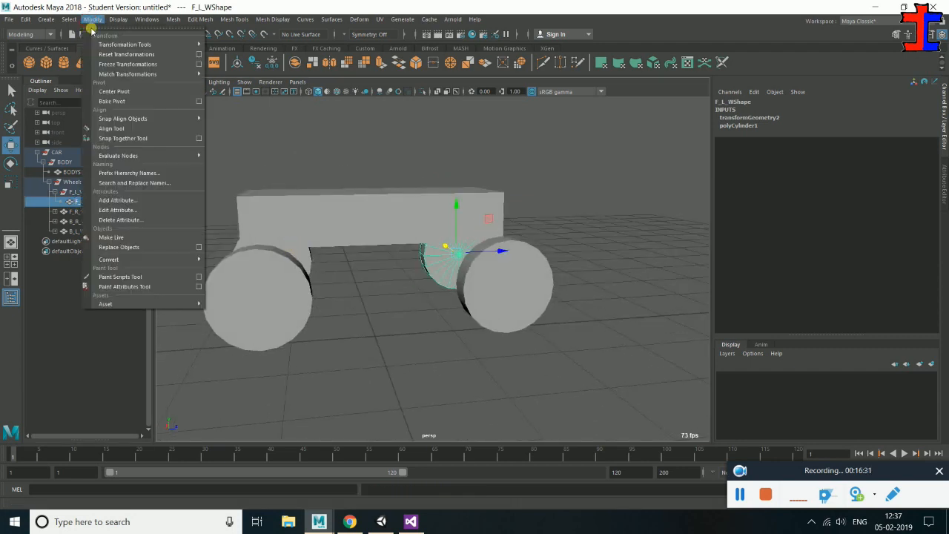
{"action": "left_click", "coordinate": [110, 65]}
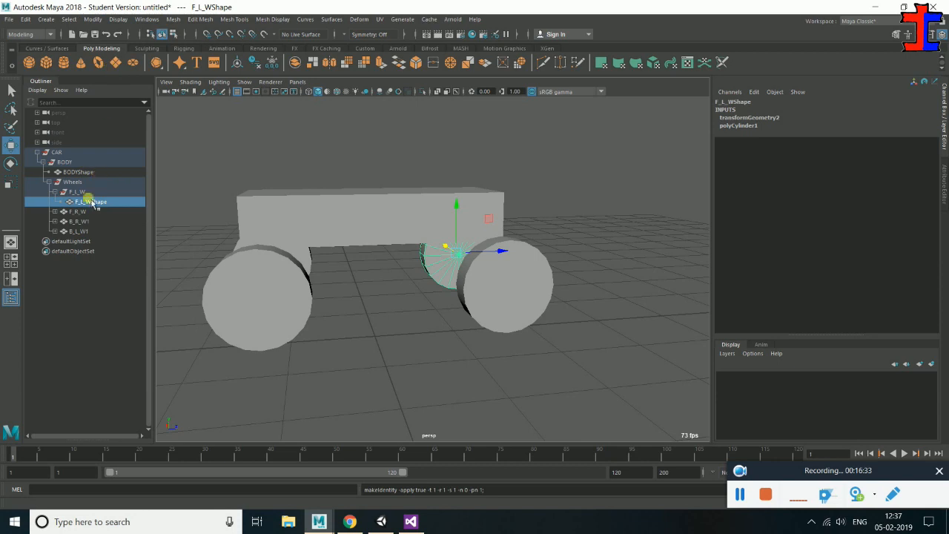
Expand the front right wheel F_R_W and apply Freeze Transformations to its F_R_WShape node
{"action": "left_click", "coordinate": [55, 212]}
{"action": "left_click", "coordinate": [83, 221]}
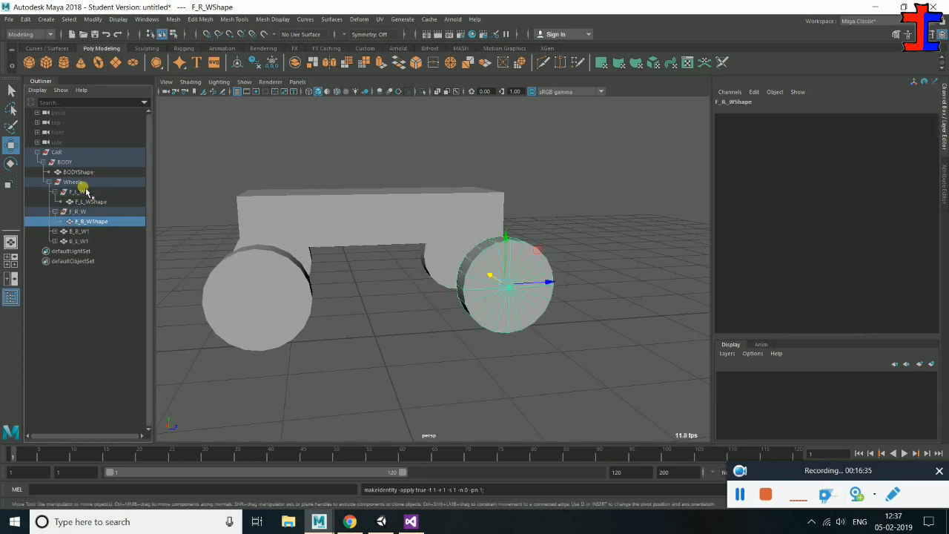
{"action": "left_click", "coordinate": [89, 20]}
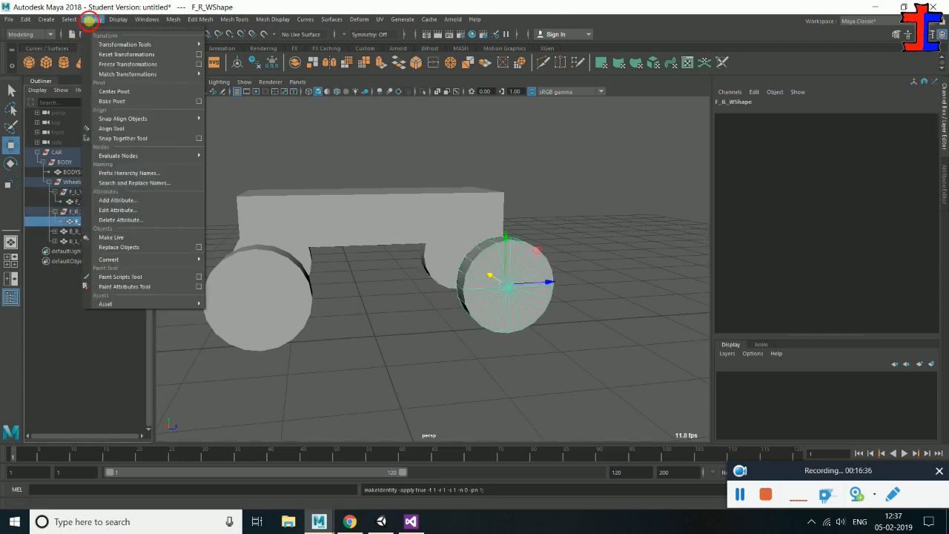
{"action": "left_click", "coordinate": [146, 65]}
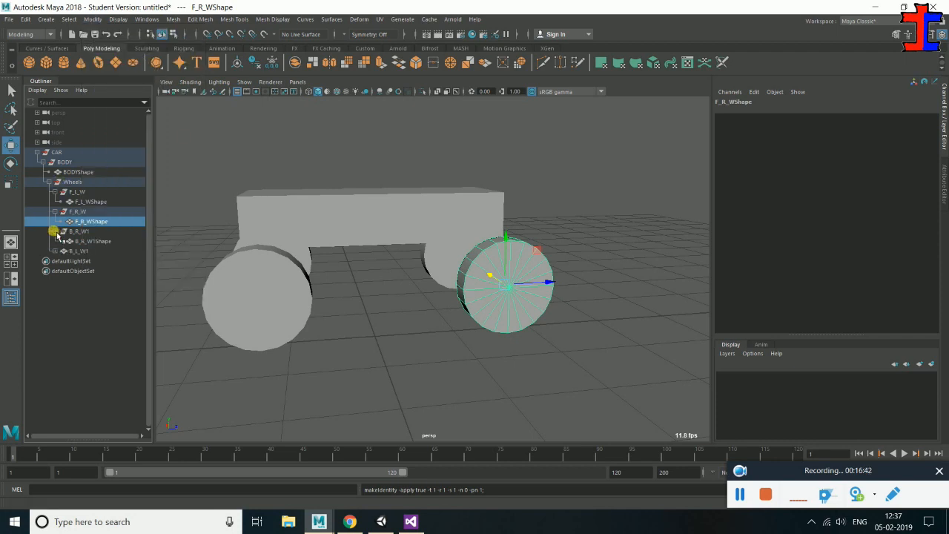
Apply Freeze Transformations to the rear wheel nodes B_R_W1Shape and B_L_W1Shape
{"action": "left_click", "coordinate": [83, 241]}
{"action": "left_click", "coordinate": [93, 19]}
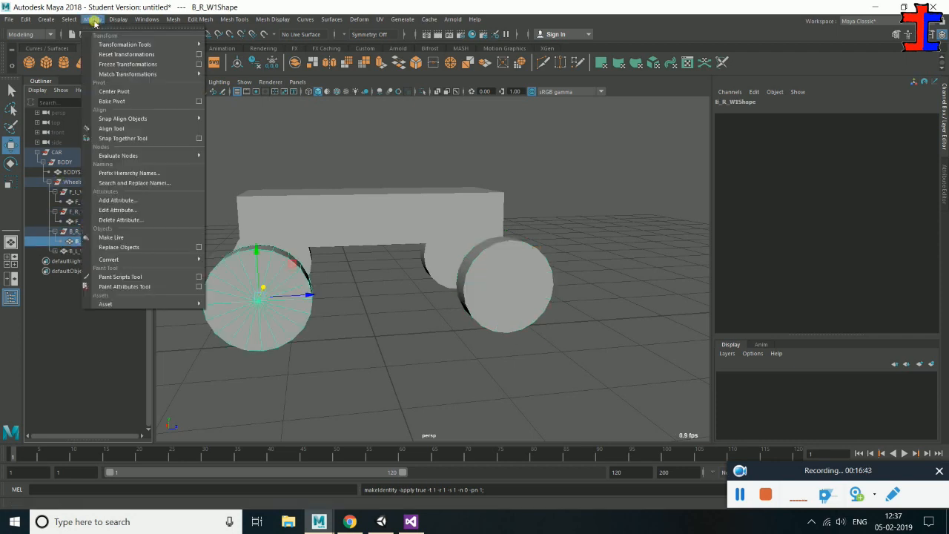
{"action": "left_click", "coordinate": [135, 65]}
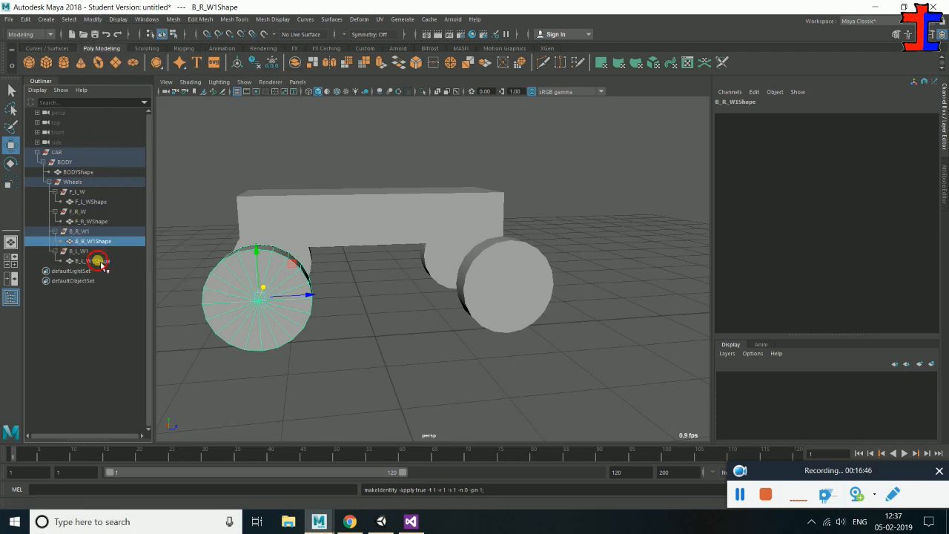
{"action": "left_click", "coordinate": [98, 261]}
{"action": "left_click", "coordinate": [93, 19]}
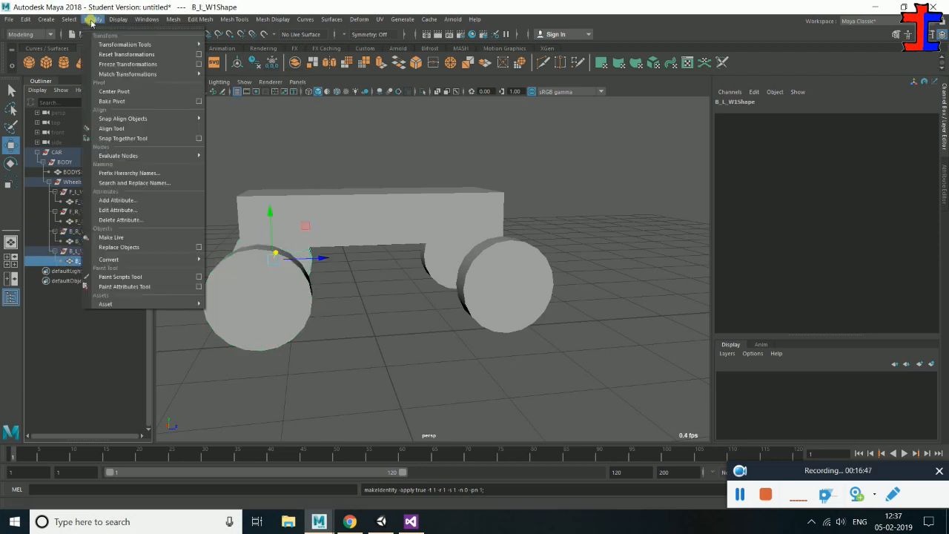
{"action": "left_click", "coordinate": [126, 64]}
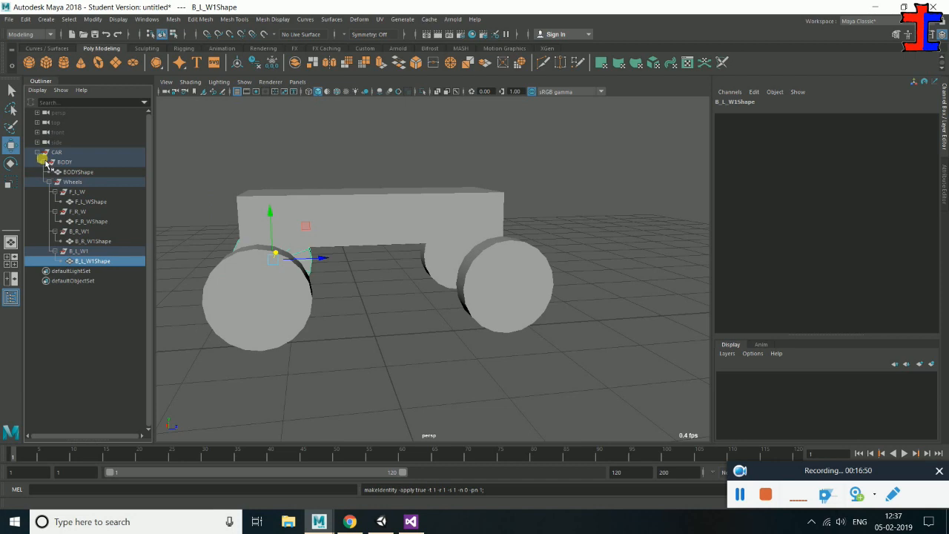
Collapse the CAR group and export the whole scene as OBJ, overwriting CAR.obj on the Desktop
{"action": "left_click", "coordinate": [38, 153]}
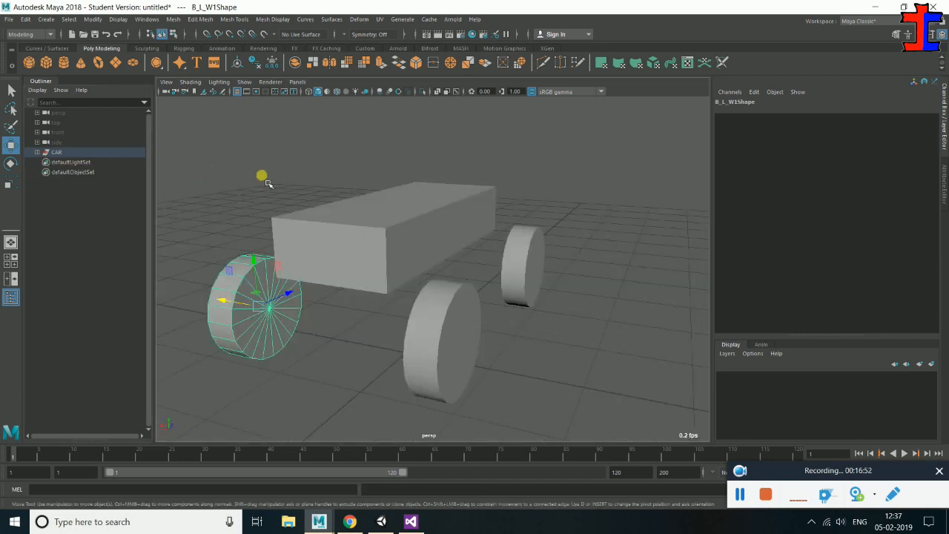
{"action": "left_click", "coordinate": [10, 19]}
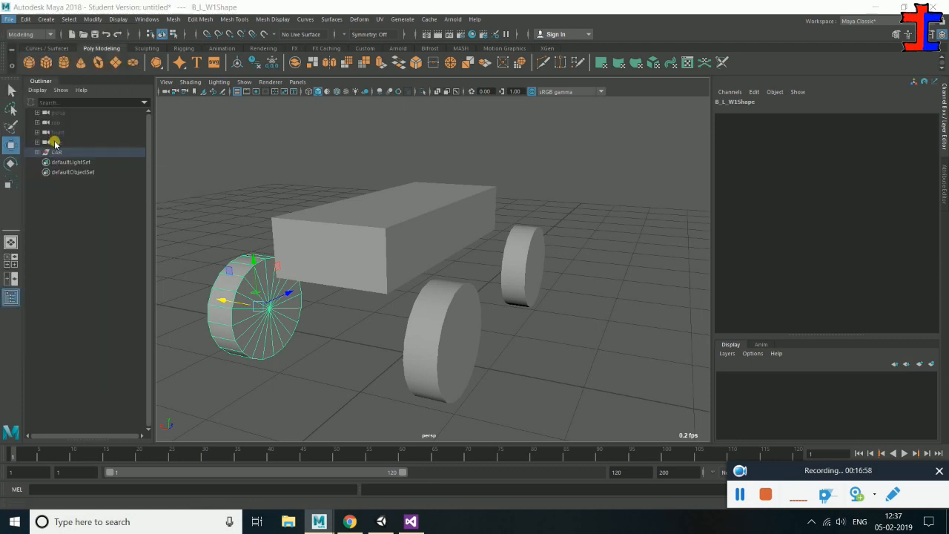
{"action": "left_click", "coordinate": [54, 139]}
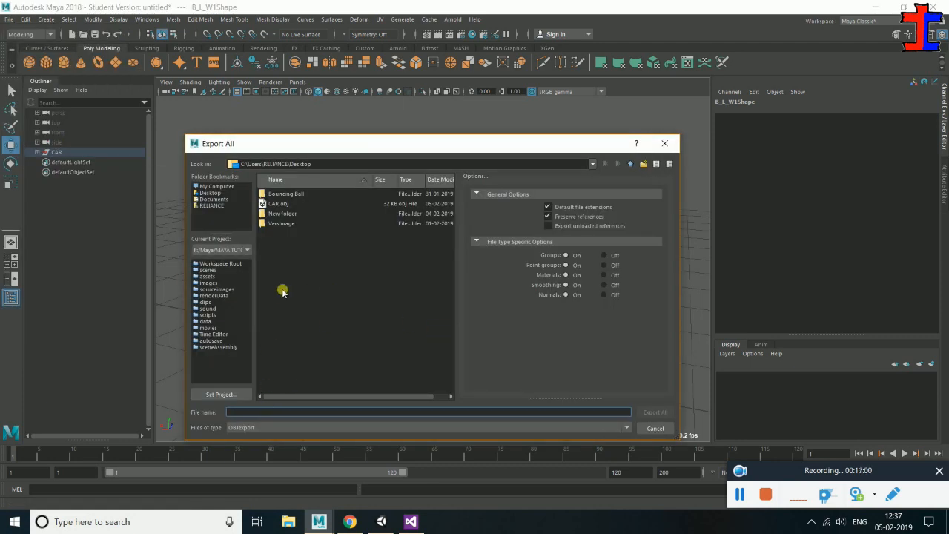
{"action": "left_click", "coordinate": [271, 205]}
{"action": "left_click", "coordinate": [636, 420]}
{"action": "left_click", "coordinate": [410, 307]}
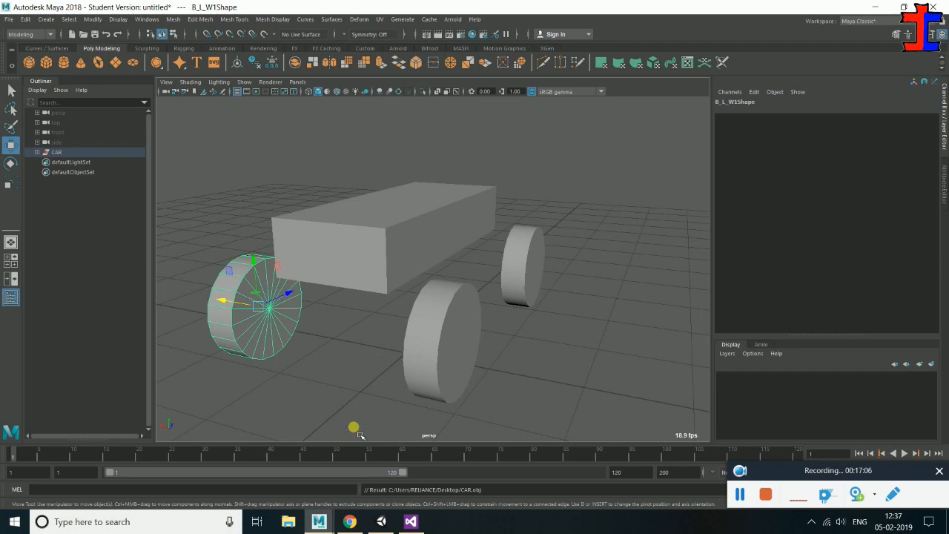
Leave Maya and import the re-exported CAR file from the desktop into the Assets folder of the Unity project
{"action": "left_click", "coordinate": [873, 6]}
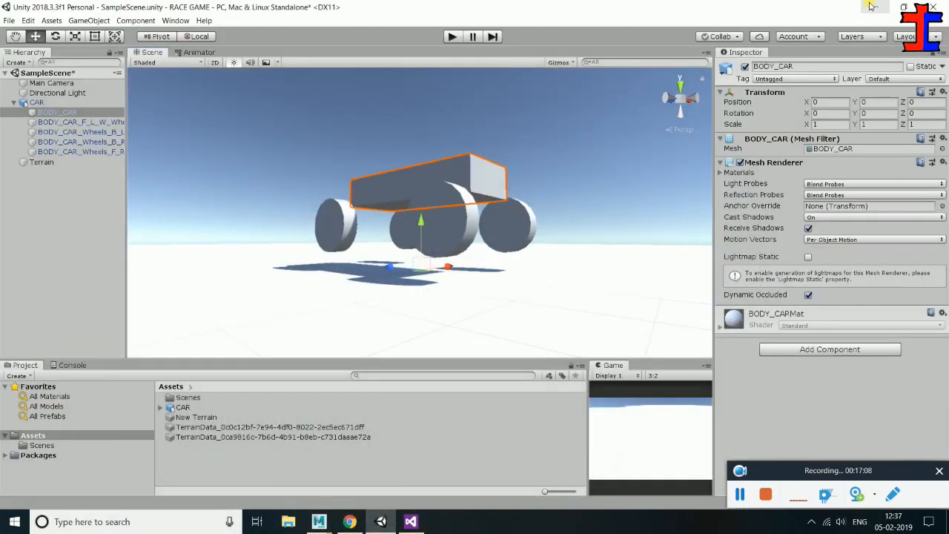
{"action": "left_click", "coordinate": [872, 6]}
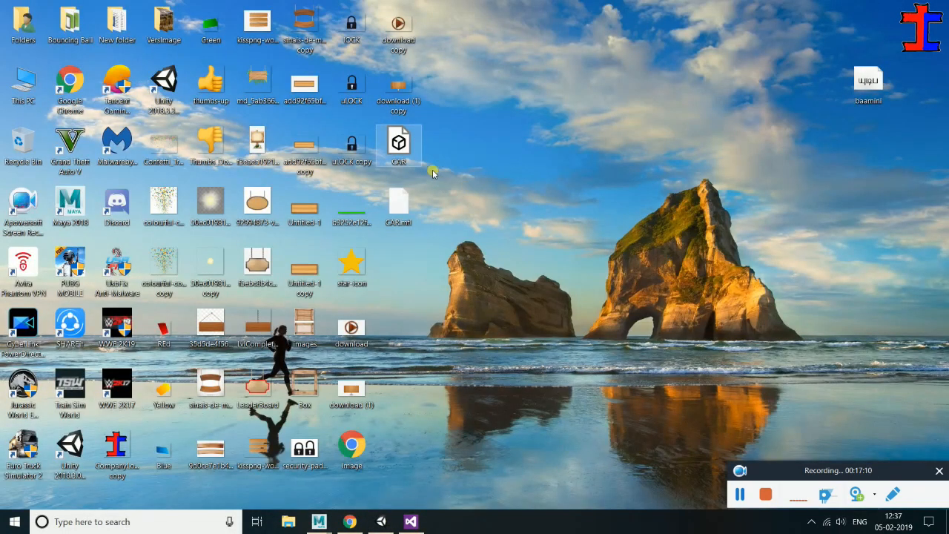
{"action": "left_click_drag", "start_coordinate": [401, 144], "coordinate": [238, 463]}
Delete the old CAR model from the Assets folder and its CAR object from the scene
{"action": "left_click", "coordinate": [183, 408]}
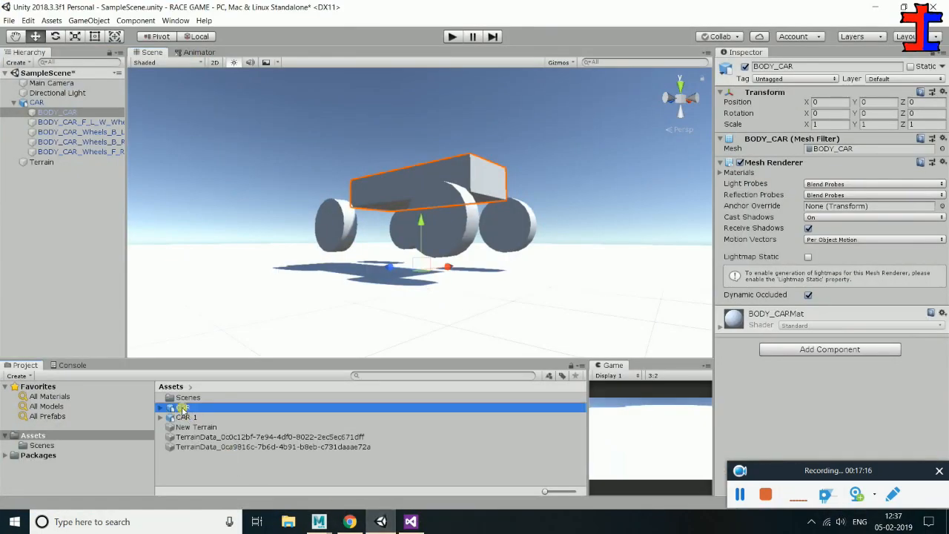
{"action": "key", "text": "Delete"}
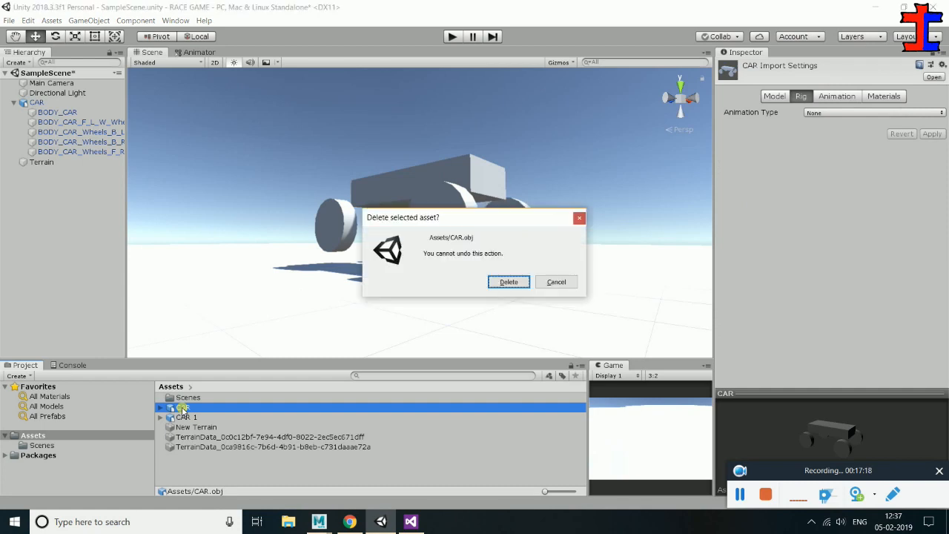
{"action": "left_click", "coordinate": [530, 282]}
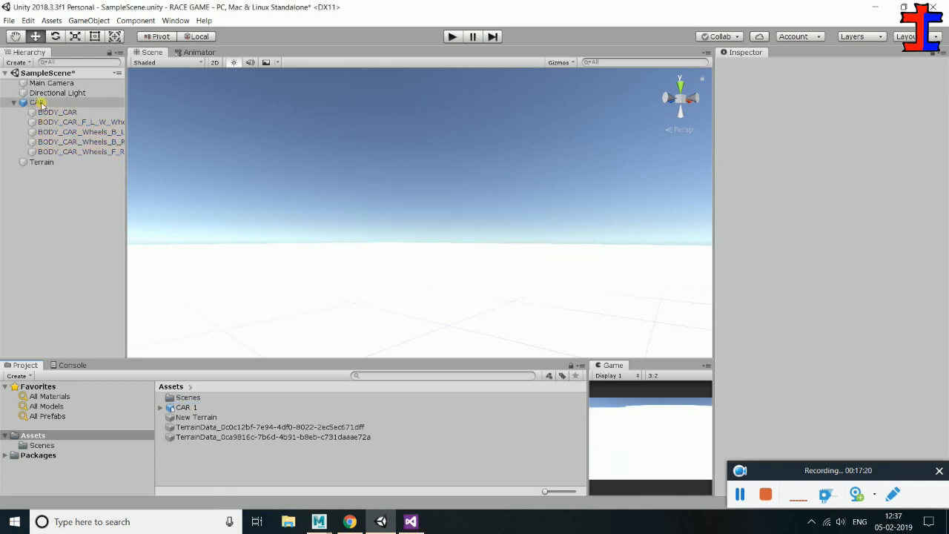
{"action": "left_click", "coordinate": [41, 103]}
{"action": "key", "text": "Delete"}
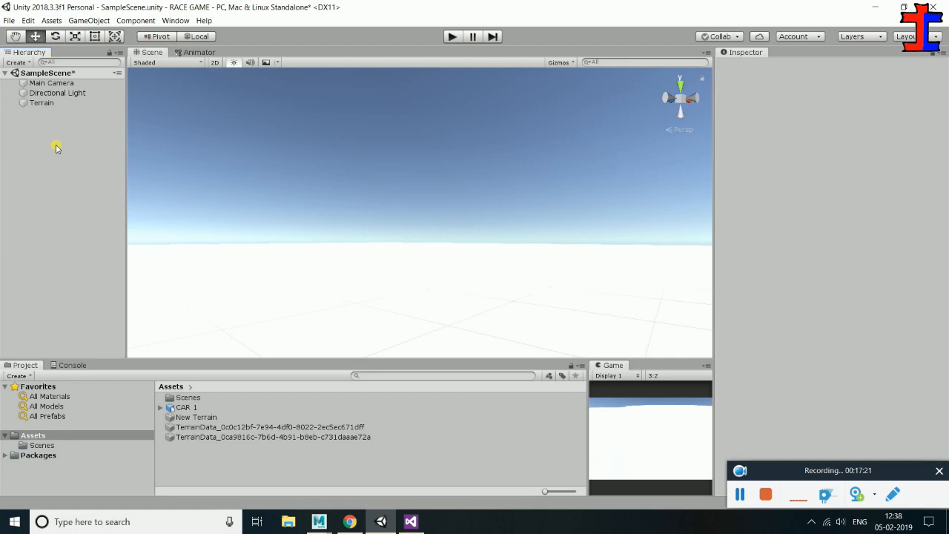
Add the CAR 1 model to the scene and move it onto the terrain at about X 18.3, Z 20.7
{"action": "left_click_drag", "start_coordinate": [195, 412], "coordinate": [43, 178]}
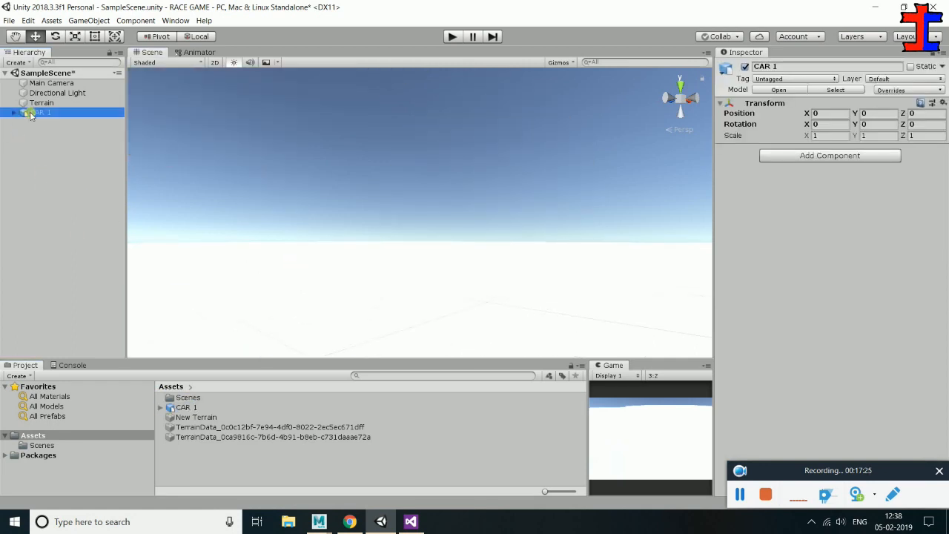
{"action": "left_click", "coordinate": [734, 172]}
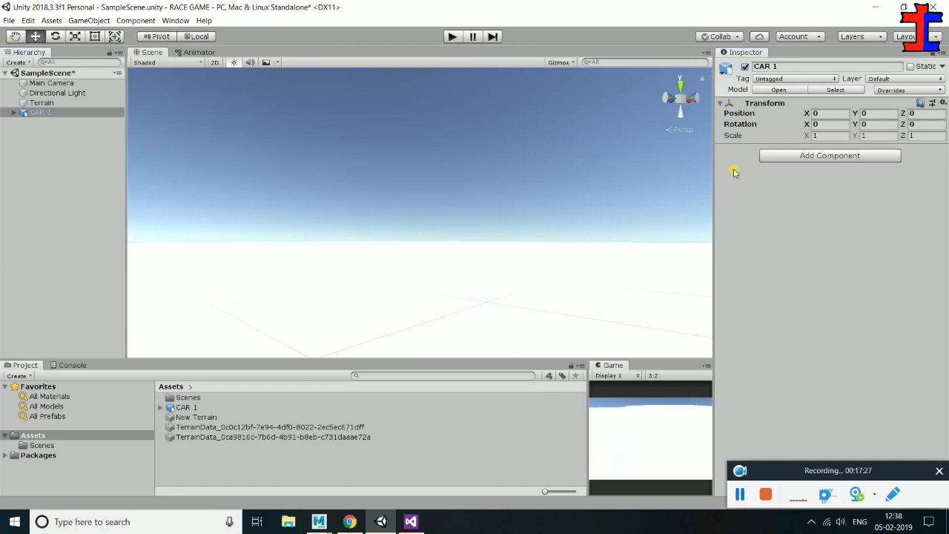
{"action": "left_click", "coordinate": [64, 111]}
{"action": "key", "text": "f"}
{"action": "left_click_drag", "start_coordinate": [389, 220], "coordinate": [337, 321], "text": "alt"}
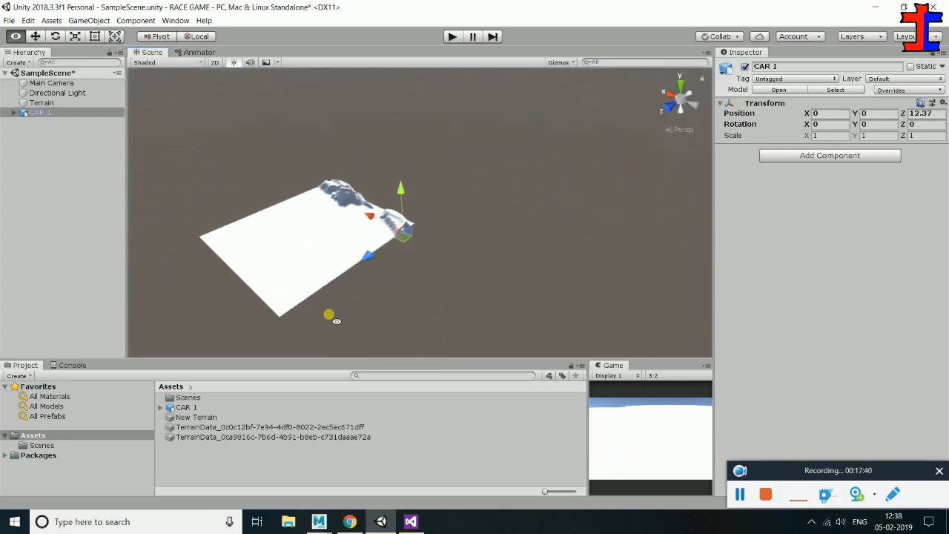
{"action": "left_click", "coordinate": [364, 224]}
{"action": "left_click_drag", "start_coordinate": [368, 216], "coordinate": [348, 207]}
{"action": "left_click_drag", "start_coordinate": [348, 241], "coordinate": [337, 248]}
{"action": "key", "text": "f"}
Examine the car's wheels and body on the terrain from several sides
{"action": "left_click_drag", "start_coordinate": [469, 242], "coordinate": [453, 197], "text": "alt"}
{"action": "left_click", "coordinate": [453, 198]}
{"action": "left_click_drag", "start_coordinate": [499, 253], "coordinate": [464, 238], "text": "alt"}
{"action": "left_click", "coordinate": [353, 235]}
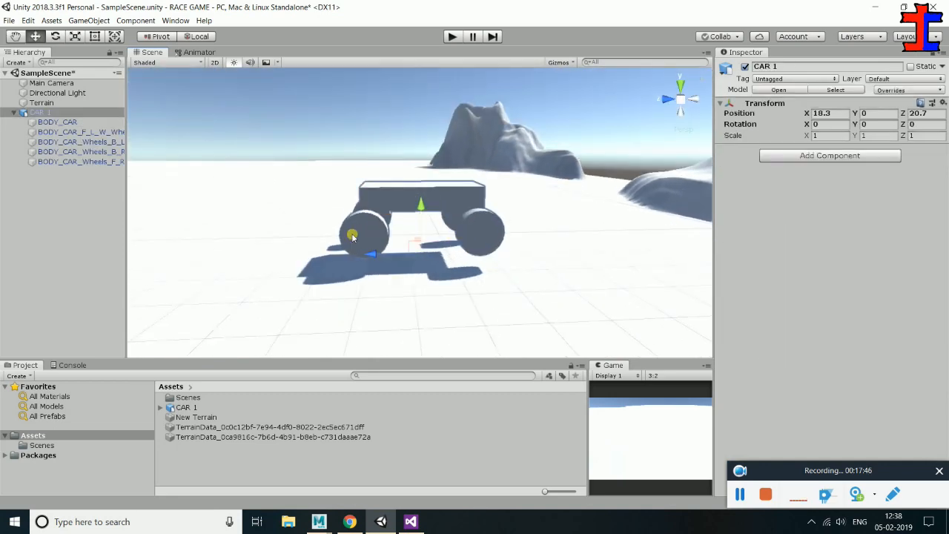
{"action": "left_click", "coordinate": [350, 237]}
{"action": "left_click_drag", "start_coordinate": [295, 230], "coordinate": [415, 232], "text": "alt"}
{"action": "left_click", "coordinate": [370, 231]}
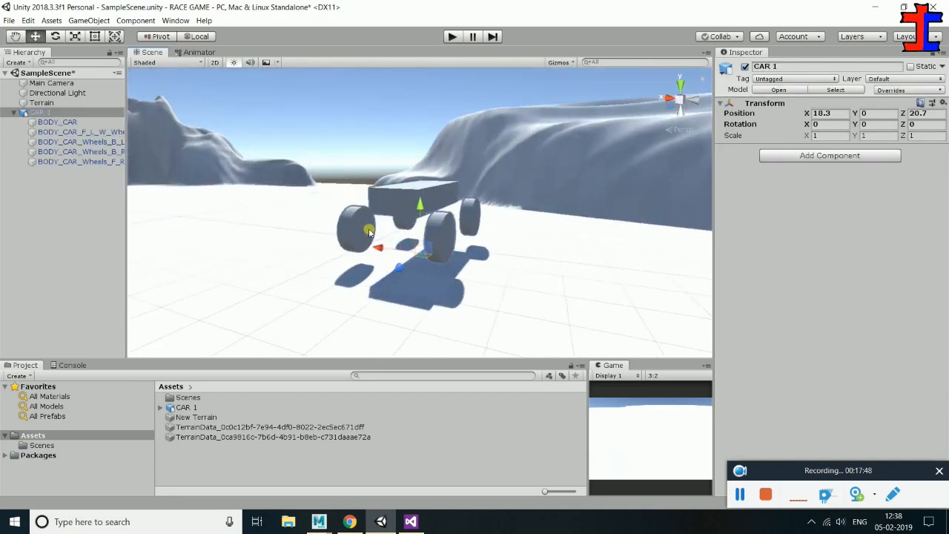
{"action": "mouse_move", "coordinate": [356, 228]}
{"action": "left_mouse_down", "text": "alt"}
{"action": "mouse_move", "coordinate": [311, 229]}
{"action": "mouse_move", "coordinate": [356, 225]}
{"action": "left_mouse_up", "text": "alt"}
{"action": "left_click", "coordinate": [330, 226]}
{"action": "left_click", "coordinate": [355, 235]}
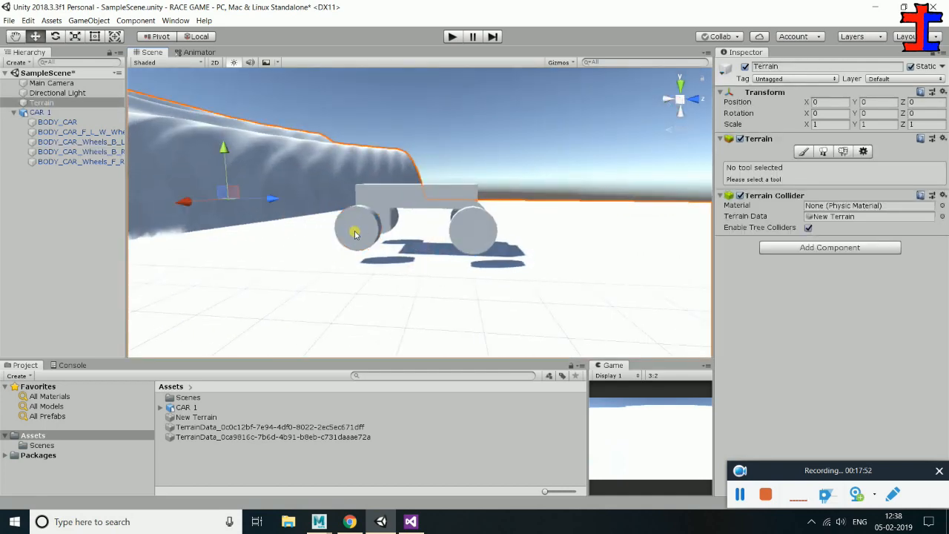
{"action": "left_click_drag", "start_coordinate": [297, 218], "coordinate": [347, 189], "text": "alt"}
{"action": "left_click", "coordinate": [374, 232]}
Check the pivot and transform values of the body and each wheel part inside CAR 1
{"action": "left_click", "coordinate": [46, 123]}
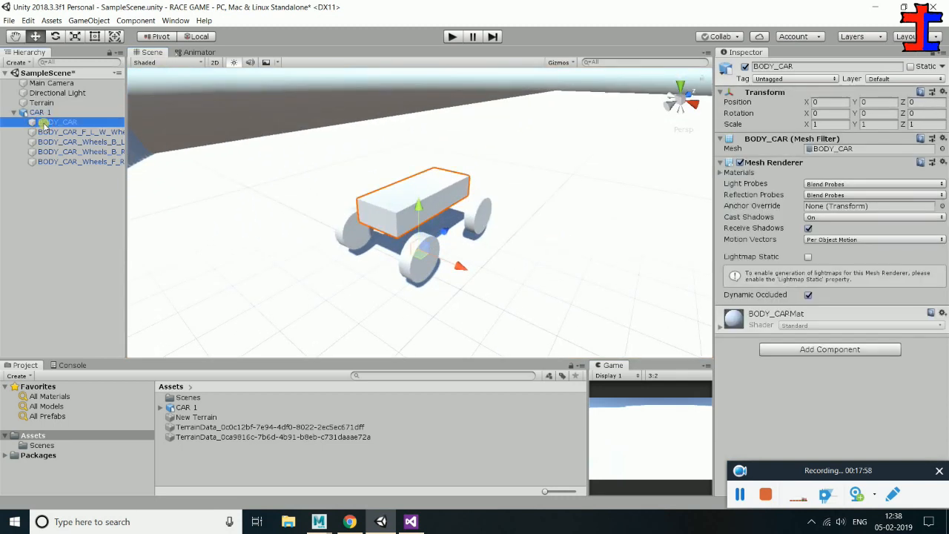
{"action": "left_click", "coordinate": [53, 132]}
{"action": "left_click", "coordinate": [53, 141]}
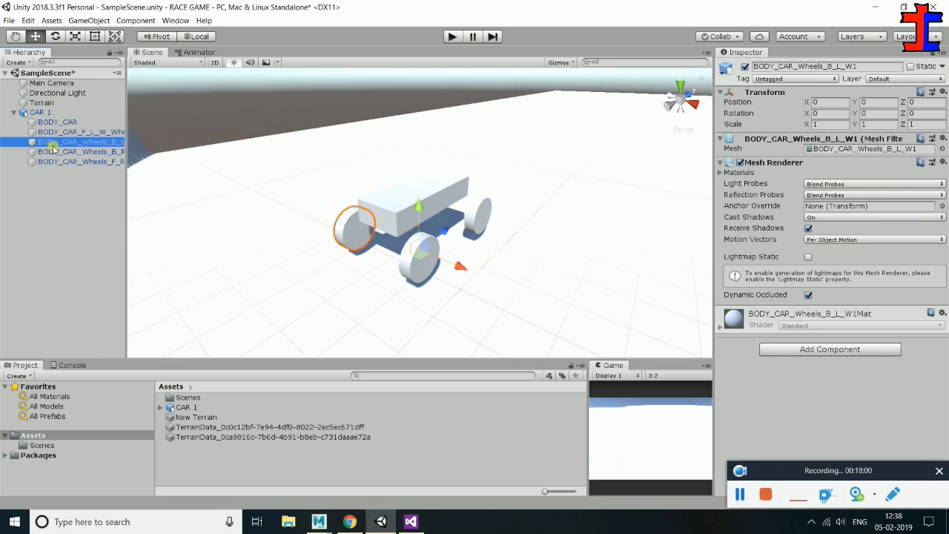
{"action": "left_click", "coordinate": [53, 152]}
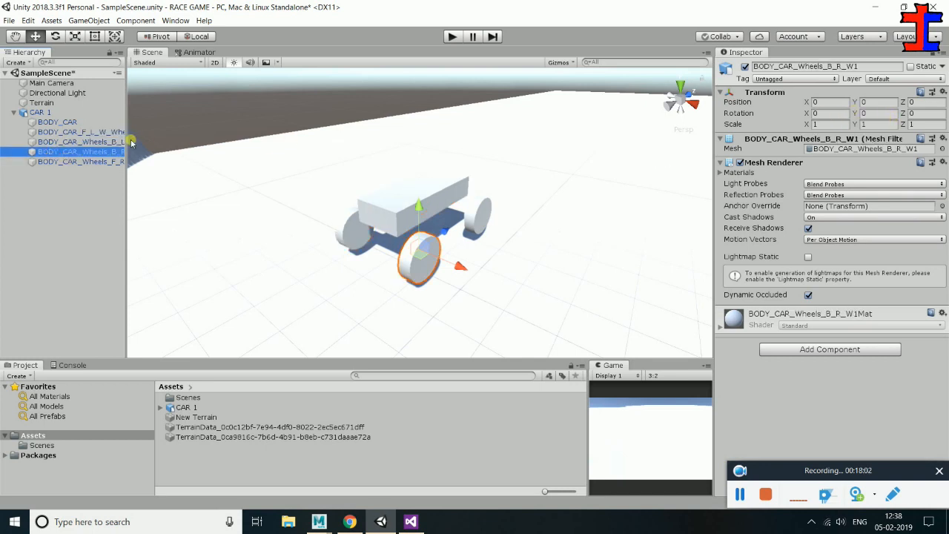
{"action": "left_click", "coordinate": [73, 160]}
{"action": "left_click", "coordinate": [65, 123]}
{"action": "left_click", "coordinate": [45, 112]}
{"action": "mouse_move", "coordinate": [428, 170]}
{"action": "left_mouse_down", "text": "alt"}
{"action": "mouse_move", "coordinate": [383, 198]}
{"action": "mouse_move", "coordinate": [420, 170]}
{"action": "left_mouse_up", "text": "alt"}
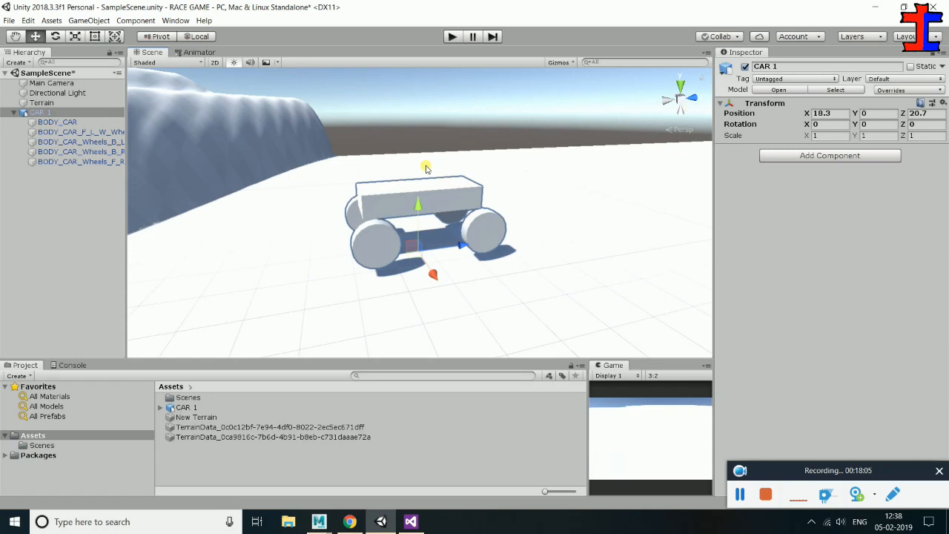
{"action": "left_click", "coordinate": [13, 112]}
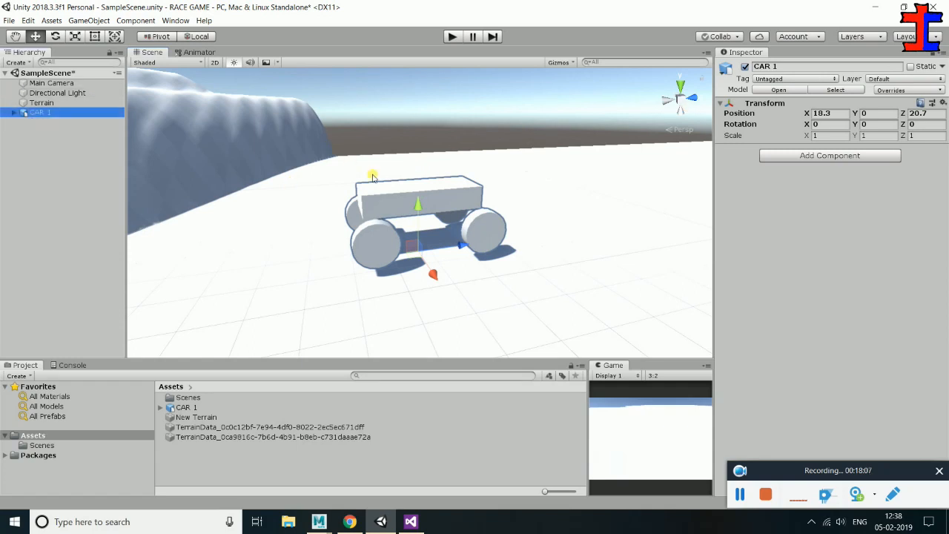
{"action": "left_click_drag", "start_coordinate": [632, 198], "coordinate": [459, 216], "text": "alt"}
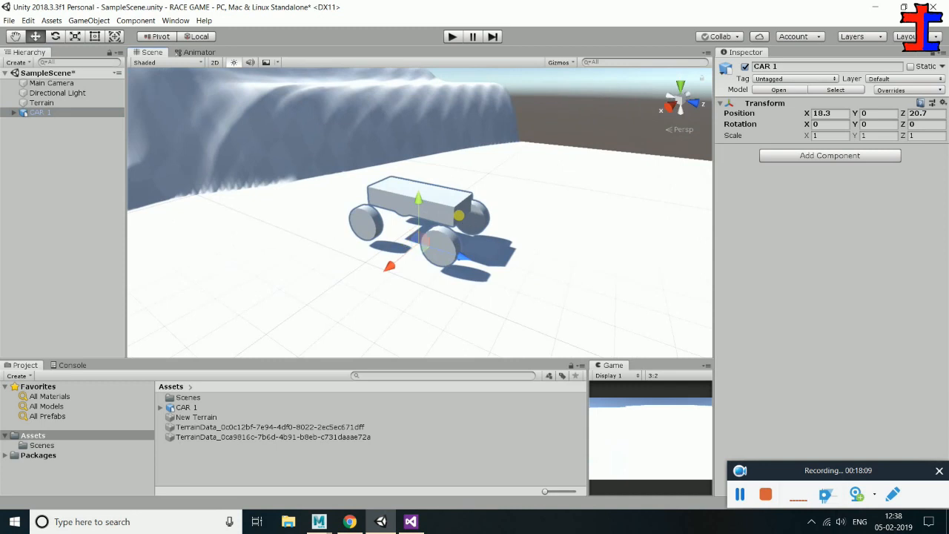
Create a C# script named CorControl in the Assets folder
{"action": "right_click", "coordinate": [21, 435]}
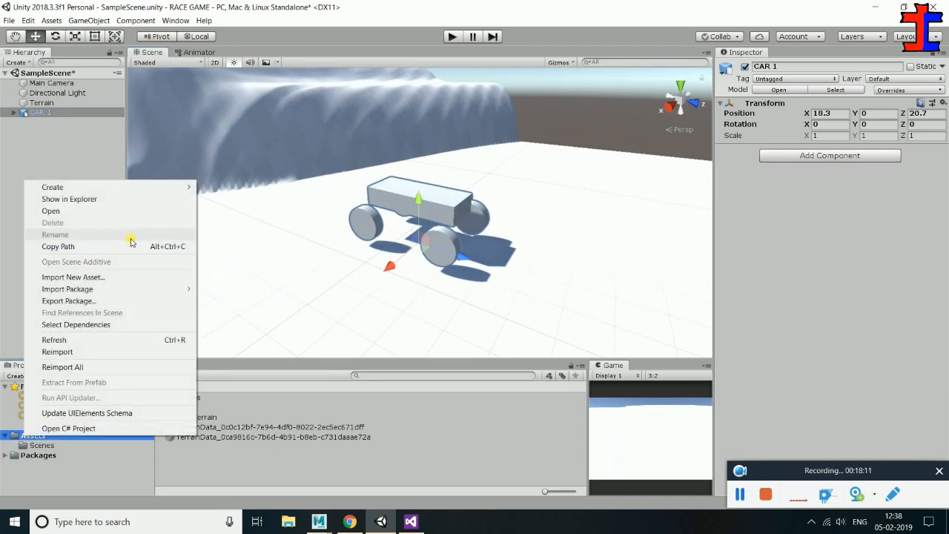
{"action": "mouse_move", "coordinate": [155, 188]}
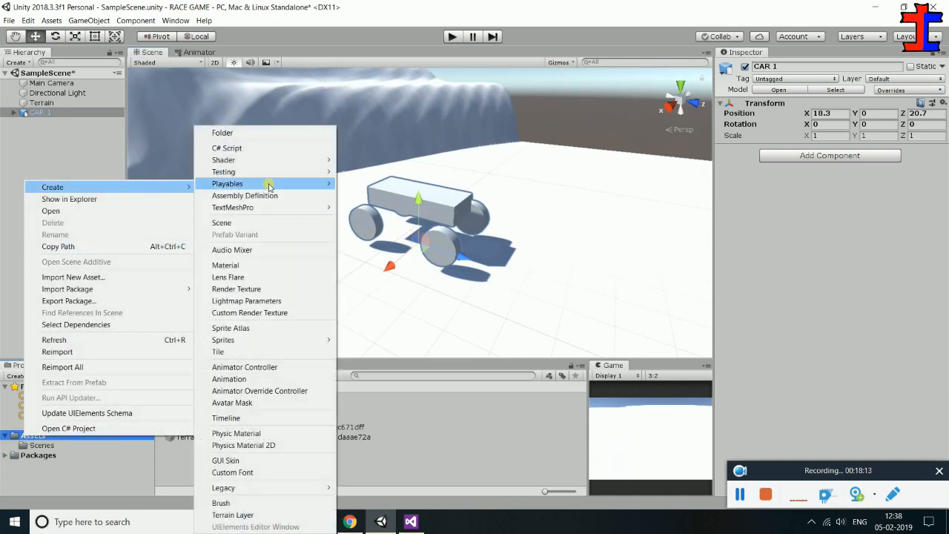
{"action": "left_click", "coordinate": [275, 147]}
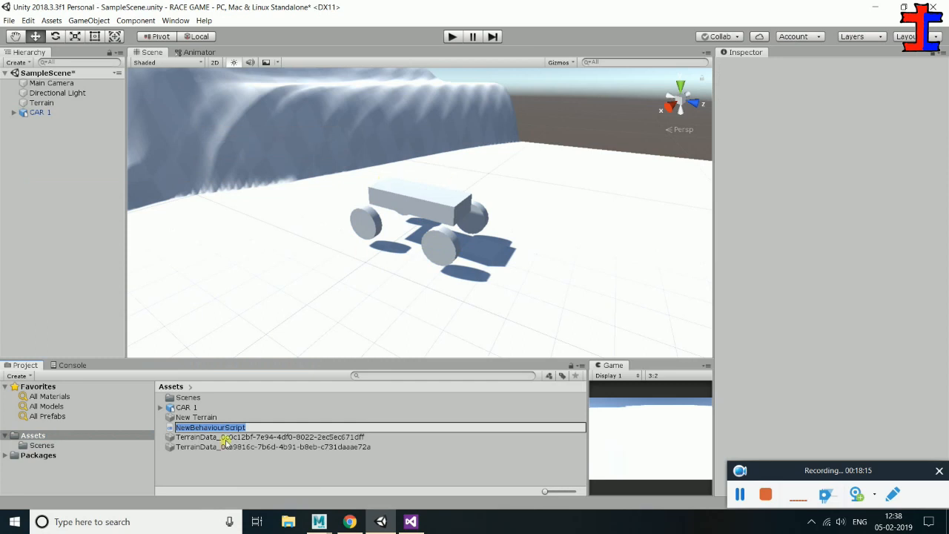
{"action": "type", "text": "Control"}
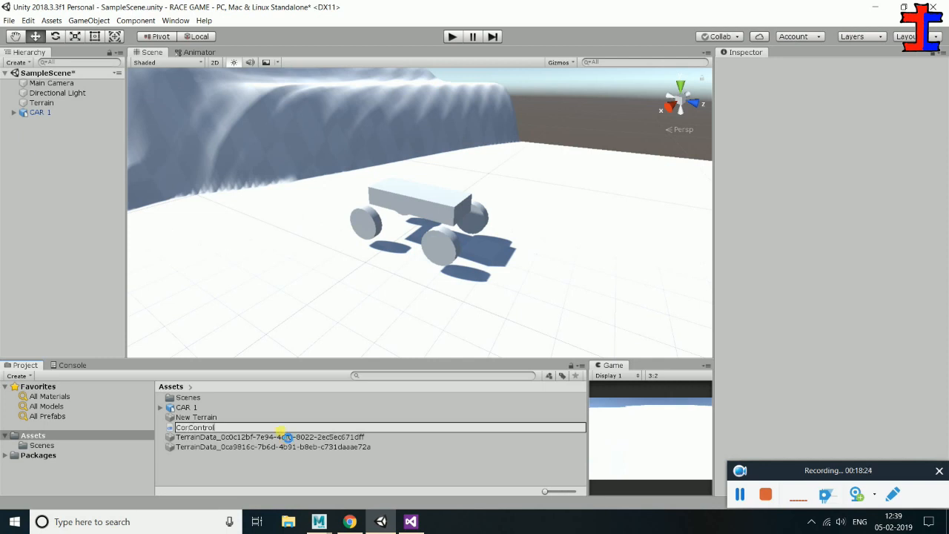
{"action": "key", "text": "Return"}
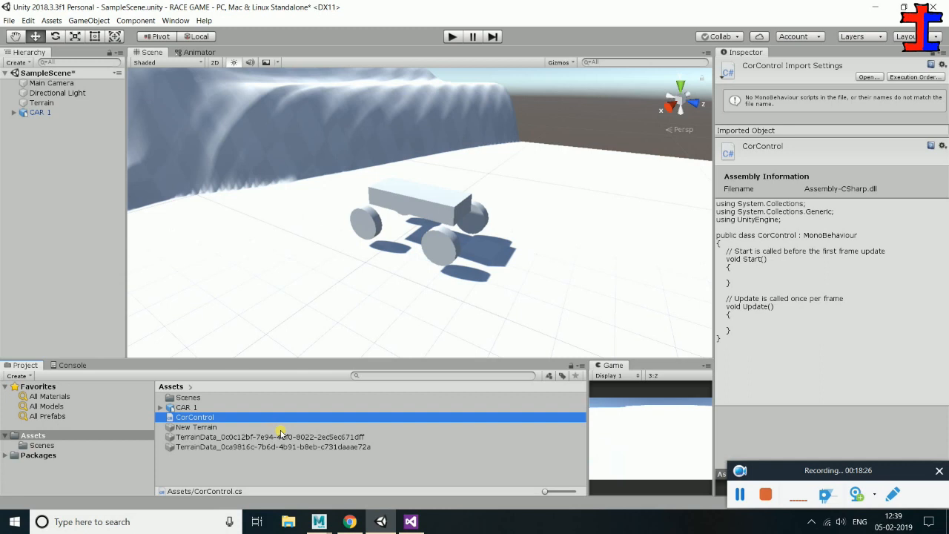
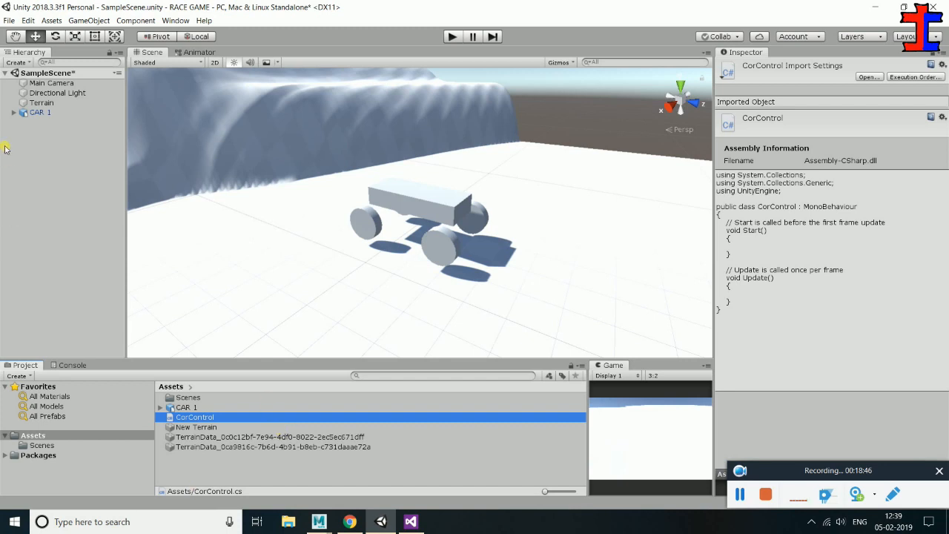
Review the body and each wheel part inside CAR 1 one after another
{"action": "left_click", "coordinate": [13, 113]}
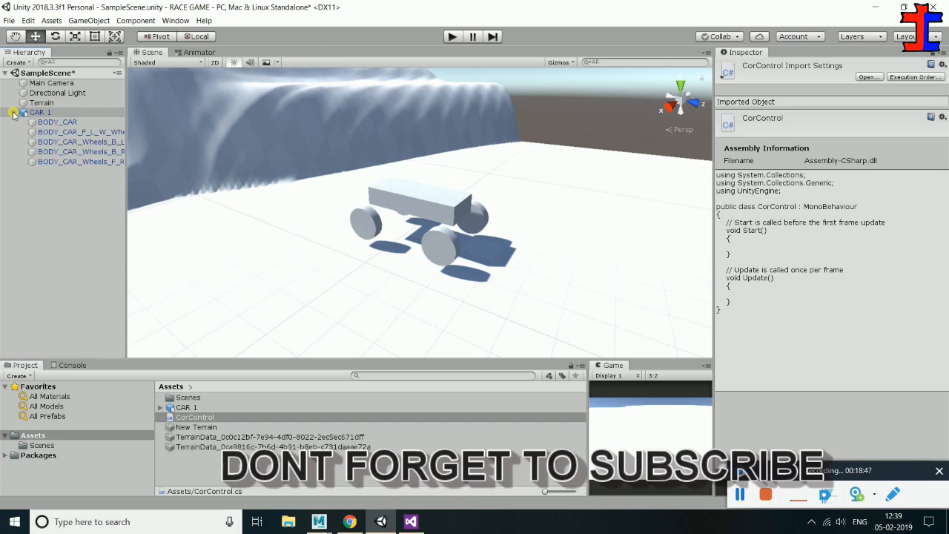
{"action": "left_click", "coordinate": [58, 121]}
{"action": "left_click", "coordinate": [59, 132]}
{"action": "left_click", "coordinate": [61, 142]}
{"action": "left_click", "coordinate": [61, 151]}
{"action": "left_click", "coordinate": [62, 161]}
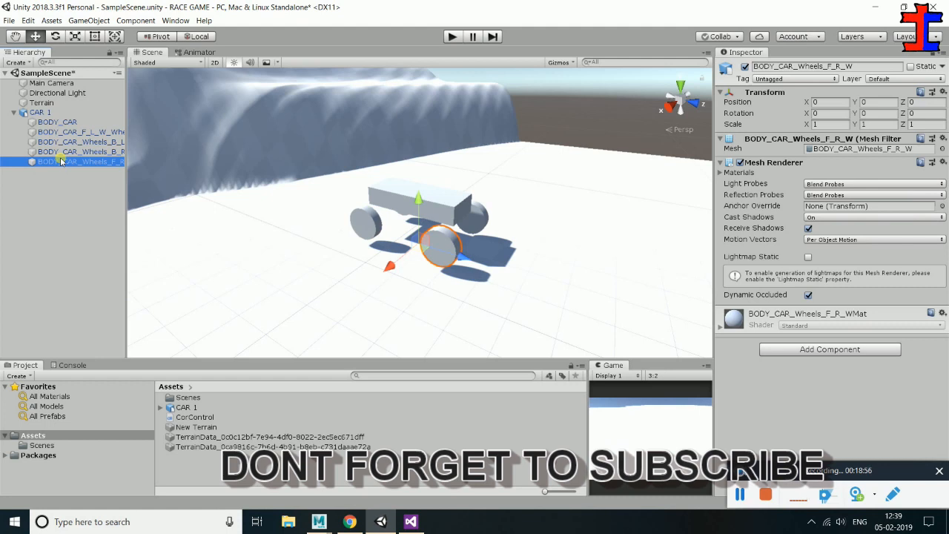
Add a Wheel Collider component to all four wheel parts of CAR 1 at once
{"action": "left_click", "coordinate": [78, 132]}
{"action": "left_click", "coordinate": [78, 161], "text": "shift"}
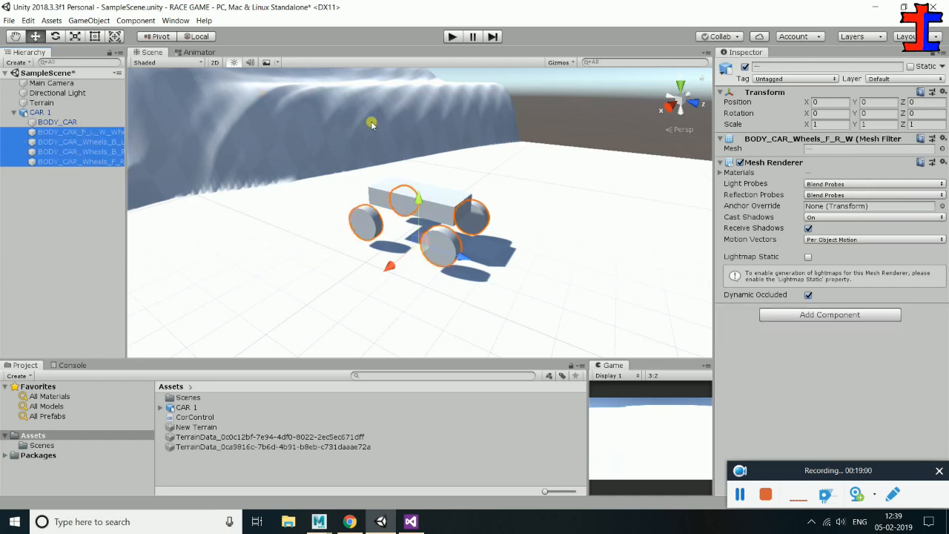
{"action": "left_click_drag", "start_coordinate": [534, 219], "coordinate": [638, 233], "text": "alt"}
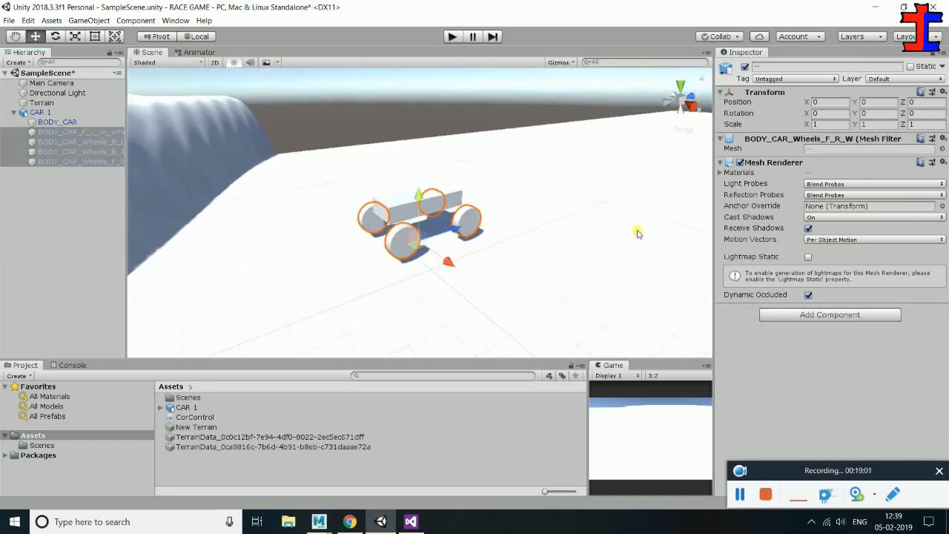
{"action": "left_click", "coordinate": [831, 315]}
{"action": "type", "text": "b"}
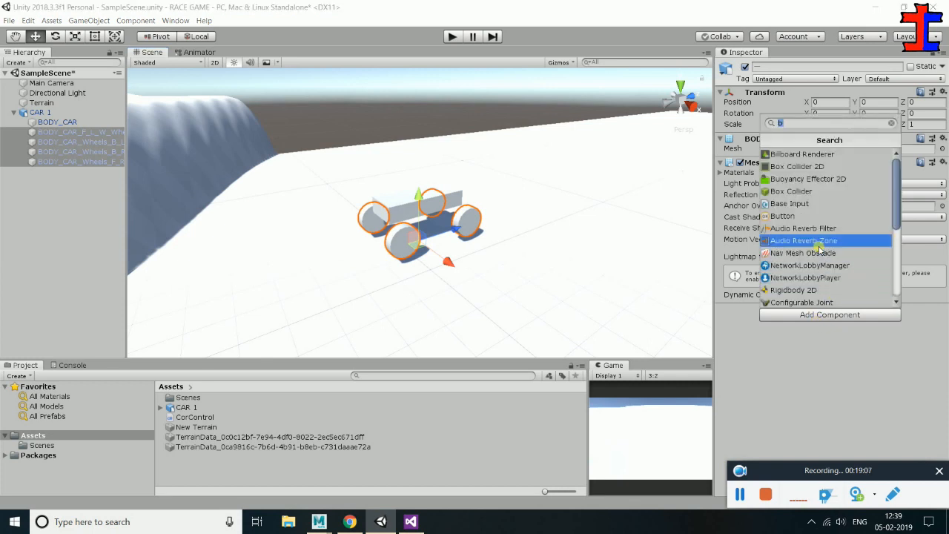
{"action": "type", "text": "w"}
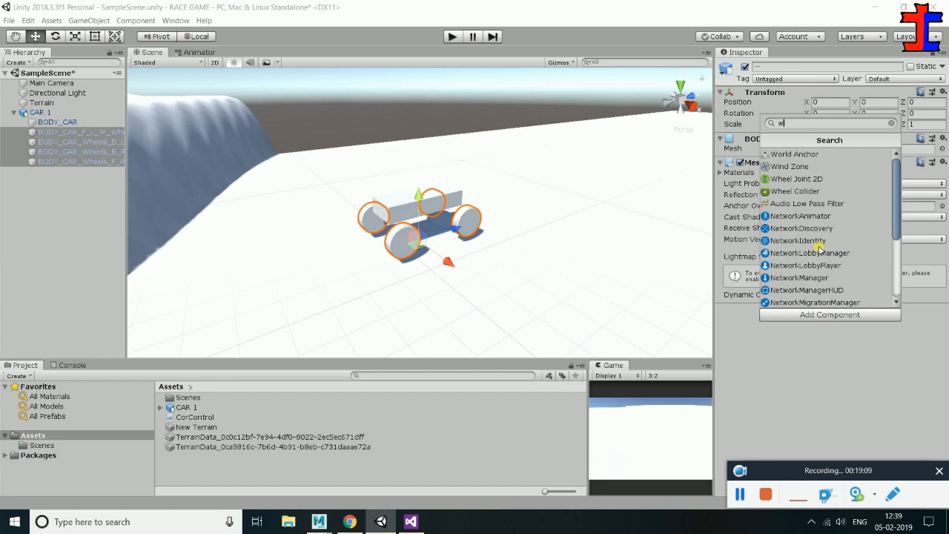
{"action": "type", "text": "he"}
{"action": "left_click", "coordinate": [820, 166]}
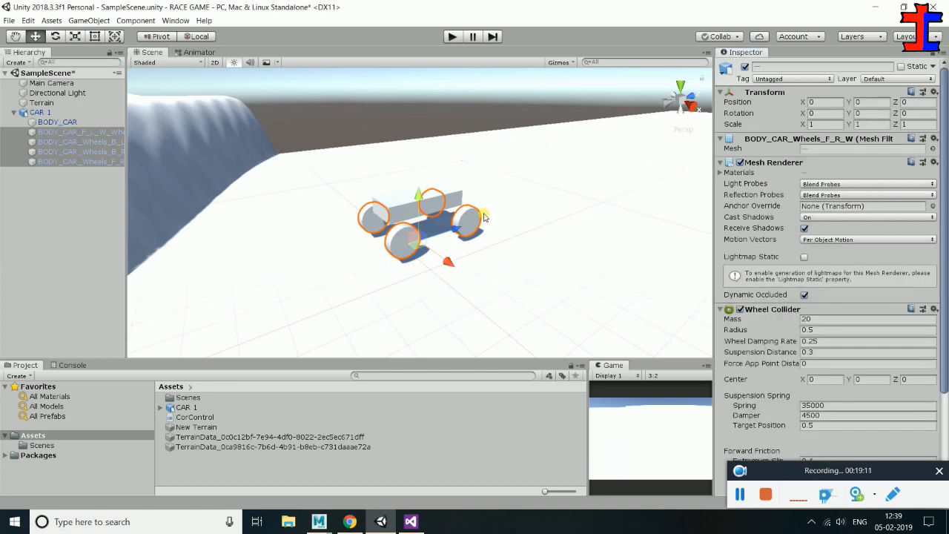
Inspect the back and front-left wheels one by one to see where their Wheel Colliders sit on the car
{"action": "scroll", "coordinate": [326, 266], "scroll_direction": "up", "scroll_amount": 7}
{"action": "left_click_drag", "start_coordinate": [565, 259], "coordinate": [345, 207], "text": "alt"}
{"action": "left_click_drag", "start_coordinate": [564, 262], "coordinate": [249, 252], "text": "alt"}
{"action": "left_click", "coordinate": [72, 144]}
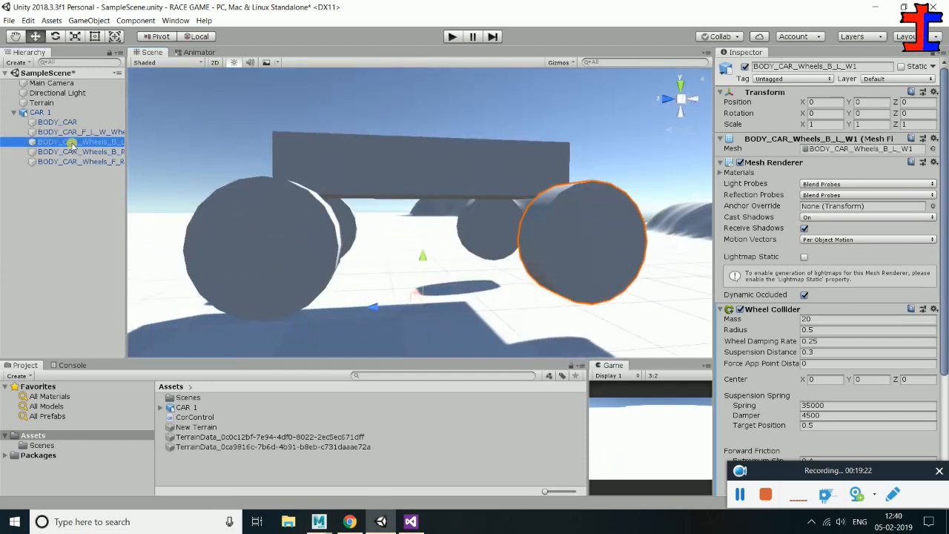
{"action": "left_click", "coordinate": [72, 152]}
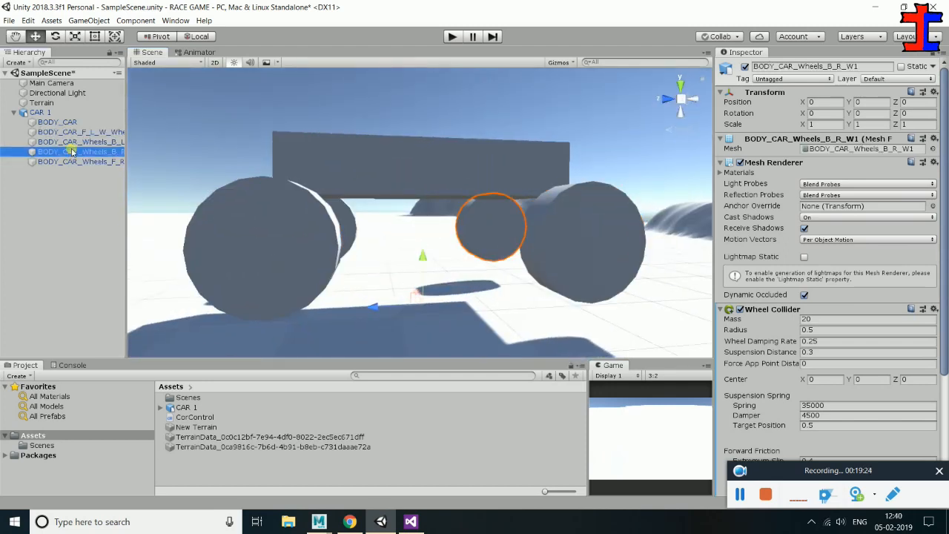
{"action": "left_click", "coordinate": [71, 132]}
{"action": "left_click_drag", "start_coordinate": [259, 240], "coordinate": [697, 250], "text": "alt"}
{"action": "scroll", "coordinate": [426, 220], "scroll_direction": "down", "scroll_amount": 3}
{"action": "left_click", "coordinate": [26, 154]}
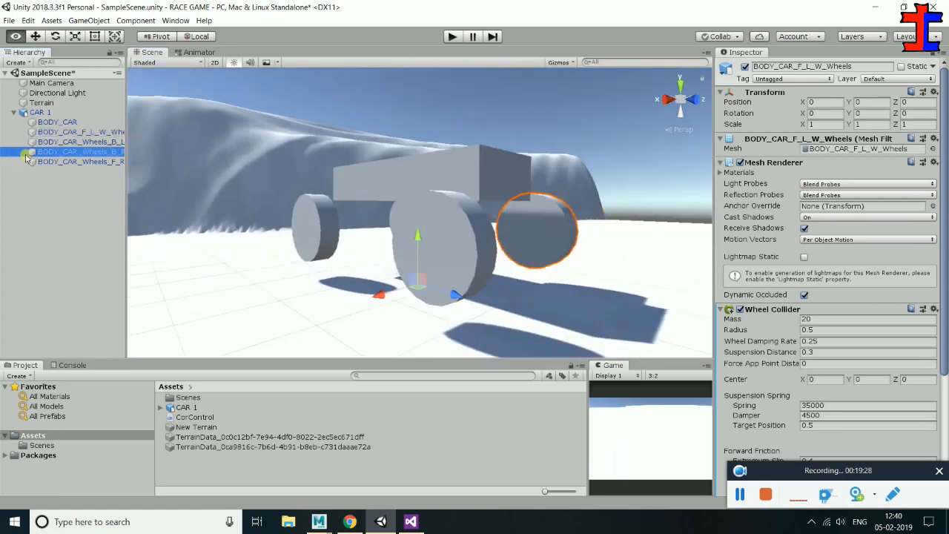
{"action": "left_click_drag", "start_coordinate": [26, 157], "coordinate": [34, 156]}
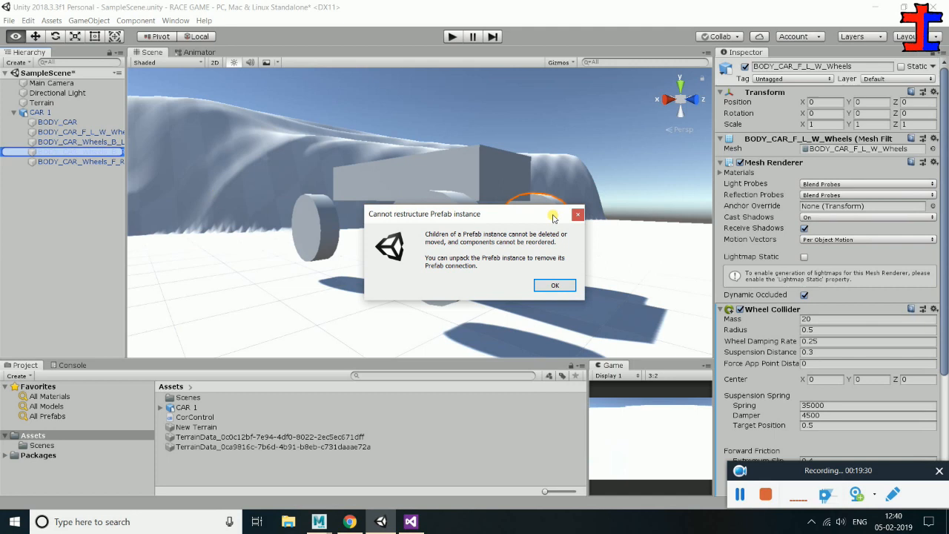
{"action": "left_click", "coordinate": [578, 215]}
Add a Rigidbody component to BODY_CAR
{"action": "double_click", "coordinate": [65, 121]}
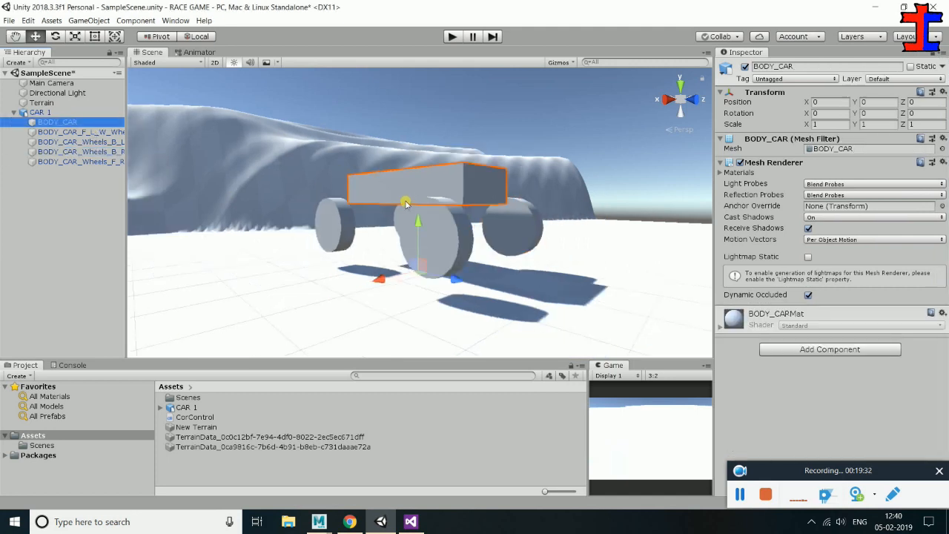
{"action": "left_click", "coordinate": [819, 352]}
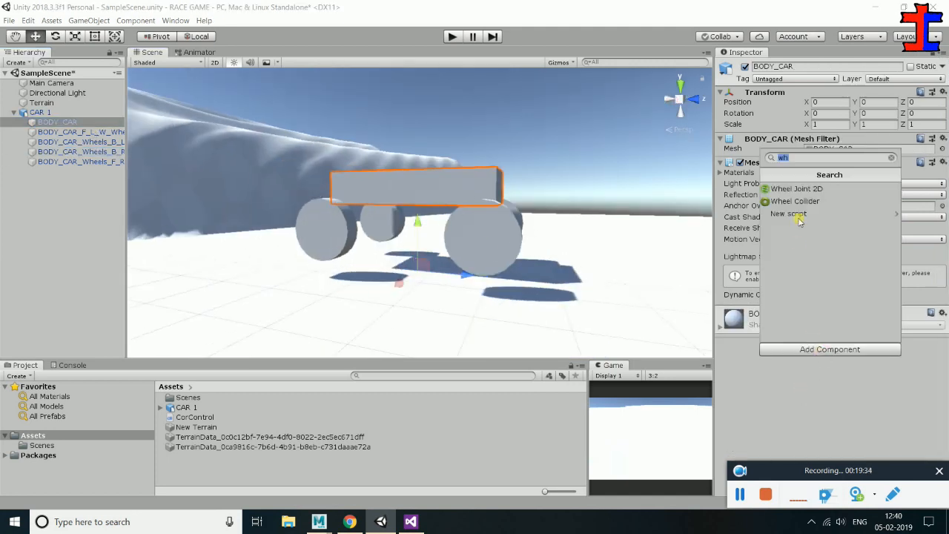
{"action": "type", "text": "re"}
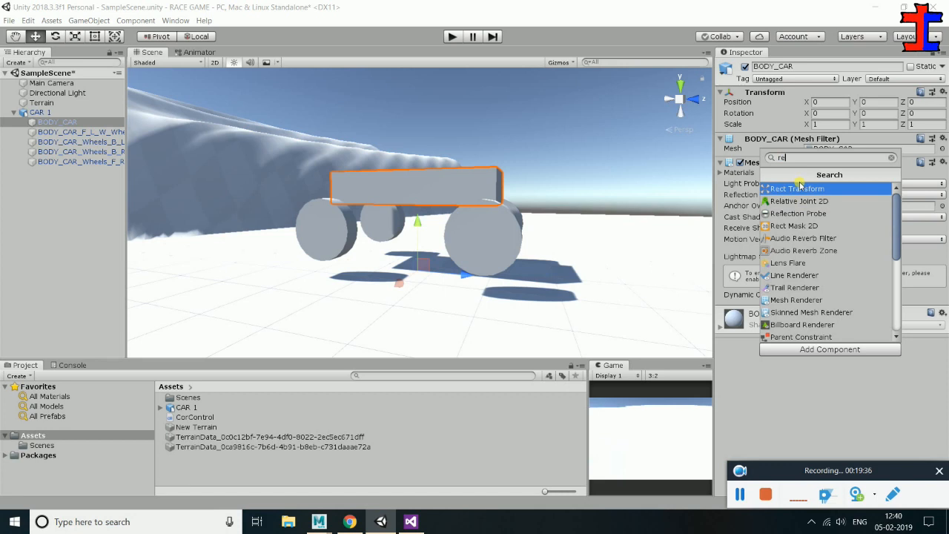
{"action": "key", "text": "BackSpace"}
{"action": "type", "text": "i"}
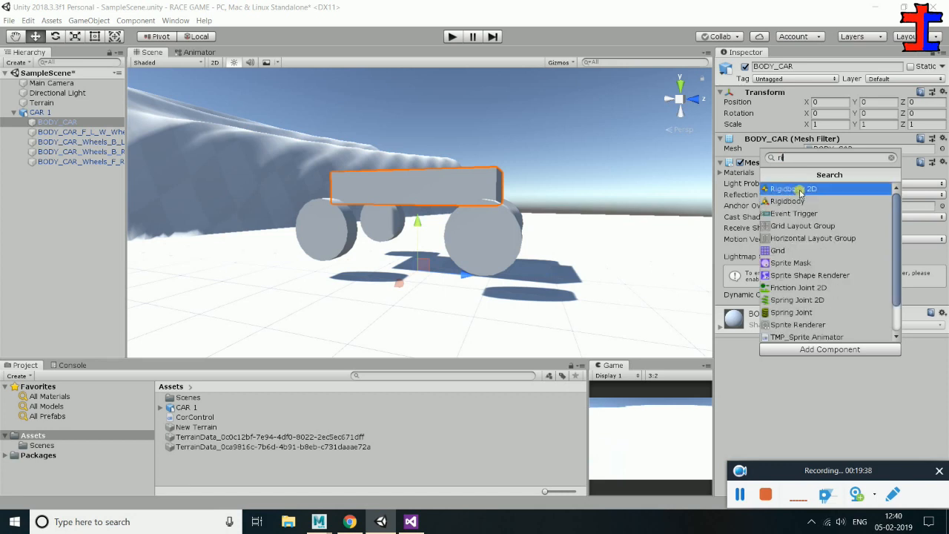
{"action": "left_click", "coordinate": [788, 201]}
Examine the back-right wheel and the position of its collider relative to the wheel mesh
{"action": "scroll", "coordinate": [374, 281], "scroll_direction": "down", "scroll_amount": 1}
{"action": "left_click_drag", "start_coordinate": [374, 282], "coordinate": [434, 284], "text": "alt"}
{"action": "double_click", "coordinate": [77, 152]}
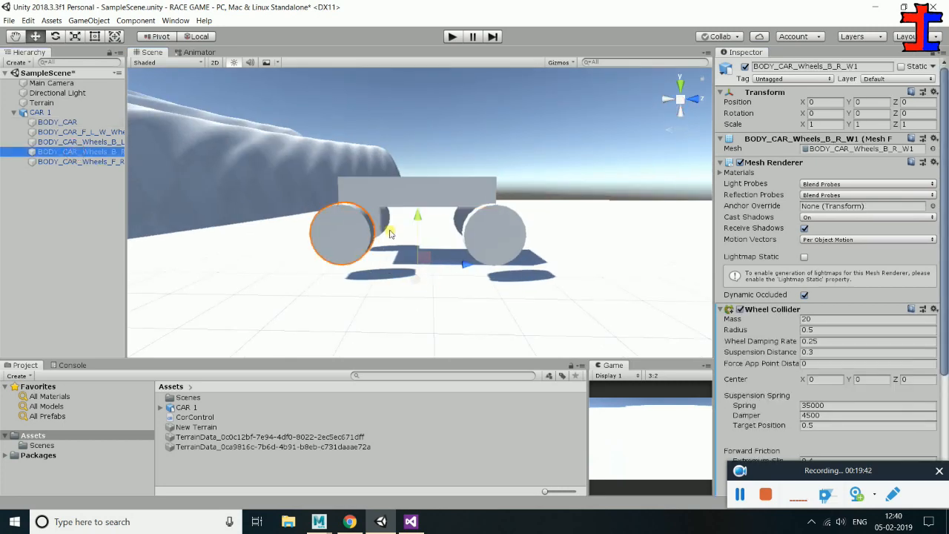
{"action": "left_click_drag", "start_coordinate": [408, 288], "coordinate": [492, 242], "text": "alt"}
{"action": "left_click", "coordinate": [65, 152]}
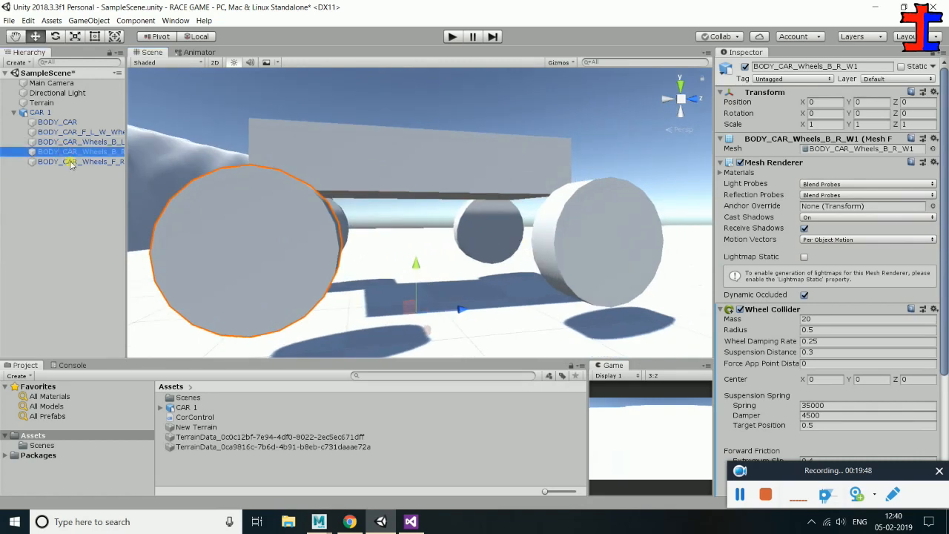
{"action": "left_click", "coordinate": [407, 295]}
Set the Wheel Collider radius of the back-left wheel to 2.32
{"action": "left_click", "coordinate": [52, 144]}
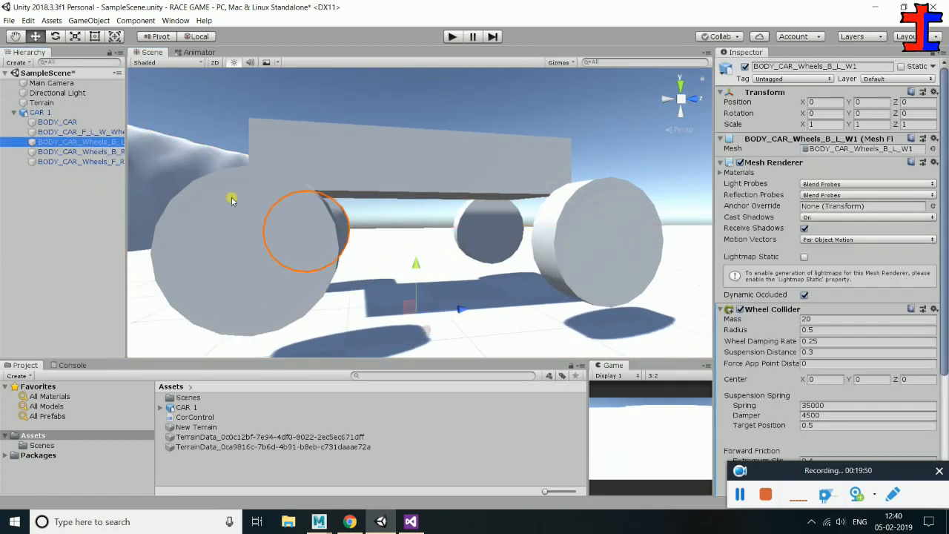
{"action": "key", "text": "f"}
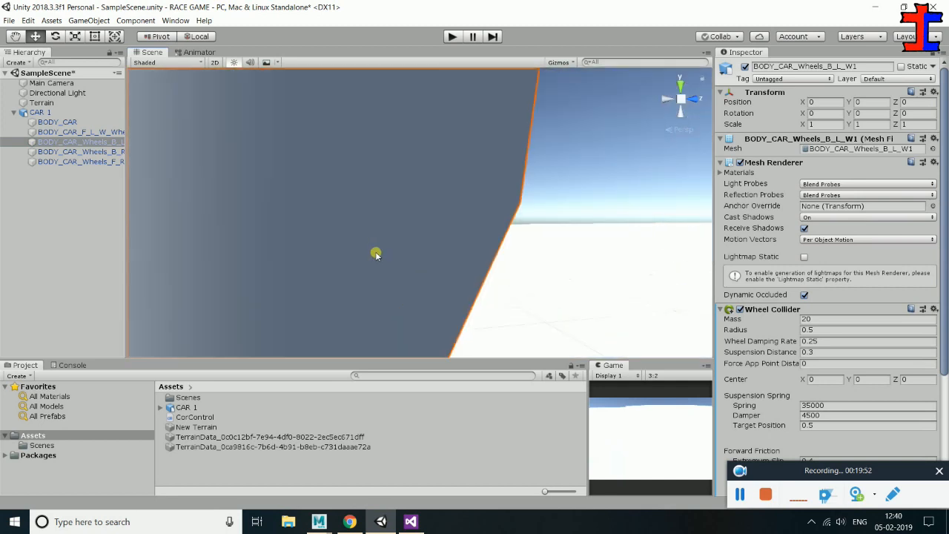
{"action": "left_click_drag", "start_coordinate": [329, 258], "coordinate": [551, 253], "text": "alt"}
{"action": "scroll", "coordinate": [551, 252], "scroll_direction": "down", "scroll_amount": 2}
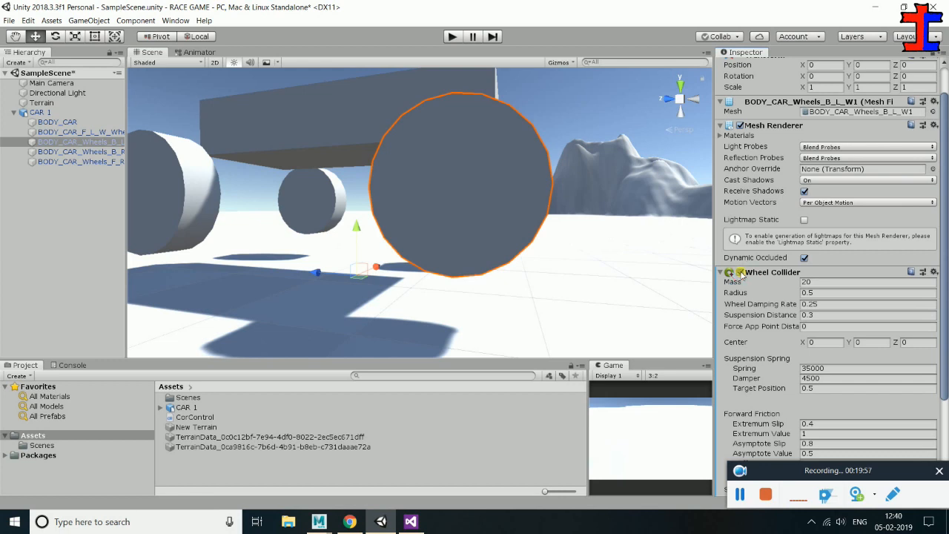
{"action": "left_click", "coordinate": [807, 293]}
{"action": "type", "text": "1.2"}
{"action": "scroll", "coordinate": [543, 229], "scroll_direction": "down", "scroll_amount": 5}
{"action": "scroll", "coordinate": [472, 222], "scroll_direction": "up", "scroll_amount": 8}
{"action": "middle_click", "coordinate": [402, 217]}
{"action": "scroll", "coordinate": [403, 216], "scroll_direction": "down", "scroll_amount": 5}
{"action": "scroll", "coordinate": [403, 217], "scroll_direction": "down", "scroll_amount": 4}
{"action": "left_click_drag", "start_coordinate": [403, 214], "coordinate": [491, 279], "text": "alt"}
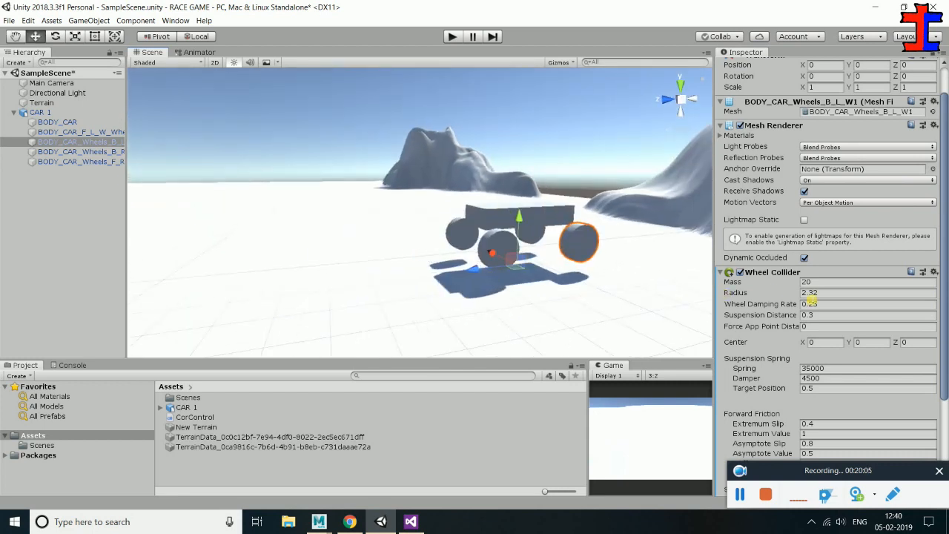
{"action": "left_click_drag", "start_coordinate": [795, 297], "coordinate": [835, 269]}
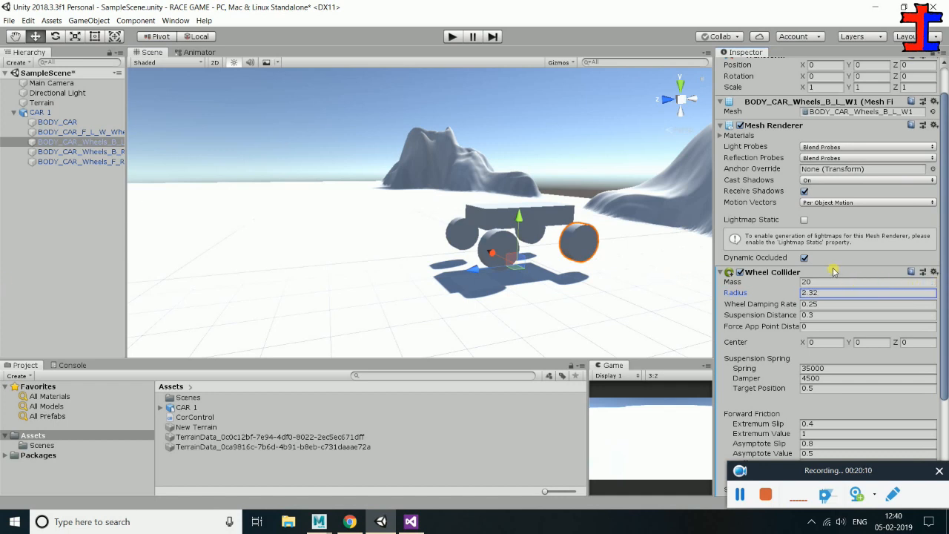
Remove the Wheel Collider component from all four wheel parts together
{"action": "scroll", "coordinate": [589, 254], "scroll_direction": "down", "scroll_amount": 2}
{"action": "left_click", "coordinate": [74, 161], "text": "shift"}
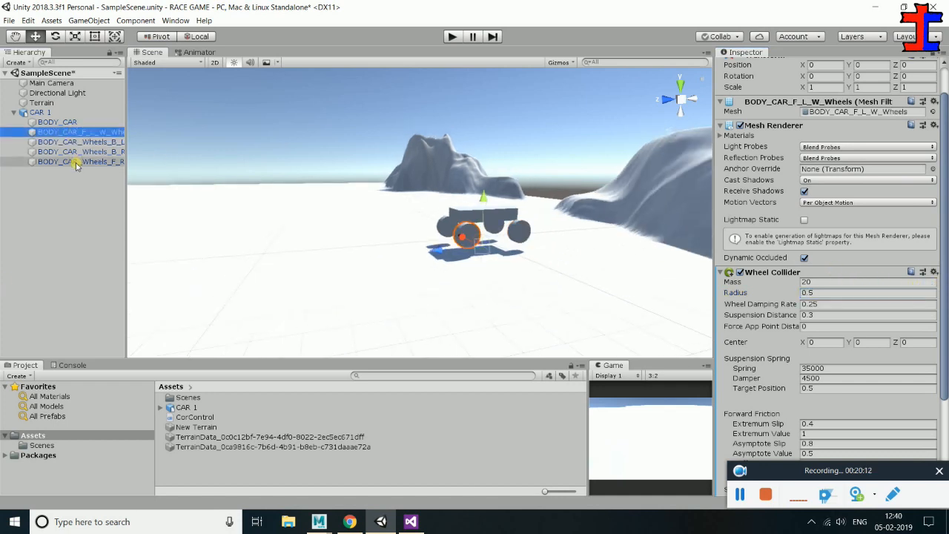
{"action": "scroll", "coordinate": [814, 304], "scroll_direction": "down", "scroll_amount": 2}
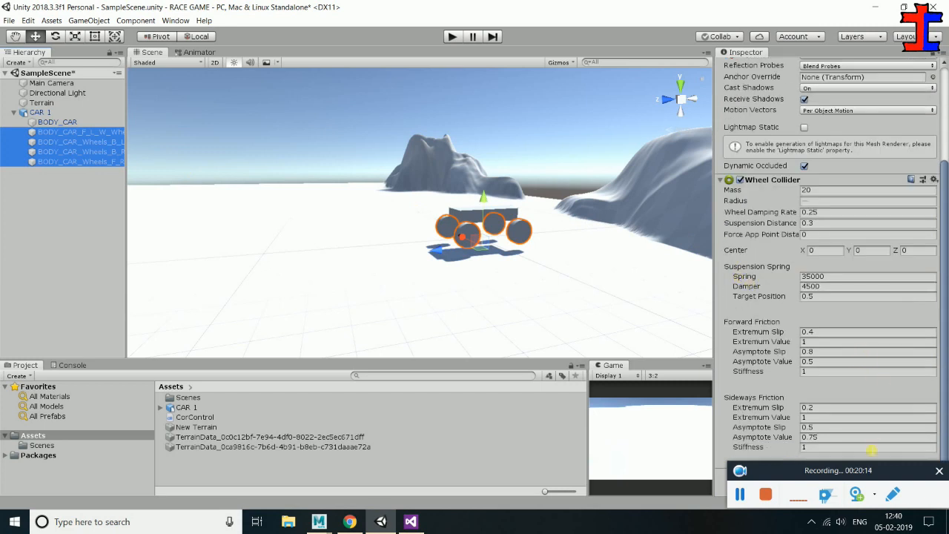
{"action": "scroll", "coordinate": [922, 188], "scroll_direction": "up", "scroll_amount": 4}
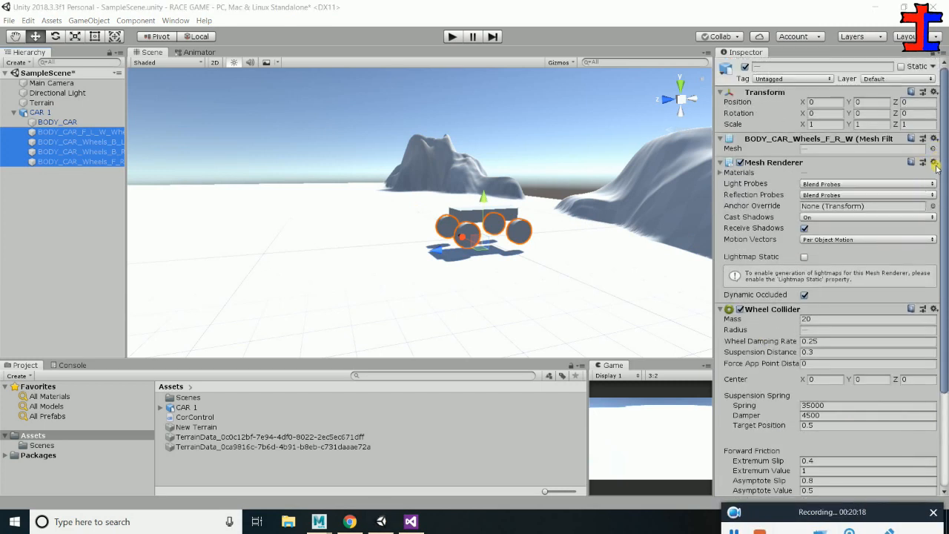
{"action": "left_click", "coordinate": [935, 309]}
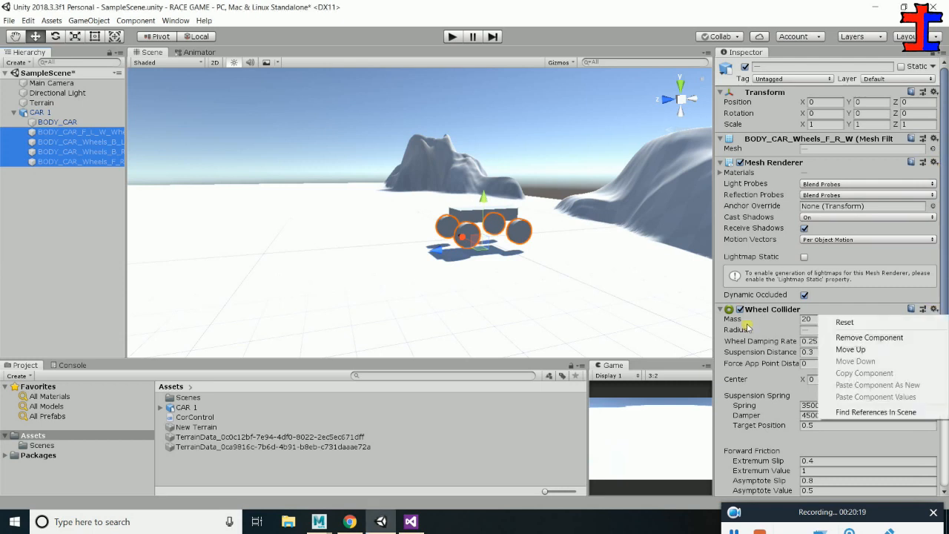
{"action": "left_click", "coordinate": [838, 335]}
Set the Rigidbody mass of BODY_CAR to 1000
{"action": "left_click", "coordinate": [53, 121]}
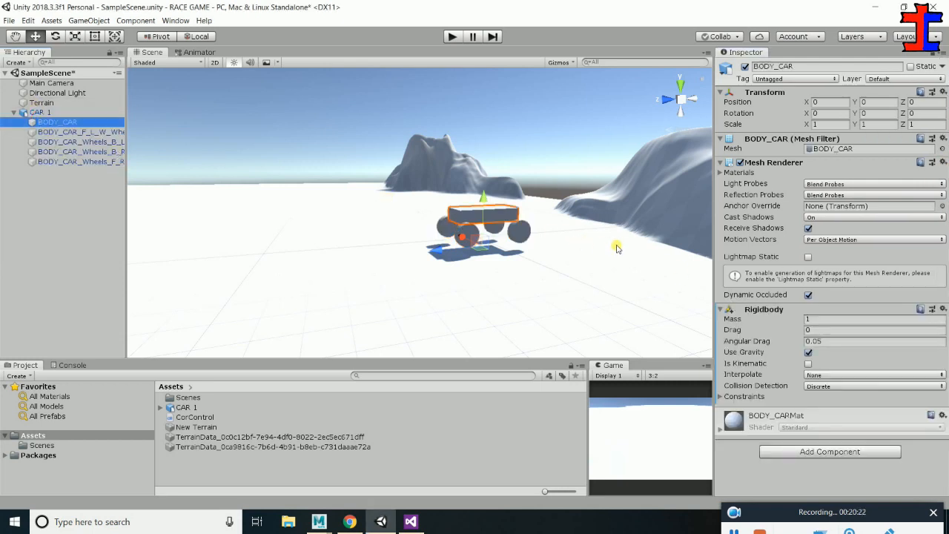
{"action": "left_click", "coordinate": [822, 319]}
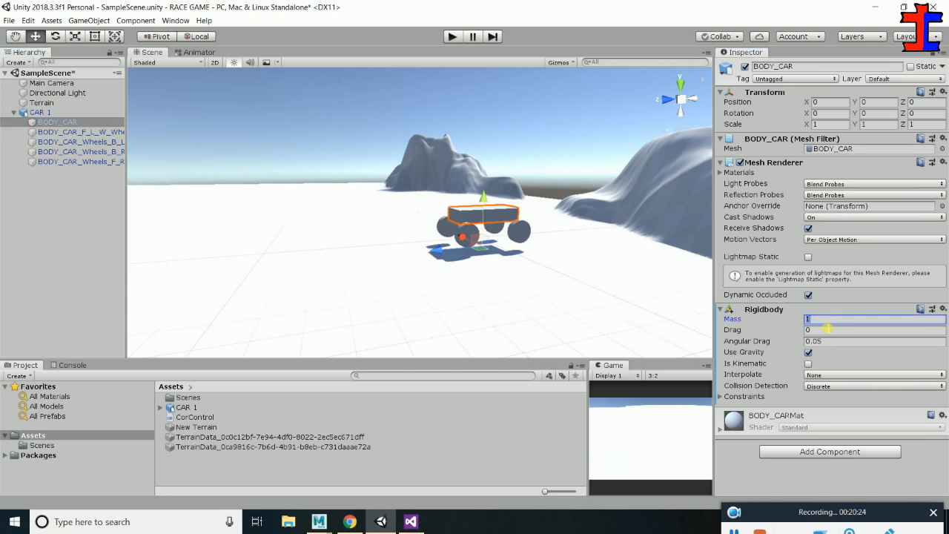
{"action": "left_click", "coordinate": [827, 330]}
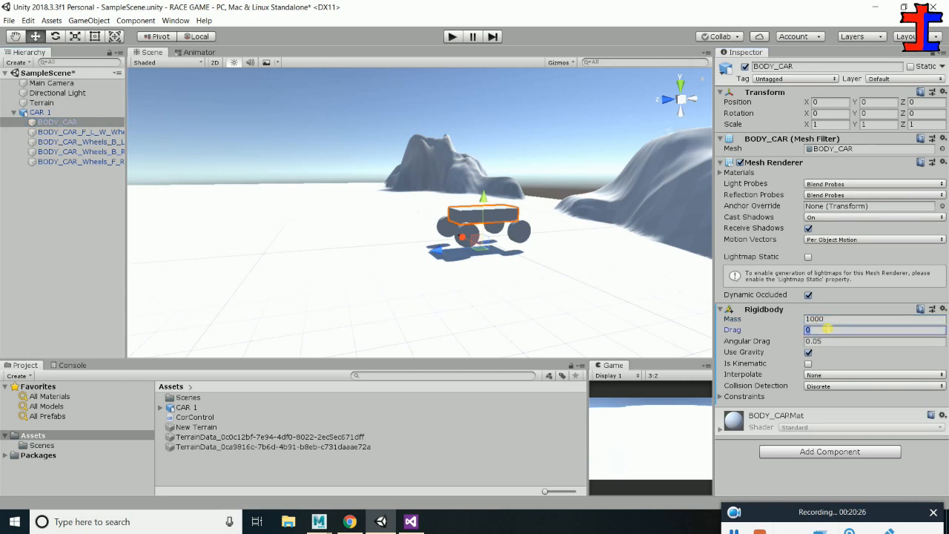
{"action": "key", "text": "Tab"}
{"action": "key", "text": "Tab"}
{"action": "key", "text": "Tab"}
{"action": "key", "text": "Tab"}
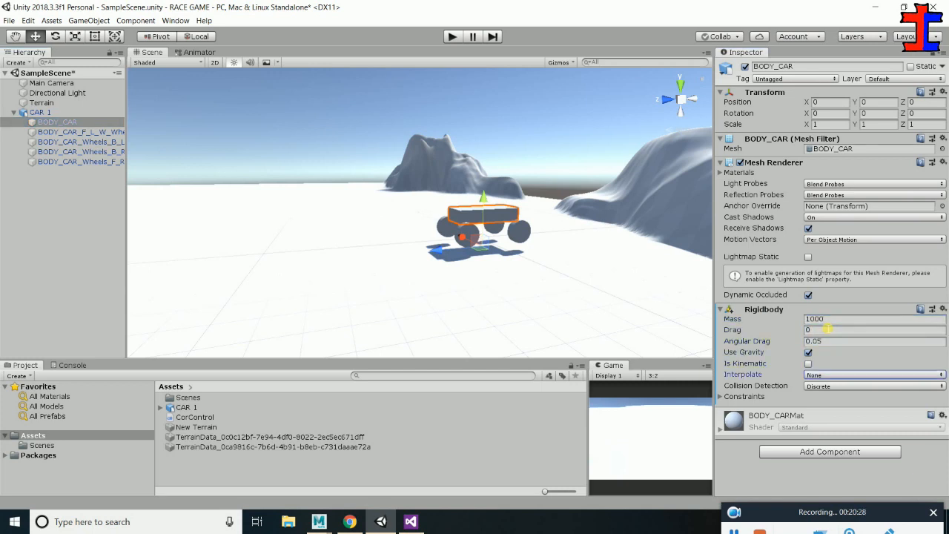
Run the scene to test how BODY_CAR behaves with its Rigidbody, stop it and view the car up close
{"action": "left_click", "coordinate": [452, 36]}
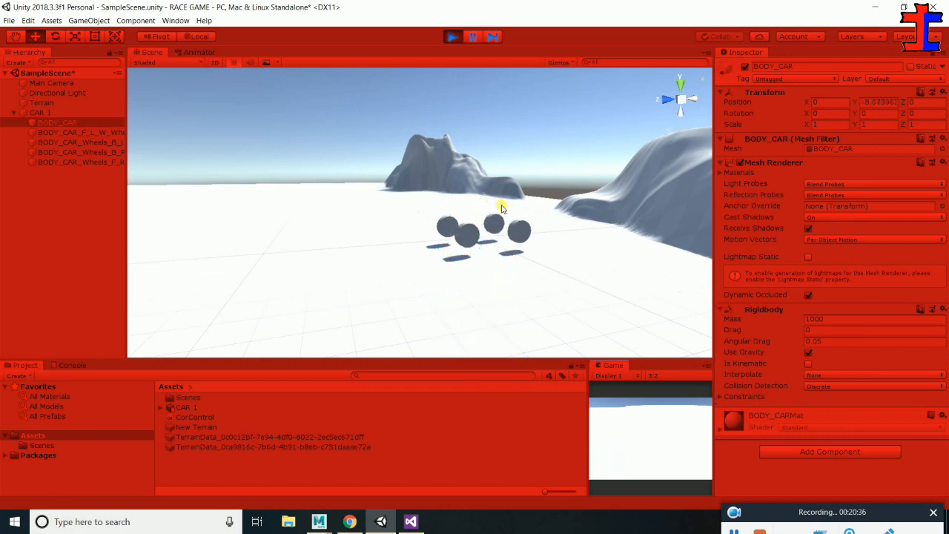
{"action": "left_click", "coordinate": [451, 36]}
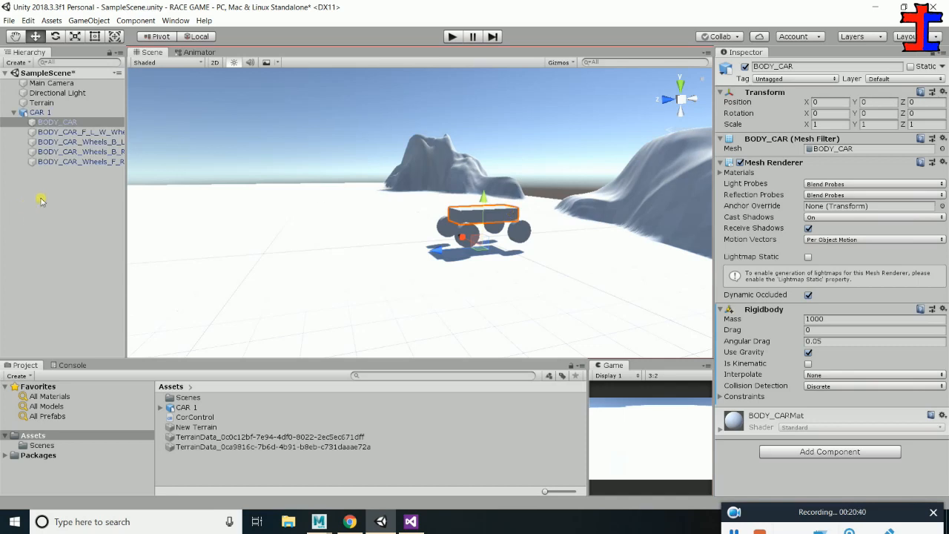
{"action": "scroll", "coordinate": [320, 193], "scroll_direction": "up", "scroll_amount": 5}
{"action": "left_click_drag", "start_coordinate": [615, 296], "coordinate": [584, 298], "text": "alt"}
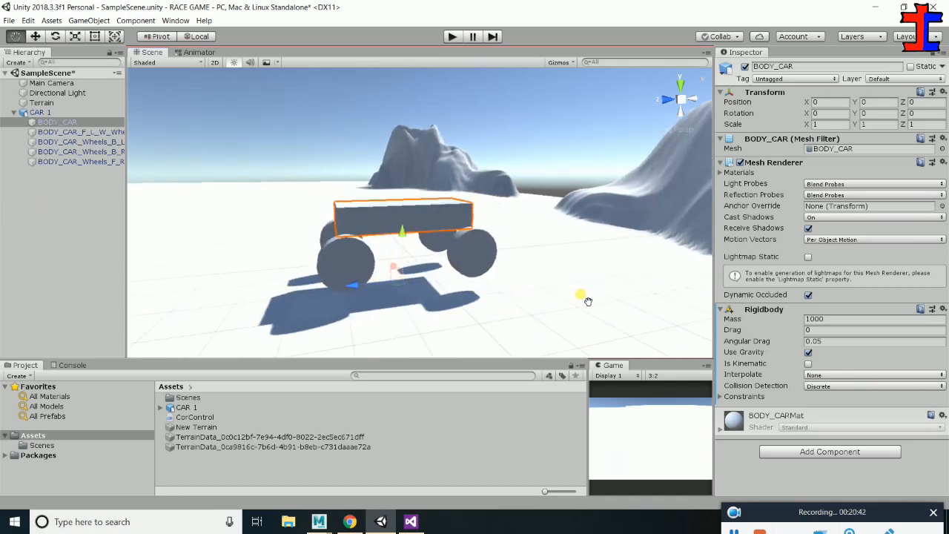
Try to make the four wheel parts children of BODY_CAR within the CAR 1 model instance
{"action": "left_click", "coordinate": [47, 131]}
{"action": "left_click", "coordinate": [48, 163], "text": "shift"}
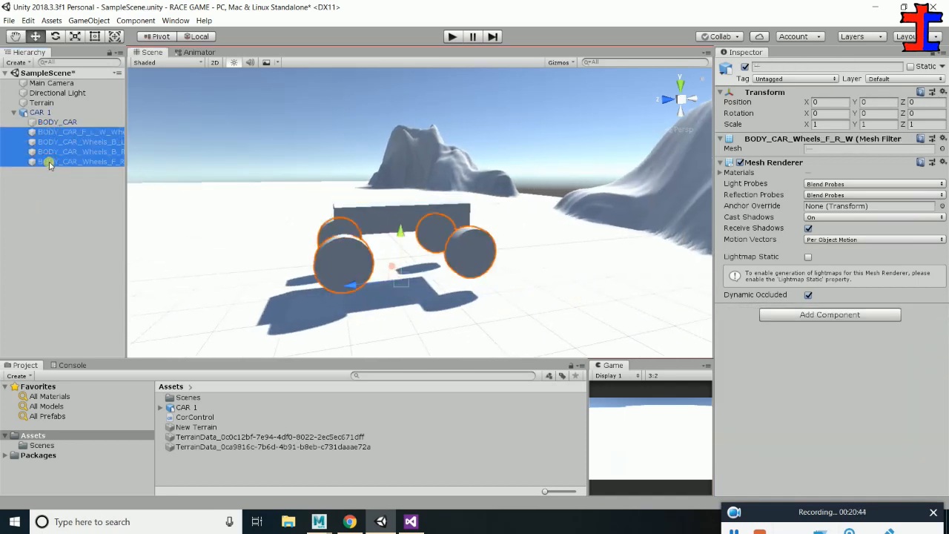
{"action": "left_click_drag", "start_coordinate": [77, 149], "coordinate": [70, 123]}
{"action": "left_click", "coordinate": [555, 285]}
{"action": "left_click", "coordinate": [63, 131]}
{"action": "left_click", "coordinate": [64, 165], "text": "shift"}
{"action": "left_click_drag", "start_coordinate": [56, 146], "coordinate": [52, 125]}
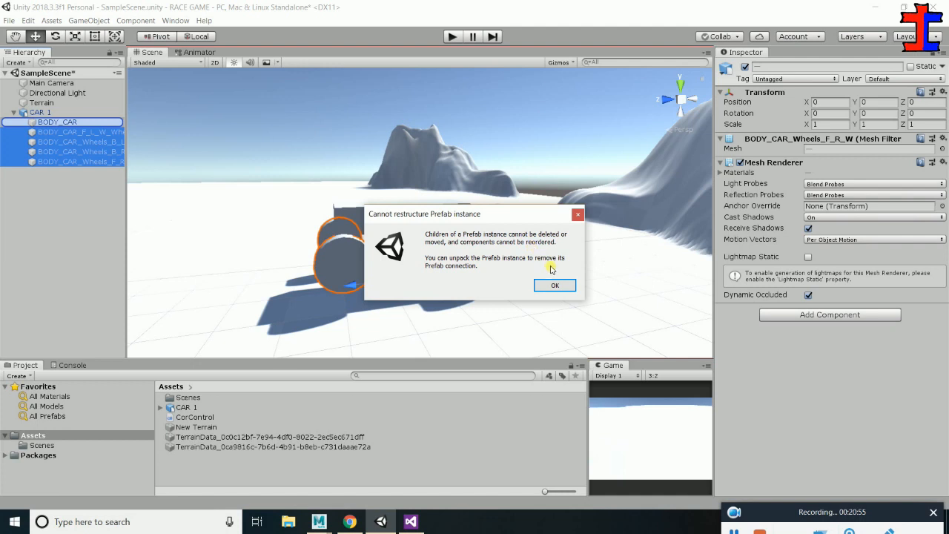
{"action": "left_click", "coordinate": [556, 285]}
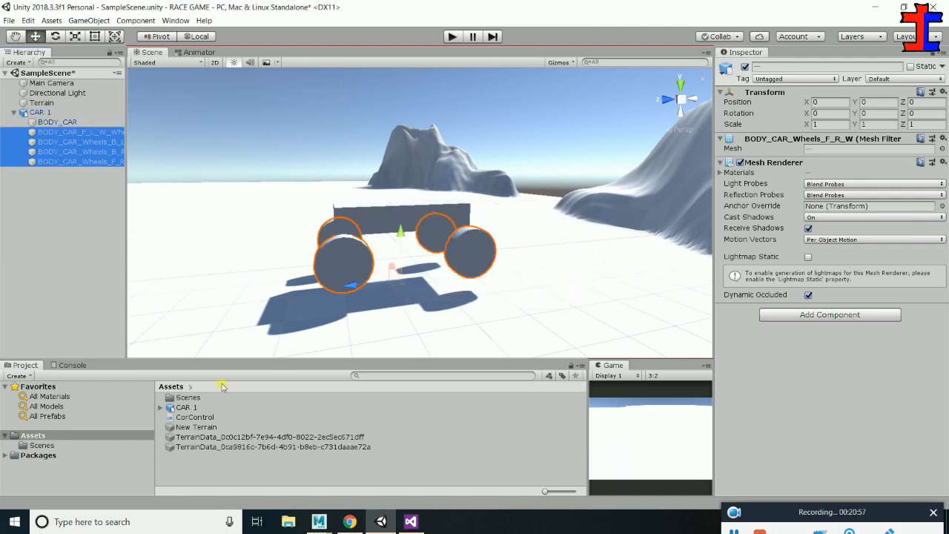
Examine the CAR 1 model asset's import settings and its instance in the scene hierarchy
{"action": "left_click", "coordinate": [185, 407]}
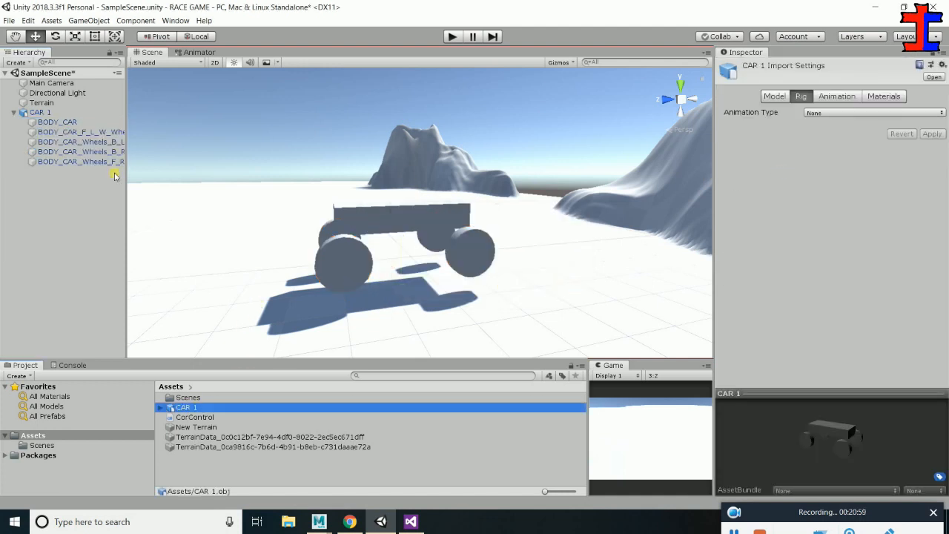
{"action": "left_click", "coordinate": [775, 96]}
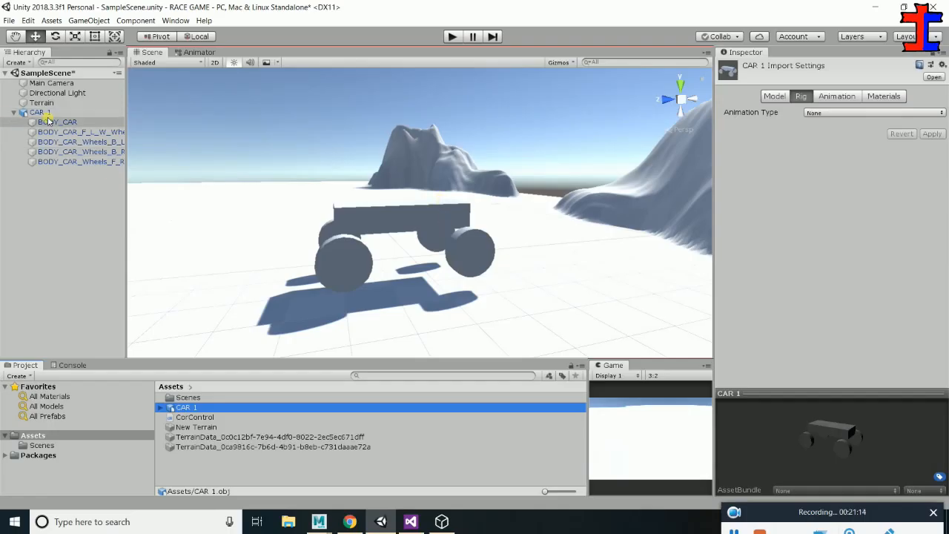
{"action": "left_click", "coordinate": [41, 113]}
{"action": "key", "text": "Left"}
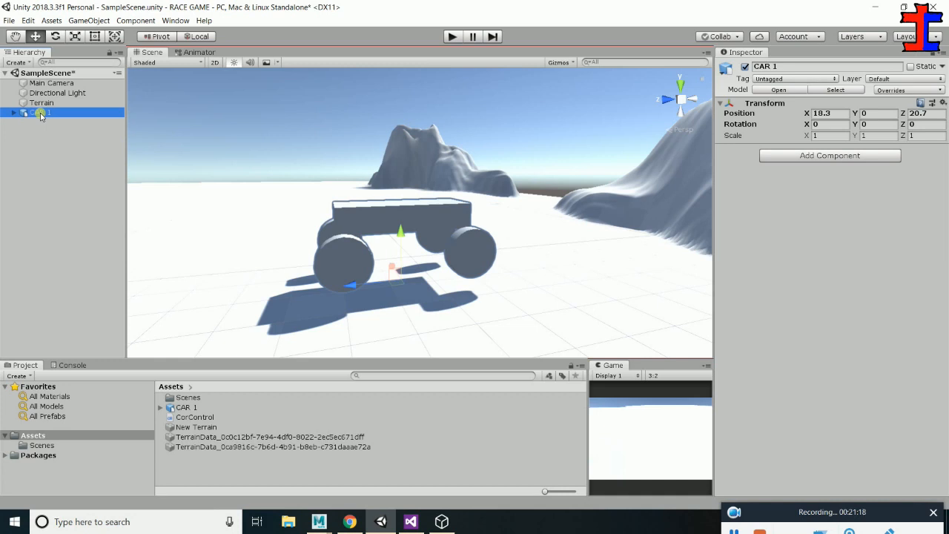
{"action": "double_click", "coordinate": [34, 112]}
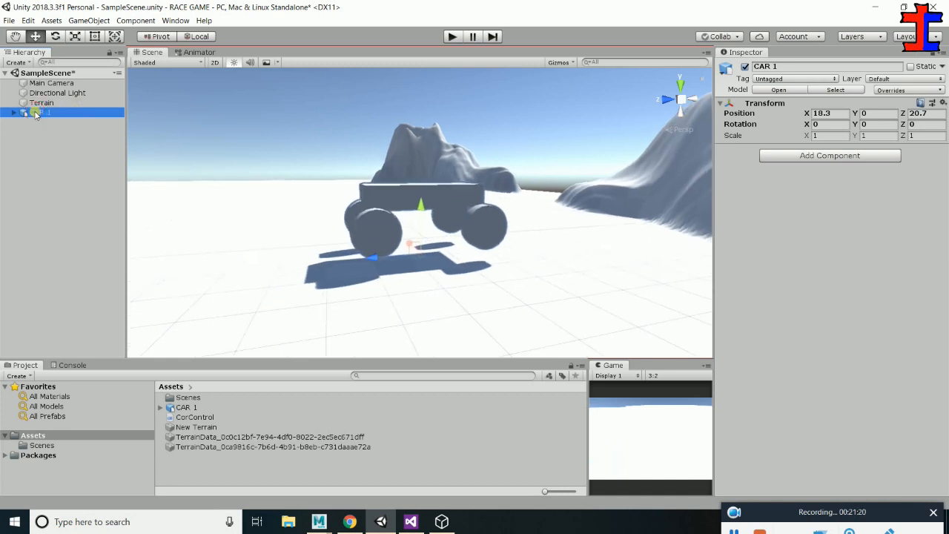
{"action": "left_click", "coordinate": [12, 112]}
{"action": "right_click", "coordinate": [28, 115]}
{"action": "double_click", "coordinate": [178, 409]}
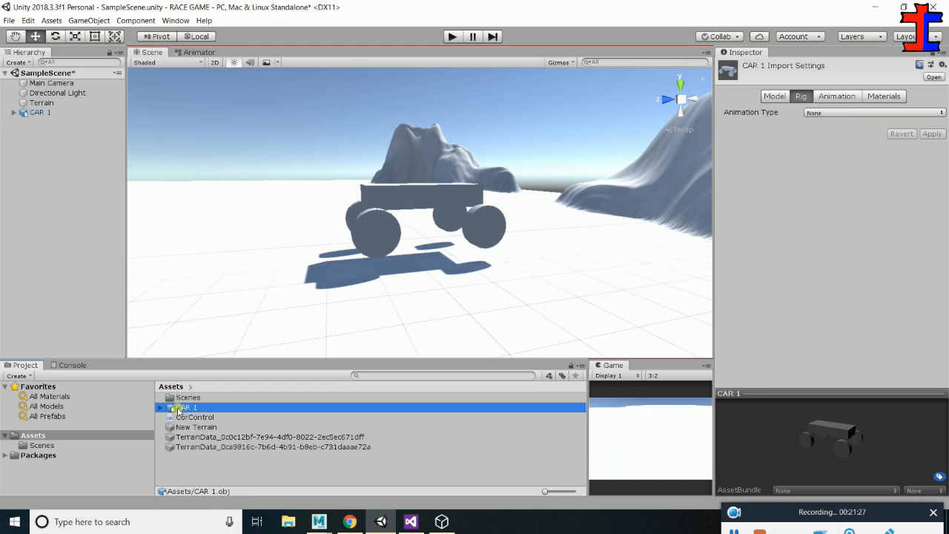
{"action": "right_click", "coordinate": [178, 411]}
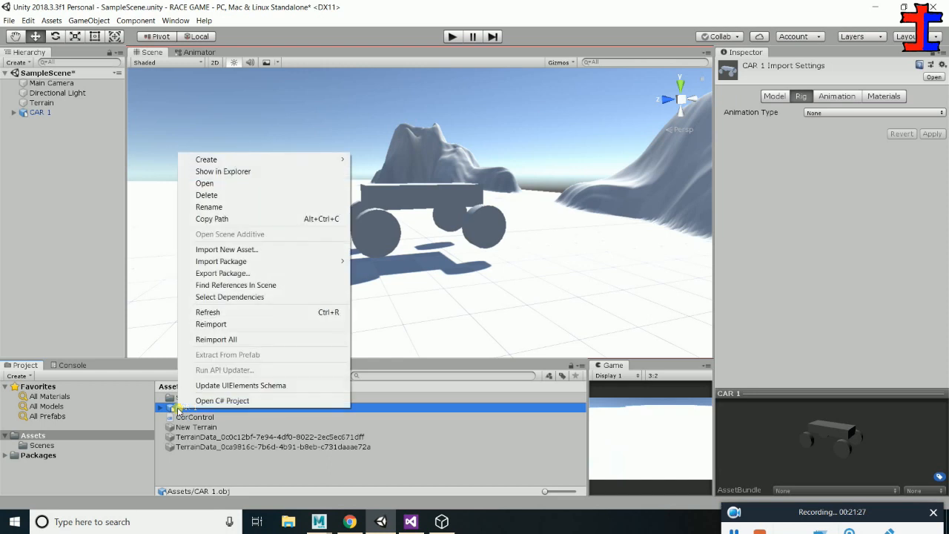
{"action": "left_click", "coordinate": [817, 160]}
Set the CAR 1 model's rig Animation Type to Humanoid and apply the import settings
{"action": "left_click", "coordinate": [775, 95]}
{"action": "left_click", "coordinate": [799, 98]}
{"action": "left_click", "coordinate": [832, 96]}
{"action": "left_click", "coordinate": [801, 96]}
{"action": "left_click", "coordinate": [833, 112]}
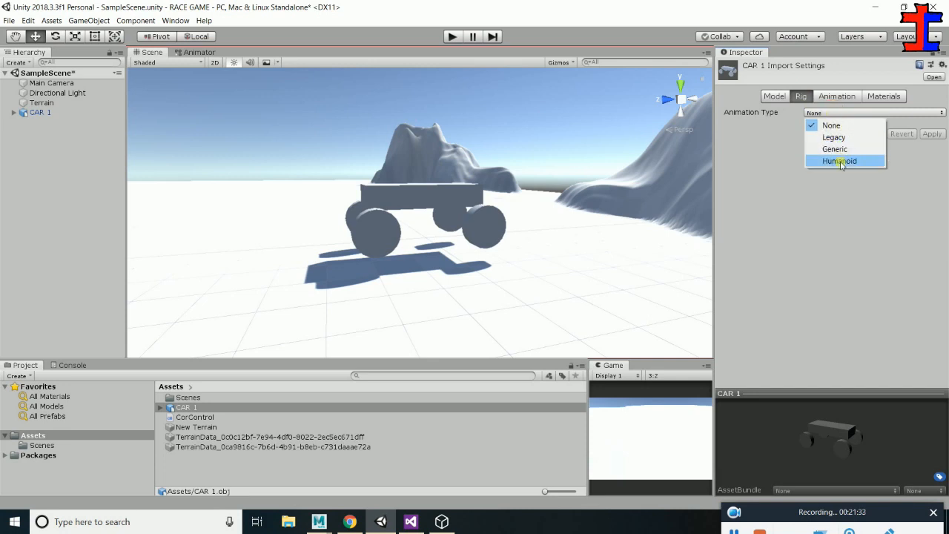
{"action": "left_click", "coordinate": [841, 161]}
{"action": "left_click", "coordinate": [933, 199]}
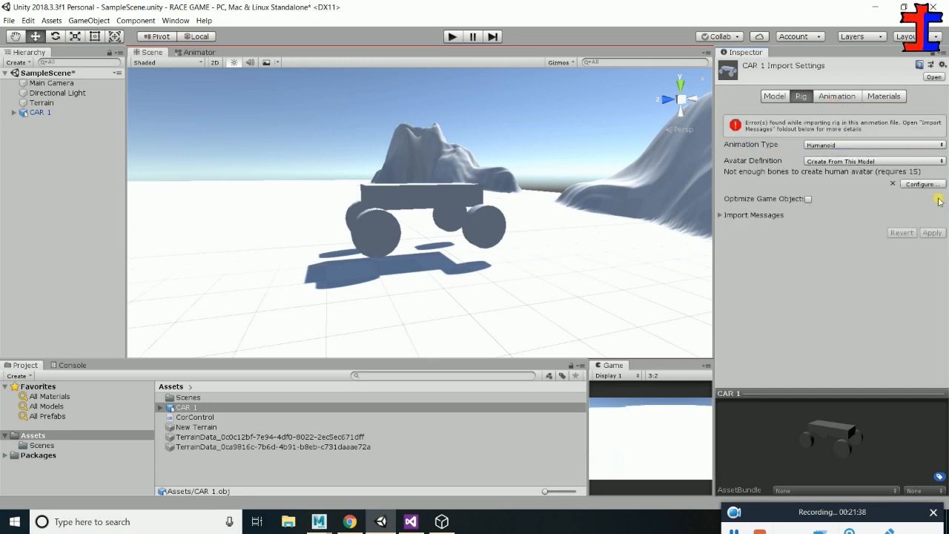
Create an original prefab asset from the scene's CAR 1 object in the Assets folder
{"action": "left_click", "coordinate": [20, 113]}
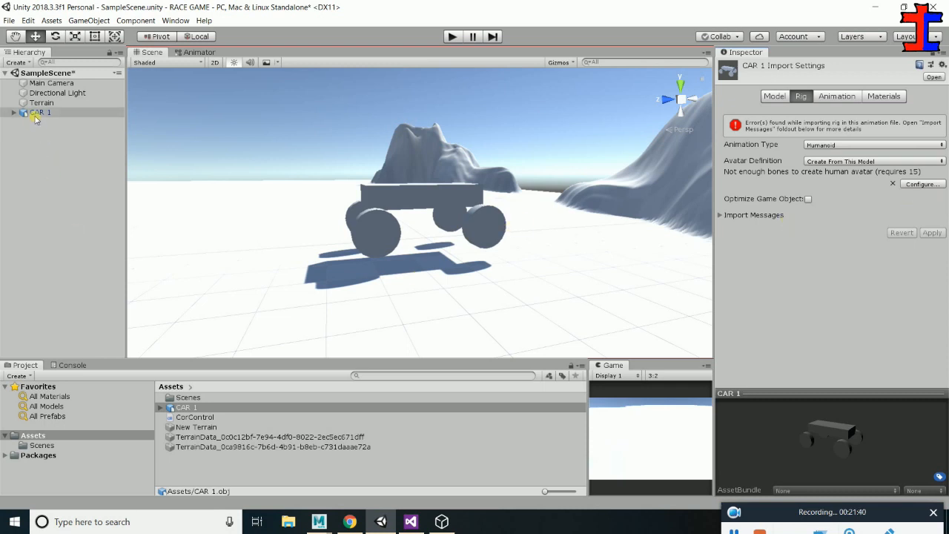
{"action": "left_click", "coordinate": [12, 113]}
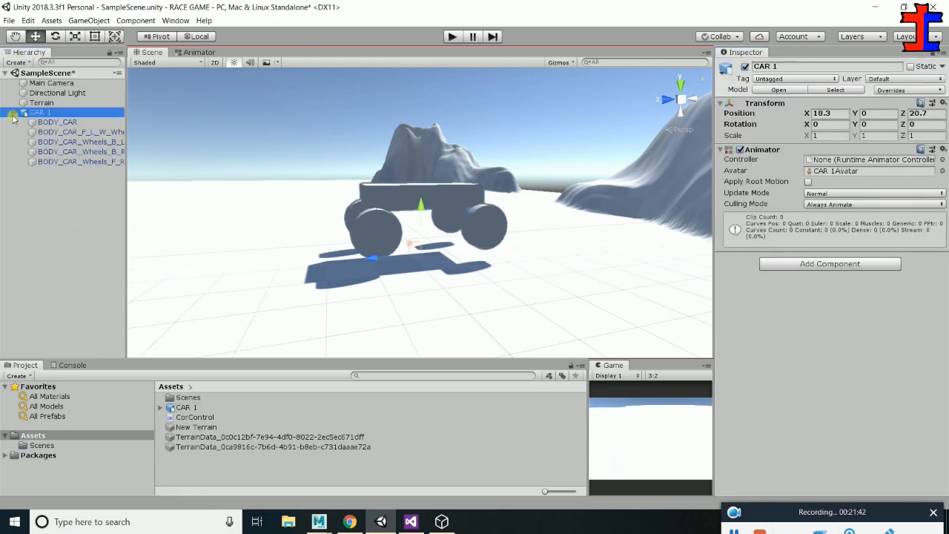
{"action": "left_click_drag", "start_coordinate": [40, 115], "coordinate": [192, 411]}
{"action": "left_click", "coordinate": [442, 282]}
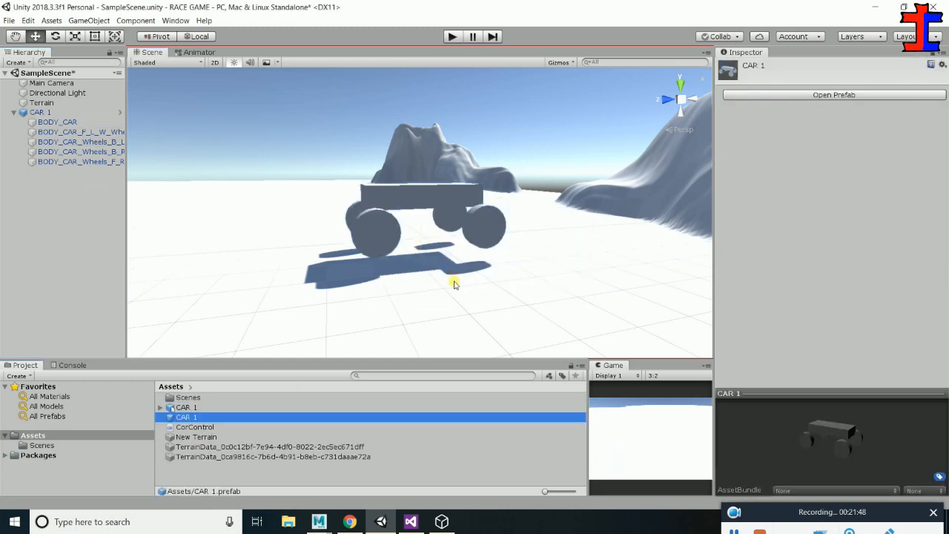
{"action": "left_click", "coordinate": [453, 282]}
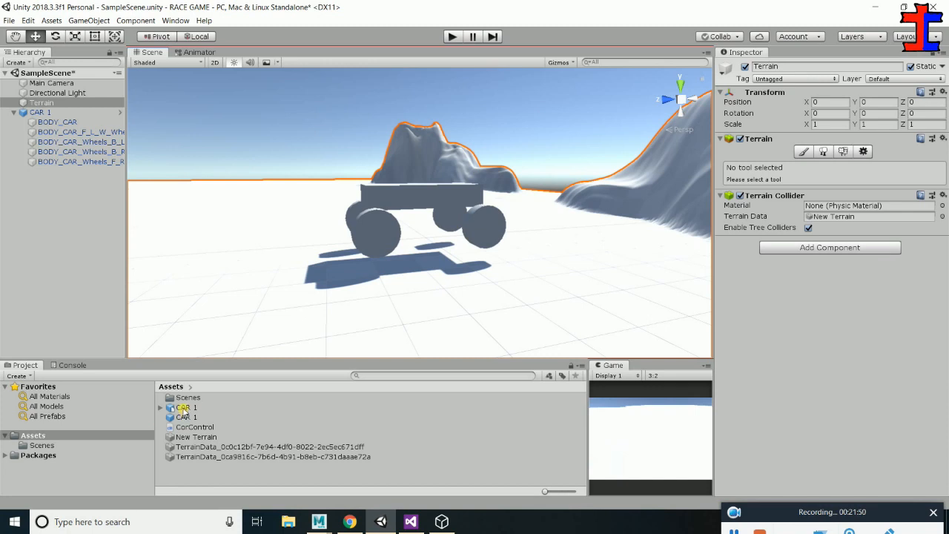
Delete the imported CAR 1.obj model from the Assets folder, keeping the CAR 1 prefab
{"action": "left_click", "coordinate": [183, 408]}
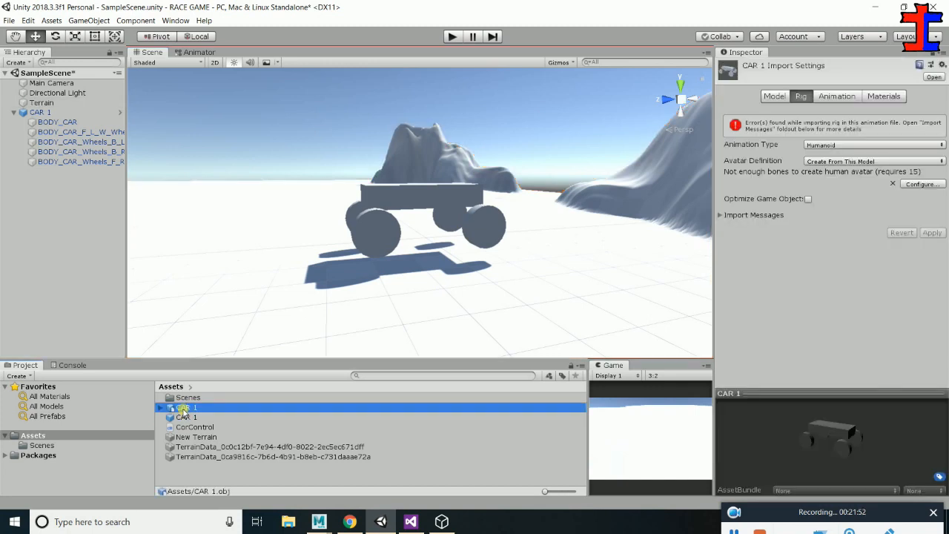
{"action": "key", "text": "Delete"}
{"action": "left_click", "coordinate": [498, 281]}
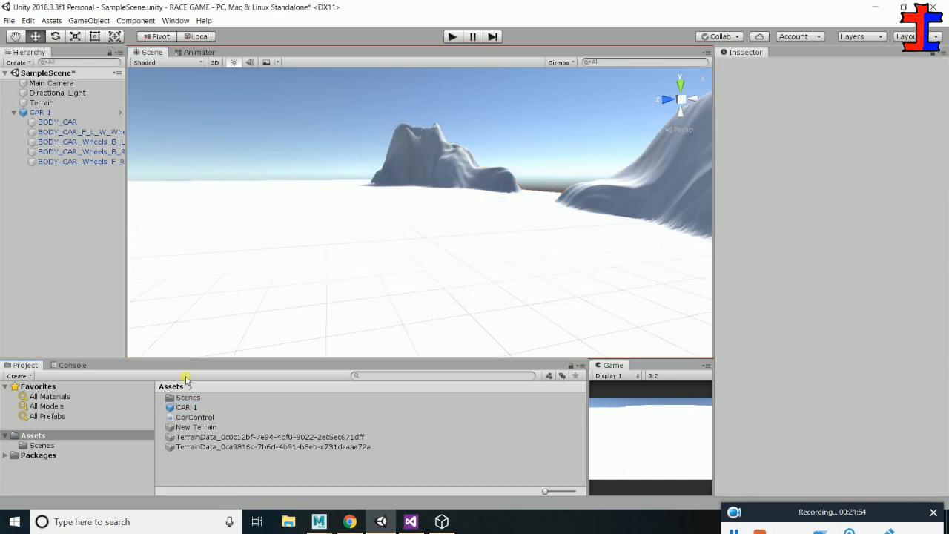
{"action": "left_click", "coordinate": [182, 408]}
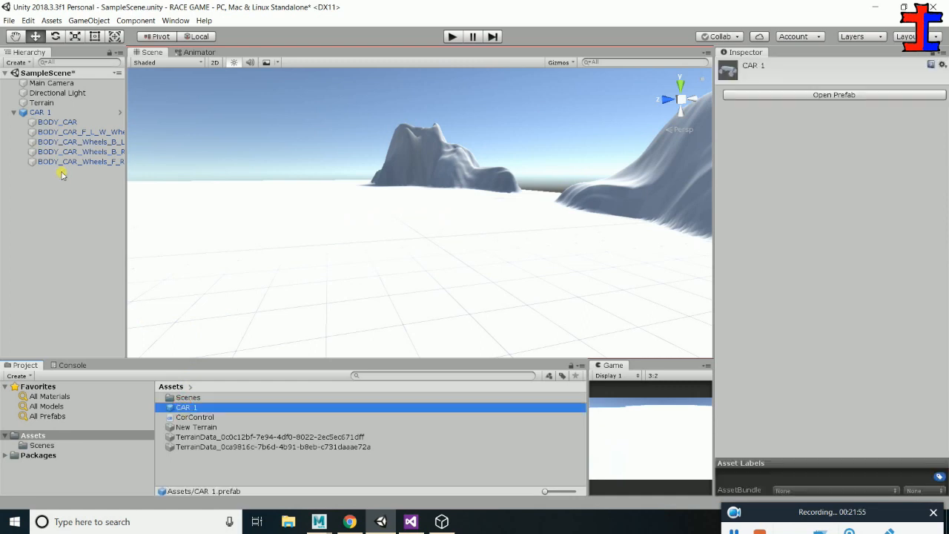
Open the CAR 1 prefab for editing and make its four wheel parts children of BODY_CAR
{"action": "left_click", "coordinate": [52, 131]}
{"action": "left_click", "coordinate": [61, 161], "text": "shift"}
{"action": "left_click_drag", "start_coordinate": [61, 145], "coordinate": [75, 124]}
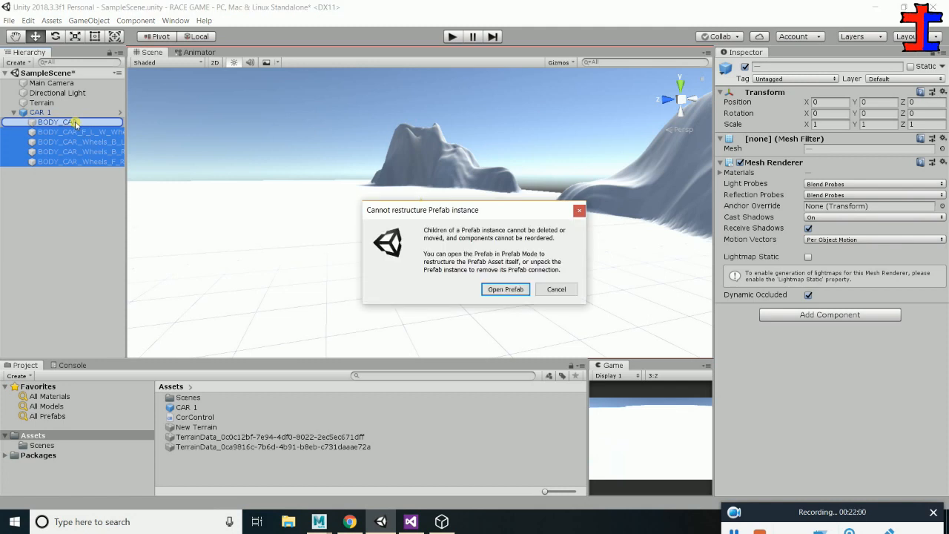
{"action": "left_click", "coordinate": [501, 290]}
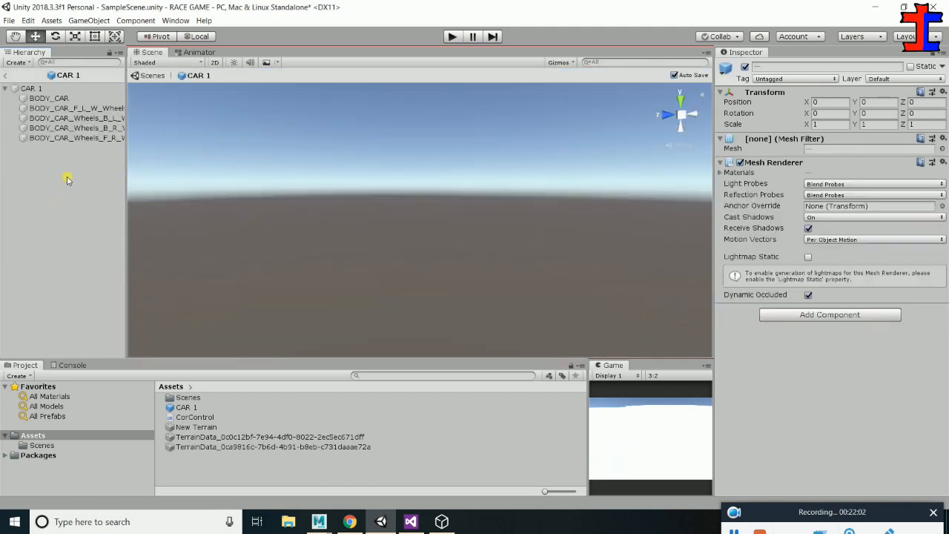
{"action": "left_click", "coordinate": [31, 108]}
{"action": "left_click", "coordinate": [46, 138], "text": "shift"}
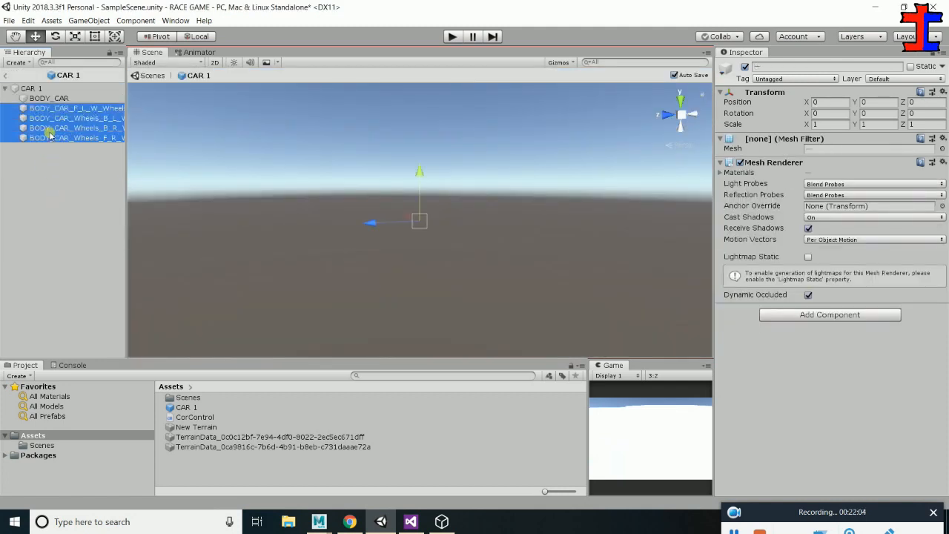
{"action": "left_click_drag", "start_coordinate": [49, 126], "coordinate": [49, 99]}
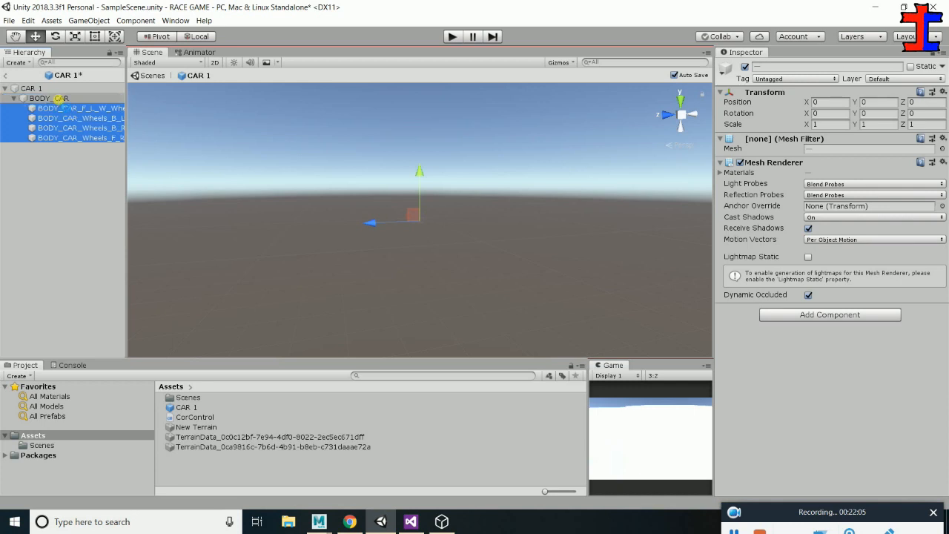
Save the restructured CAR 1 over the CAR 1 prefab asset and return to the scene
{"action": "left_click", "coordinate": [11, 97]}
{"action": "left_click", "coordinate": [7, 89]}
{"action": "left_click", "coordinate": [22, 88]}
{"action": "left_click", "coordinate": [181, 408]}
{"action": "left_click", "coordinate": [488, 280]}
{"action": "left_click", "coordinate": [493, 282]}
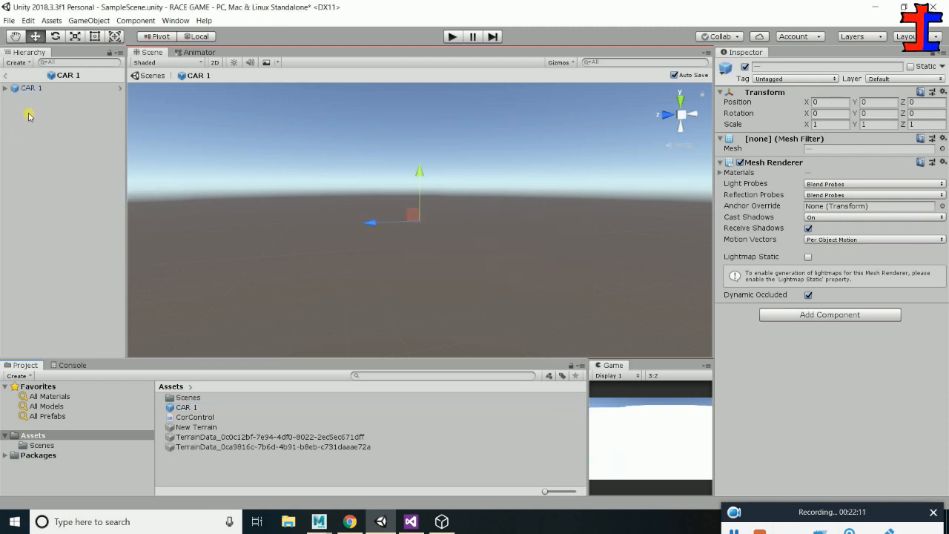
{"action": "left_click", "coordinate": [7, 76]}
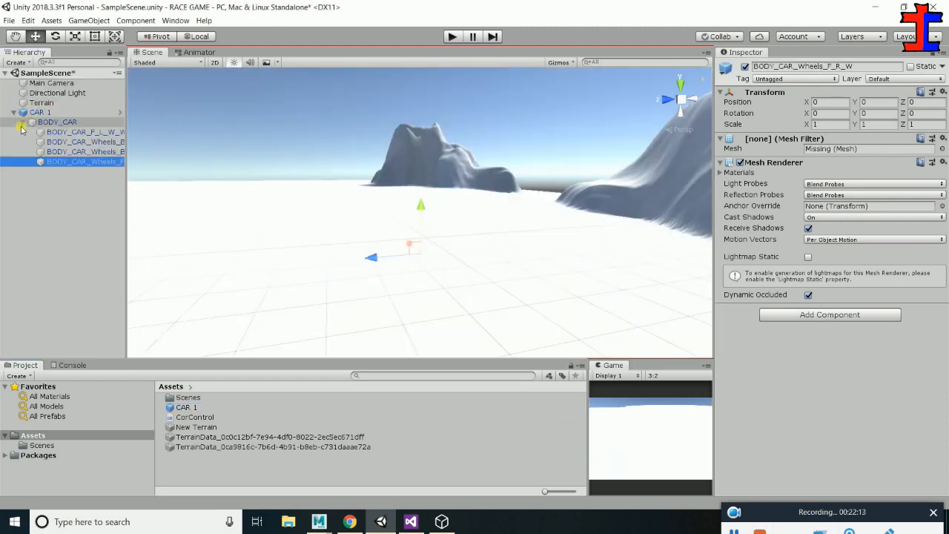
Check the components of BODY_CAR and its child wheels, including their Mesh Filter references
{"action": "left_click", "coordinate": [61, 133]}
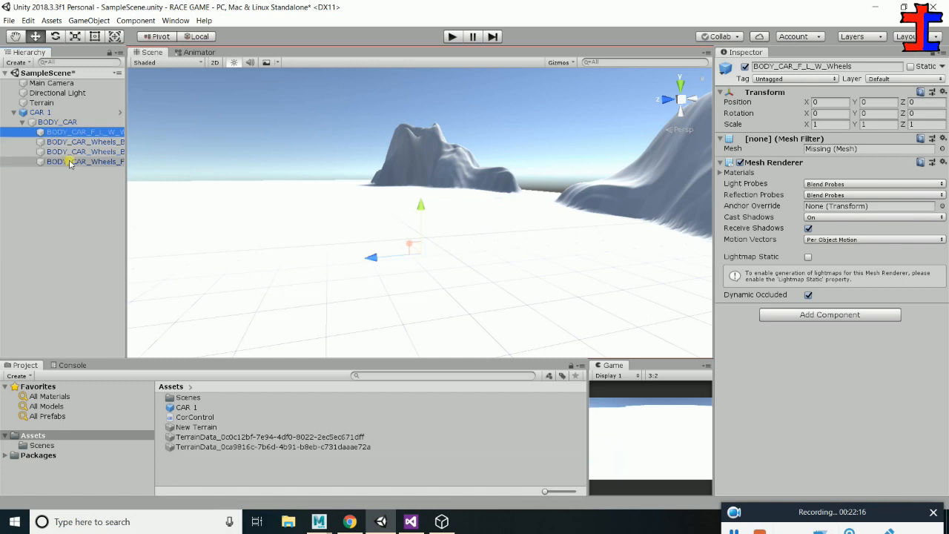
{"action": "left_click", "coordinate": [70, 162]}
{"action": "left_click", "coordinate": [70, 142]}
{"action": "left_click", "coordinate": [55, 122]}
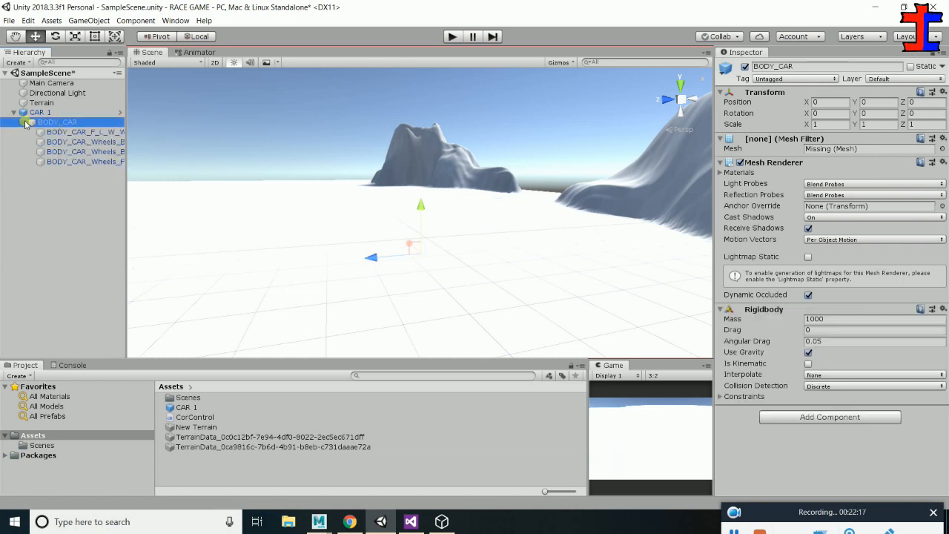
{"action": "left_click", "coordinate": [23, 122]}
Raise CAR 1 above the terrain to a Y position of about 3.29
{"action": "left_click", "coordinate": [38, 112]}
{"action": "left_click_drag", "start_coordinate": [353, 226], "coordinate": [572, 229], "text": "alt"}
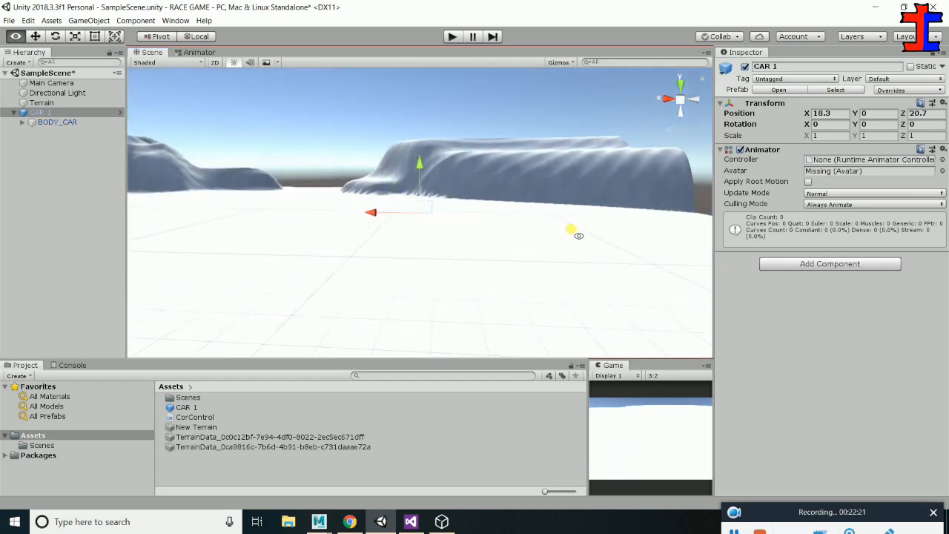
{"action": "left_click_drag", "start_coordinate": [428, 165], "coordinate": [442, 119]}
{"action": "left_click_drag", "start_coordinate": [491, 224], "coordinate": [388, 227], "text": "alt"}
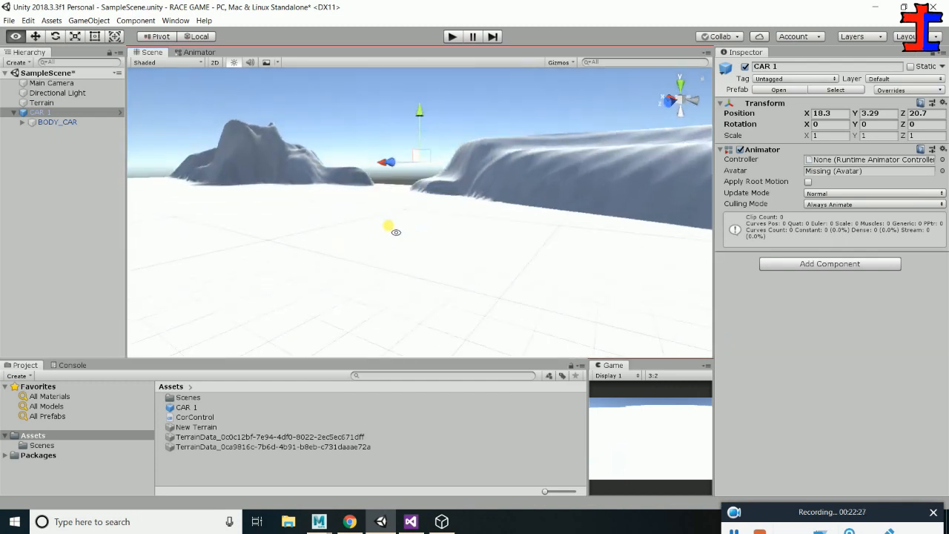
{"action": "left_click_drag", "start_coordinate": [630, 153], "coordinate": [220, 279], "text": "alt"}
Try adding a second instance of the CAR 1 prefab to the scene, and delete that copy
{"action": "left_click_drag", "start_coordinate": [190, 408], "coordinate": [68, 219]}
{"action": "left_click_drag", "start_coordinate": [238, 188], "coordinate": [807, 81], "text": "alt"}
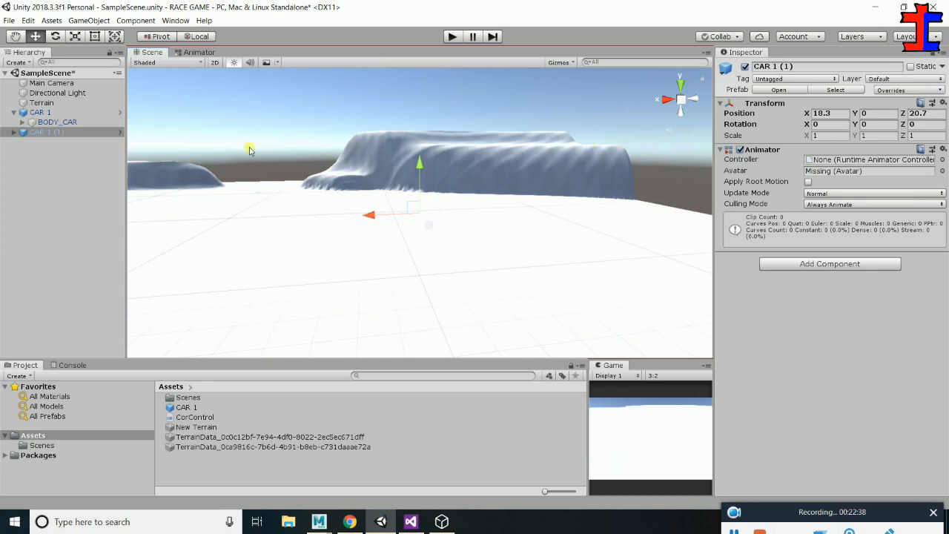
{"action": "left_click", "coordinate": [45, 132]}
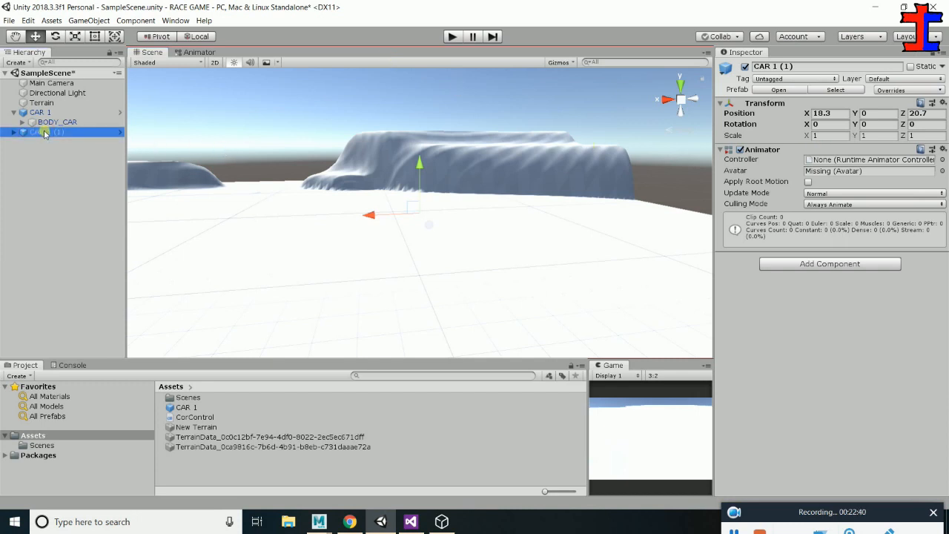
{"action": "key", "text": "Delete"}
Remove the Animator component from the CAR 1 object in the scene
{"action": "left_click", "coordinate": [42, 113]}
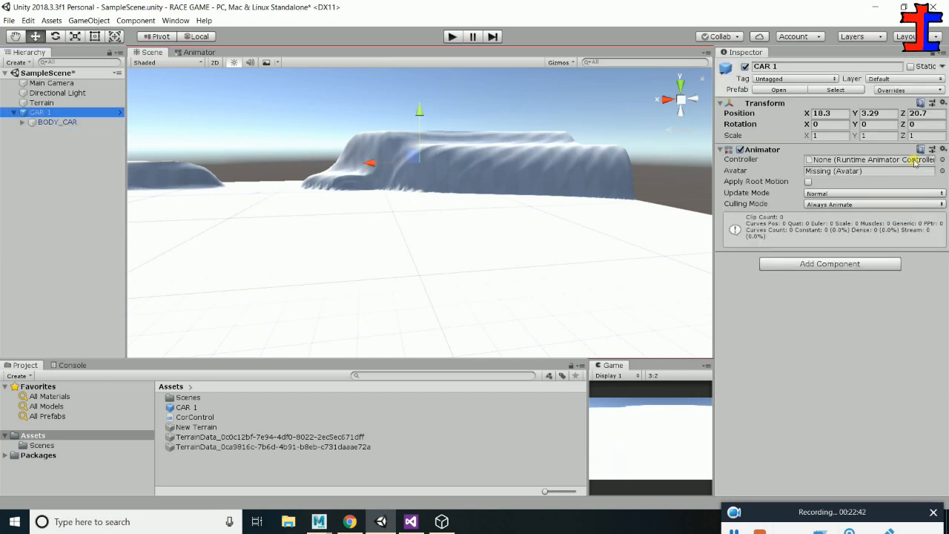
{"action": "left_click", "coordinate": [943, 149]}
{"action": "left_click", "coordinate": [875, 180]}
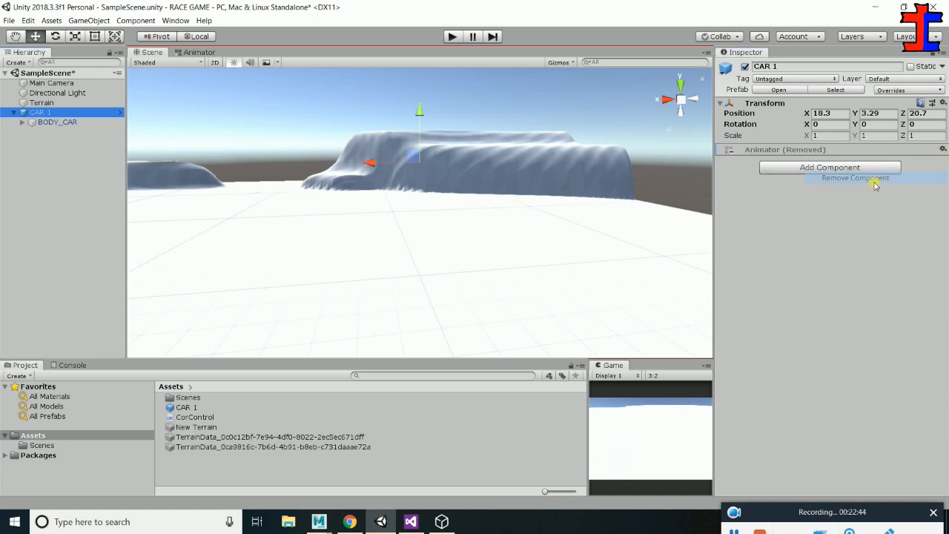
{"action": "left_click", "coordinate": [943, 150]}
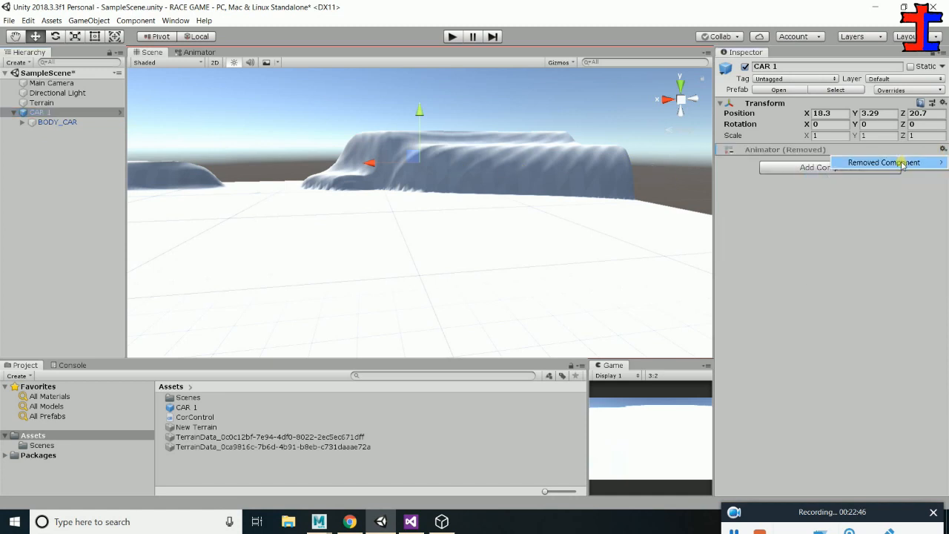
{"action": "mouse_move", "coordinate": [900, 163]}
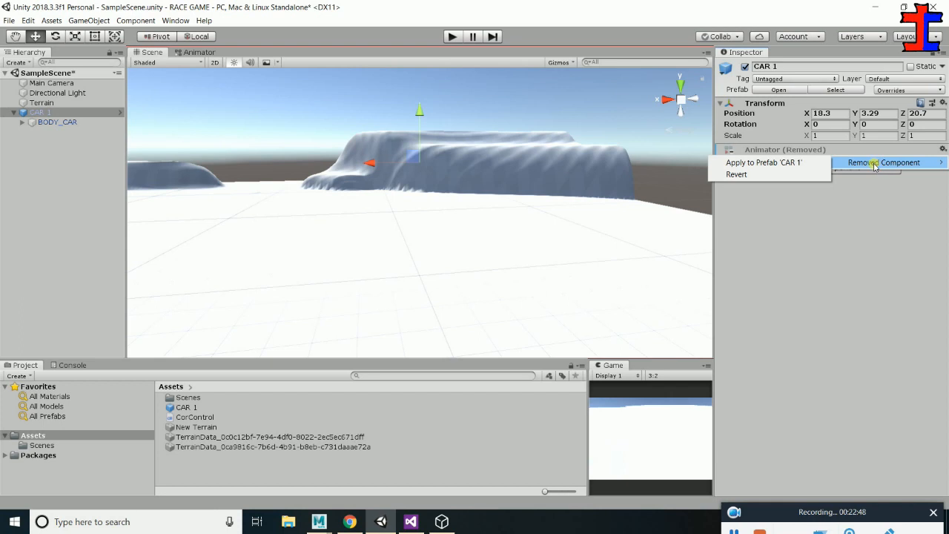
{"action": "left_click", "coordinate": [187, 405]}
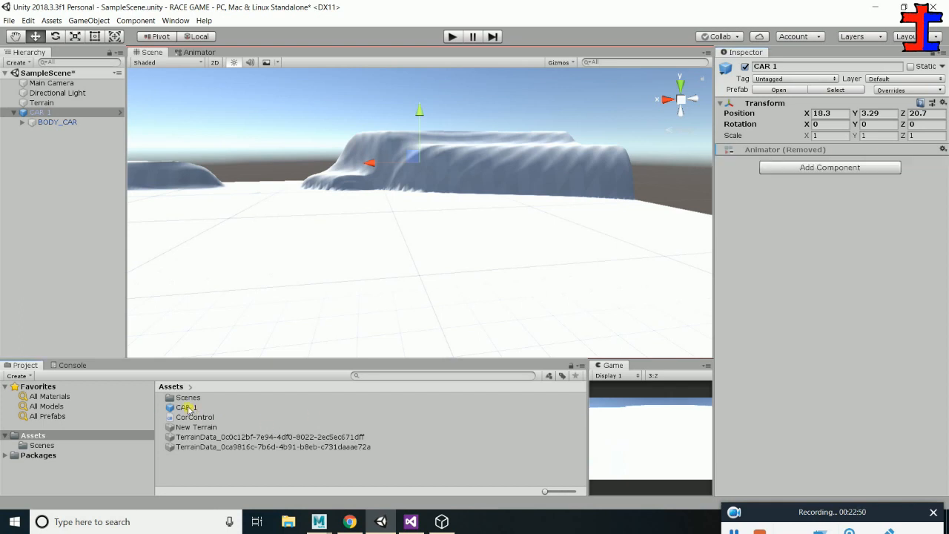
Remove the Animator component from the CAR 1 prefab asset
{"action": "left_click", "coordinate": [185, 407]}
{"action": "left_click", "coordinate": [840, 96]}
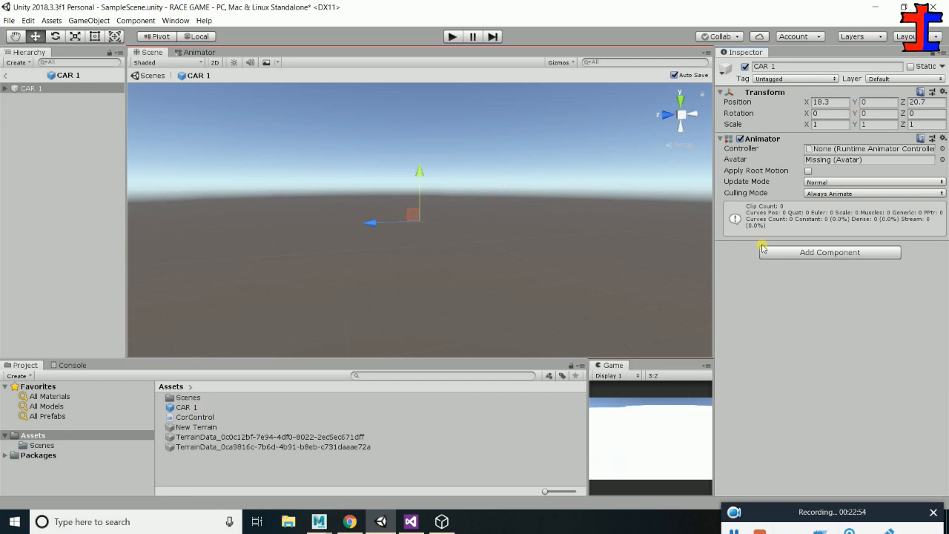
{"action": "left_click", "coordinate": [943, 139]}
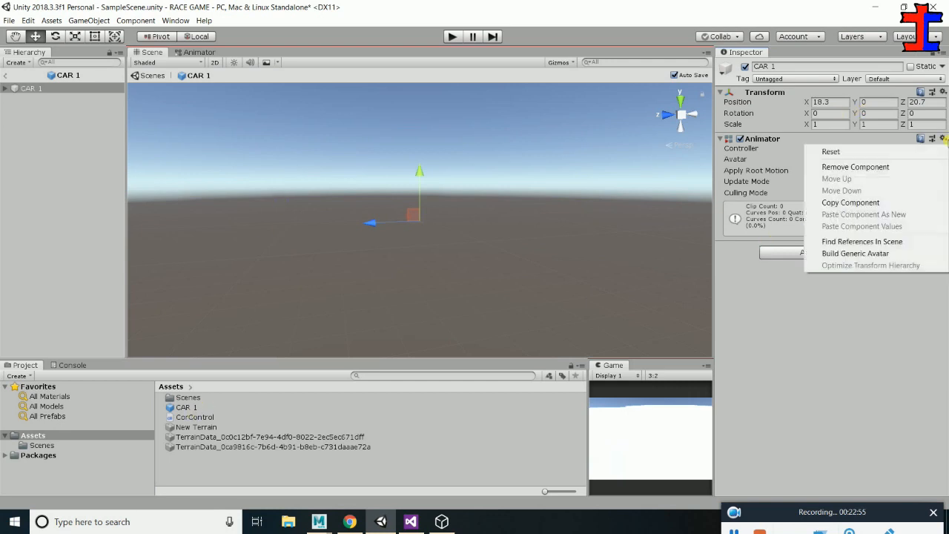
{"action": "left_click", "coordinate": [890, 167]}
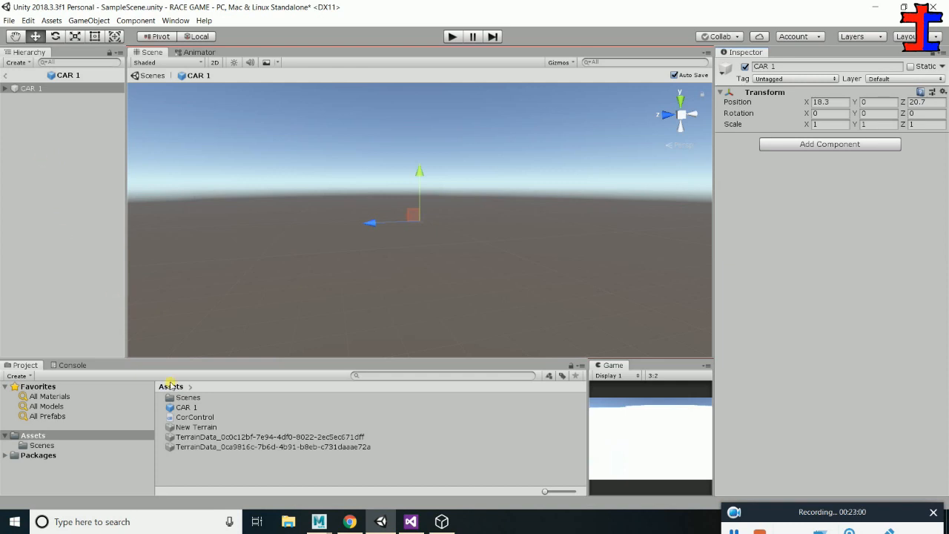
Reopen the CAR 1 prefab, check its components and child objects, and return to the scene
{"action": "left_click", "coordinate": [180, 409]}
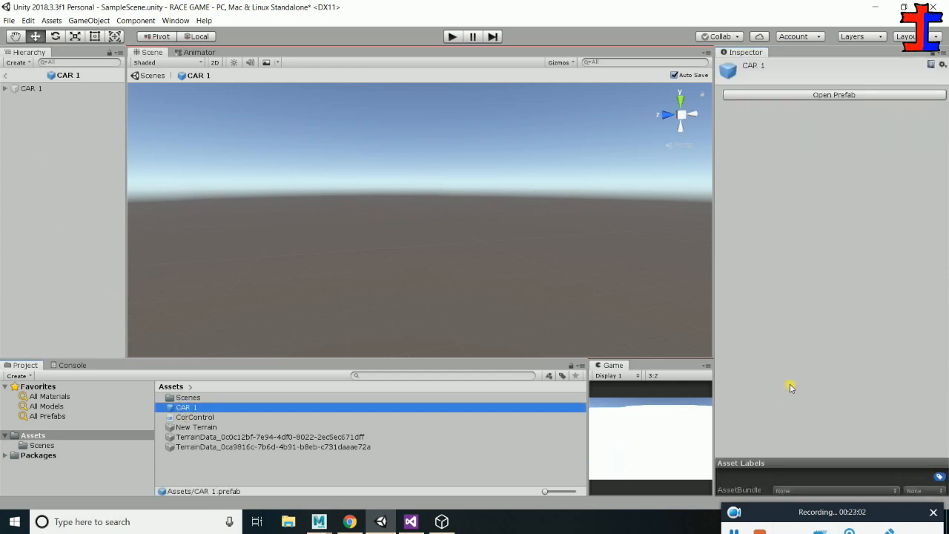
{"action": "left_click", "coordinate": [854, 94]}
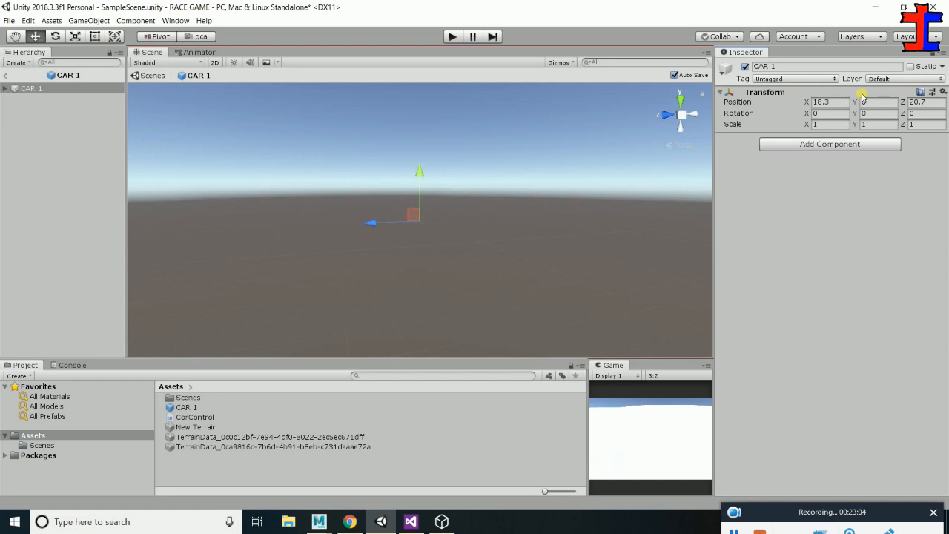
{"action": "left_click", "coordinate": [6, 88]}
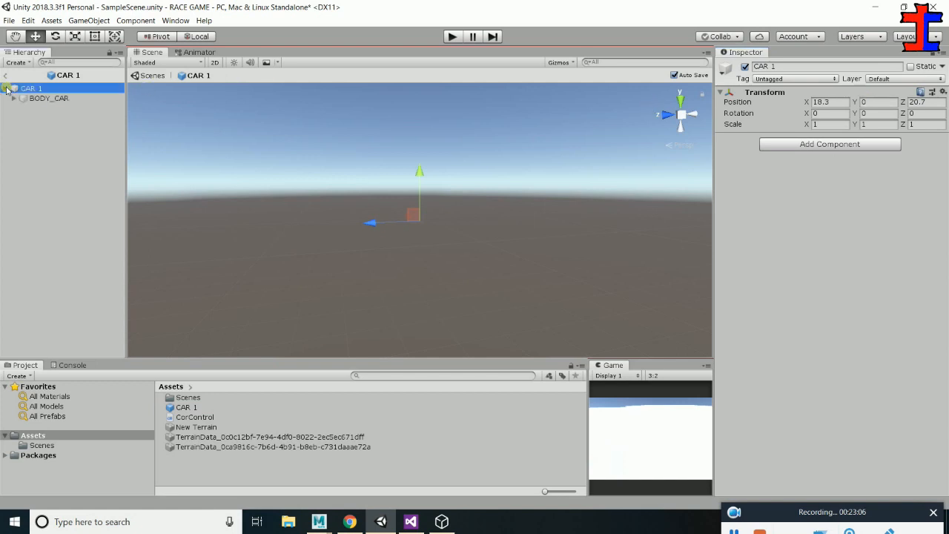
{"action": "left_click", "coordinate": [6, 88]}
{"action": "left_click", "coordinate": [4, 77]}
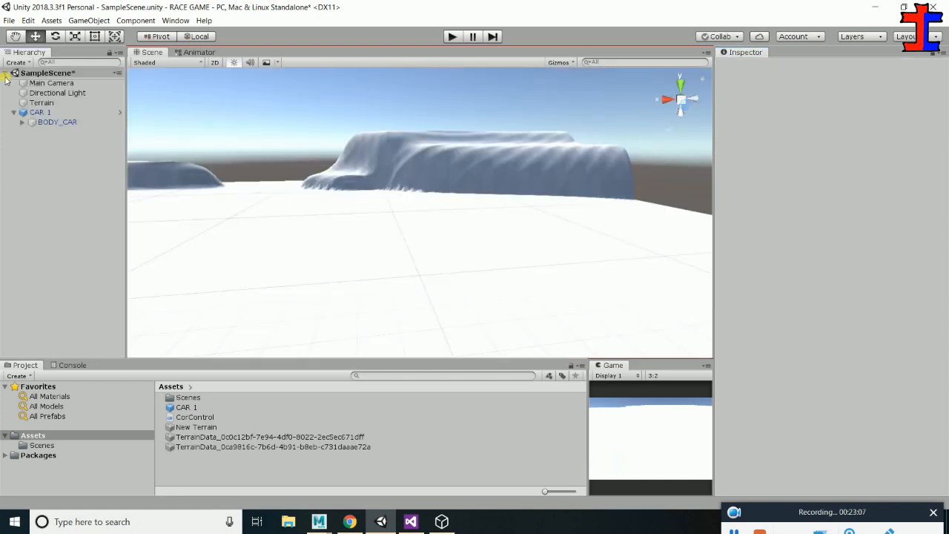
Delete CAR 1 from the scene and delete the CAR 1 prefab from the project's Assets
{"action": "left_click", "coordinate": [56, 112]}
{"action": "key", "text": "Delete"}
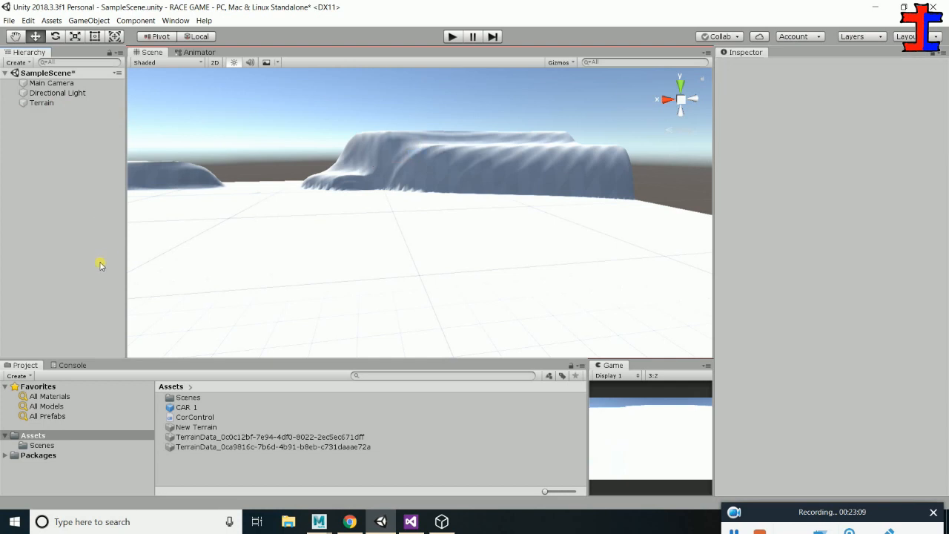
{"action": "left_click", "coordinate": [189, 407]}
{"action": "key", "text": "Delete"}
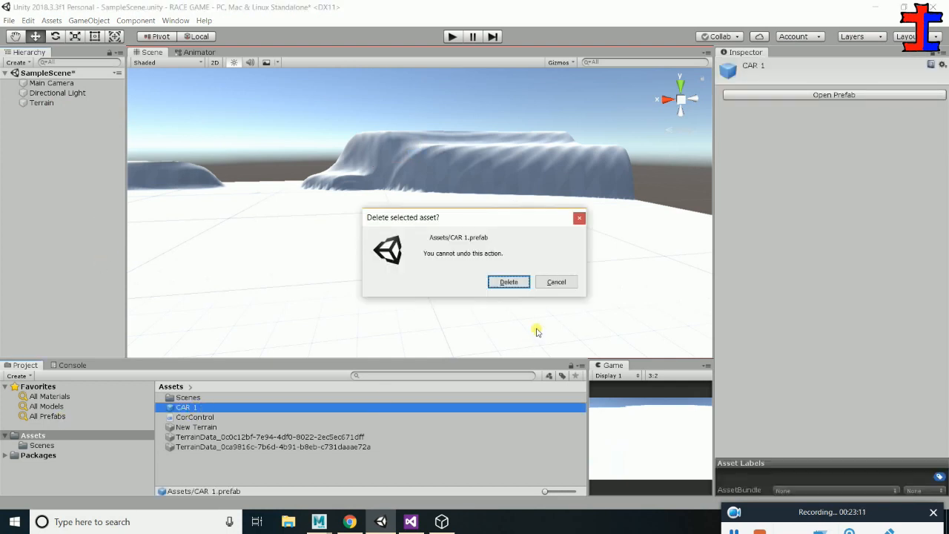
{"action": "left_click", "coordinate": [509, 279]}
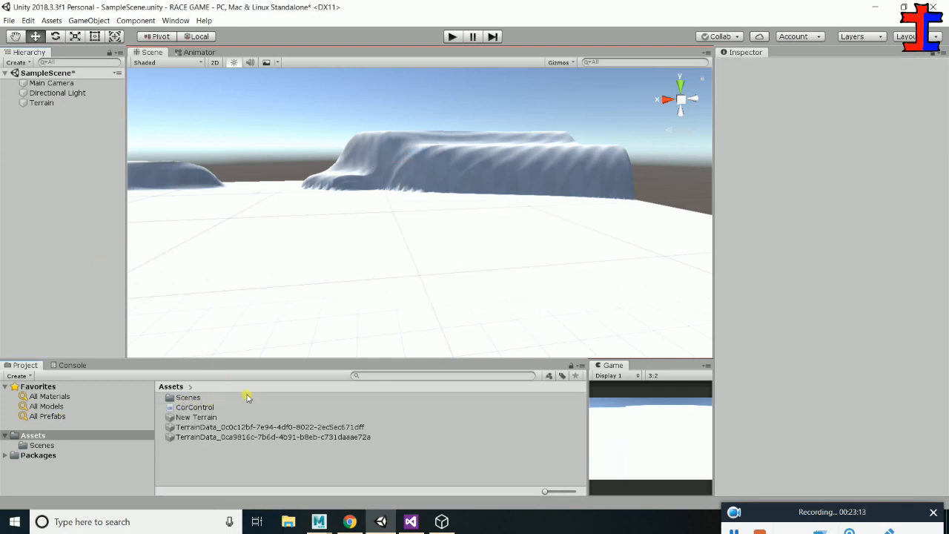
Import the CAR model from the desktop into the project's Assets folder
{"action": "key", "text": "super+d"}
{"action": "left_click_drag", "start_coordinate": [396, 289], "coordinate": [357, 397]}
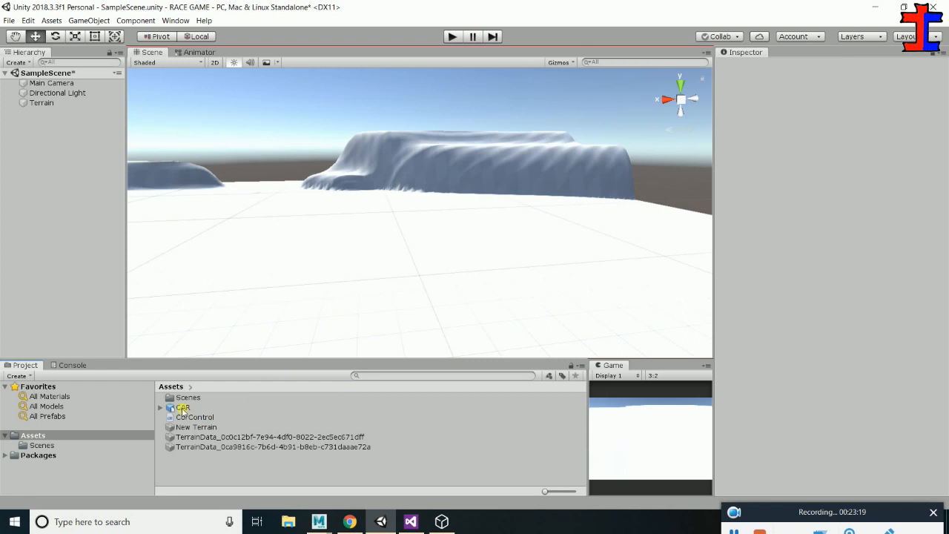
Open the CorControl script in Visual Studio and retarget the project to .NET Framework 4.6.1
{"action": "left_click", "coordinate": [185, 418]}
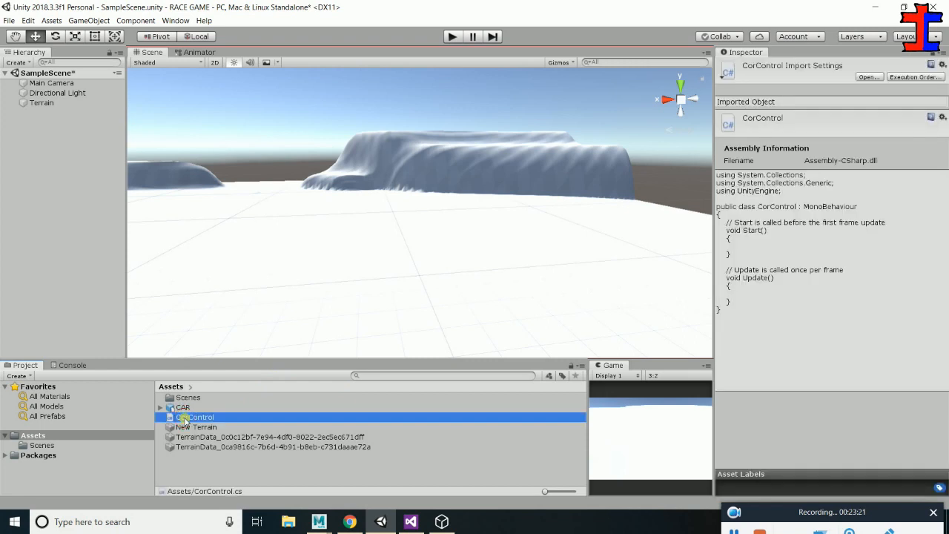
{"action": "double_click", "coordinate": [179, 413]}
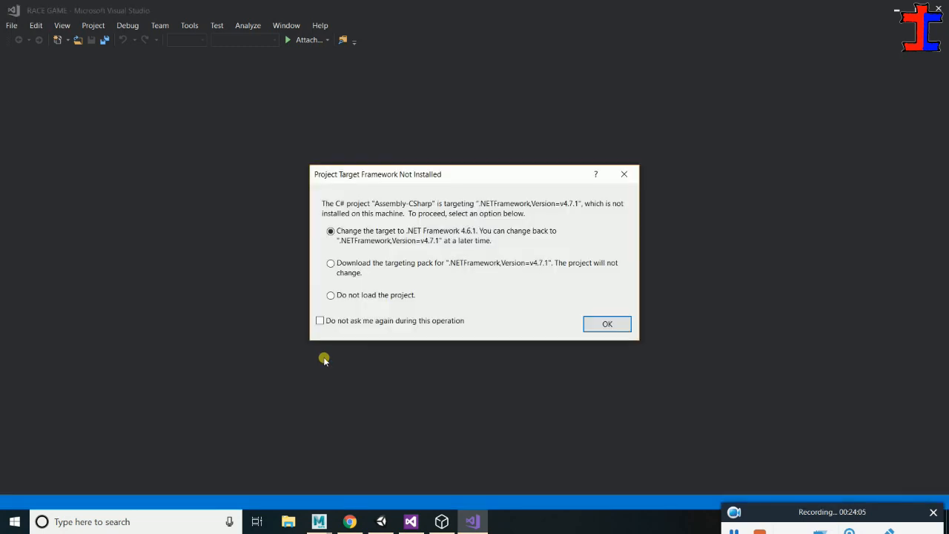
{"action": "left_click", "coordinate": [372, 322]}
{"action": "left_click", "coordinate": [601, 324]}
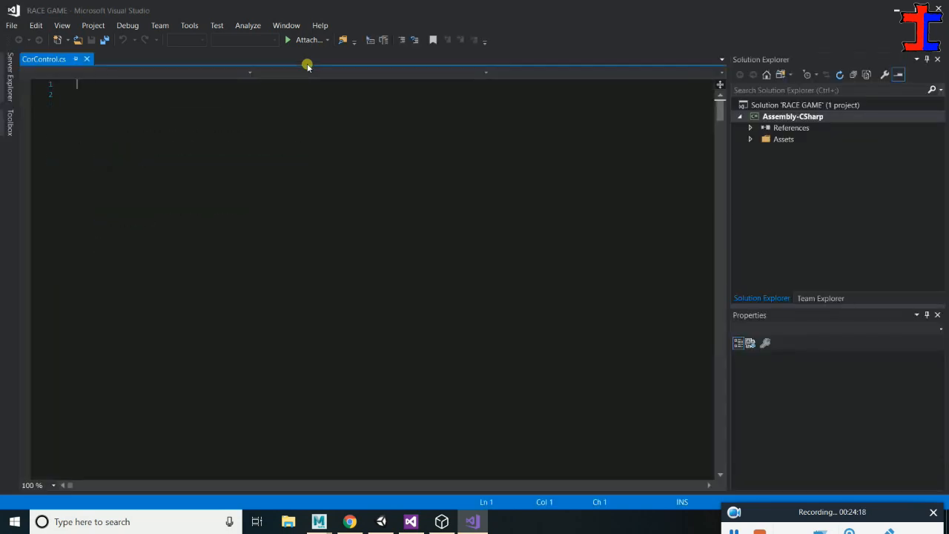
Insert five blank lines at the start of the CorControl class body, above the Start comment
{"action": "left_click", "coordinate": [81, 140]}
{"action": "left_click", "coordinate": [129, 190], "text": "shift"}
{"action": "left_click", "coordinate": [129, 175]}
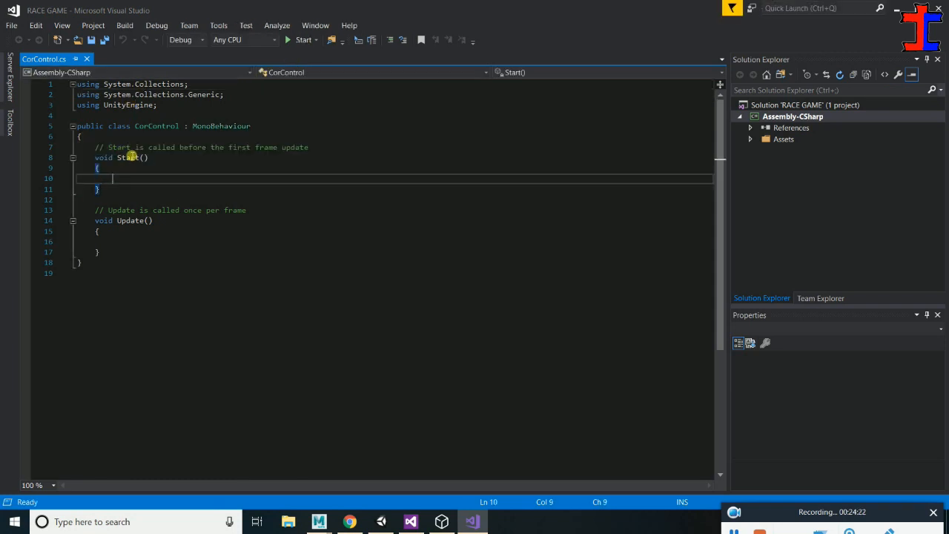
{"action": "left_click", "coordinate": [130, 140]}
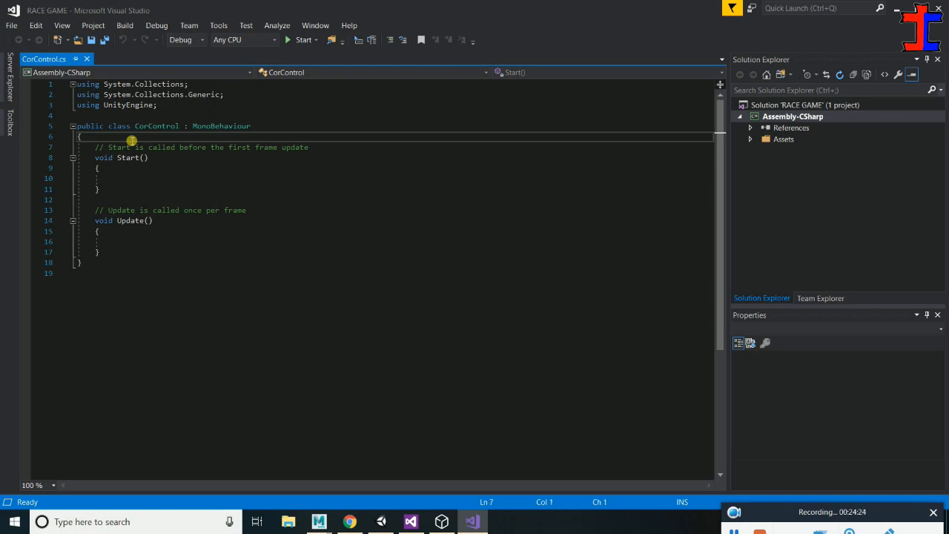
{"action": "key", "text": "Return"}
{"action": "key", "text": "Return"}
{"action": "key", "text": "Return"}
{"action": "key", "text": "Up"}
{"action": "key", "text": "Up"}
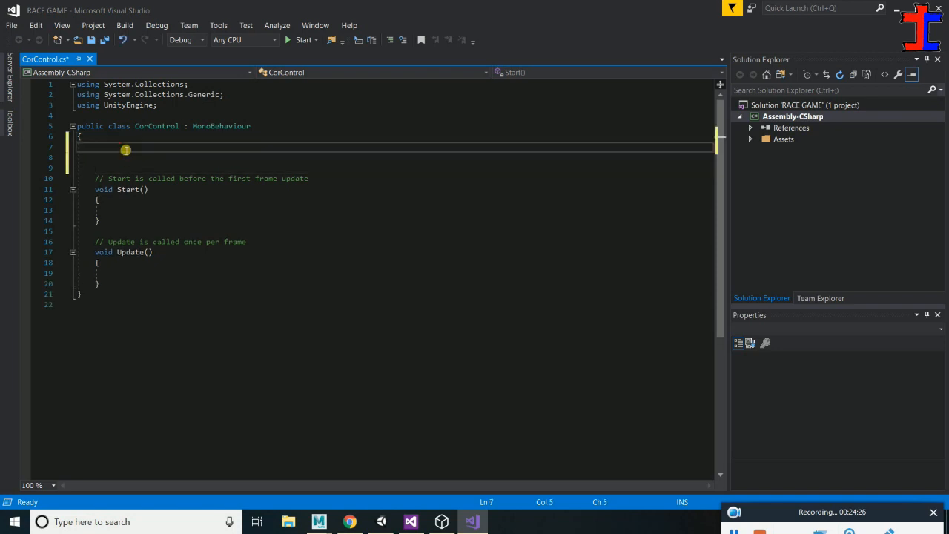
{"action": "key", "text": "Return"}
{"action": "key", "text": "Return"}
{"action": "key", "text": "Up"}
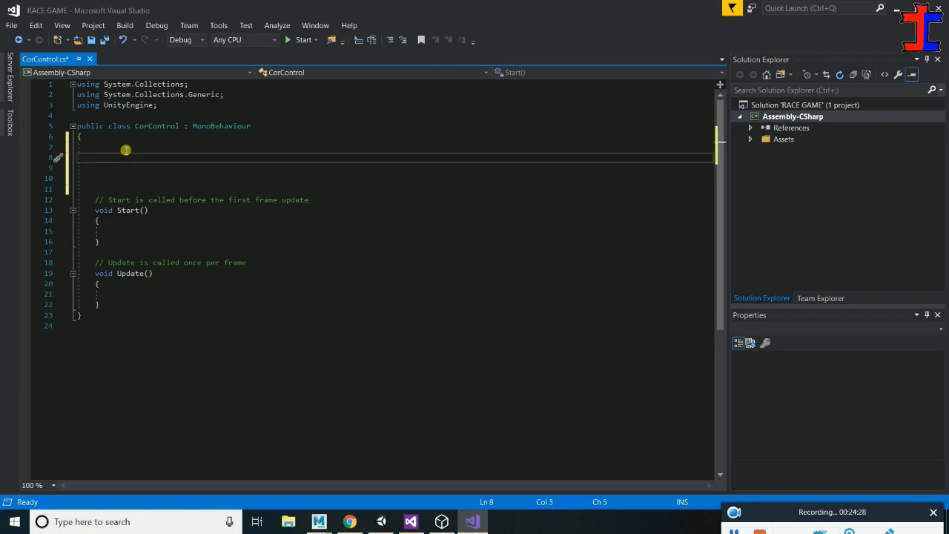
Declare a public Transform variable named F_L_W at the start of the CorControl class
{"action": "type", "text": "public "}
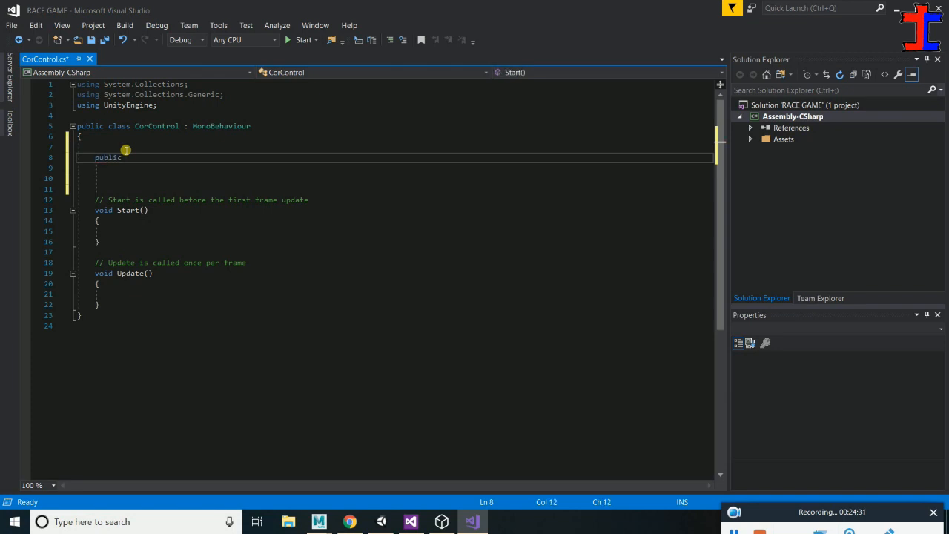
{"action": "type", "text": "tran"}
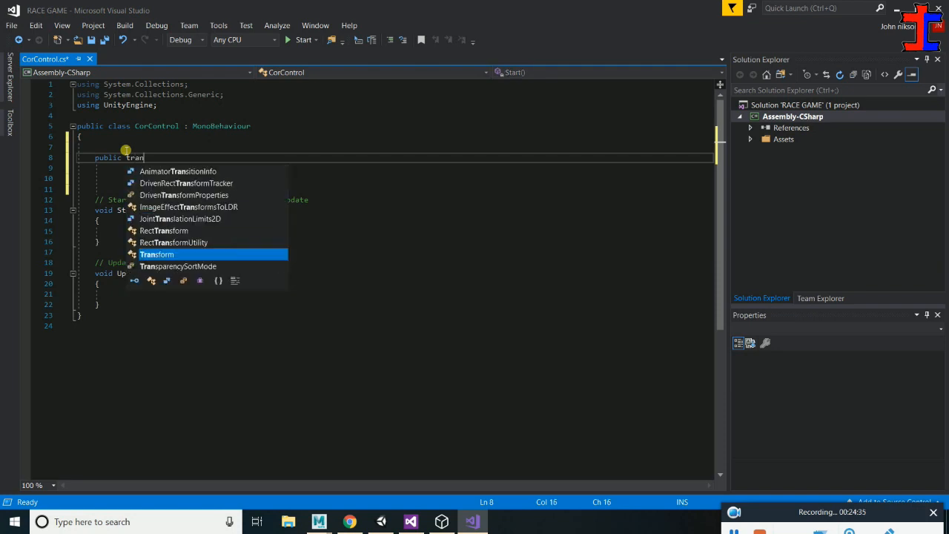
{"action": "key", "text": "Tab"}
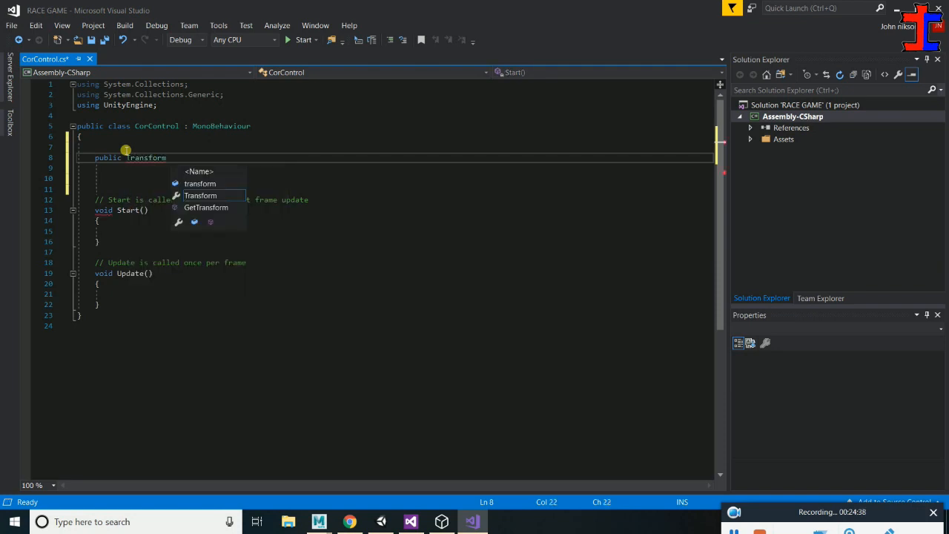
{"action": "type", "text": "f"}
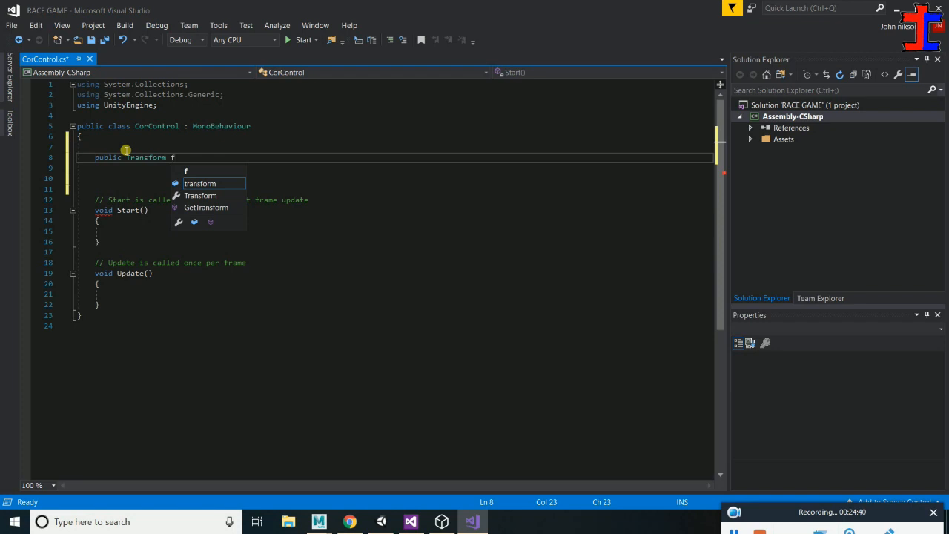
{"action": "type", "text": "lex"}
{"action": "key", "text": "BackSpace"}
{"action": "key", "text": "BackSpace"}
{"action": "key", "text": "BackSpace"}
{"action": "key", "text": "BackSpace"}
{"action": "type", "text": "F_L_W"}
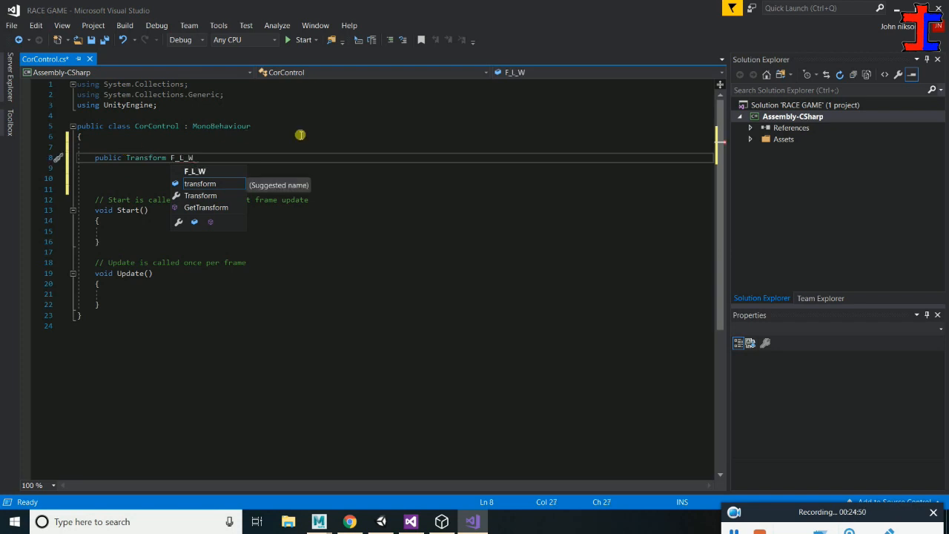
{"action": "key", "text": "Escape"}
{"action": "type", "text": ";"}
{"action": "key", "text": "Up"}
Duplicate the F_L_W Transform declaration three times on the lines directly below it
{"action": "left_click_drag", "start_coordinate": [97, 165], "coordinate": [210, 161]}
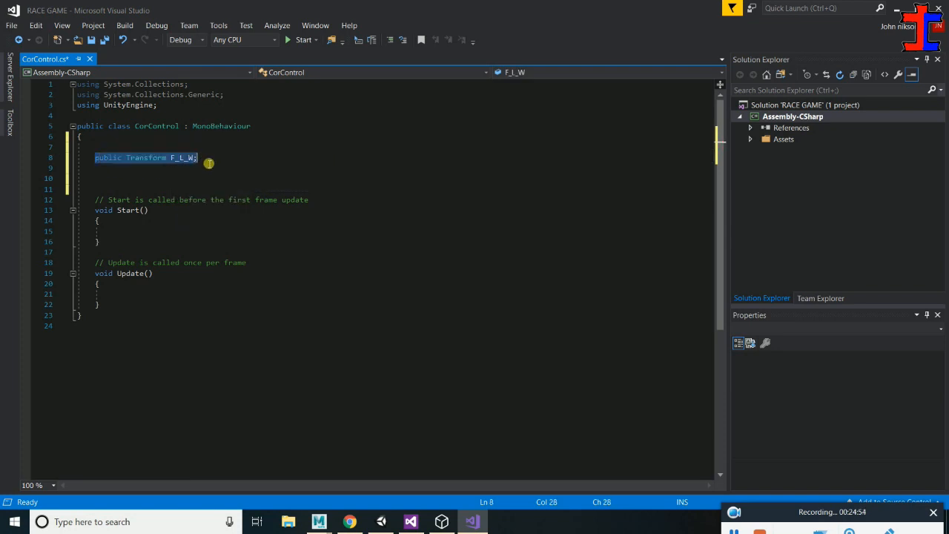
{"action": "left_click", "coordinate": [210, 161]}
{"action": "key", "text": "ctrl+d"}
{"action": "key", "text": "ctrl+d"}
{"action": "key", "text": "ctrl+d"}
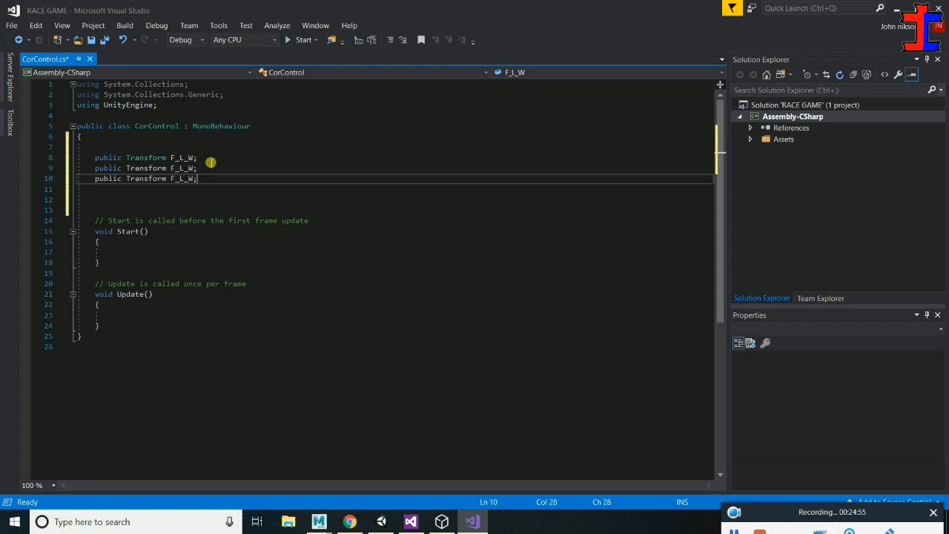
Rename the variable in the second Transform declaration to F_R_W
{"action": "left_click", "coordinate": [184, 170]}
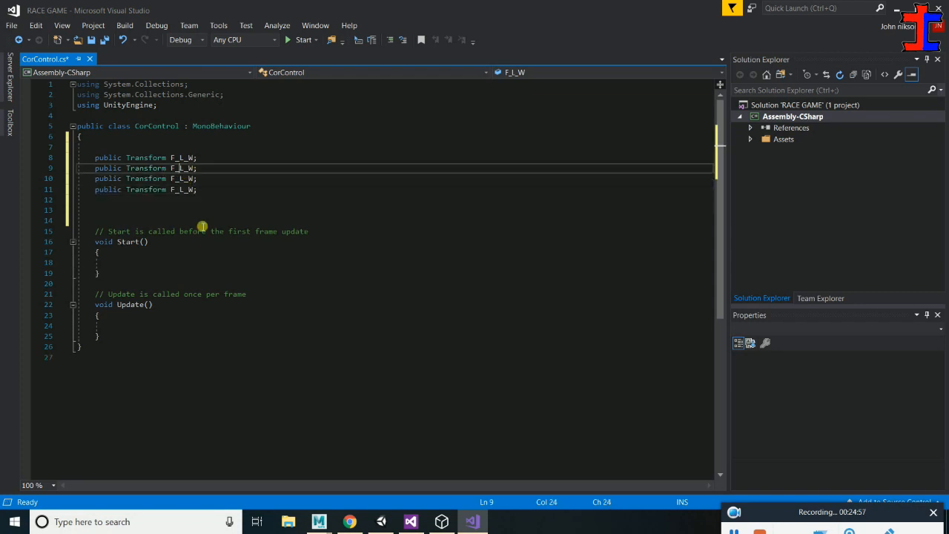
{"action": "type", "text": "r"}
{"action": "key", "text": "Down"}
{"action": "key", "text": "Down"}
{"action": "key", "text": "Up"}
{"action": "key", "text": "Up"}
{"action": "key", "text": "shift+Left"}
{"action": "type", "text": "R"}
{"action": "key", "text": "Down"}
{"action": "key", "text": "Down"}
Rename the variables in the third and fourth Transform declarations to B_L_W and B_R_W
{"action": "key", "text": "Up"}
{"action": "key", "text": "shift+Left"}
{"action": "key", "text": "shift+Left"}
{"action": "key", "text": "shift+Left"}
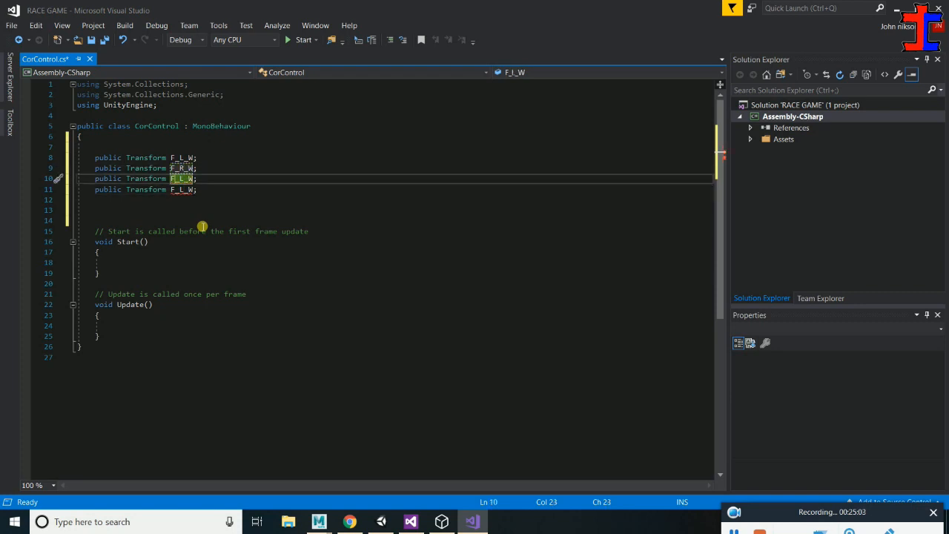
{"action": "type", "text": "B"}
{"action": "key", "text": "Down"}
{"action": "key", "text": "shift+Left"}
{"action": "type", "text": "B"}
{"action": "key", "text": "Right"}
{"action": "key", "text": "Right"}
{"action": "key", "text": "shift+Left"}
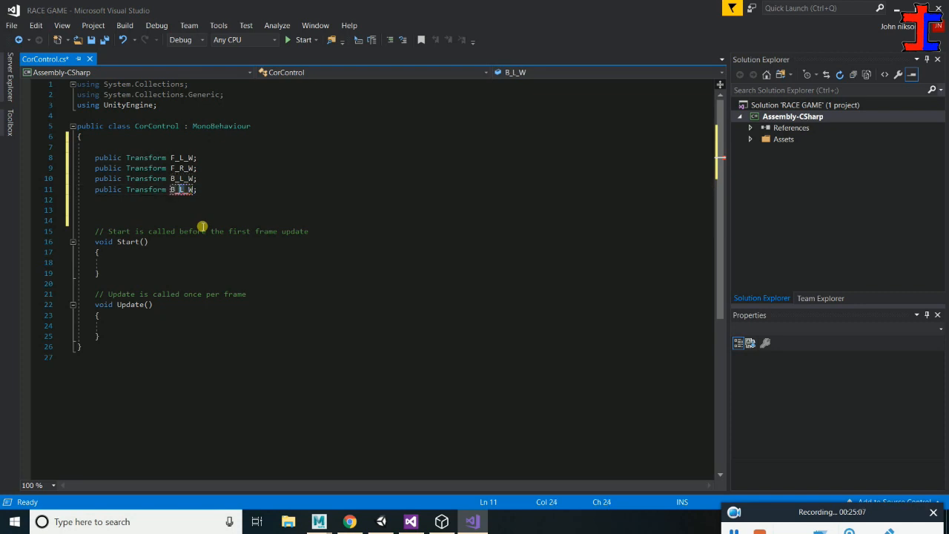
{"action": "type", "text": "R"}
Copy the four wheel Transform declarations into a second block below, separated by a blank line
{"action": "left_click", "coordinate": [212, 199]}
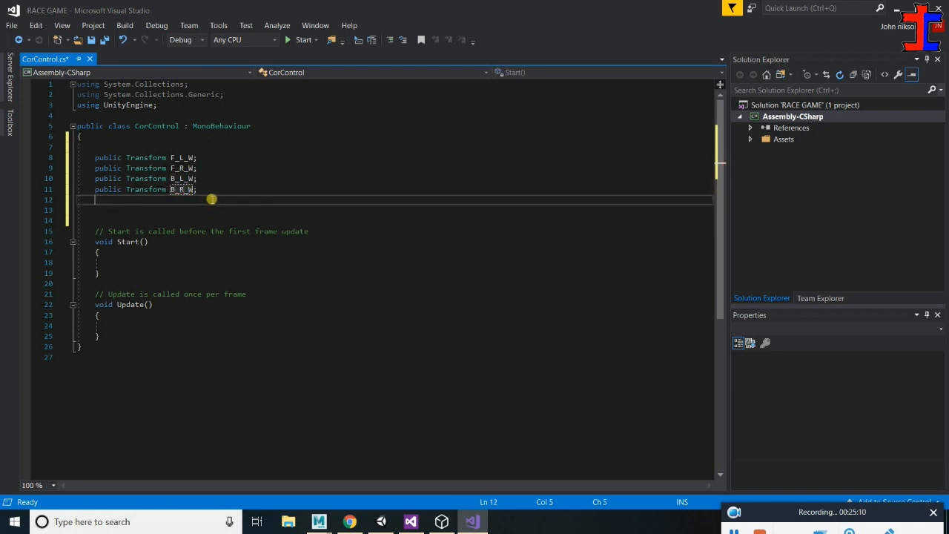
{"action": "key", "text": "Return"}
{"action": "key", "text": "Return"}
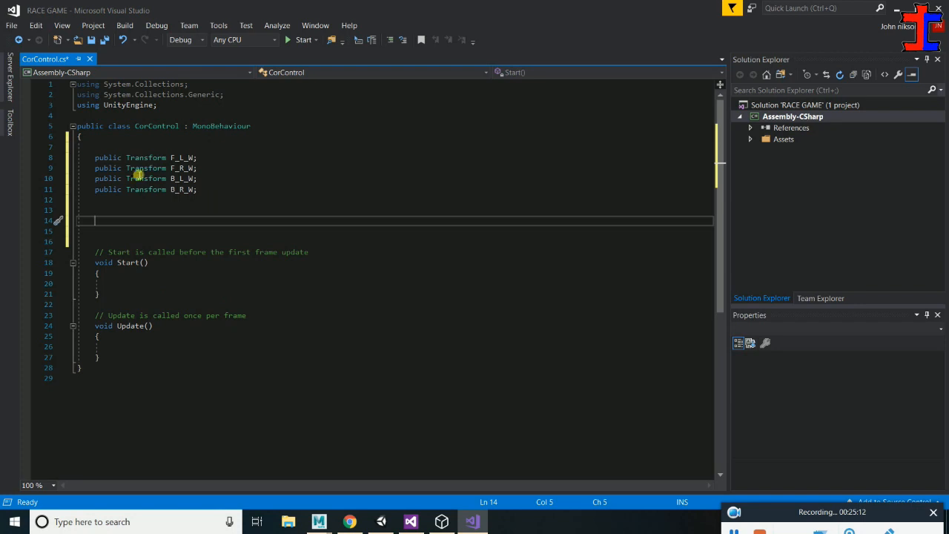
{"action": "left_click", "coordinate": [96, 158]}
{"action": "left_click_drag", "start_coordinate": [95, 158], "coordinate": [208, 188]}
{"action": "key", "text": "ctrl+c"}
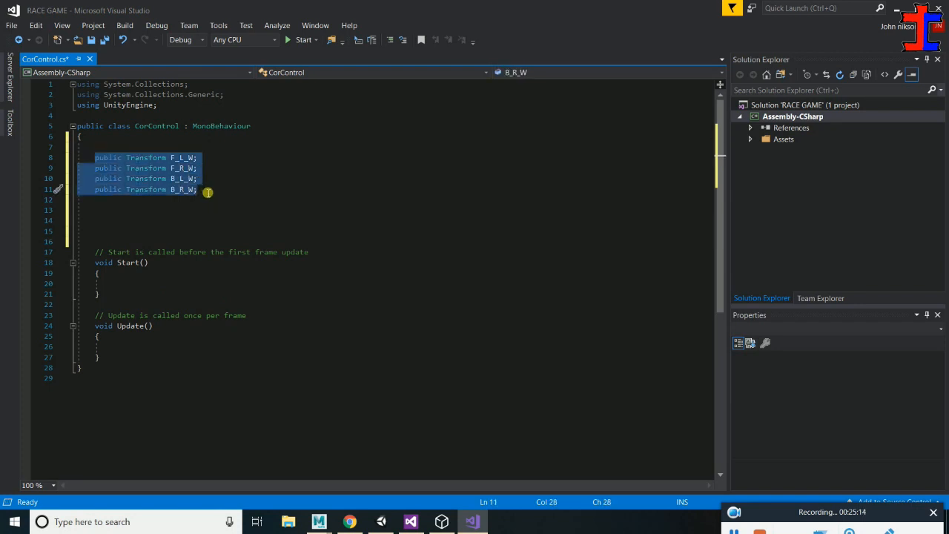
{"action": "left_click", "coordinate": [126, 214]}
{"action": "key", "text": "ctrl+v"}
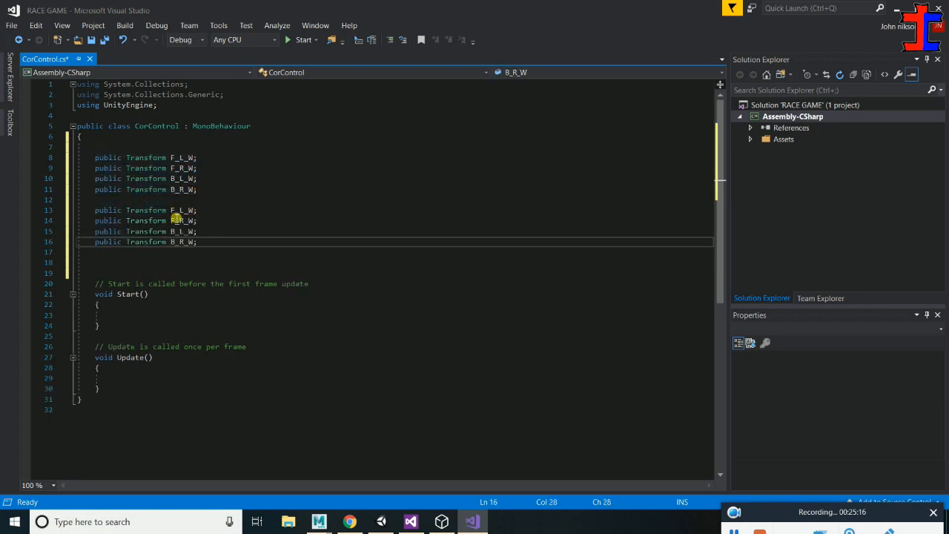
Change the type of the first declaration in the second block from Transform to WheelCollider
{"action": "double_click", "coordinate": [145, 211]}
{"action": "type", "text": "Wh"}
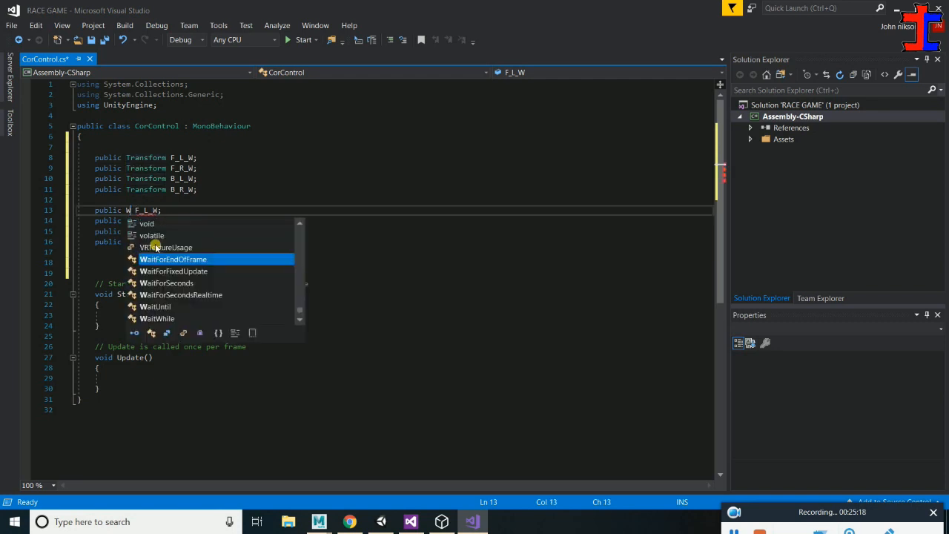
{"action": "key", "text": "Tab"}
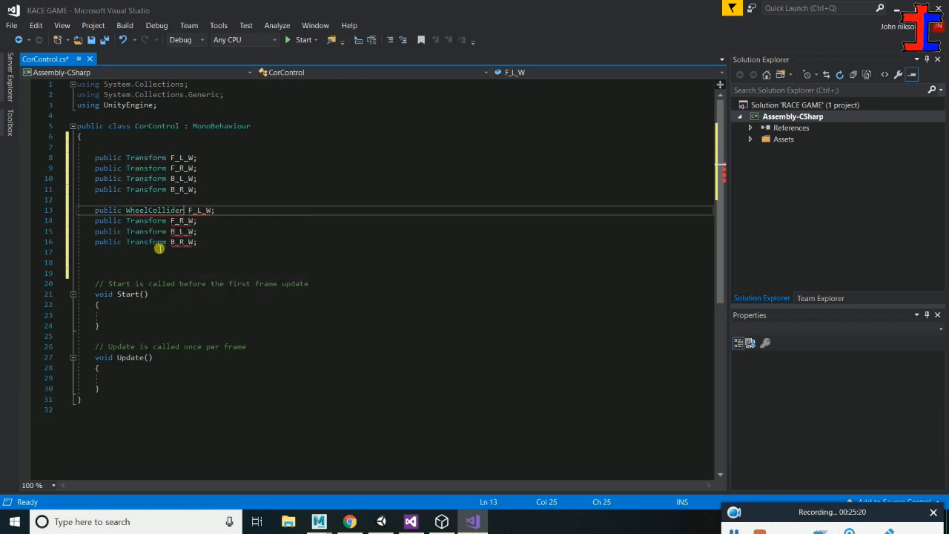
Copy the WheelCollider type over Transform in the other three declarations of the second block
{"action": "double_click", "coordinate": [139, 211]}
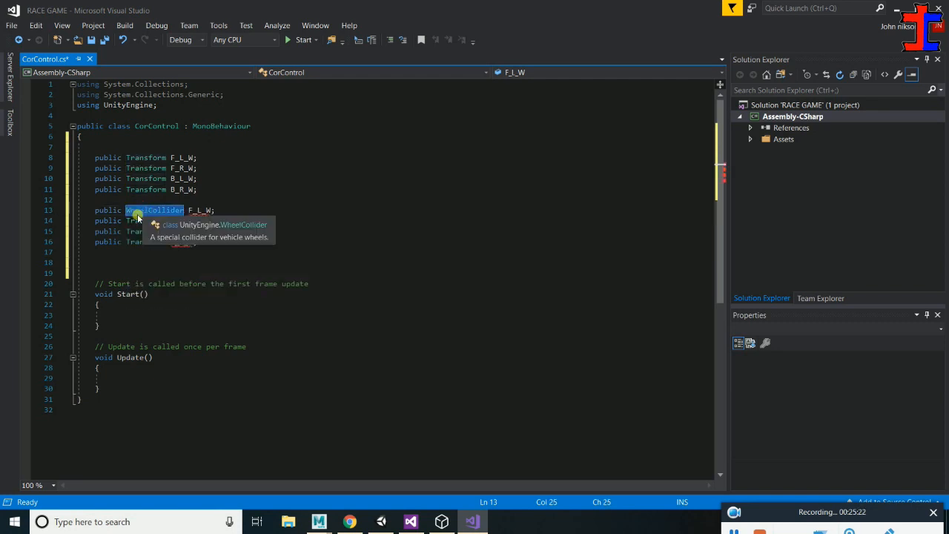
{"action": "key", "text": "ctrl+c"}
{"action": "double_click", "coordinate": [145, 221]}
{"action": "key", "text": "ctrl+v"}
{"action": "double_click", "coordinate": [146, 232]}
{"action": "key", "text": "ctrl+v"}
{"action": "left_click", "coordinate": [140, 243]}
{"action": "double_click", "coordinate": [143, 242]}
{"action": "key", "text": "ctrl+v"}
Rename the four WheelCollider variables to F_L_WC, F_R_WC, B_L_WC and B_R_WC
{"action": "left_click", "coordinate": [209, 213]}
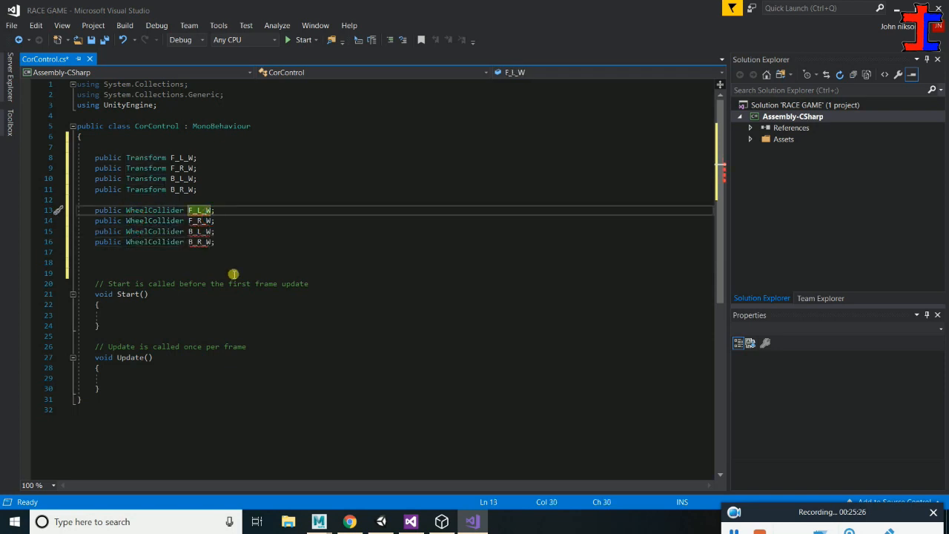
{"action": "key", "text": "Right"}
{"action": "type", "text": "C"}
{"action": "left_click", "coordinate": [215, 223]}
{"action": "type", "text": "C"}
{"action": "left_click", "coordinate": [215, 233]}
{"action": "type", "text": "C"}
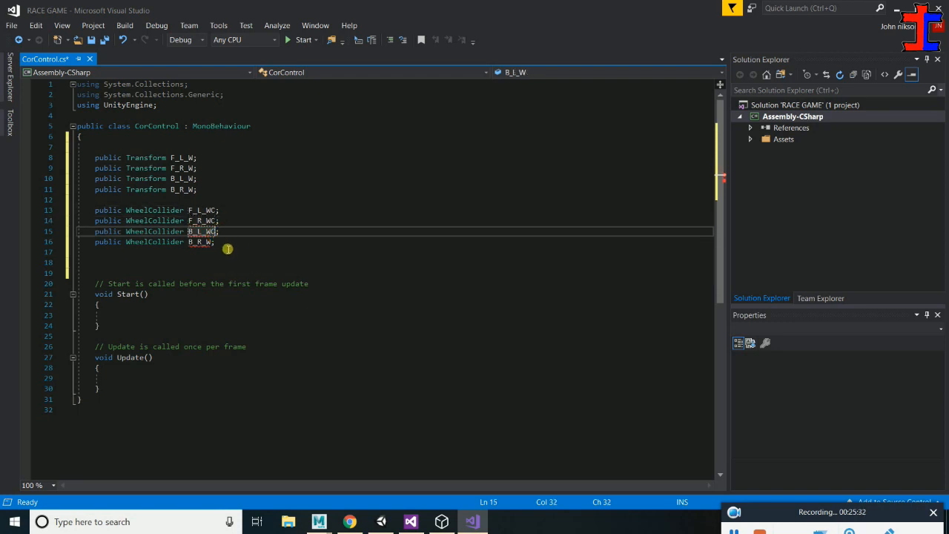
{"action": "left_click", "coordinate": [215, 243]}
{"action": "type", "text": "C"}
Add blank lines below the WheelCollider block and declare a public int named EnginePower there
{"action": "left_click", "coordinate": [219, 266]}
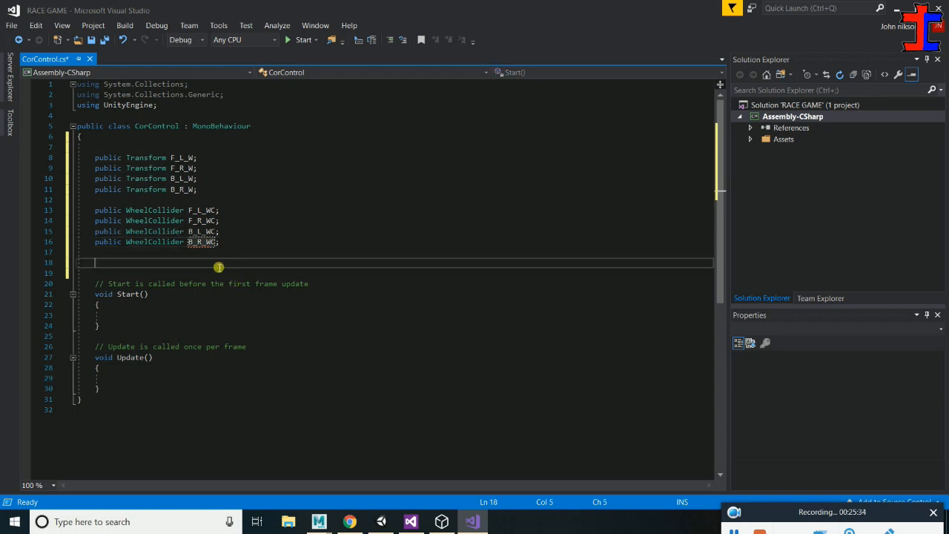
{"action": "key", "text": "Return"}
{"action": "key", "text": "Return"}
{"action": "key", "text": "Return"}
{"action": "left_click", "coordinate": [172, 273]}
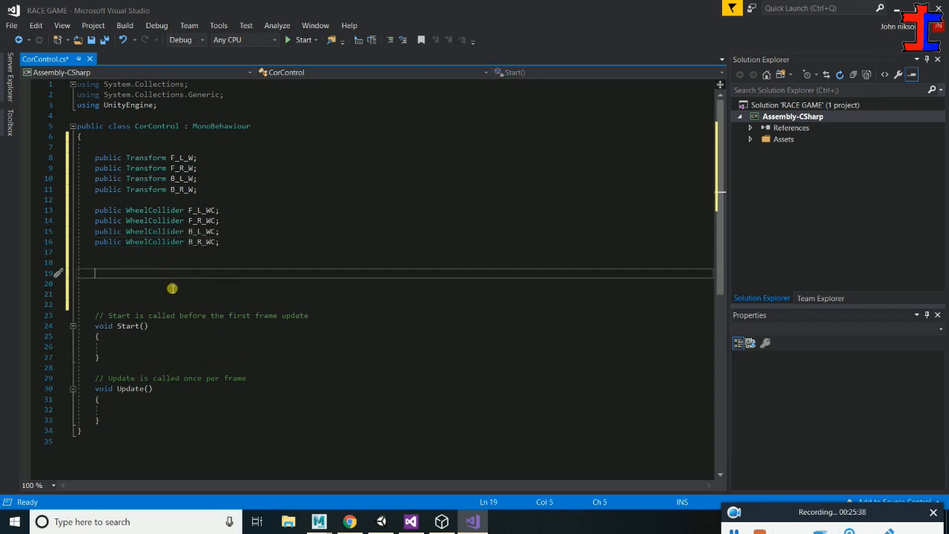
{"action": "type", "text": "public int "}
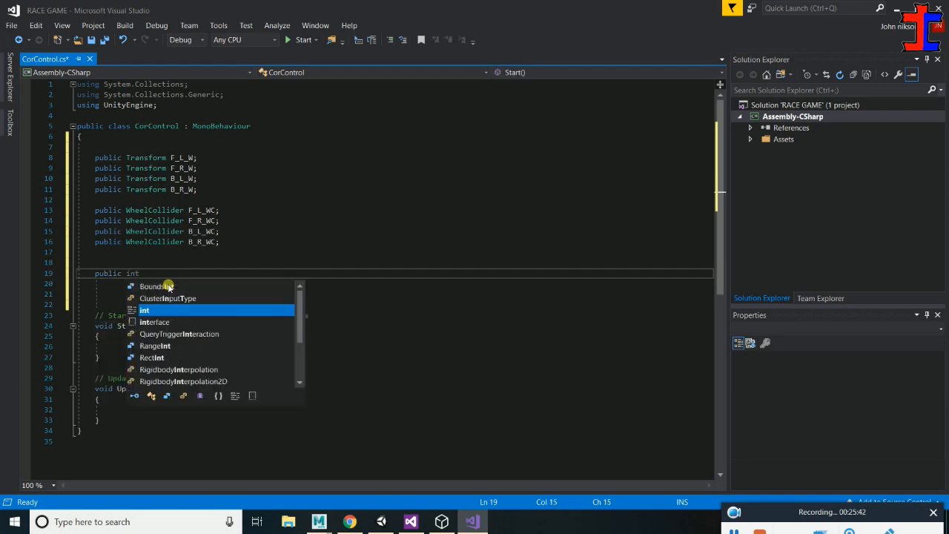
{"action": "type", "text": "Engin"}
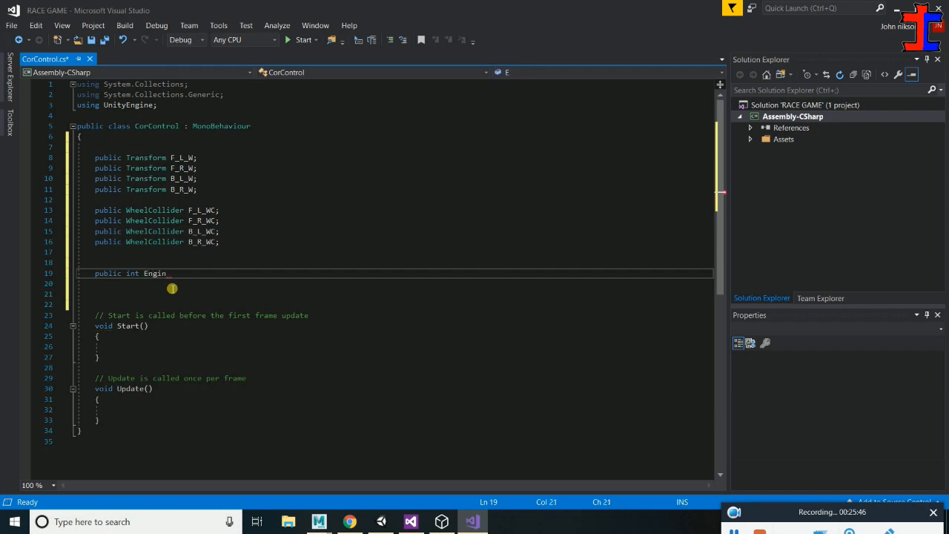
{"action": "type", "text": "ePo"}
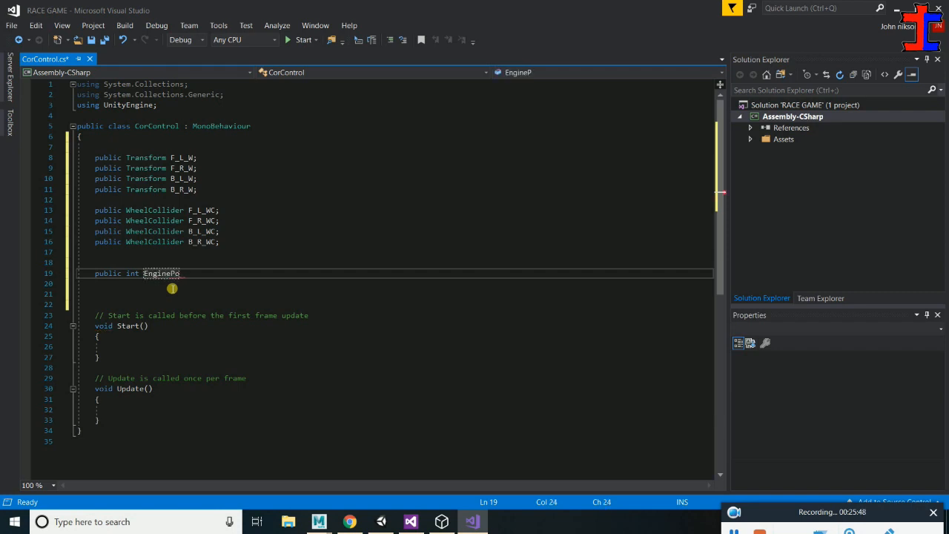
{"action": "type", "text": "wer;"}
{"action": "key", "text": "Return"}
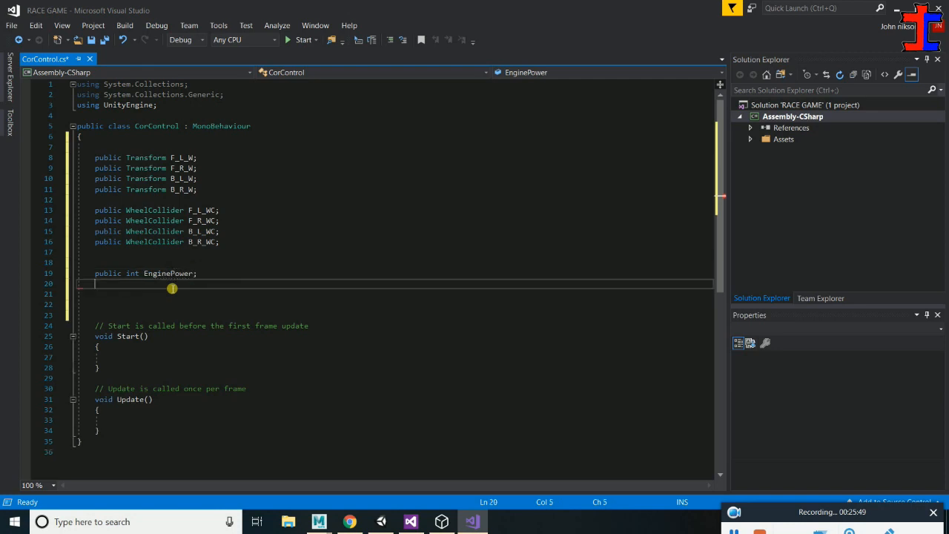
Declare a public int named MotorPower directly below EnginePower, followed by a blank line
{"action": "type", "text": "public"}
{"action": "type", "text": "int "}
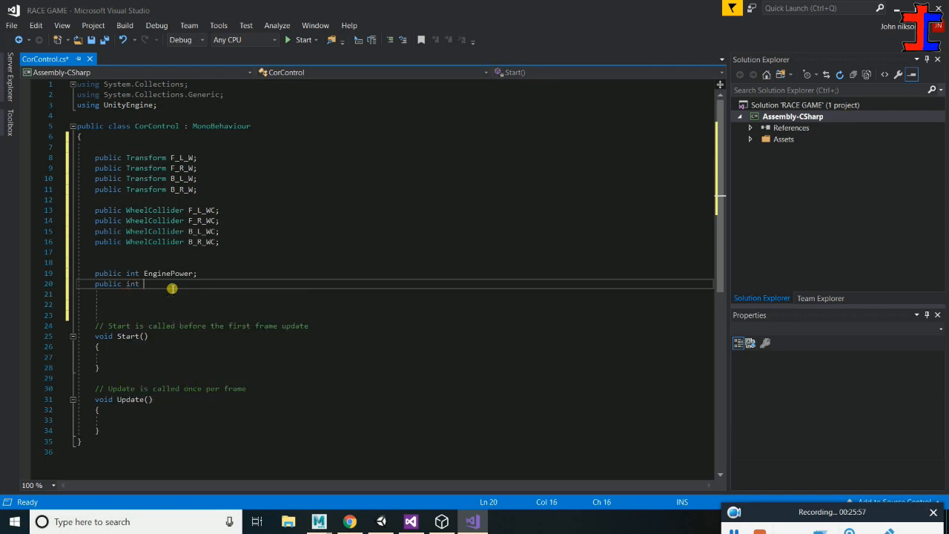
{"action": "type", "text": "MotorPower"}
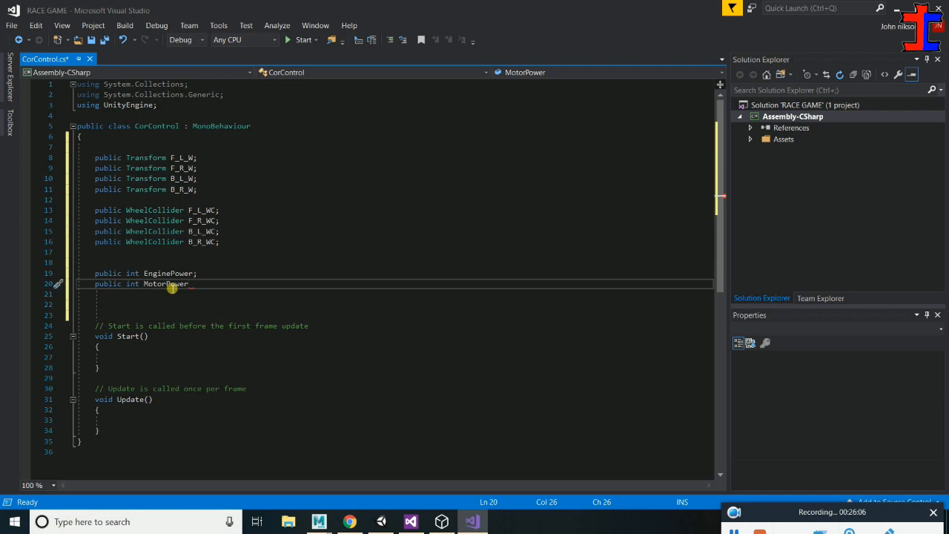
{"action": "double_click", "coordinate": [172, 285]}
{"action": "type", "text": ";"}
{"action": "key", "text": "Return"}
{"action": "key", "text": "Return"}
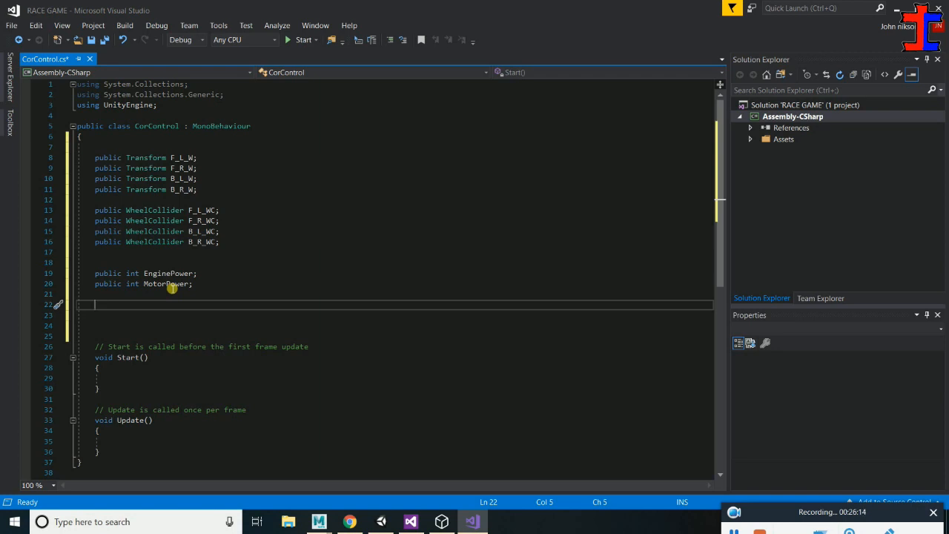
Write a private bool declaration named Isbreak two lines below MotorPower, without the closing semicolon
{"action": "type", "text": "Pra"}
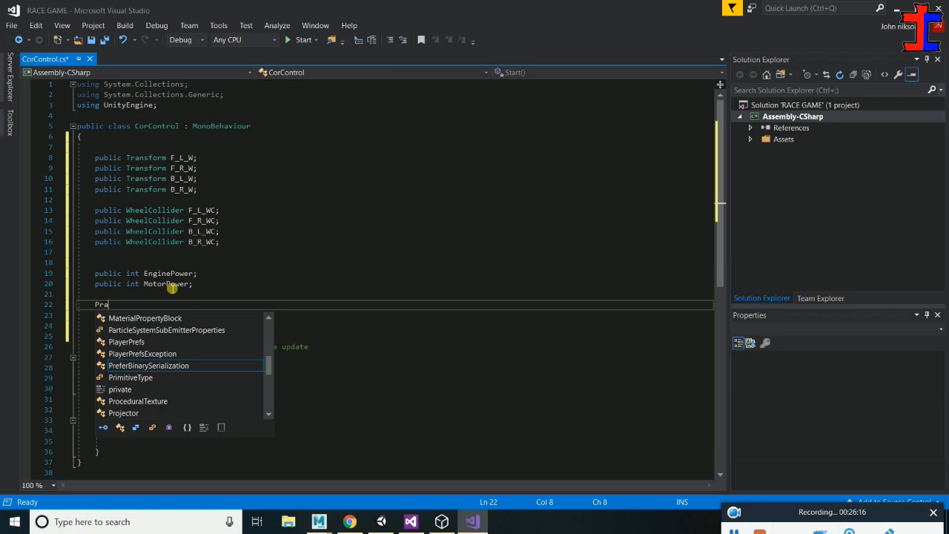
{"action": "key", "text": "BackSpace"}
{"action": "key", "text": "BackSpace"}
{"action": "key", "text": "BackSpace"}
{"action": "type", "text": "p"}
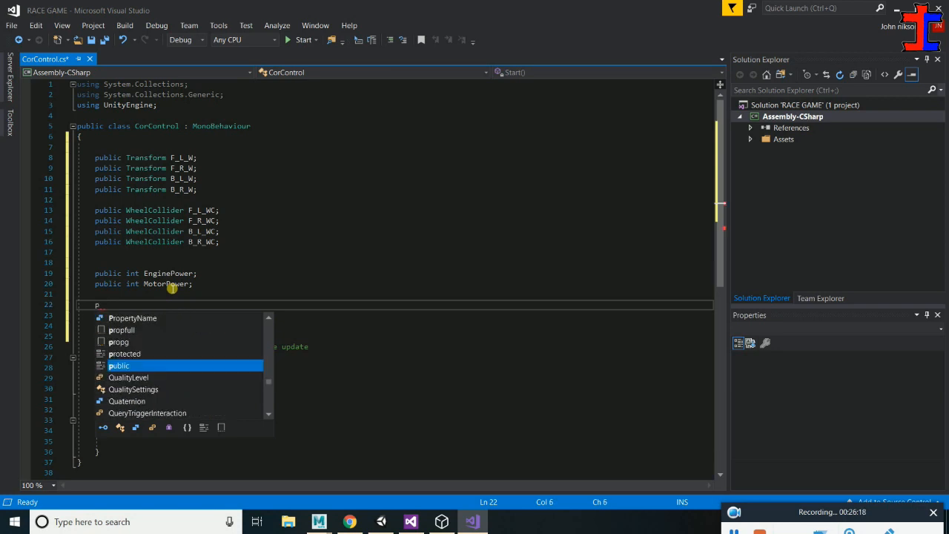
{"action": "type", "text": "ra"}
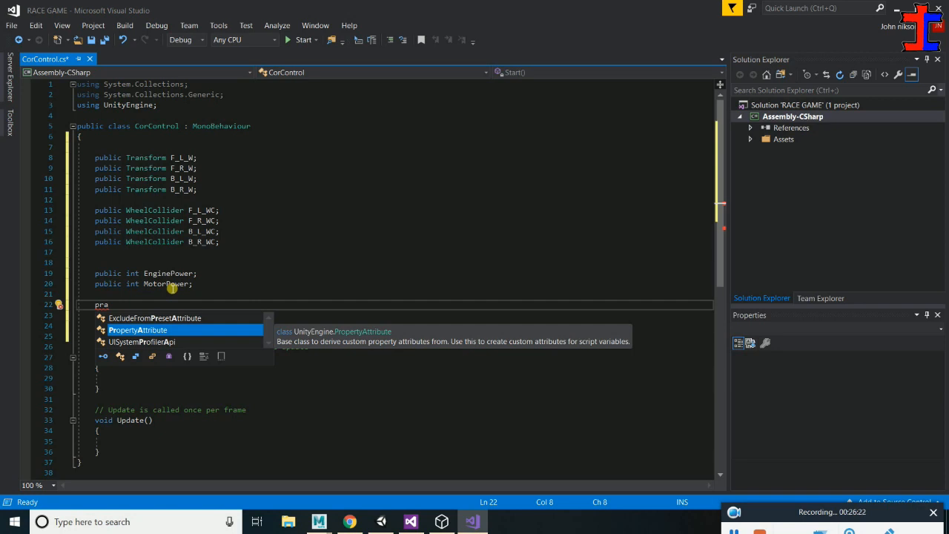
{"action": "key", "text": "BackSpace"}
{"action": "type", "text": "ivate "}
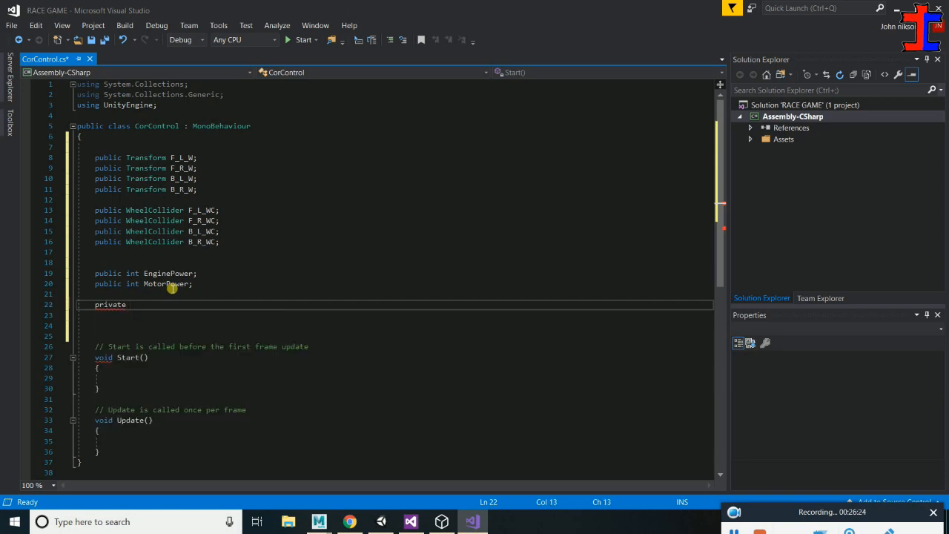
{"action": "type", "text": "bool"}
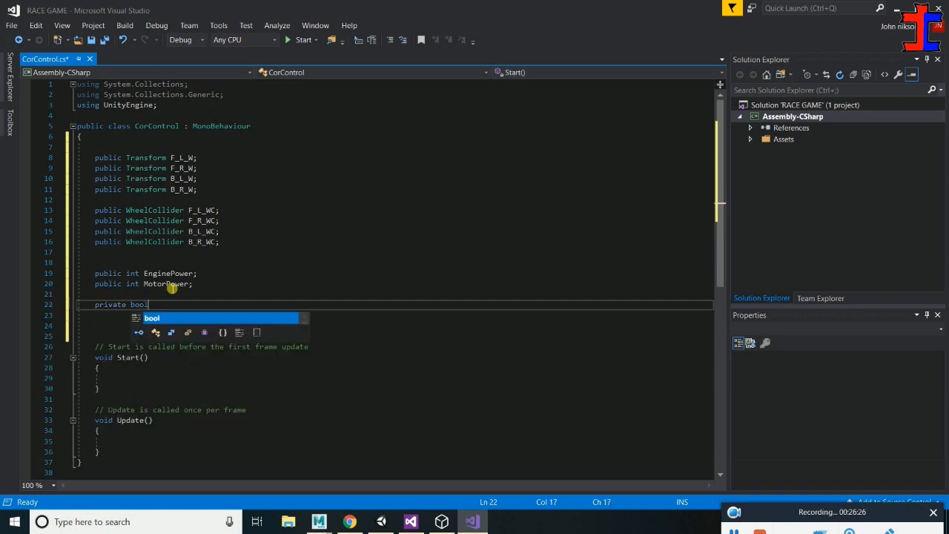
{"action": "type", "text": " B"}
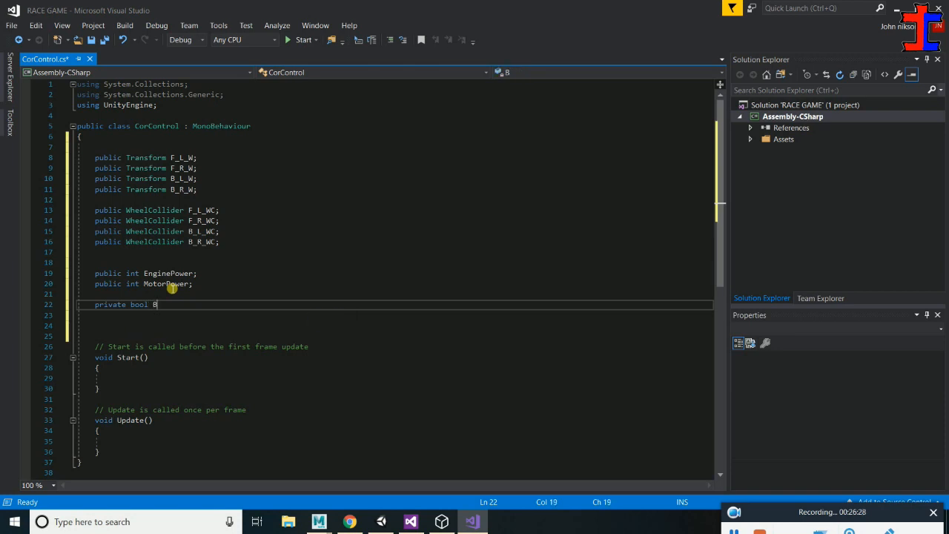
{"action": "key", "text": "BackSpace"}
{"action": "type", "text": "iS"}
{"action": "key", "text": "BackSpace"}
{"action": "type", "text": "s"}
{"action": "key", "text": "BackSpace"}
{"action": "key", "text": "BackSpace"}
{"action": "type", "text": "Isbreak"}
Declare a public float named SteeringCOnt on the empty line between MotorPower and Isbreak
{"action": "key", "text": "Up"}
{"action": "type", "text": "public "}
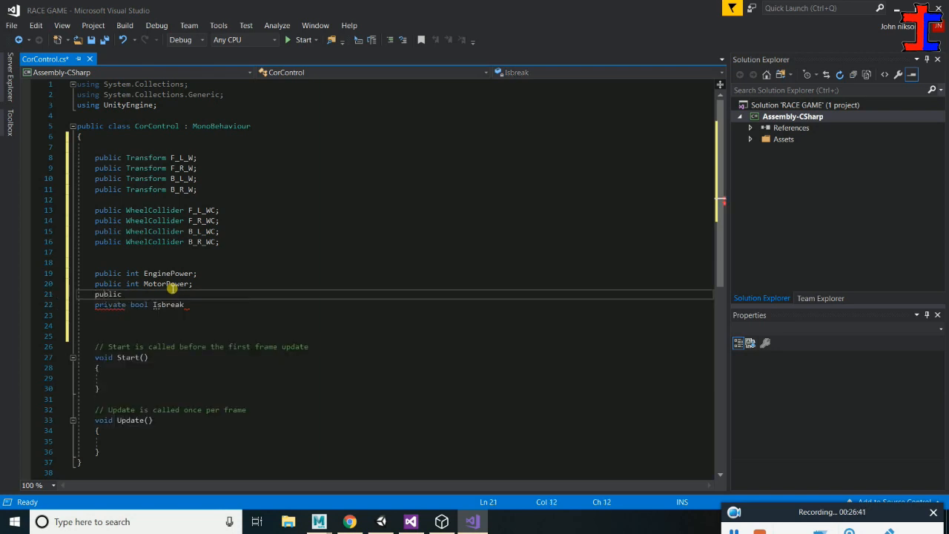
{"action": "type", "text": "float "}
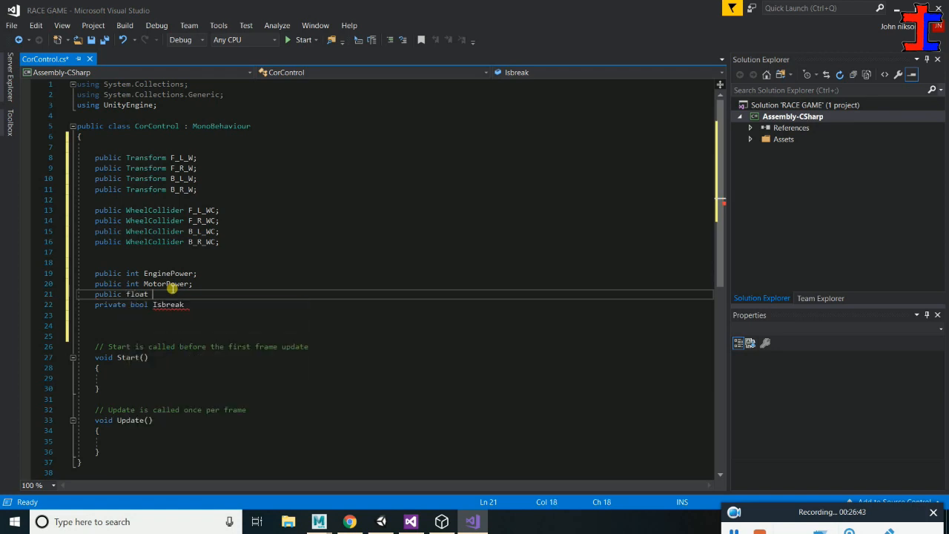
{"action": "type", "text": "SteeringCOnt"}
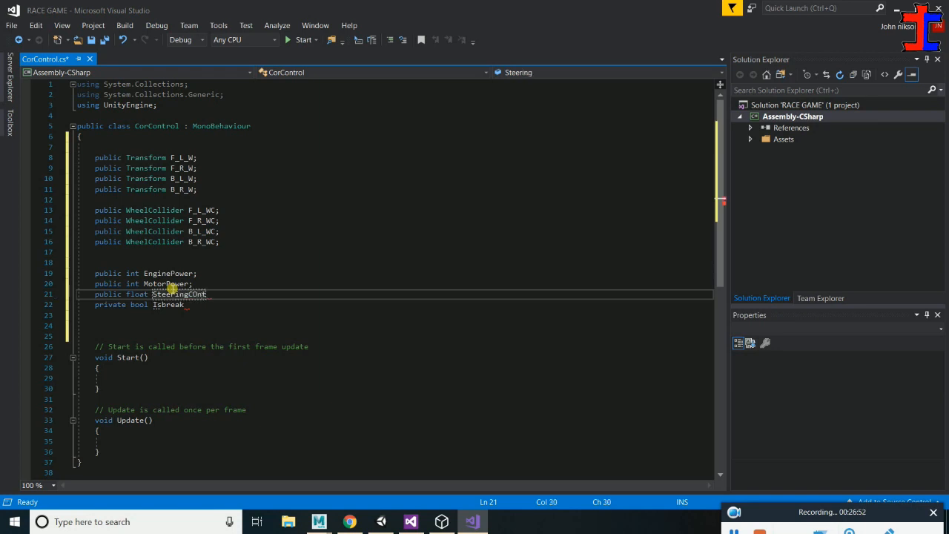
{"action": "type", "text": ";"}
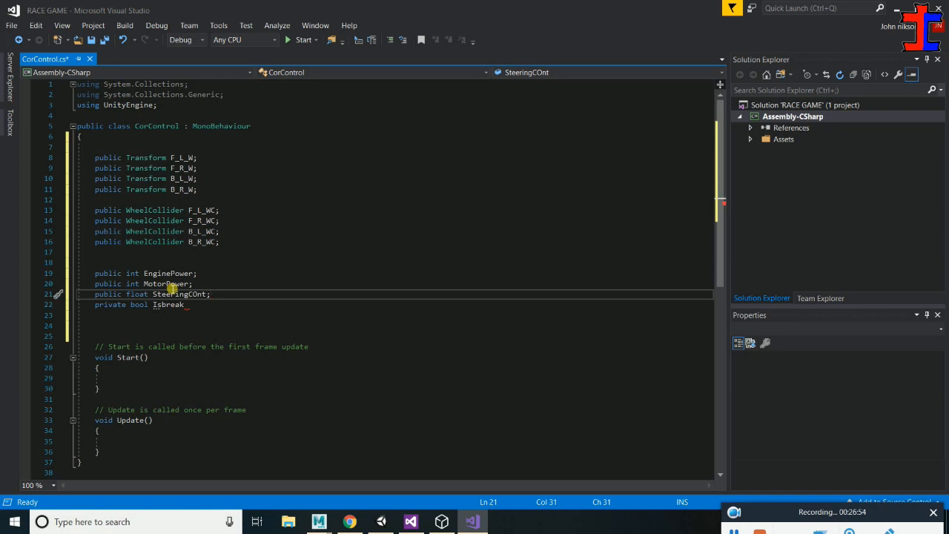
Close the Isbreak declaration with a semicolon and save the CorControl script
{"action": "key", "text": "Down"}
{"action": "type", "text": ";"}
{"action": "key", "text": "ctrl+s"}
{"action": "scroll", "coordinate": [182, 259], "scroll_direction": "down", "scroll_amount": 3}
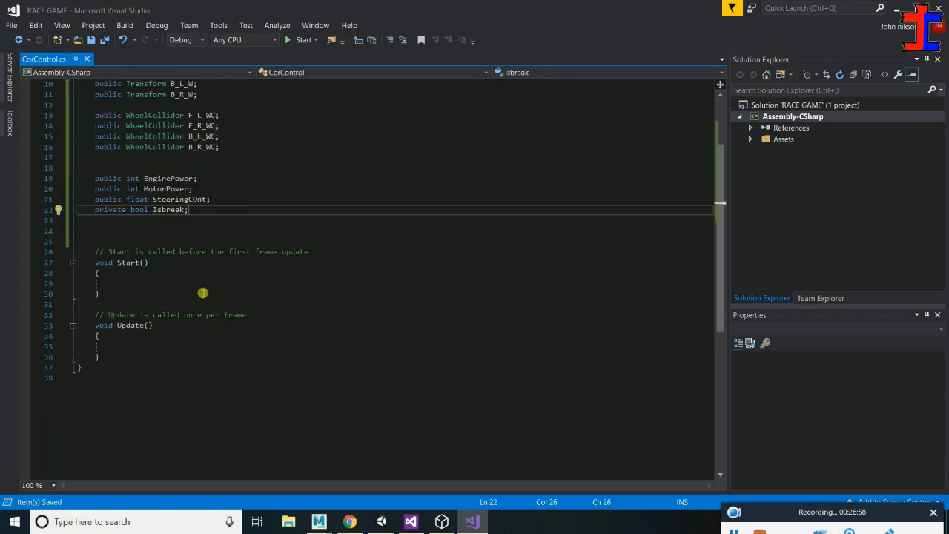
{"action": "scroll", "coordinate": [197, 272], "scroll_direction": "up", "scroll_amount": 3}
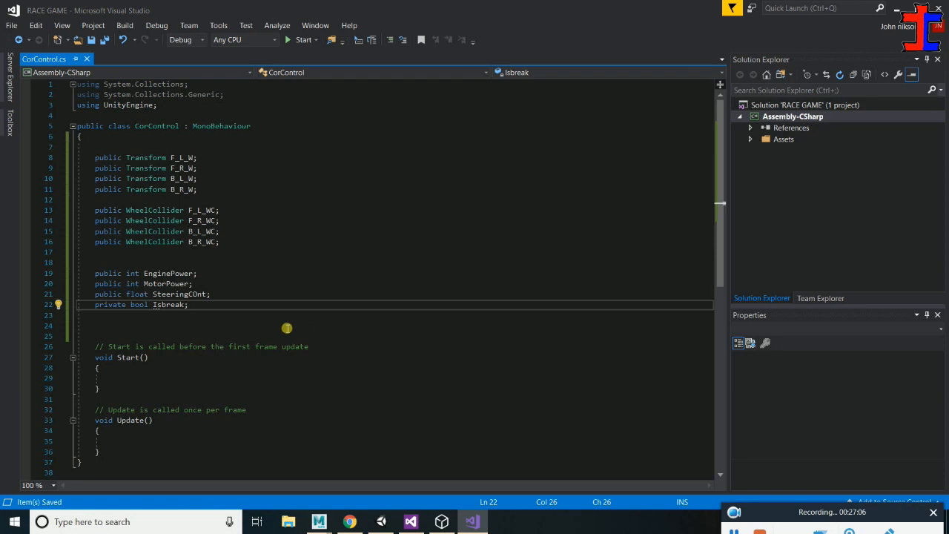
Exit the 3D viewer showing the car model and switch to the Unity editor
{"action": "left_click", "coordinate": [441, 523]}
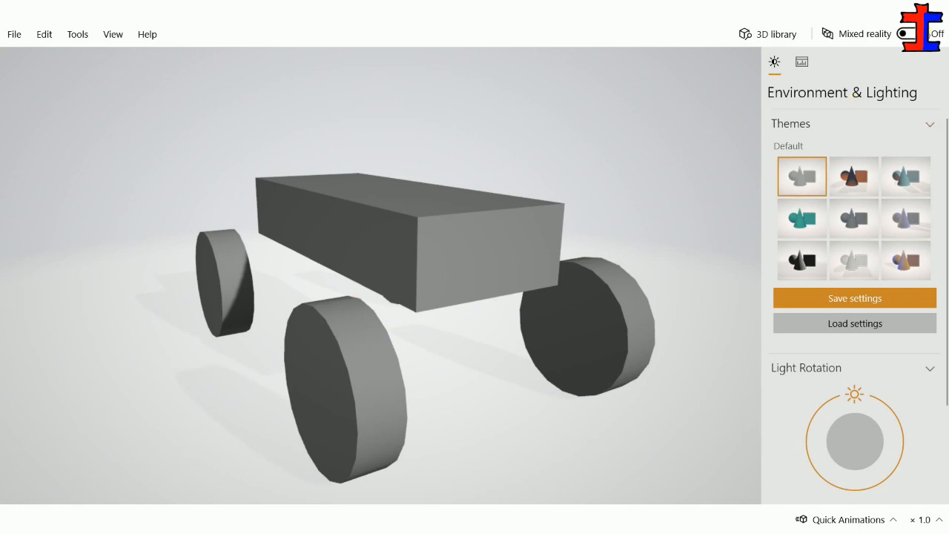
{"action": "left_click", "coordinate": [15, 35]}
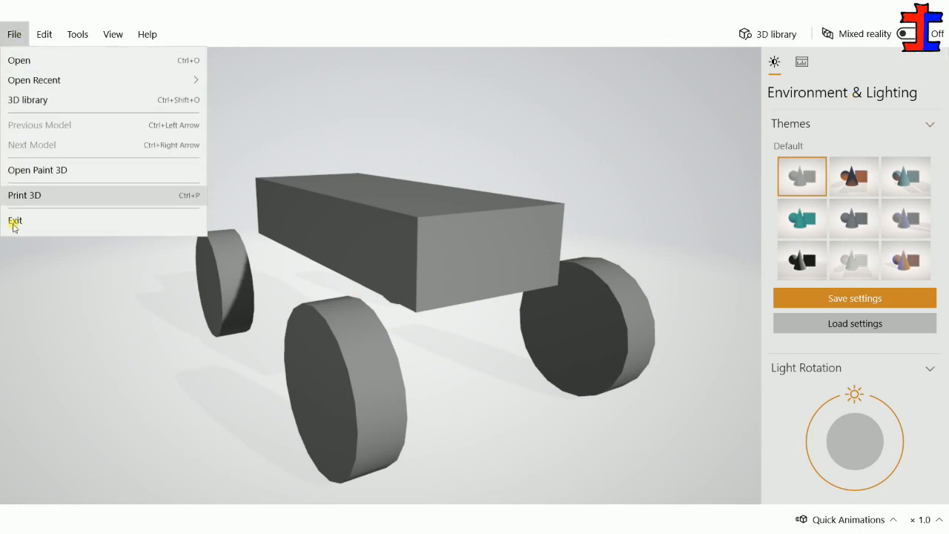
{"action": "left_click", "coordinate": [17, 230]}
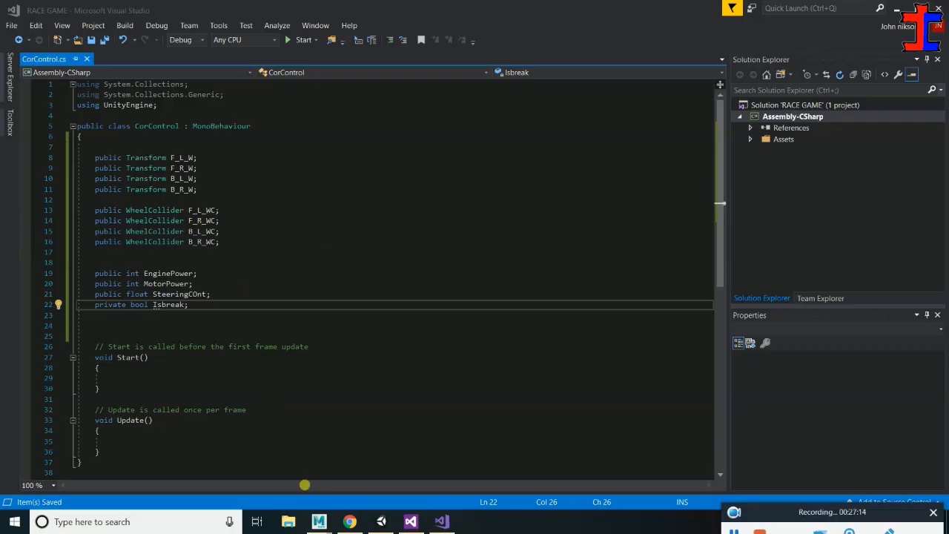
{"action": "left_click", "coordinate": [381, 522]}
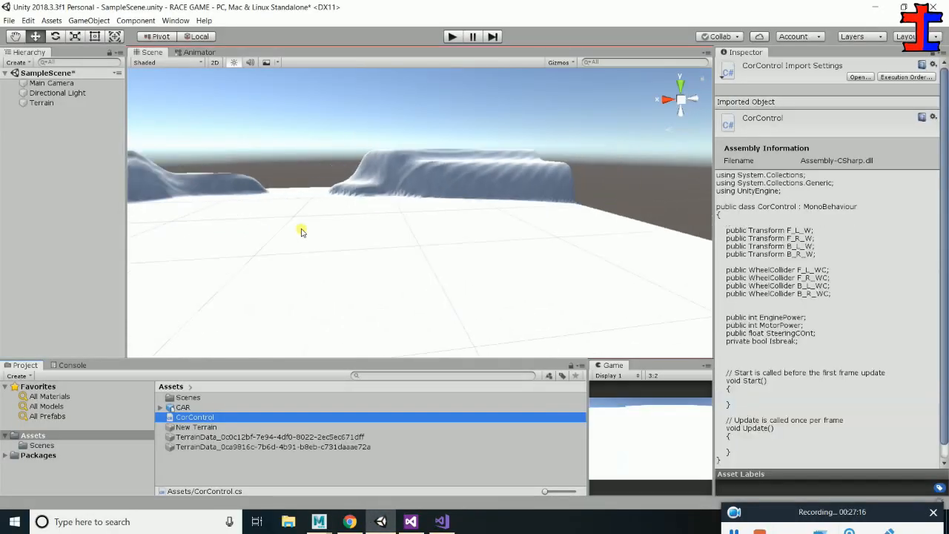